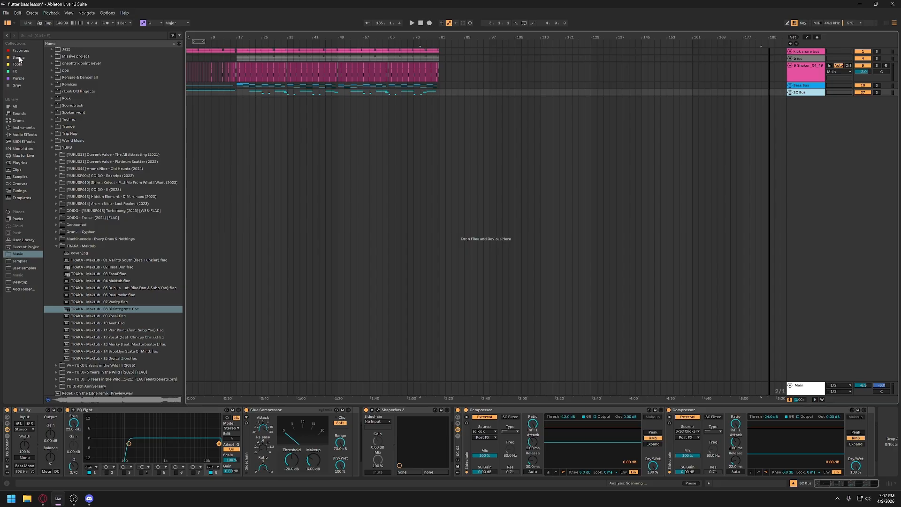
- Show the Favorites collection in the browser and make the browser narrower to enlarge the arrangement
{"action": "left_click", "coordinate": [19, 51]}
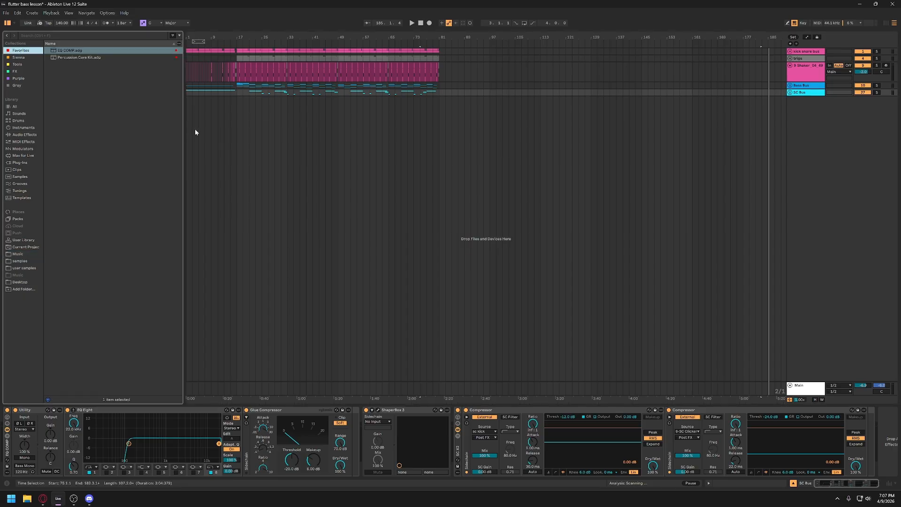
{"action": "left_click_drag", "start_coordinate": [185, 131], "coordinate": [154, 133]}
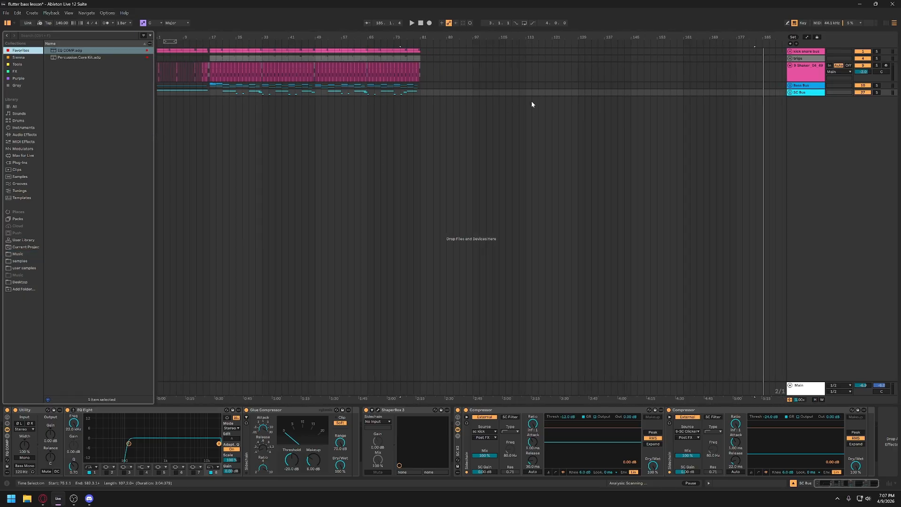
- Unfold the SC Bus, Bass Bus and kick snare bus groups, and narrow the browser a little more
{"action": "left_click", "coordinate": [789, 92]}
{"action": "left_click", "coordinate": [789, 85]}
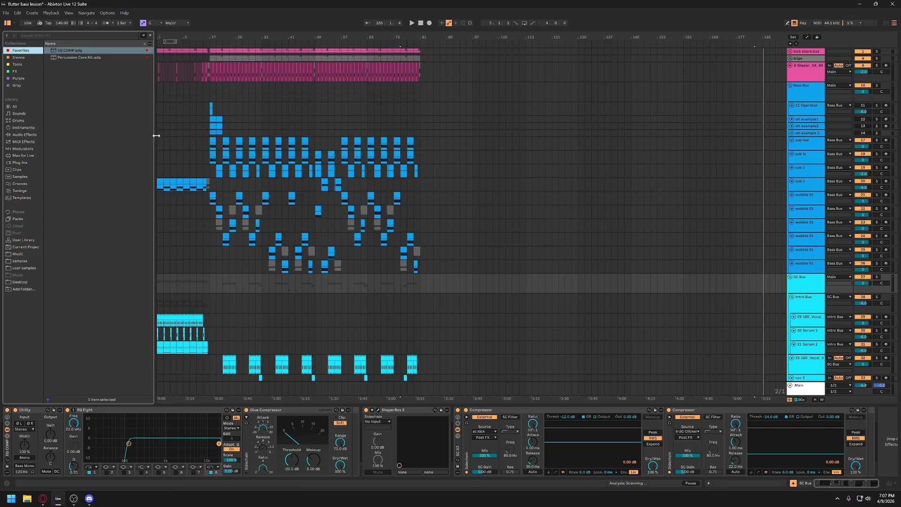
{"action": "left_click_drag", "start_coordinate": [156, 136], "coordinate": [147, 135]}
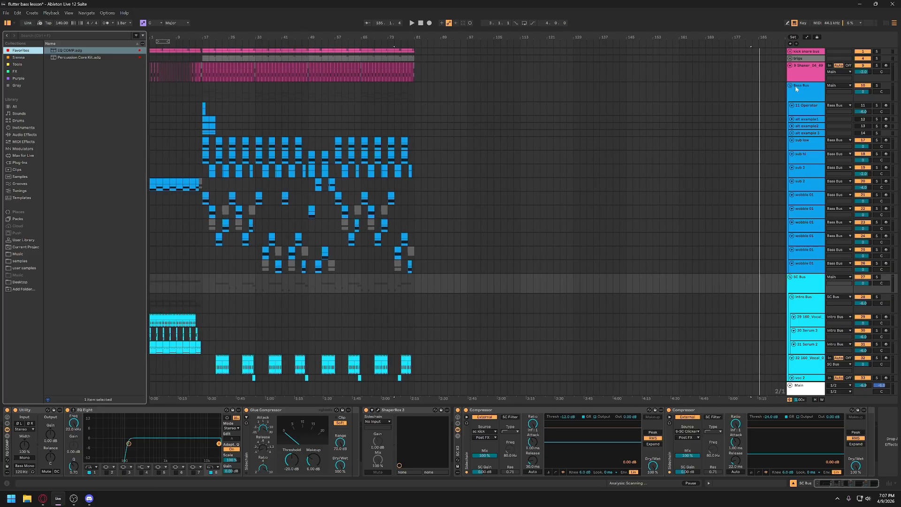
{"action": "left_click", "coordinate": [790, 52]}
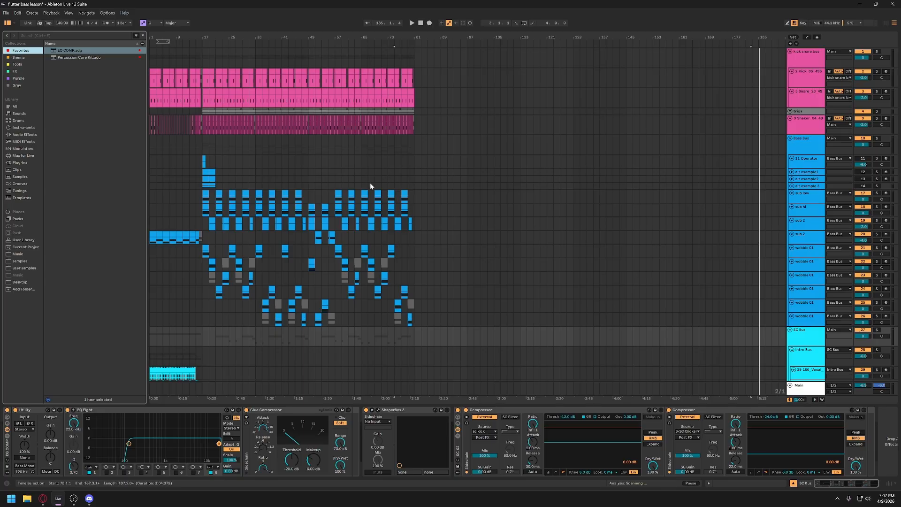
- Place the insert marker at the start of the SC Bus and fit the whole arrangement to the window width
{"action": "scroll", "coordinate": [516, 328], "scroll_direction": "down", "scroll_amount": 3}
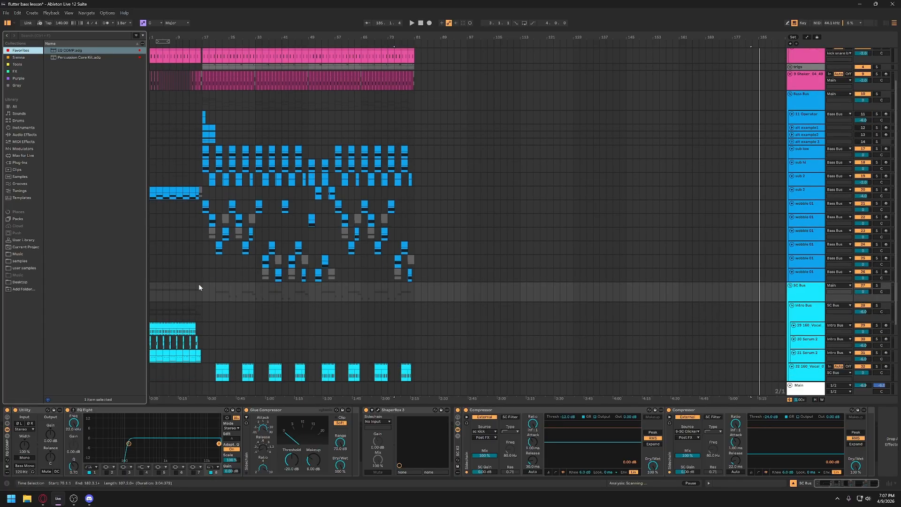
{"action": "left_click", "coordinate": [151, 293]}
{"action": "left_click_drag", "start_coordinate": [217, 38], "coordinate": [216, 42]}
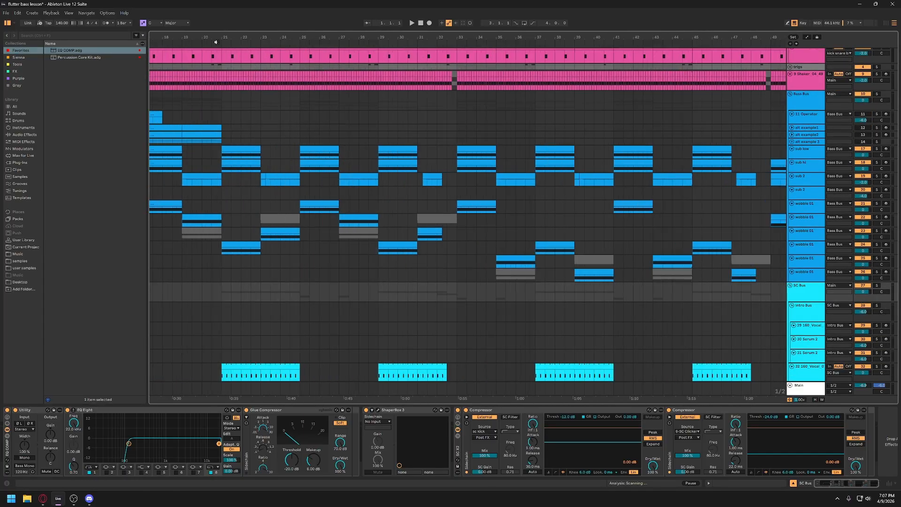
{"action": "key", "text": "w"}
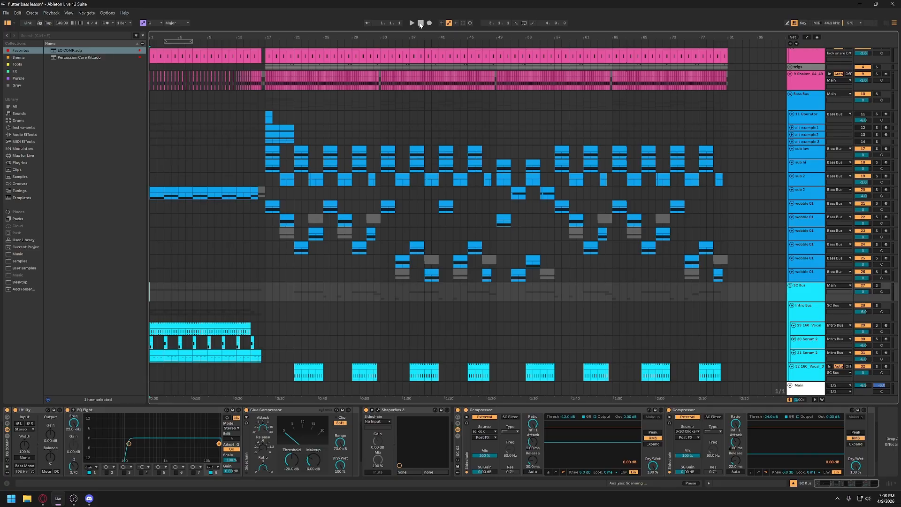
- Turn on the Roar and Limiter devices on the Main track
{"action": "left_click", "coordinate": [804, 390]}
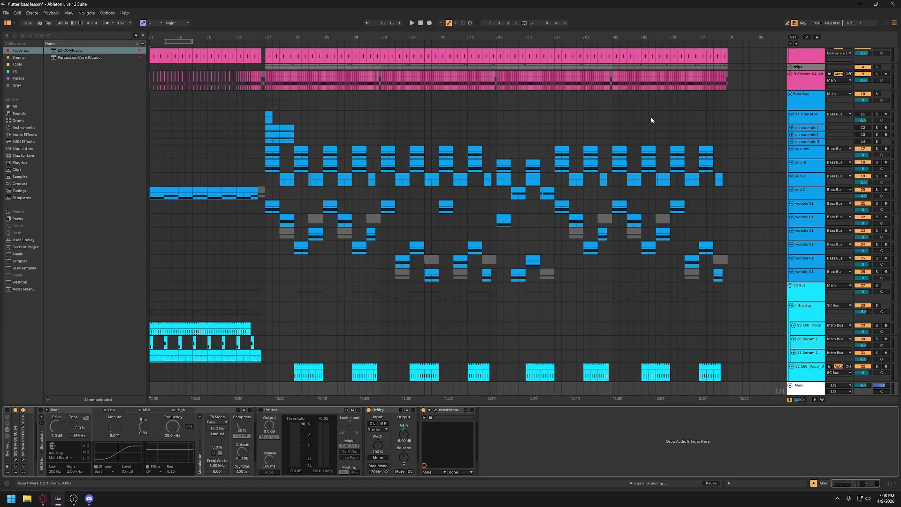
{"action": "scroll", "coordinate": [650, 120], "scroll_direction": "up", "scroll_amount": 3}
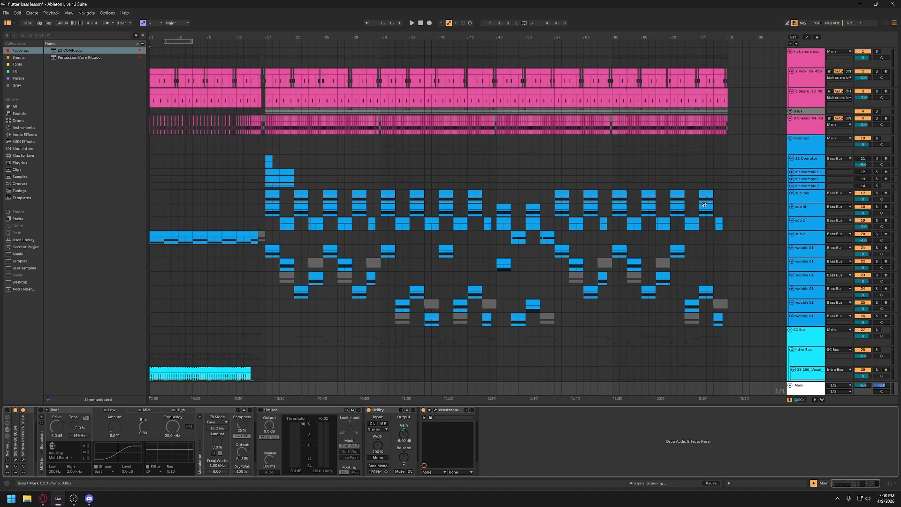
{"action": "scroll", "coordinate": [538, 204], "scroll_direction": "down", "scroll_amount": 8}
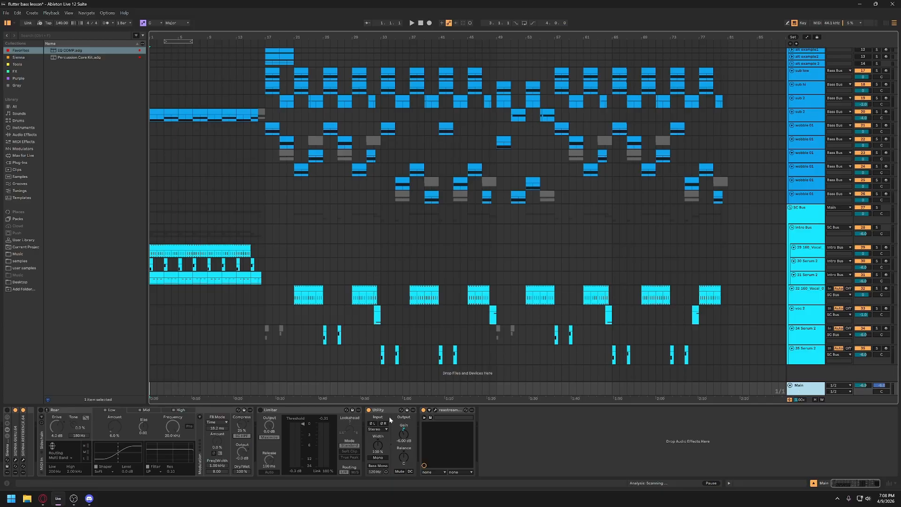
{"action": "left_click", "coordinate": [41, 410]}
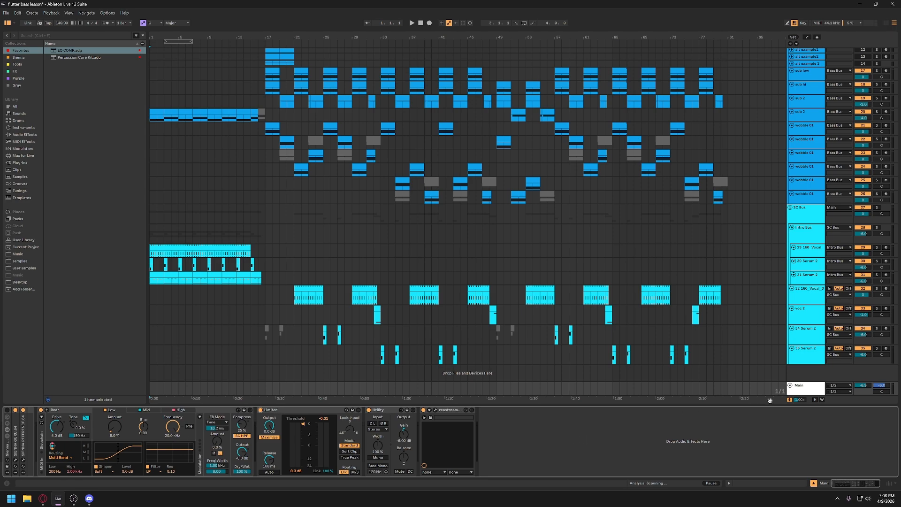
{"action": "left_click", "coordinate": [819, 390]}
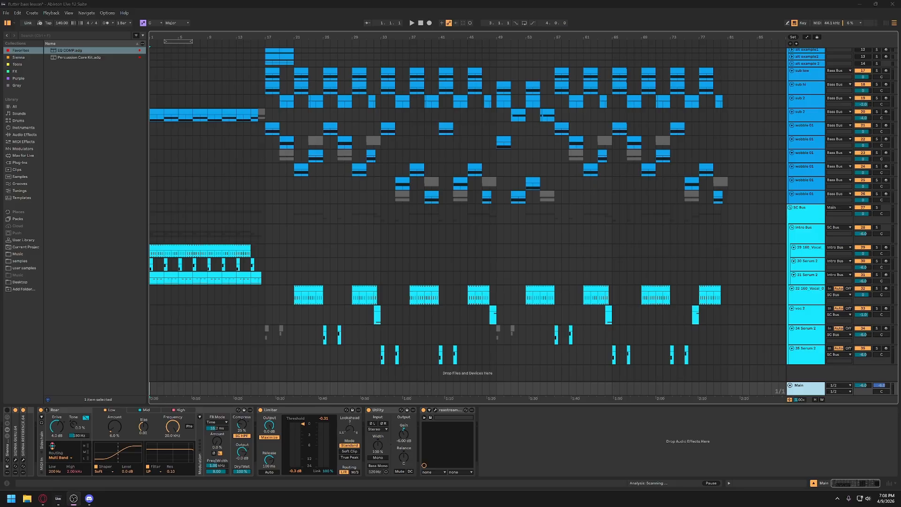
- Play the arrangement from the start and look over the drum, bass and SC Bus tracks
{"action": "key", "text": "space"}
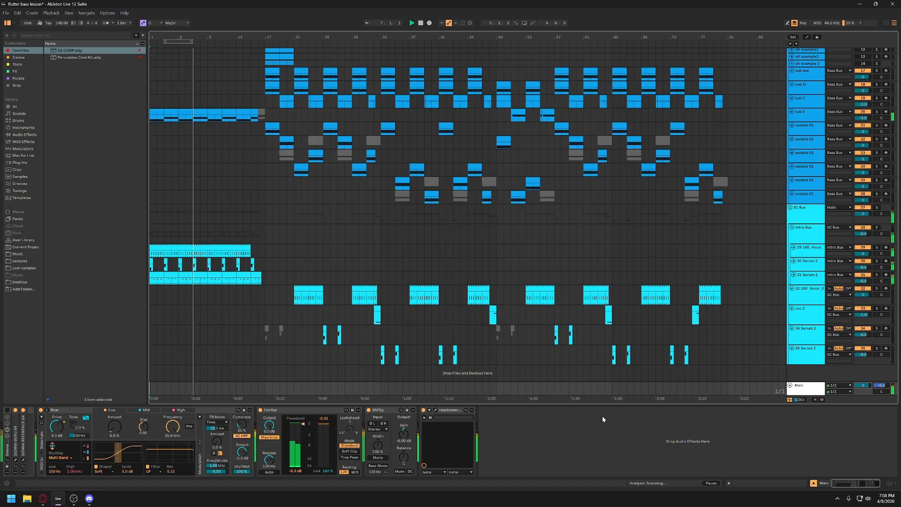
{"action": "scroll", "coordinate": [210, 271], "scroll_direction": "up", "scroll_amount": 1}
{"action": "scroll", "coordinate": [210, 270], "scroll_direction": "up", "scroll_amount": 1}
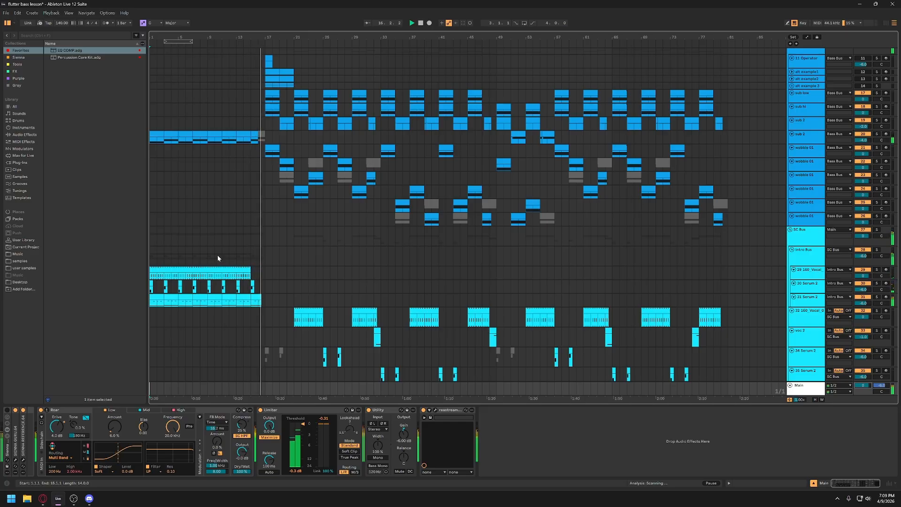
{"action": "scroll", "coordinate": [315, 260], "scroll_direction": "up", "scroll_amount": 5}
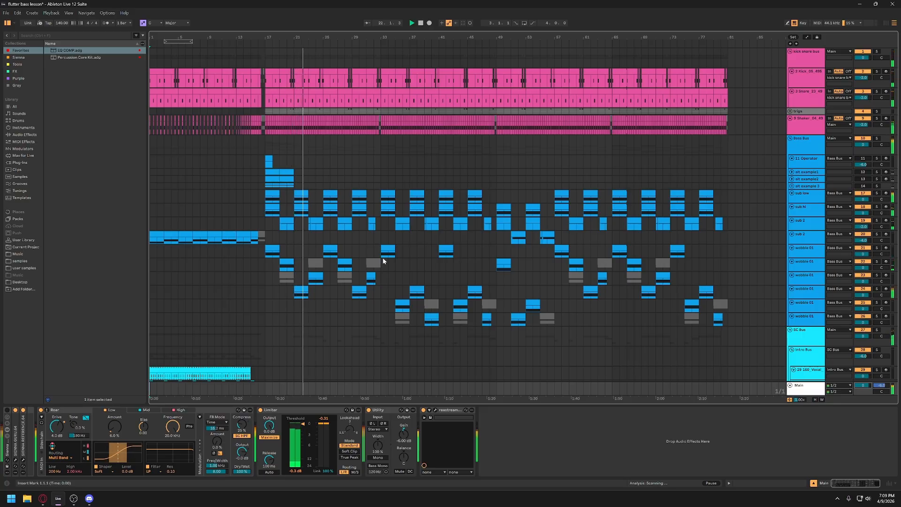
{"action": "scroll", "coordinate": [382, 258], "scroll_direction": "down", "scroll_amount": 3}
{"action": "scroll", "coordinate": [383, 261], "scroll_direction": "up", "scroll_amount": 1}
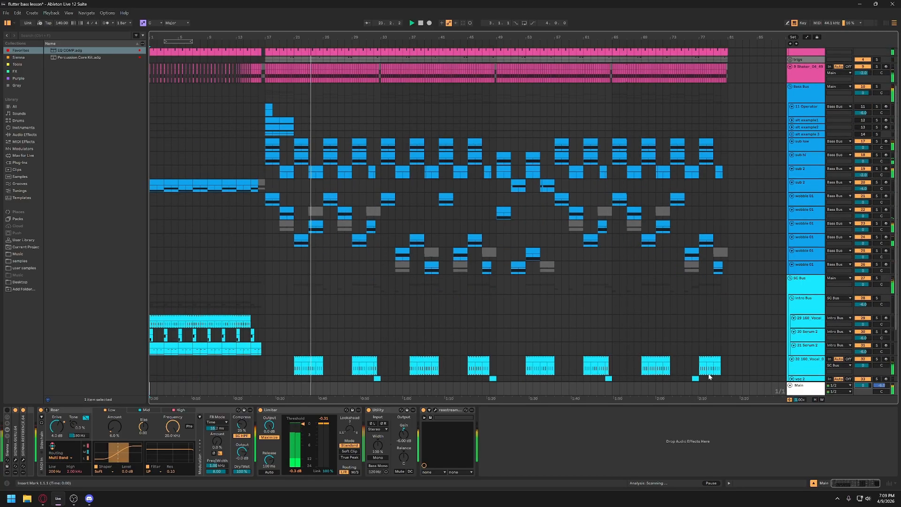
{"action": "scroll", "coordinate": [807, 362], "scroll_direction": "down", "scroll_amount": 1}
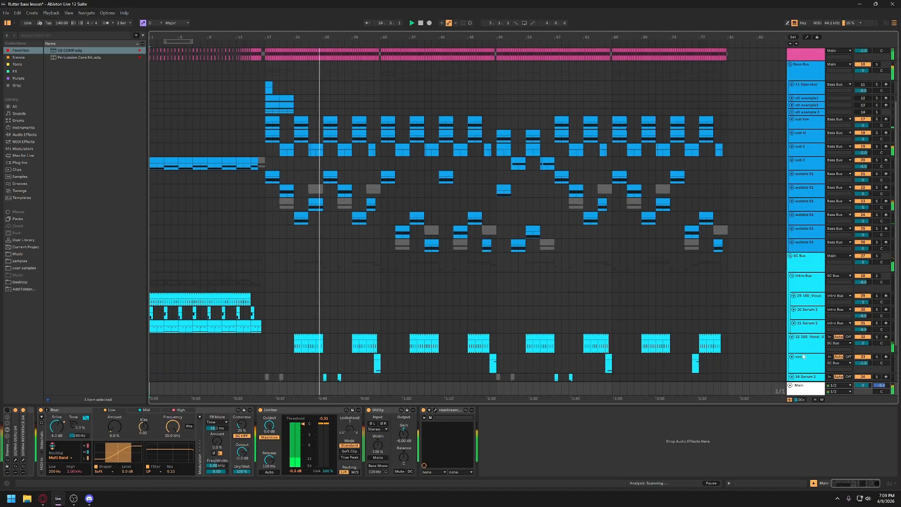
- Set the volume of the 160_Vocal track in the SC Bus to -1.0 dB
{"action": "left_click", "coordinate": [809, 344]}
{"action": "left_click_drag", "start_coordinate": [865, 345], "coordinate": [866, 348]}
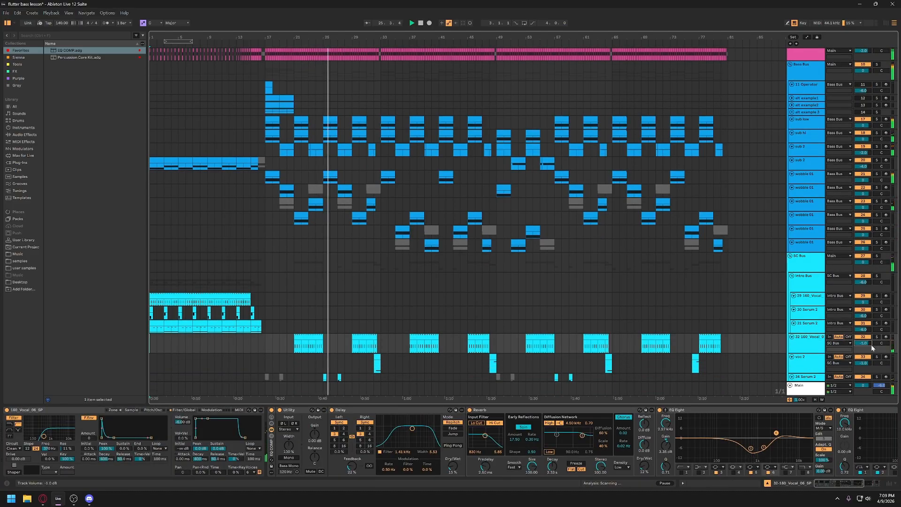
- Show the Bass Bus effect chain and examine the bass and SC Bus tracks during playback
{"action": "scroll", "coordinate": [773, 165], "scroll_direction": "up", "scroll_amount": 3}
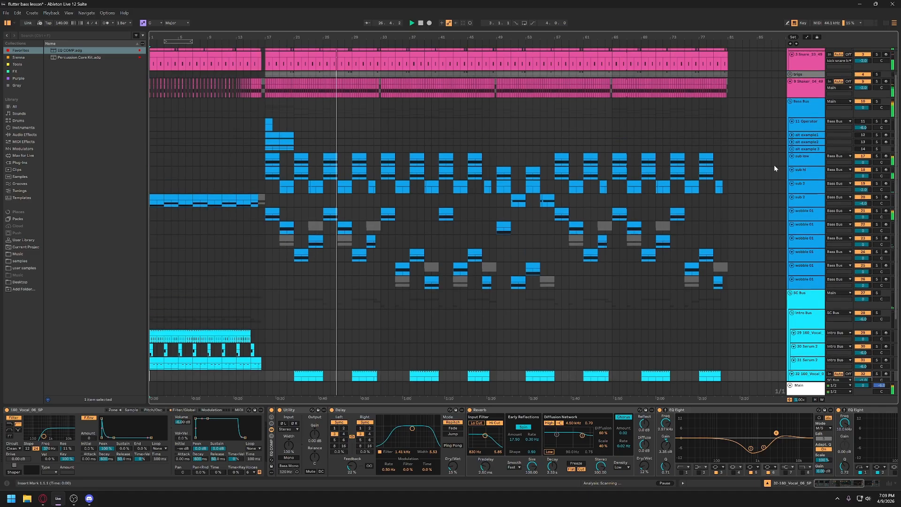
{"action": "left_click", "coordinate": [806, 114]}
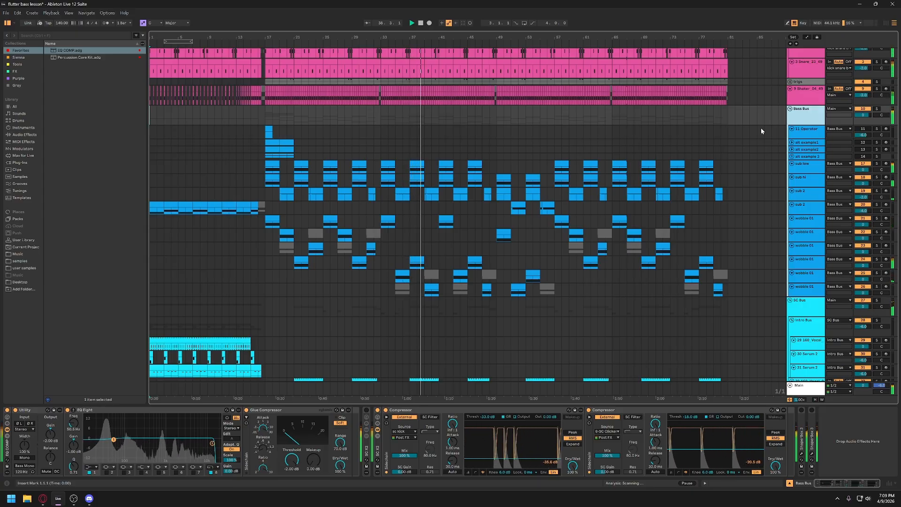
{"action": "scroll", "coordinate": [693, 259], "scroll_direction": "down", "scroll_amount": 3}
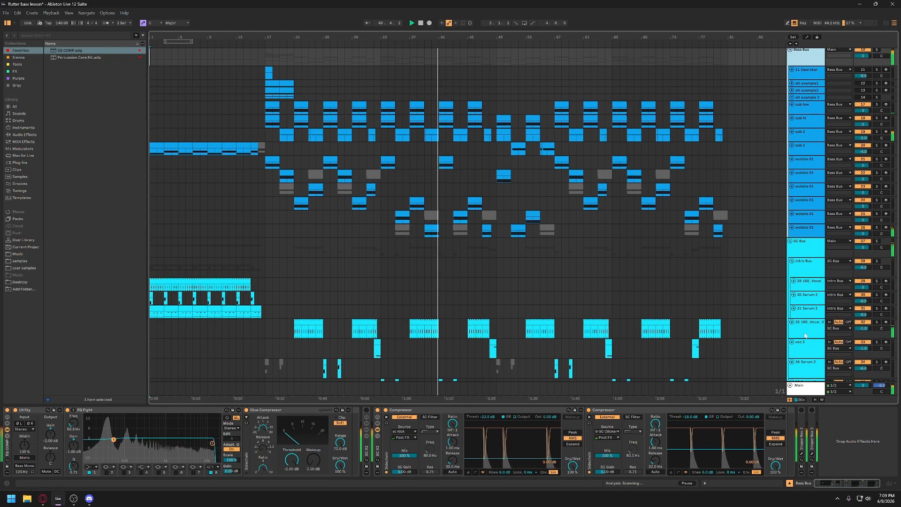
{"action": "scroll", "coordinate": [798, 328], "scroll_direction": "down", "scroll_amount": 1}
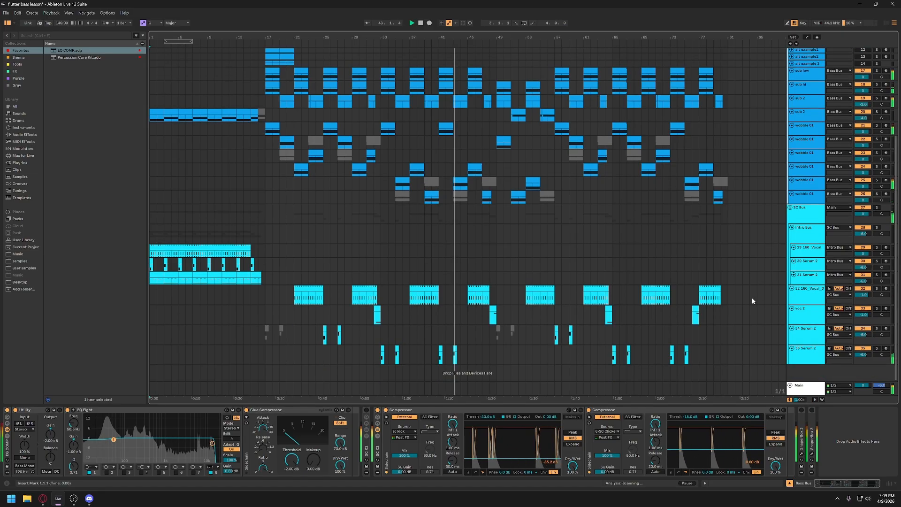
{"action": "scroll", "coordinate": [752, 301], "scroll_direction": "down", "scroll_amount": 1}
{"action": "scroll", "coordinate": [752, 298], "scroll_direction": "up", "scroll_amount": 3}
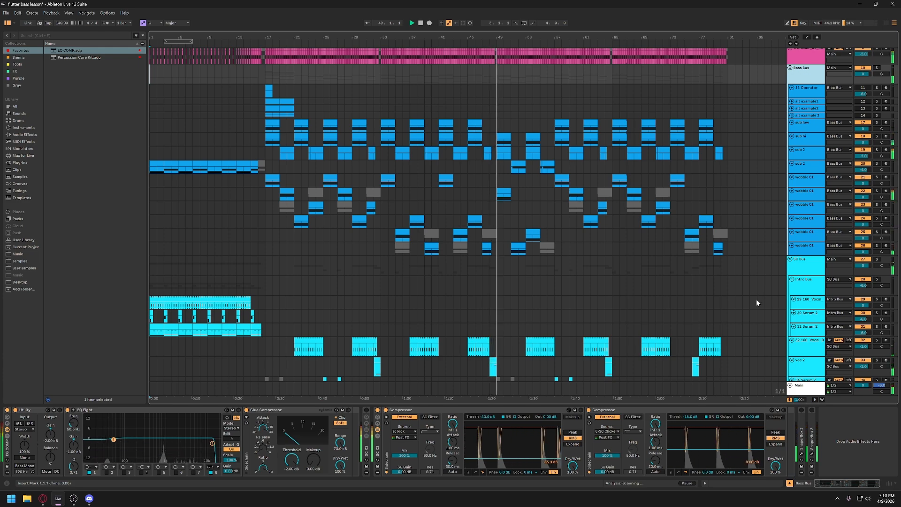
{"action": "scroll", "coordinate": [727, 302], "scroll_direction": "up", "scroll_amount": 1}
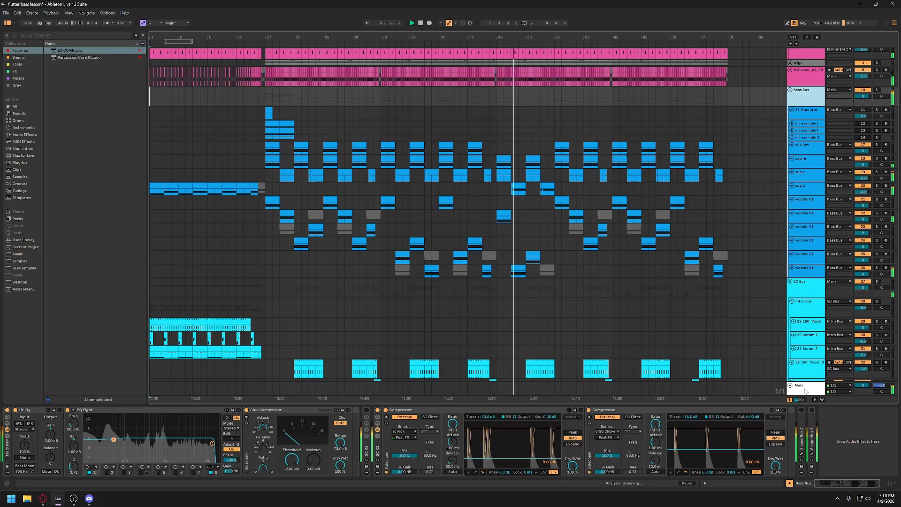
- Set the Main track's volume to -2 dB and show its device chain
{"action": "left_click", "coordinate": [859, 386]}
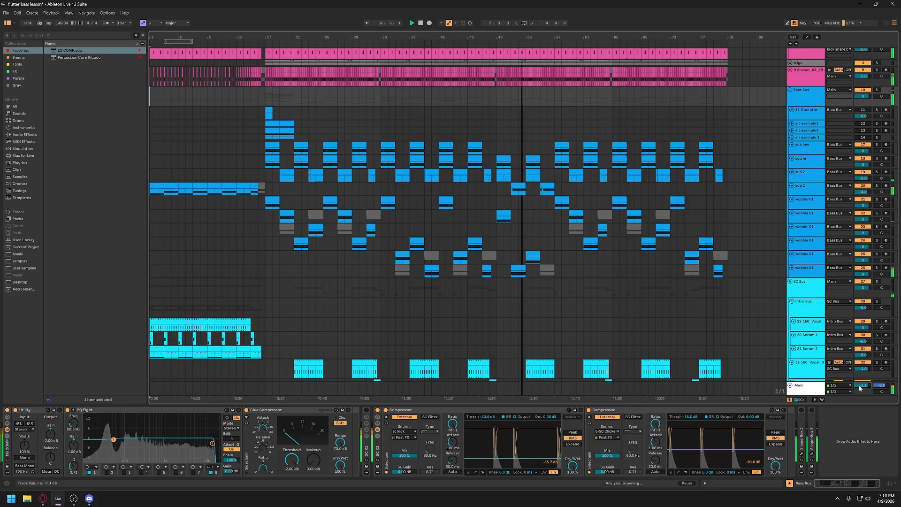
{"action": "type", "text": "-2"}
{"action": "key", "text": "Return"}
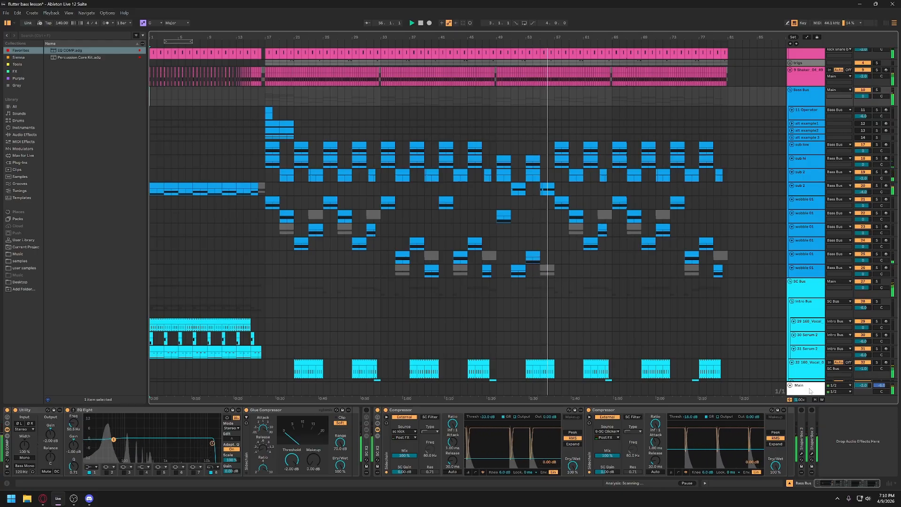
{"action": "left_click", "coordinate": [809, 390]}
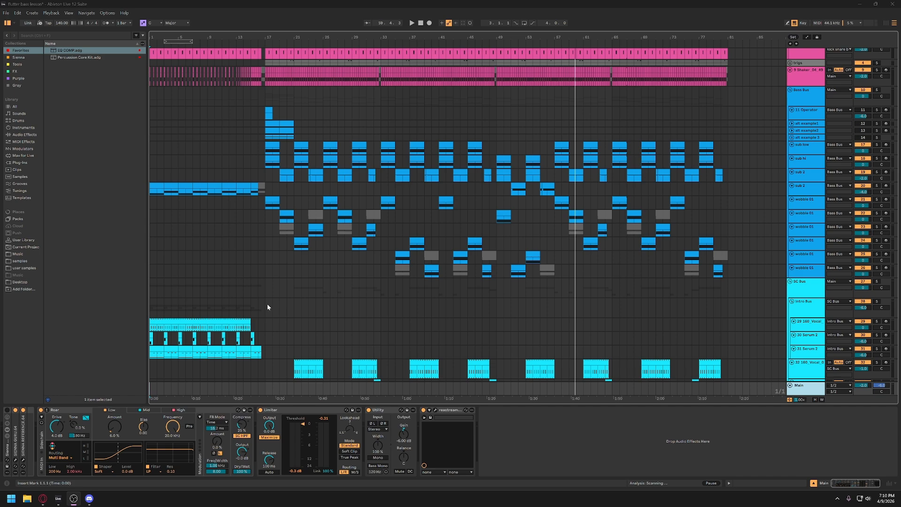
- Solo the kick snare bus and play it from bar 17
{"action": "scroll", "coordinate": [309, 260], "scroll_direction": "down", "scroll_amount": 3}
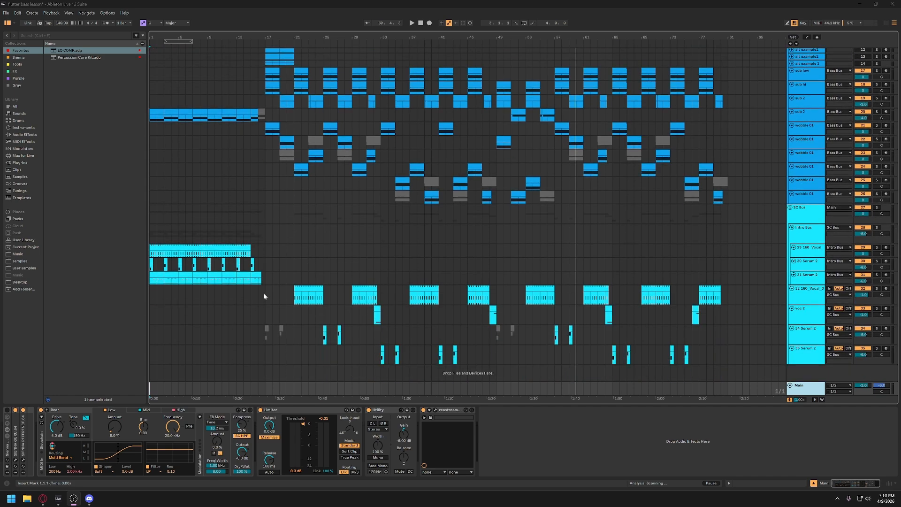
{"action": "scroll", "coordinate": [263, 292], "scroll_direction": "up", "scroll_amount": 5}
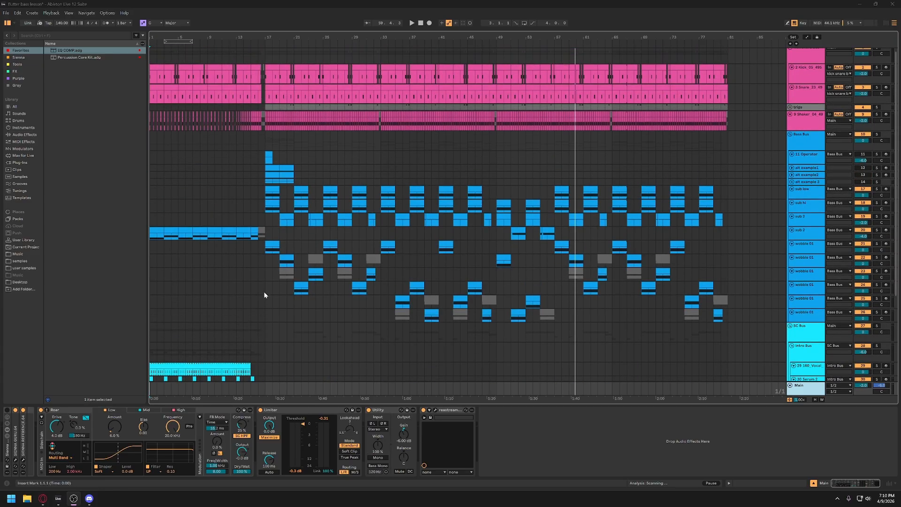
{"action": "scroll", "coordinate": [264, 295], "scroll_direction": "up", "scroll_amount": 1}
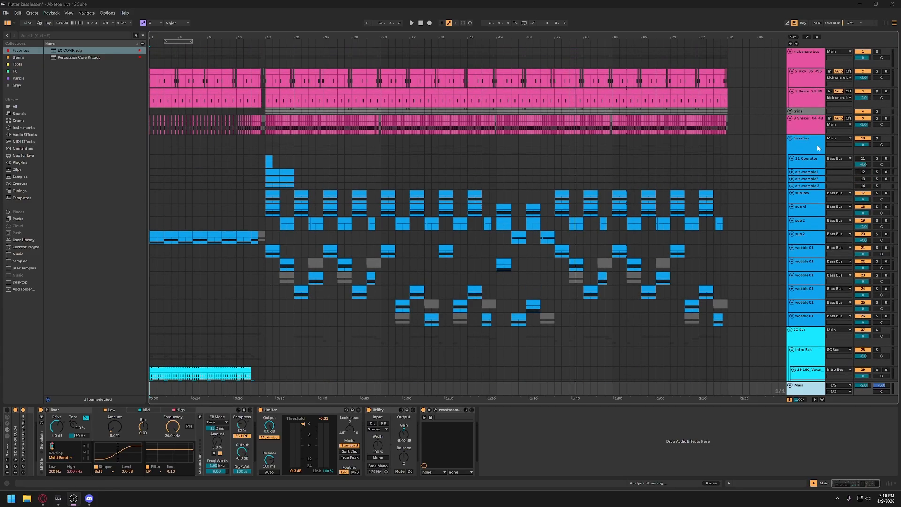
{"action": "left_click", "coordinate": [272, 57]}
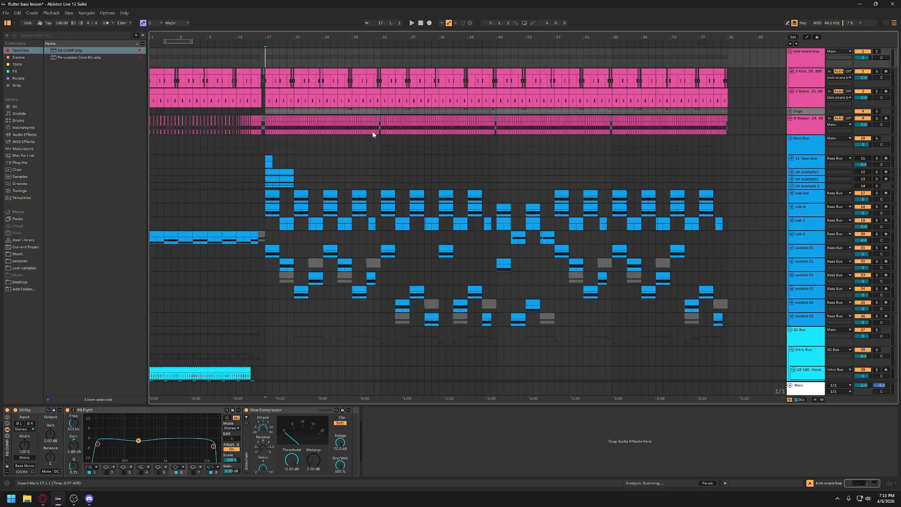
{"action": "left_click", "coordinate": [877, 52]}
{"action": "key", "text": "space"}
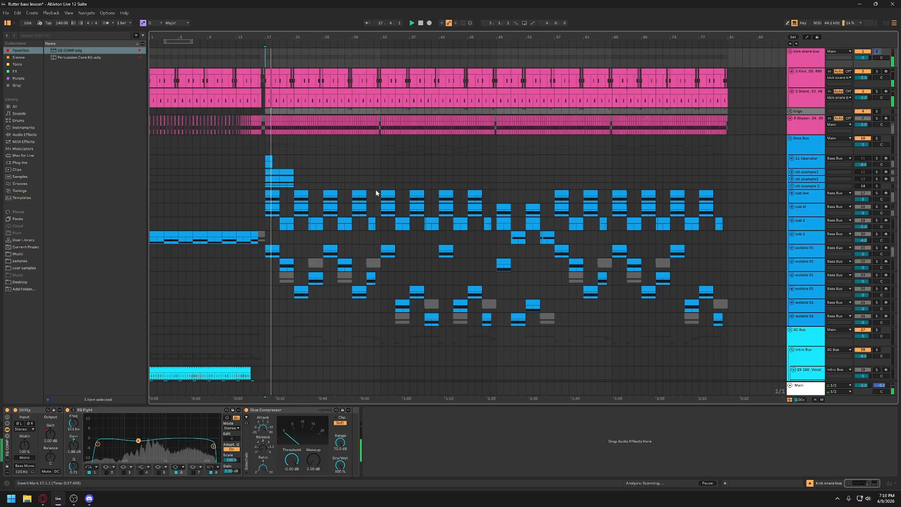
- Solo the shaker track together with the kick snare bus, play from bar 17 and select the shaker track
{"action": "left_click", "coordinate": [876, 118], "text": "ctrl"}
{"action": "key", "text": "space"}
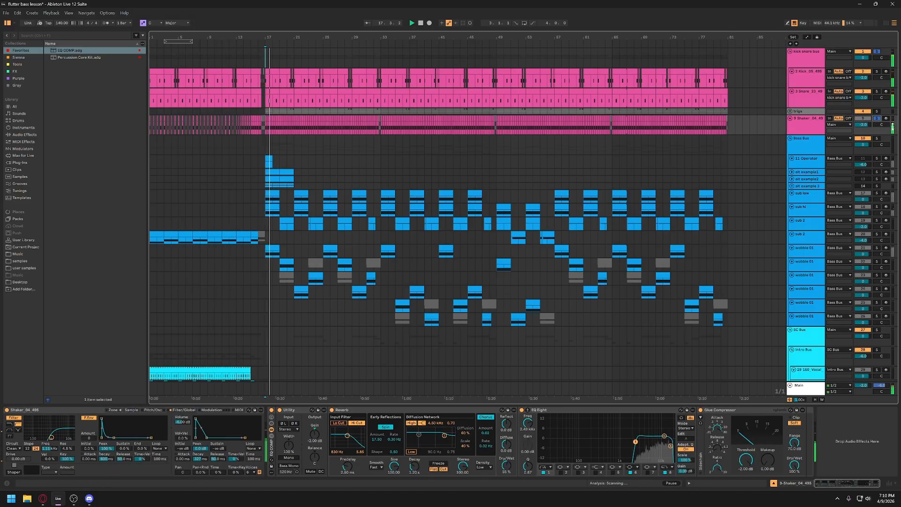
{"action": "left_click", "coordinate": [803, 125]}
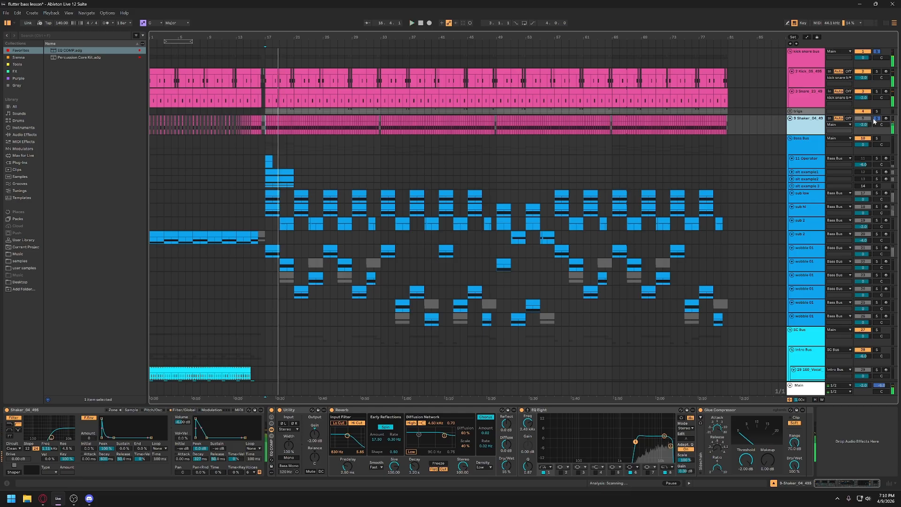
- Solo the Bass Bus and zoom the arrangement in on the sub low track's first clip at bar 17
{"action": "left_click", "coordinate": [877, 139]}
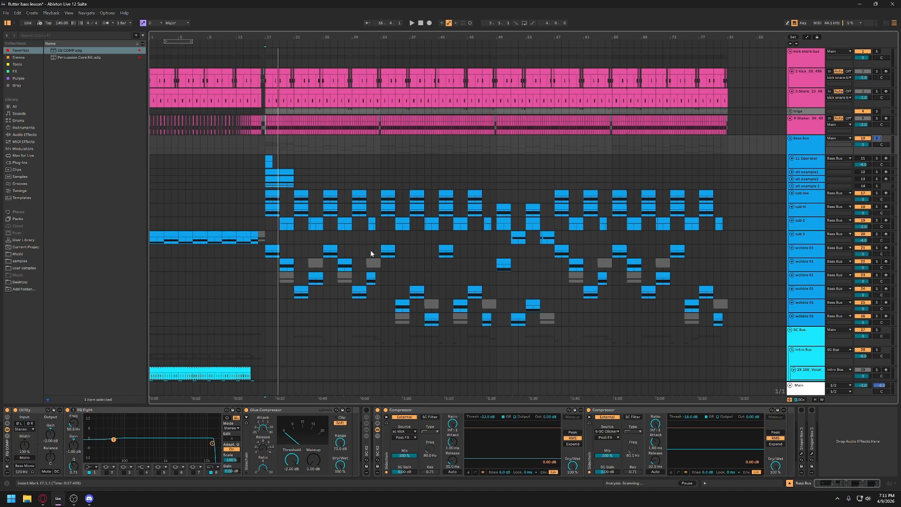
{"action": "left_click", "coordinate": [803, 198]}
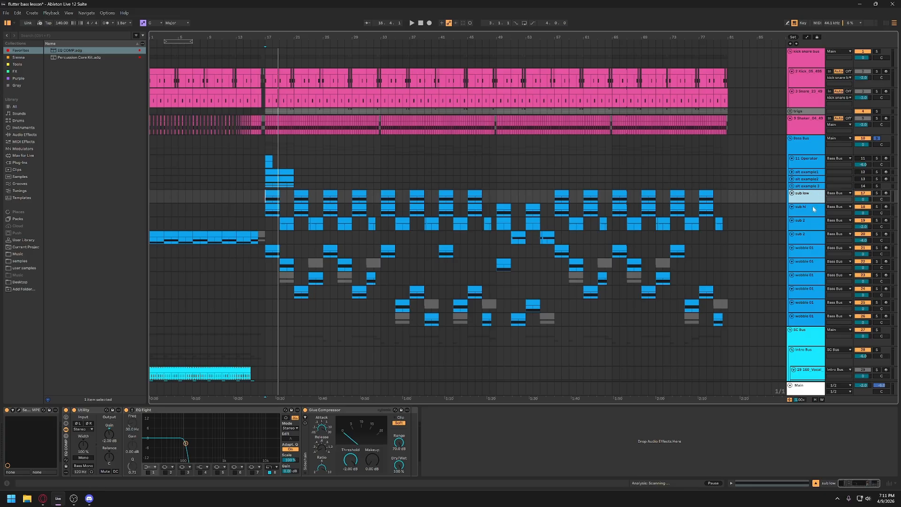
{"action": "scroll", "coordinate": [804, 204], "scroll_direction": "down", "scroll_amount": 1}
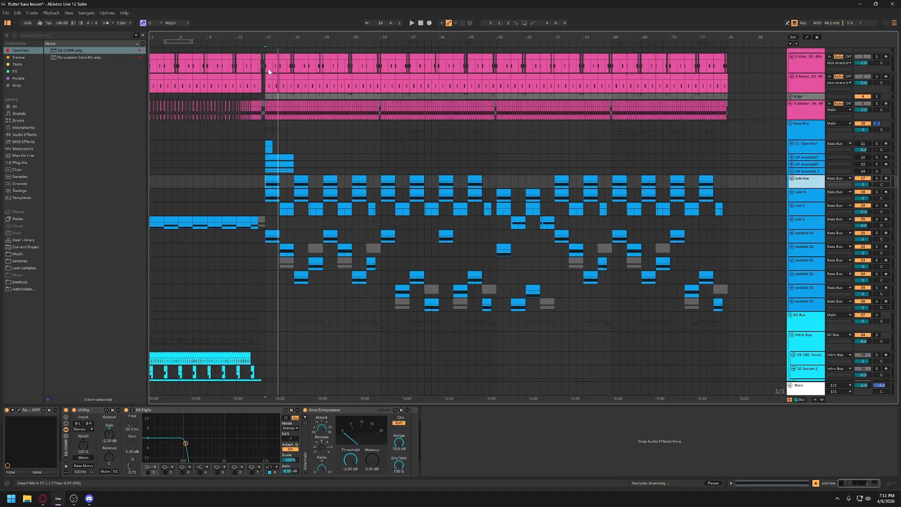
{"action": "left_click", "coordinate": [273, 178]}
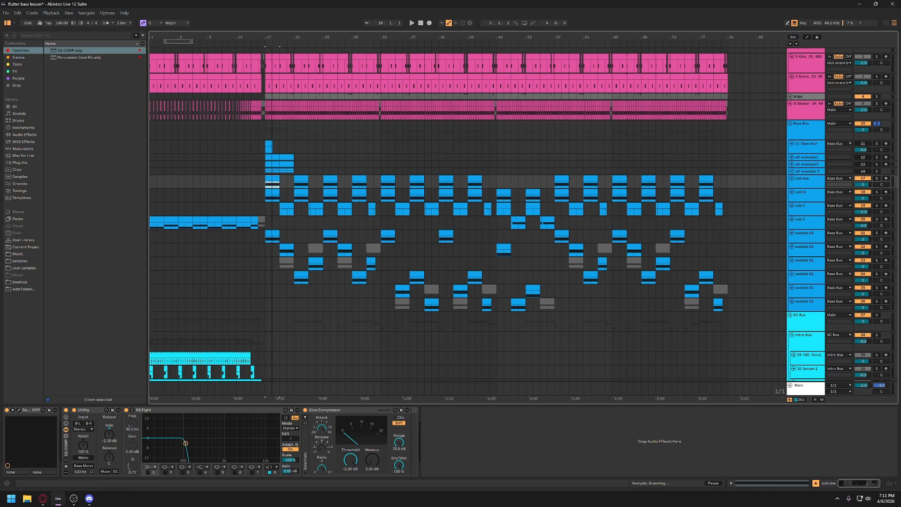
{"action": "key", "text": "z"}
{"action": "left_click_drag", "start_coordinate": [317, 94], "coordinate": [318, 48]}
{"action": "scroll", "coordinate": [525, 201], "scroll_direction": "up", "scroll_amount": 1}
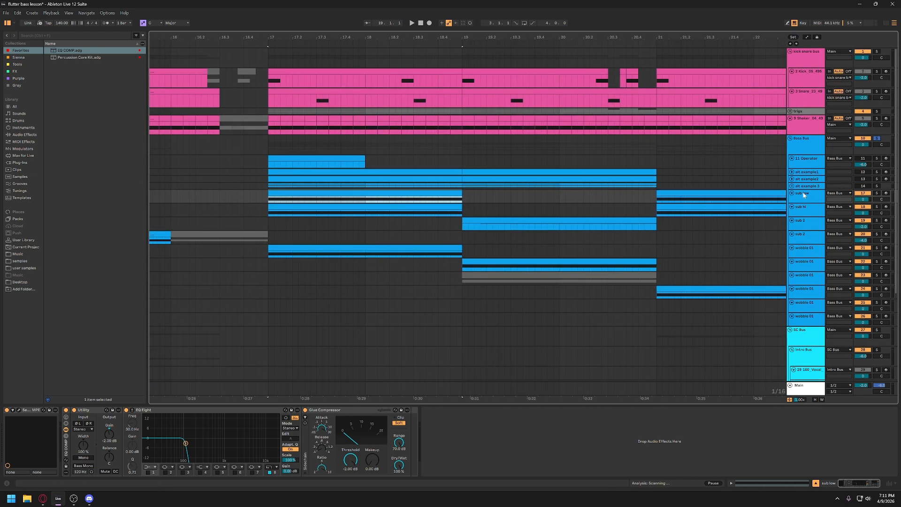
- Open the first sub low clip's MIDI notes, examine its D0 note and select the sub hi track
{"action": "left_click", "coordinate": [494, 193]}
{"action": "double_click", "coordinate": [442, 192]}
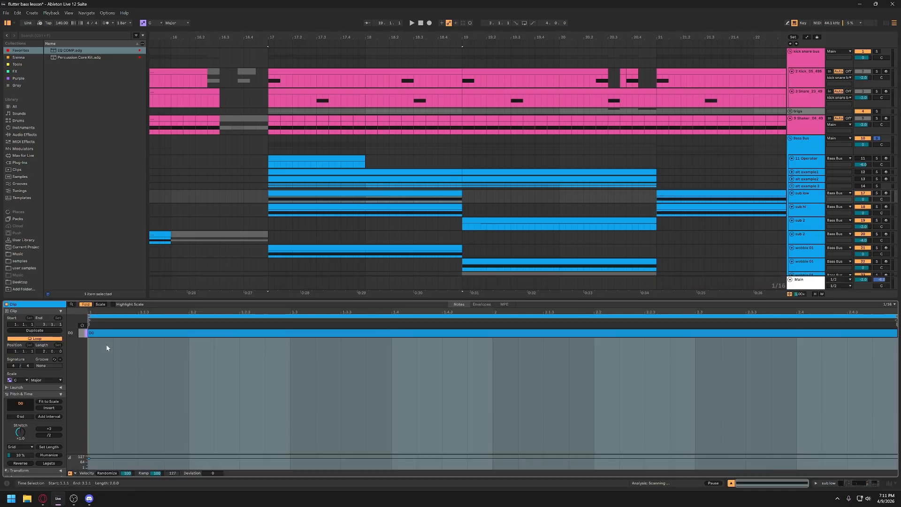
{"action": "left_click", "coordinate": [96, 333]}
{"action": "left_click", "coordinate": [817, 209]}
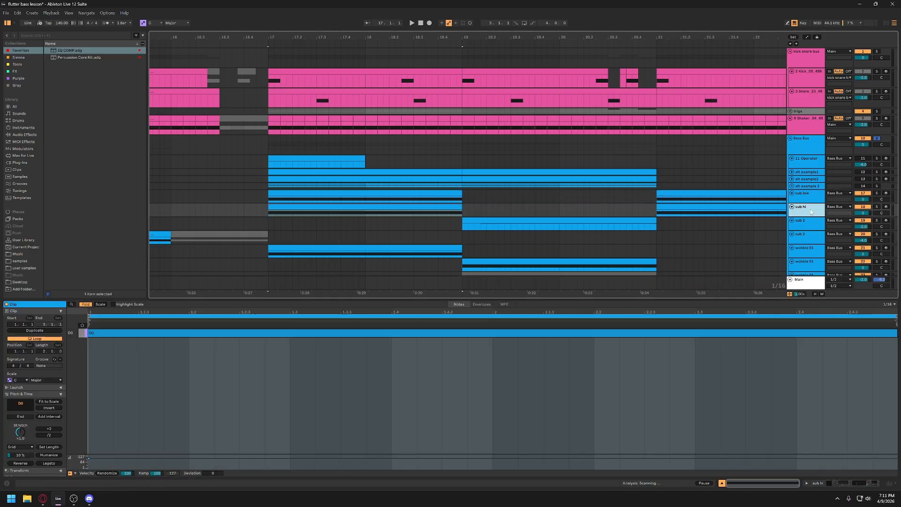
- Solo the sub low track and play its first clip from bar 17
{"action": "left_click", "coordinate": [808, 197]}
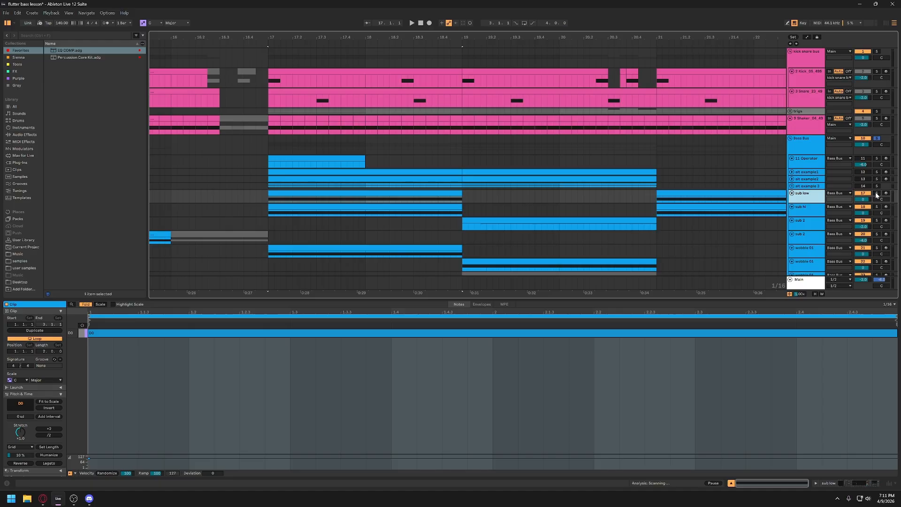
{"action": "left_click", "coordinate": [877, 195]}
{"action": "left_click", "coordinate": [313, 192]}
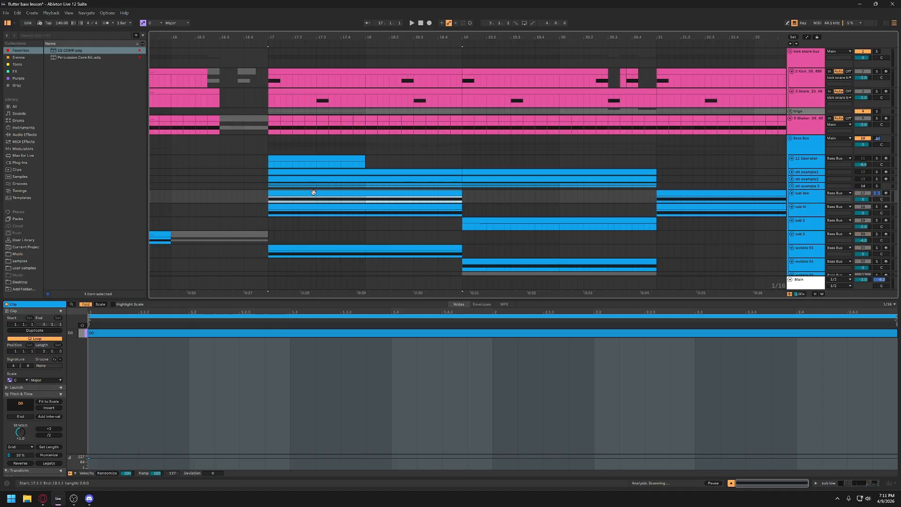
{"action": "key", "text": "space"}
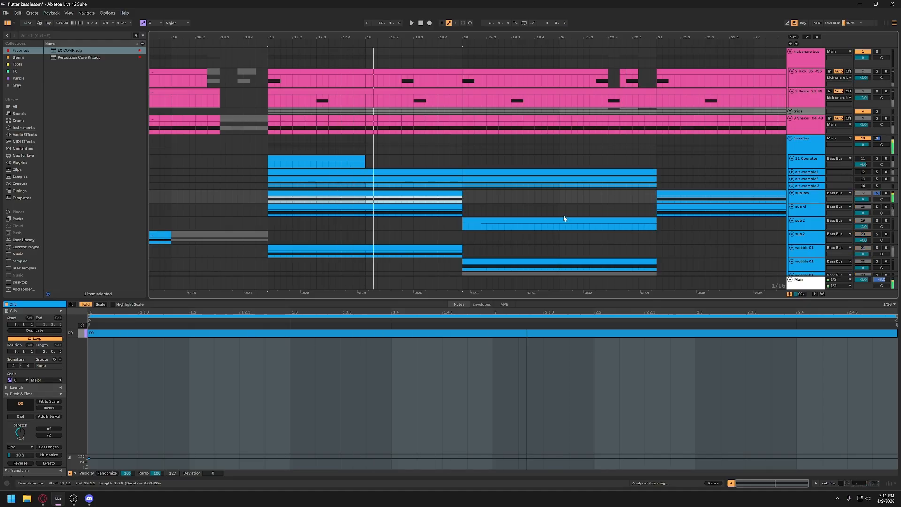
- Open the sub low track's Serum 2 instrument, enlarge its window and examine the sine wave in oscillator A
{"action": "left_click", "coordinate": [808, 194]}
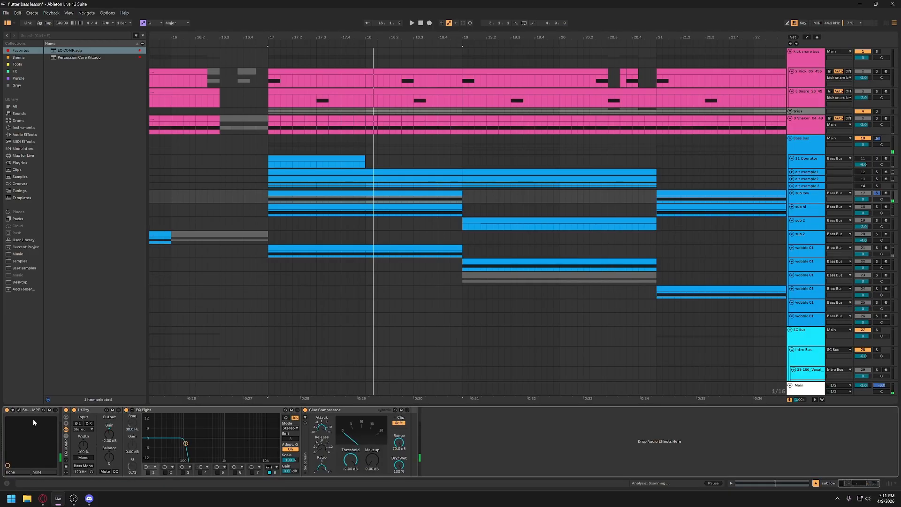
{"action": "left_click", "coordinate": [18, 410]}
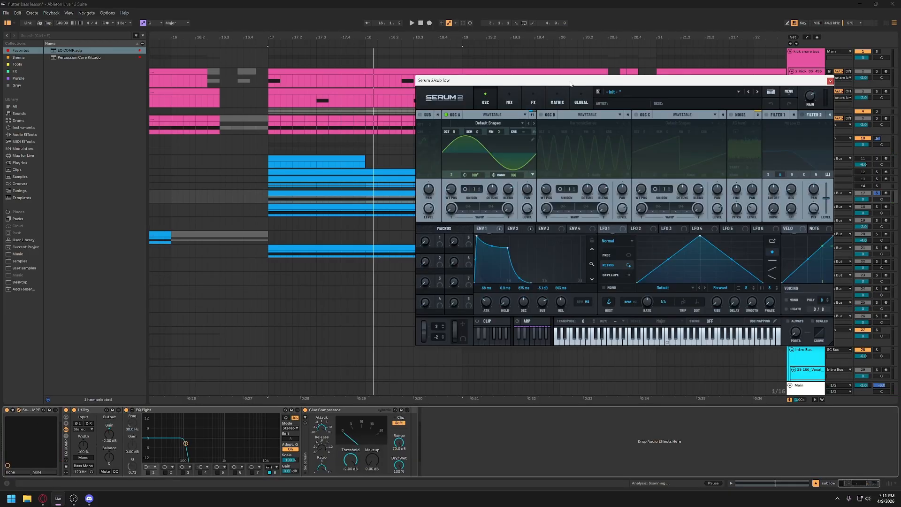
{"action": "left_click_drag", "start_coordinate": [571, 84], "coordinate": [538, 94]}
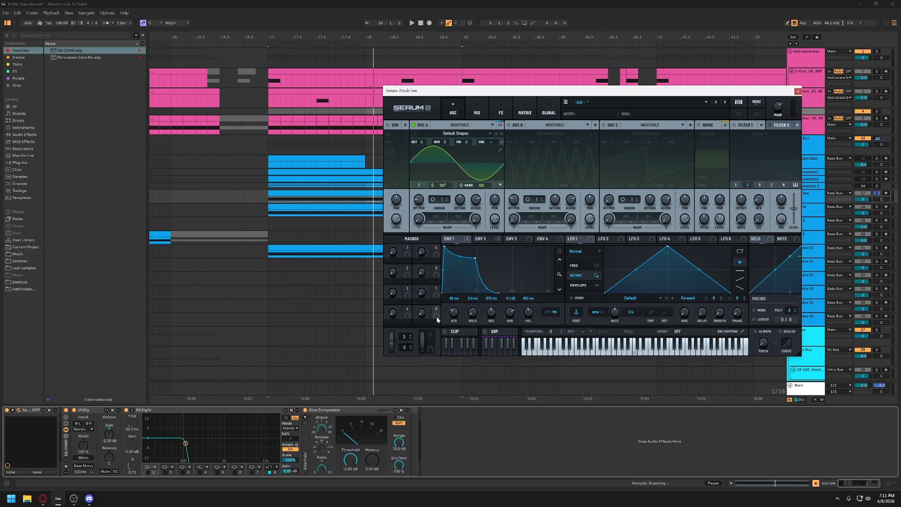
{"action": "left_click_drag", "start_coordinate": [657, 90], "coordinate": [450, 52]}
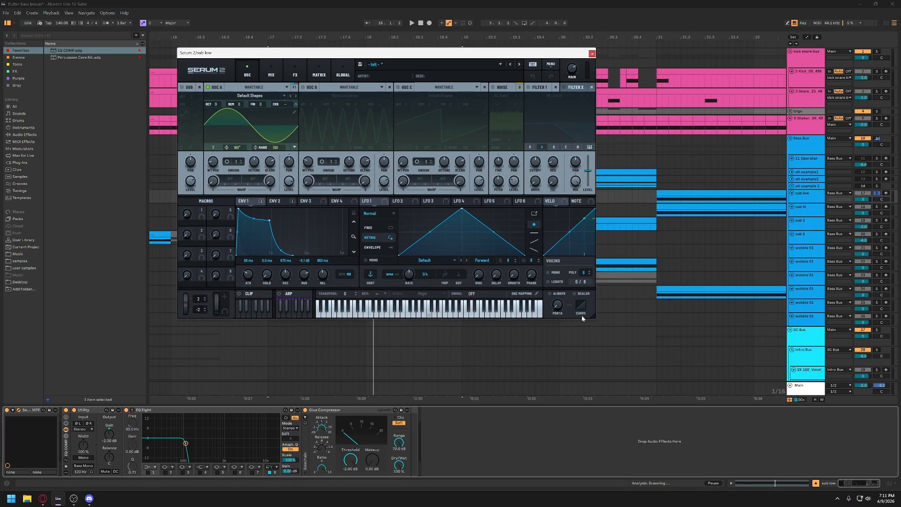
{"action": "left_click_drag", "start_coordinate": [592, 317], "coordinate": [722, 397]}
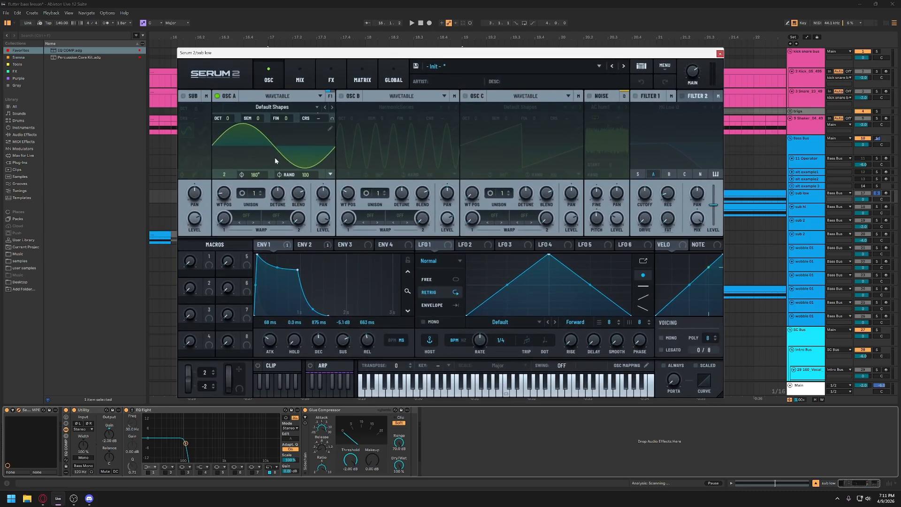
{"action": "left_click", "coordinate": [265, 148]}
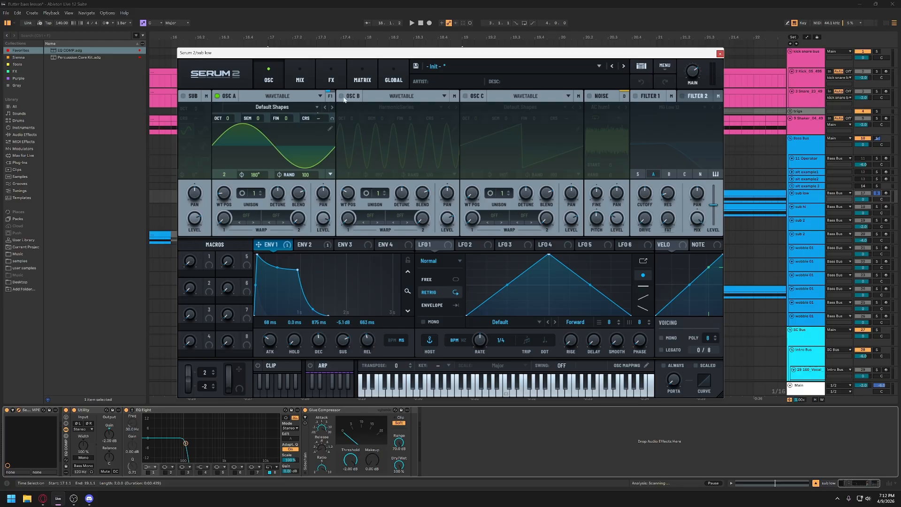
- Examine Serum's modulation matrix and the distortion Drive in its effects rack, and return to the oscillator page
{"action": "left_click", "coordinate": [362, 78]}
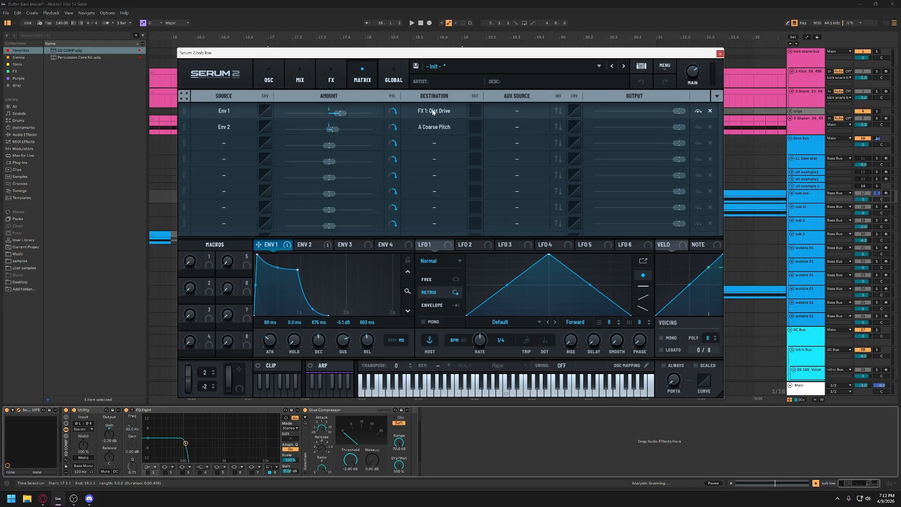
{"action": "left_click", "coordinate": [330, 78]}
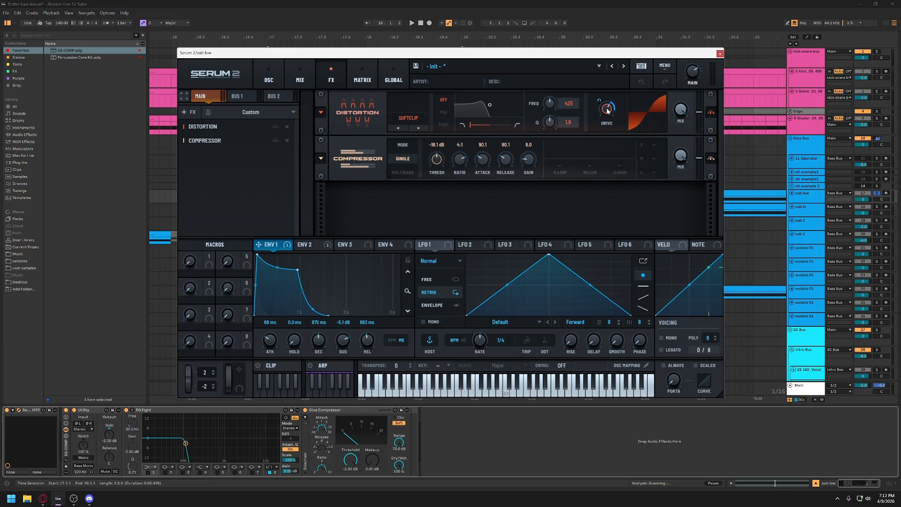
{"action": "left_click_drag", "start_coordinate": [607, 110], "coordinate": [605, 109]}
{"action": "left_click", "coordinate": [267, 86]}
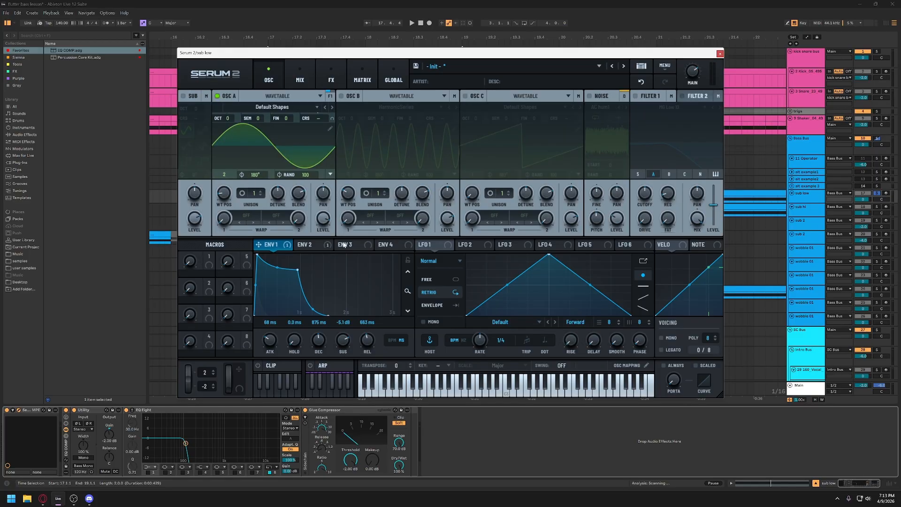
- Show Env 2 and its A Coarse Pitch routing in the modulation matrix, and play the sub low clip
{"action": "left_click", "coordinate": [312, 246]}
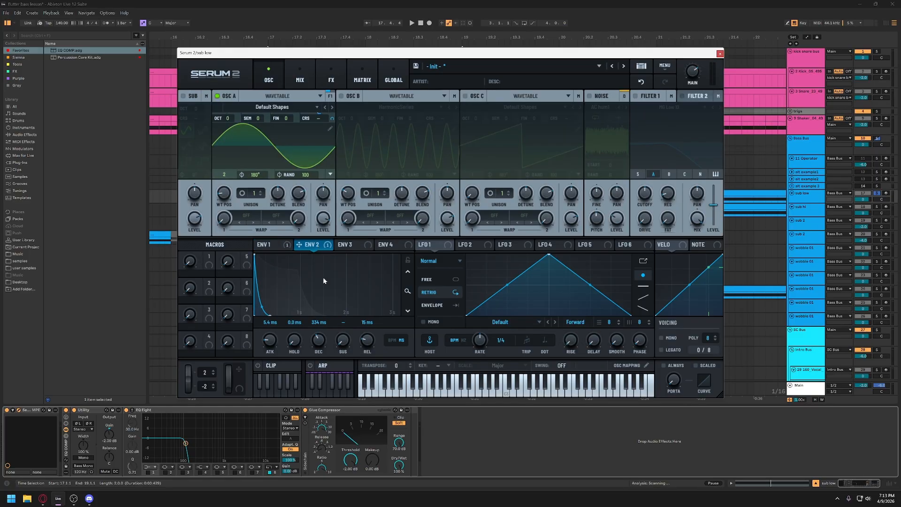
{"action": "left_click", "coordinate": [362, 77]}
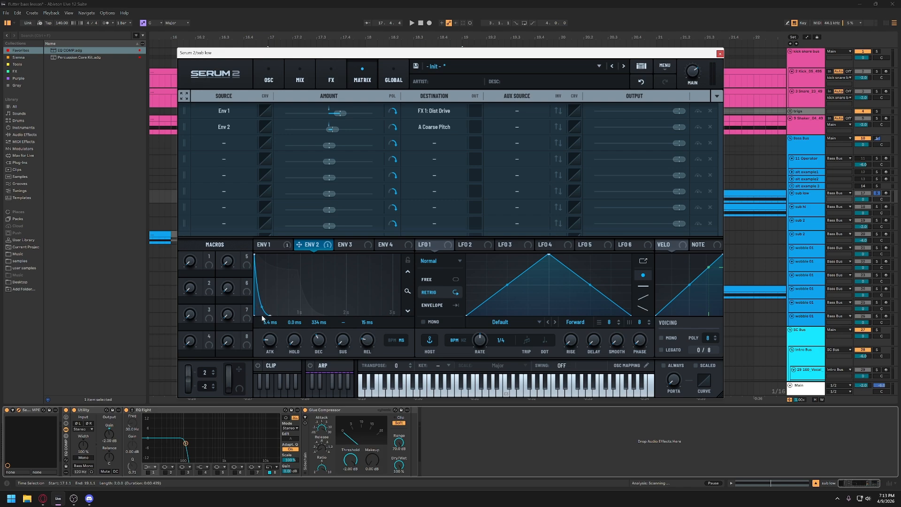
{"action": "key", "text": "space"}
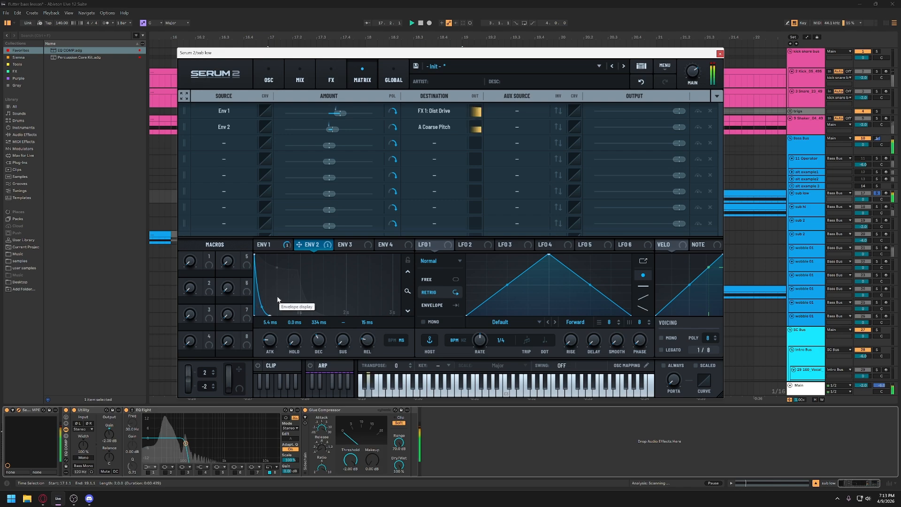
{"action": "key", "text": "space"}
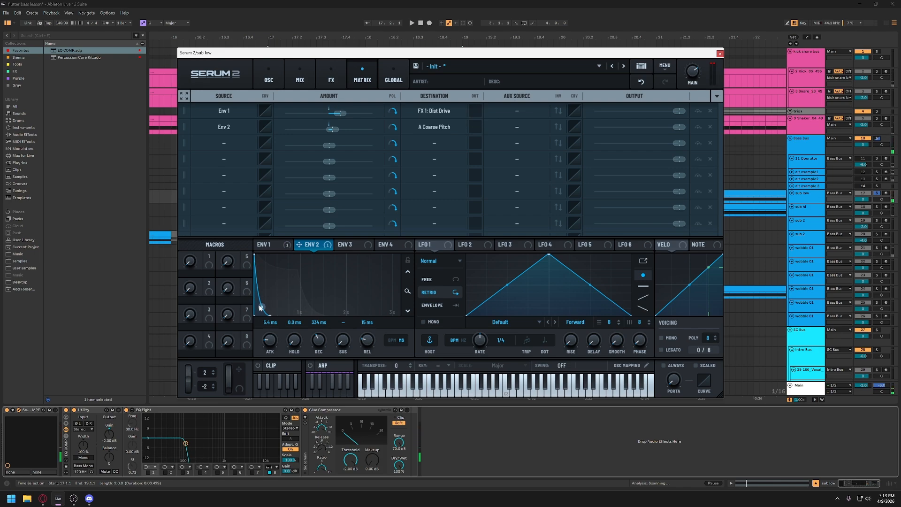
{"action": "key", "text": "space"}
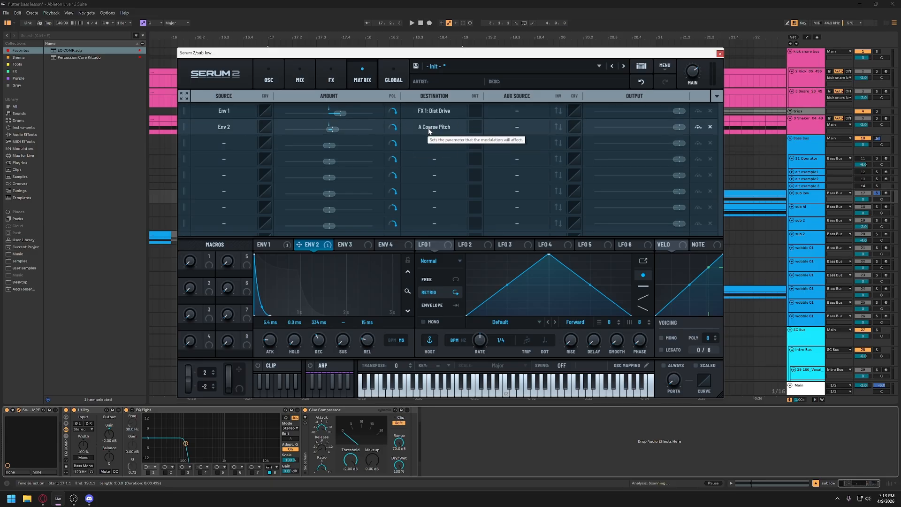
- Try a longer decay on Env 2, shorten it again and play the sub low clip to compare
{"action": "left_click", "coordinate": [268, 75]}
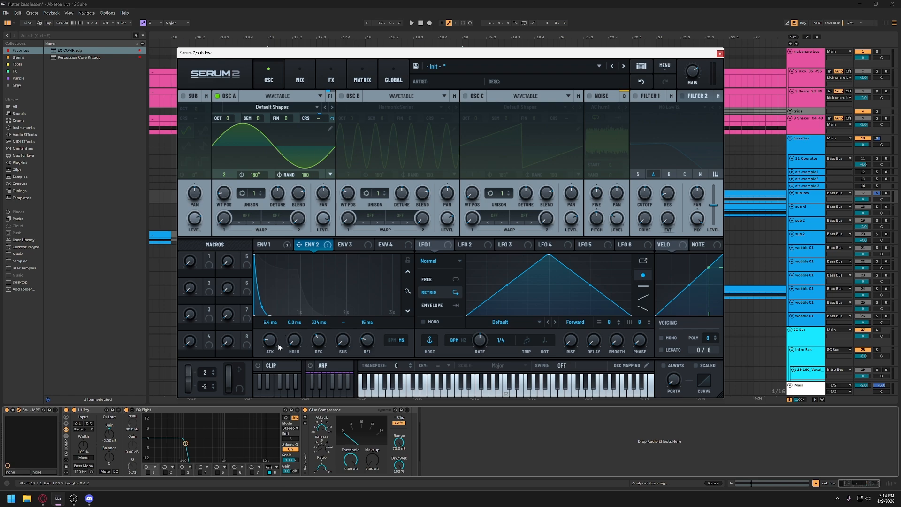
{"action": "left_click_drag", "start_coordinate": [322, 341], "coordinate": [323, 336]}
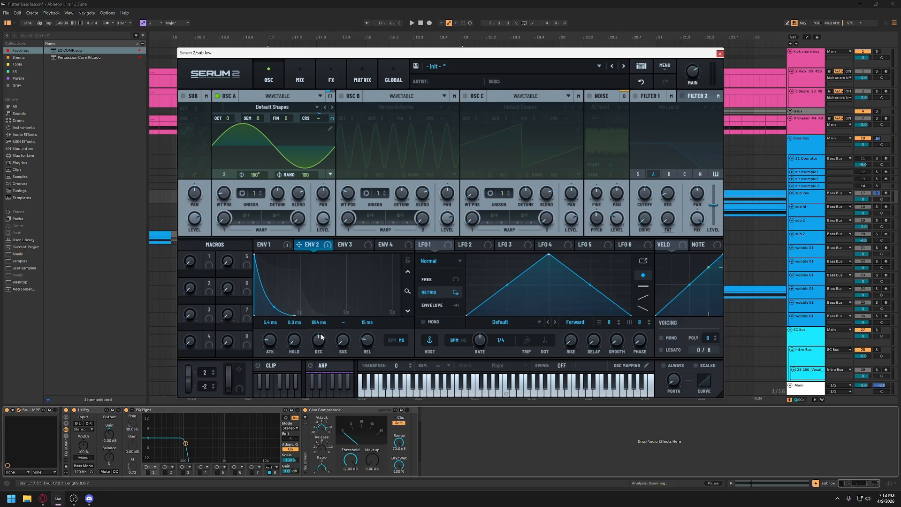
{"action": "mouse_move", "coordinate": [320, 330]}
{"action": "left_mouse_down"}
{"action": "mouse_move", "coordinate": [319, 322]}
{"action": "mouse_move", "coordinate": [318, 346]}
{"action": "left_mouse_up"}
{"action": "key", "text": "space"}
{"action": "key", "text": "space"}
{"action": "key", "text": "space"}
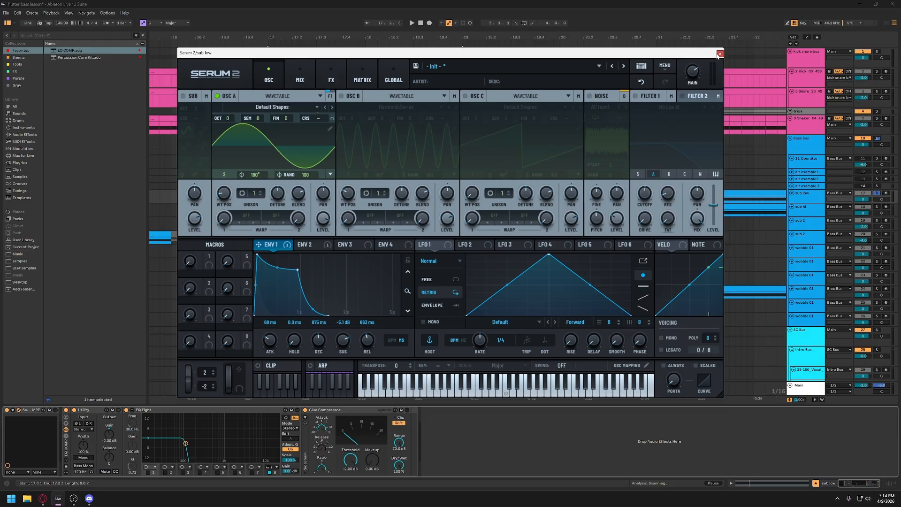
- Close Serum 2 and solo the sub hi track in place of sub low
{"action": "left_click", "coordinate": [719, 53]}
{"action": "left_click", "coordinate": [813, 198]}
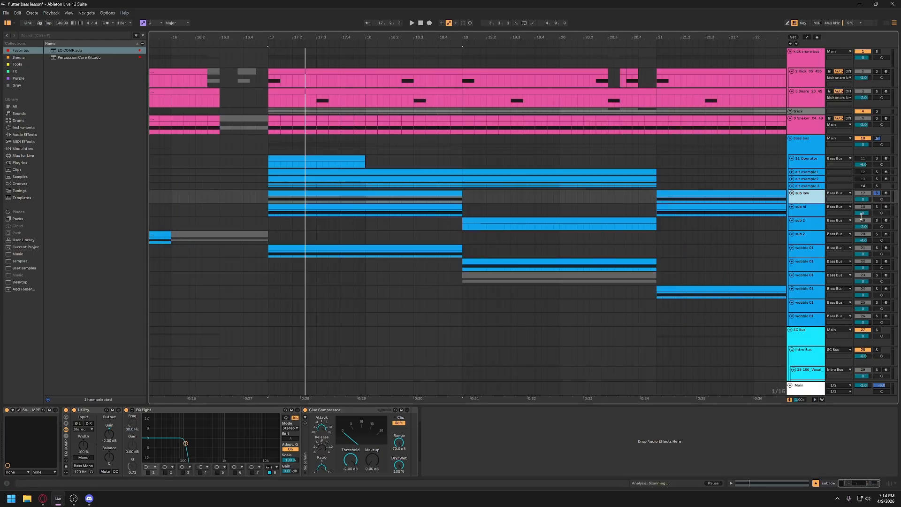
{"action": "left_click", "coordinate": [792, 207]}
- Enlarge the track lanes of sub hi and sub low in the arrangement
{"action": "left_click", "coordinate": [800, 215]}
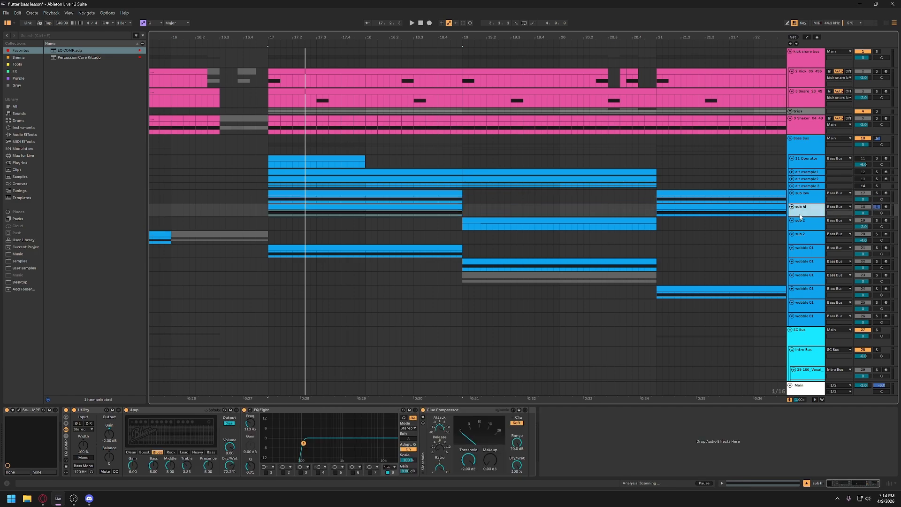
{"action": "left_click_drag", "start_coordinate": [799, 217], "coordinate": [800, 235]}
{"action": "left_click", "coordinate": [801, 202]}
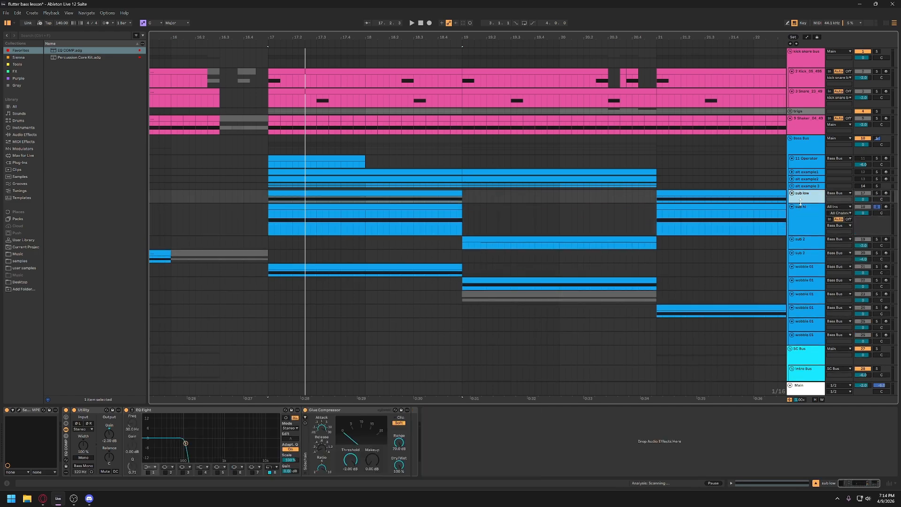
{"action": "left_click_drag", "start_coordinate": [801, 204], "coordinate": [800, 226]}
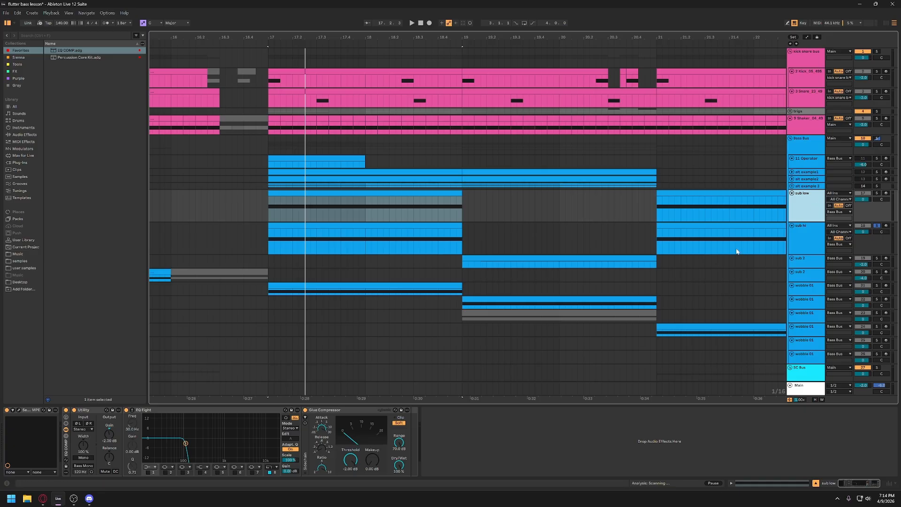
- Examine the EQ Eight cutoff bands on the sub low and sub hi tracks
{"action": "left_click", "coordinate": [186, 443]}
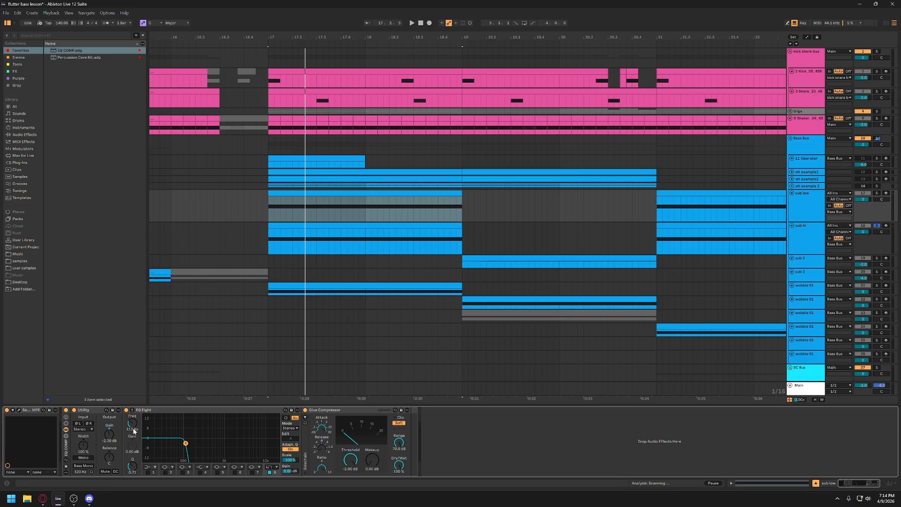
{"action": "key", "text": "ctrl"}
{"action": "left_click", "coordinate": [806, 241]}
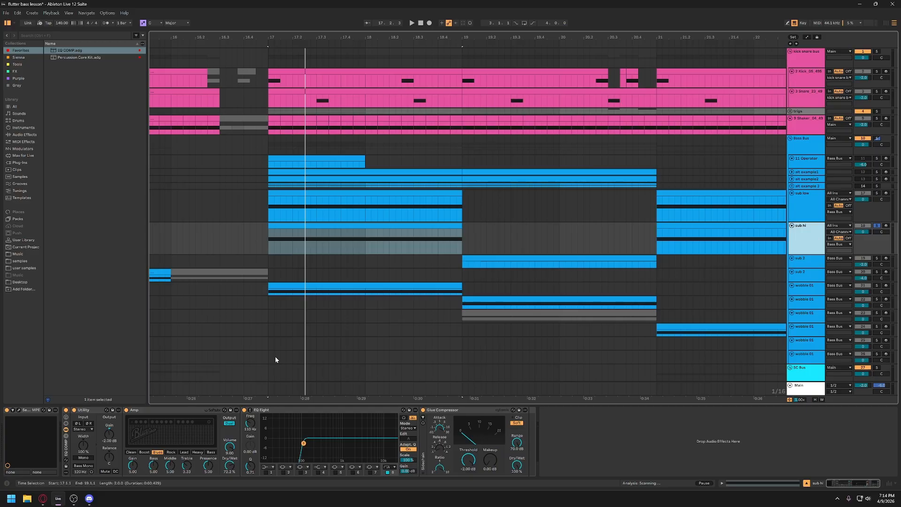
{"action": "left_click", "coordinate": [304, 444]}
{"action": "left_click", "coordinate": [312, 443]}
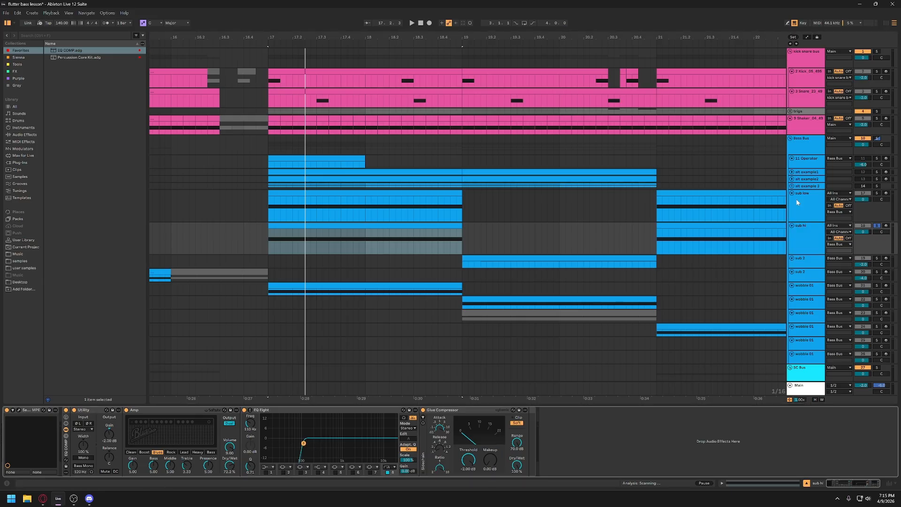
- Open Serum 2 on the sub hi track and examine its Env 1, noise level and effects chain
{"action": "left_click", "coordinate": [19, 409]}
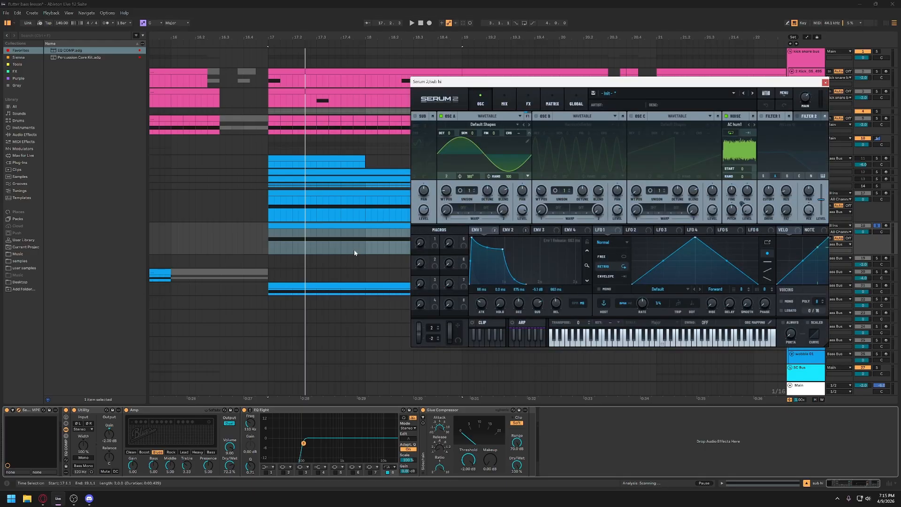
{"action": "left_click_drag", "start_coordinate": [579, 86], "coordinate": [384, 105]}
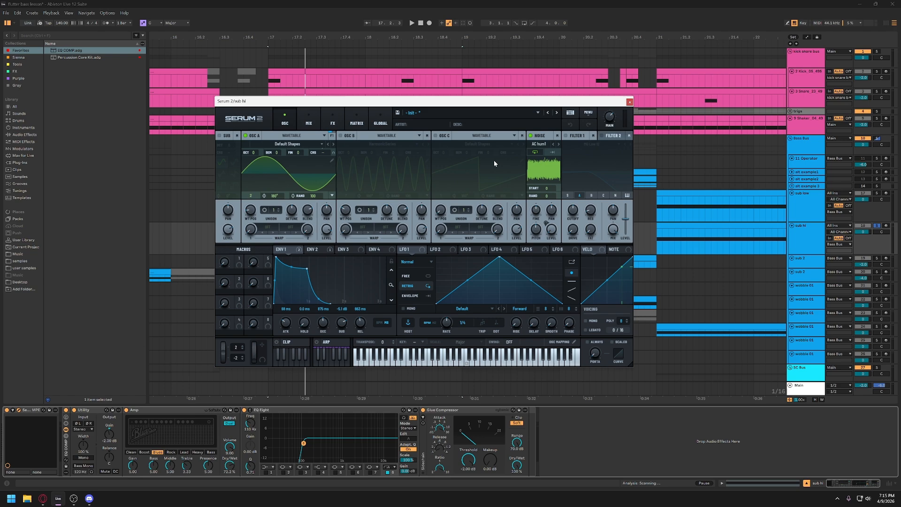
{"action": "key", "text": "ctrl"}
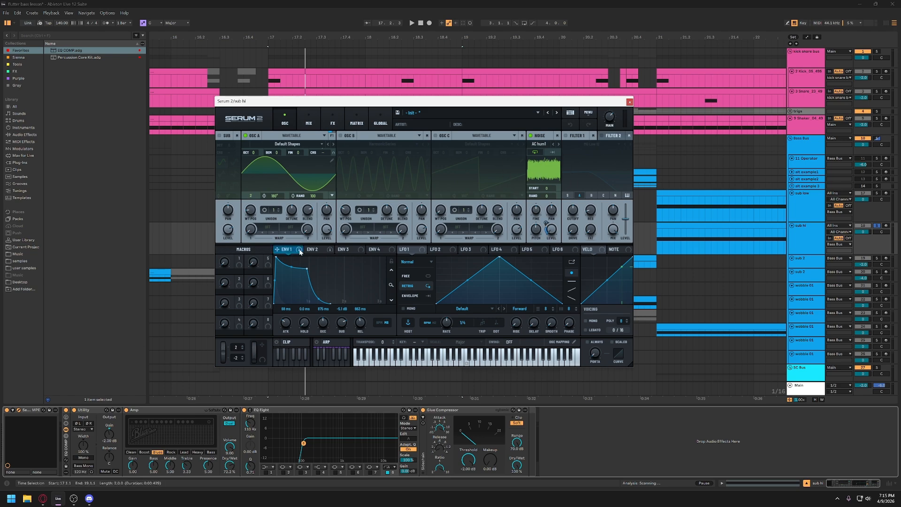
{"action": "left_click_drag", "start_coordinate": [298, 249], "coordinate": [554, 233]}
{"action": "mouse_move", "coordinate": [547, 232]}
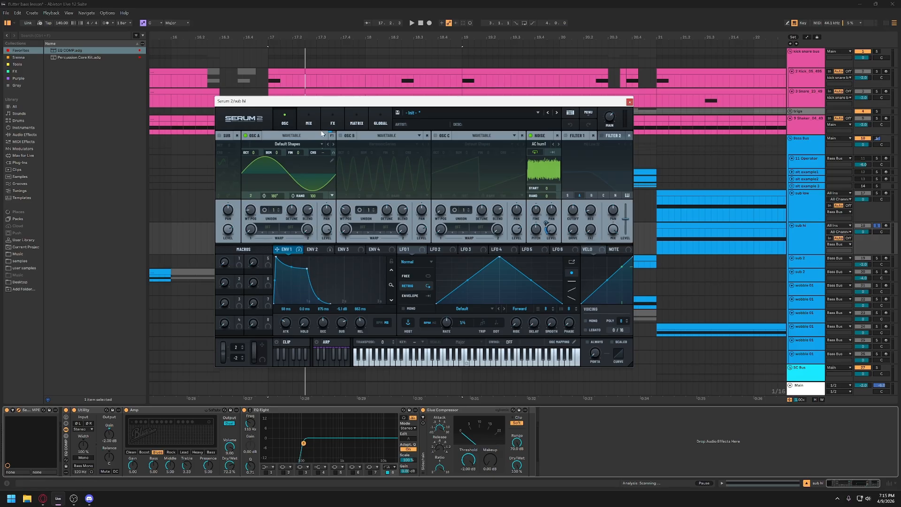
{"action": "left_click", "coordinate": [332, 120]}
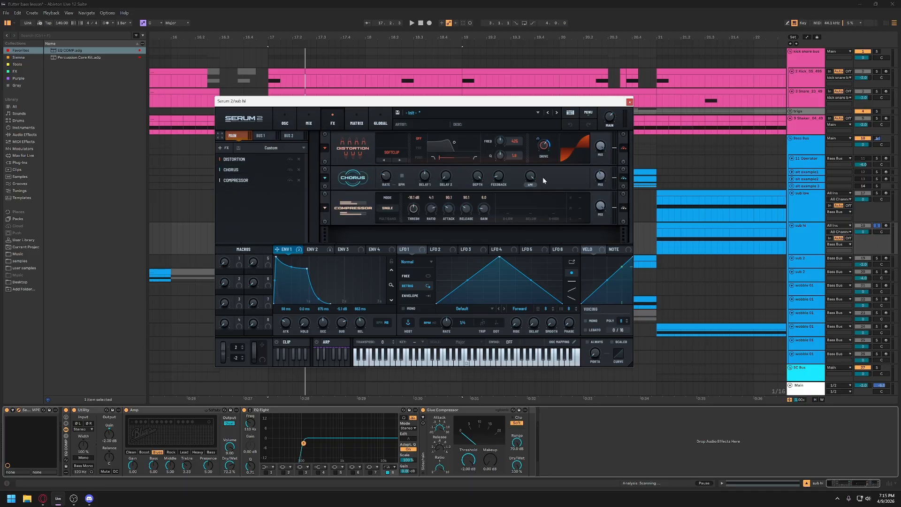
{"action": "mouse_move", "coordinate": [537, 181]}
- Play the sub hi clip with the Amp device on and bypassed to compare, leaving Amp switched on
{"action": "key", "text": "space"}
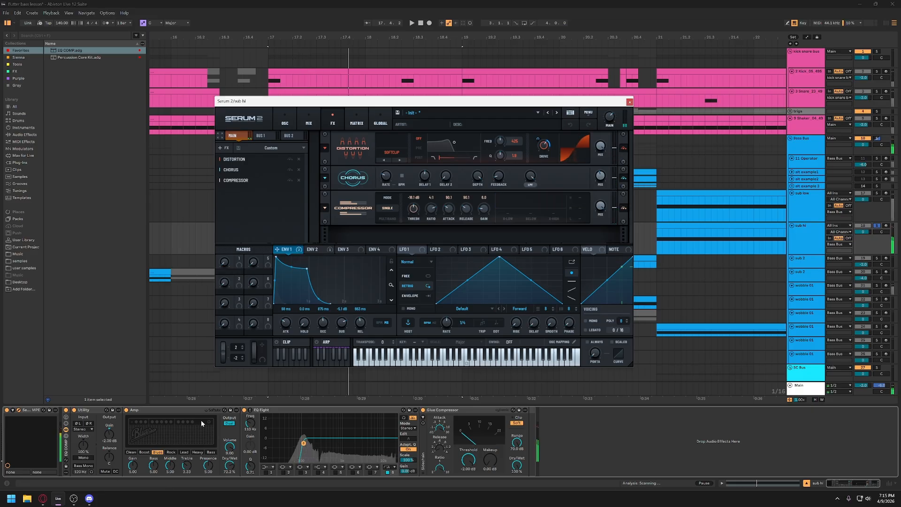
{"action": "key", "text": "space"}
{"action": "key", "text": "space"}
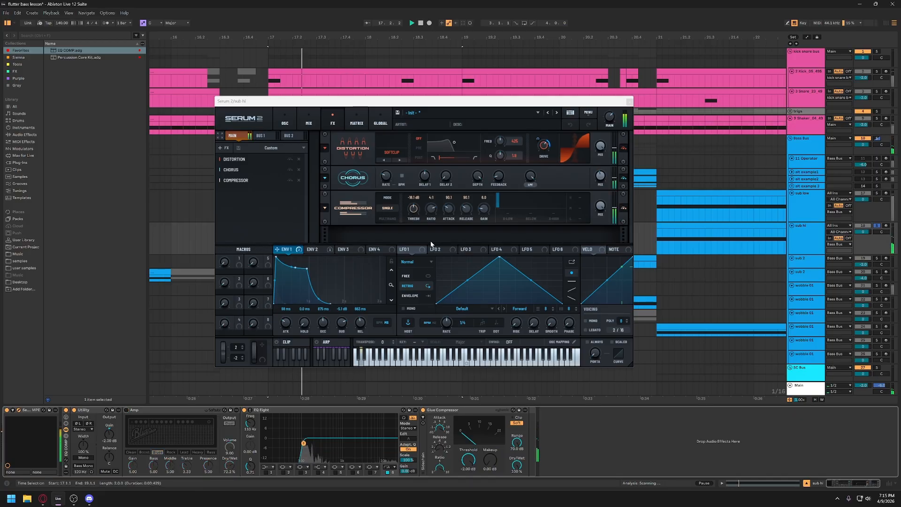
{"action": "key", "text": "space"}
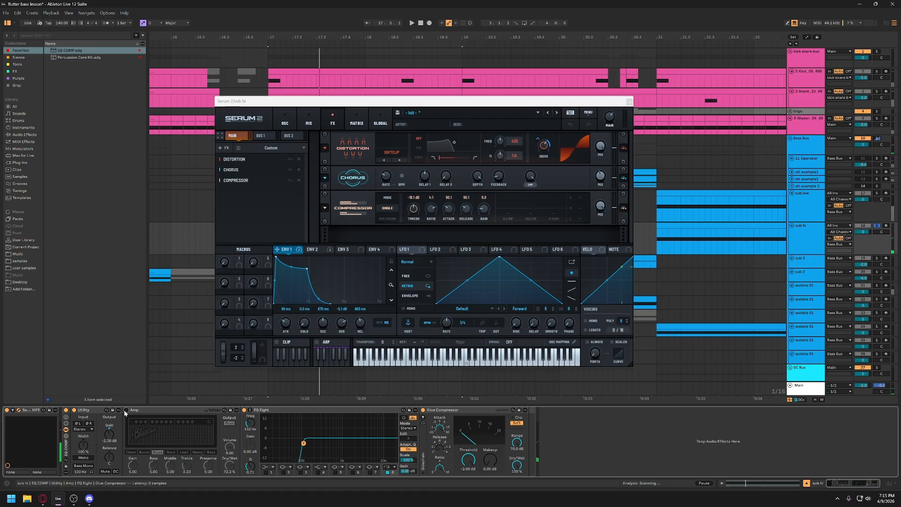
{"action": "left_click", "coordinate": [151, 414]}
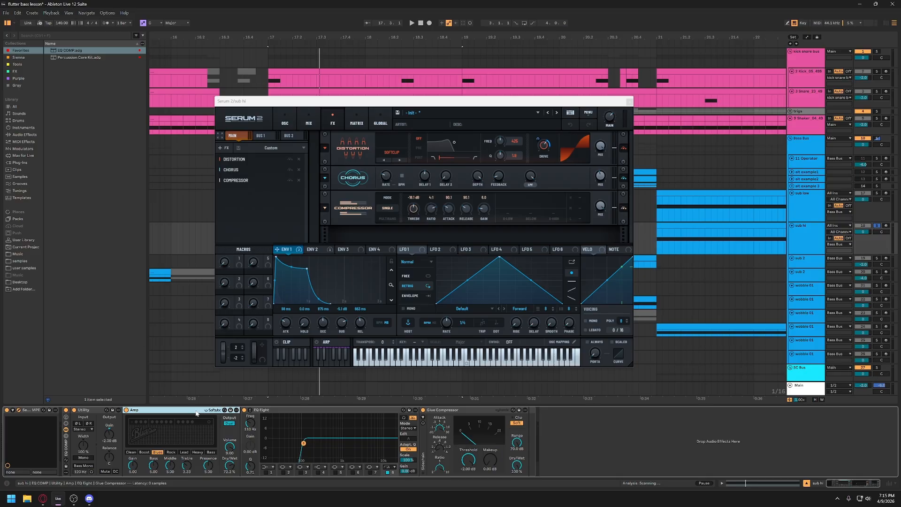
- Insert Tube Amp from the FX collection before Amp on sub hi, with Drive 10.8, Bias 32.3 and LP Freq 7.46k
{"action": "left_click", "coordinate": [16, 71]}
{"action": "left_click", "coordinate": [63, 114]}
{"action": "left_click_drag", "start_coordinate": [63, 114], "coordinate": [135, 433]}
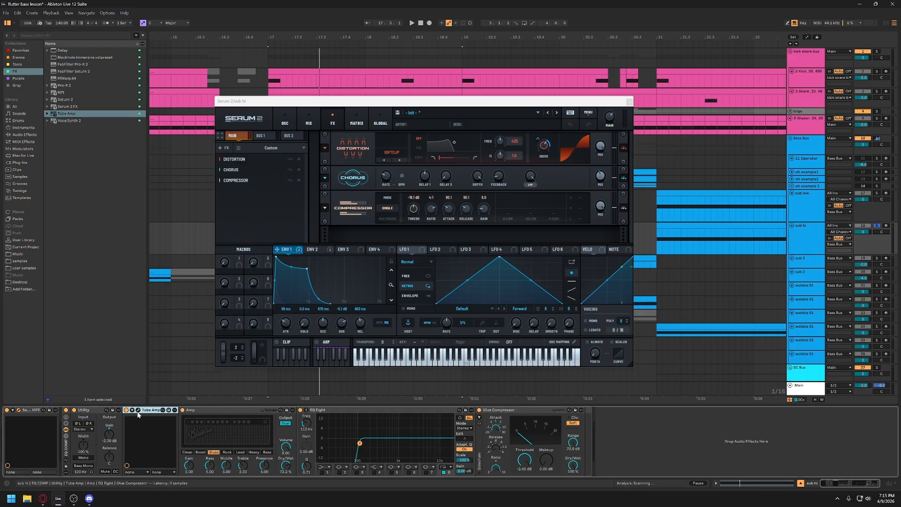
{"action": "left_click_drag", "start_coordinate": [283, 111], "coordinate": [244, 178]}
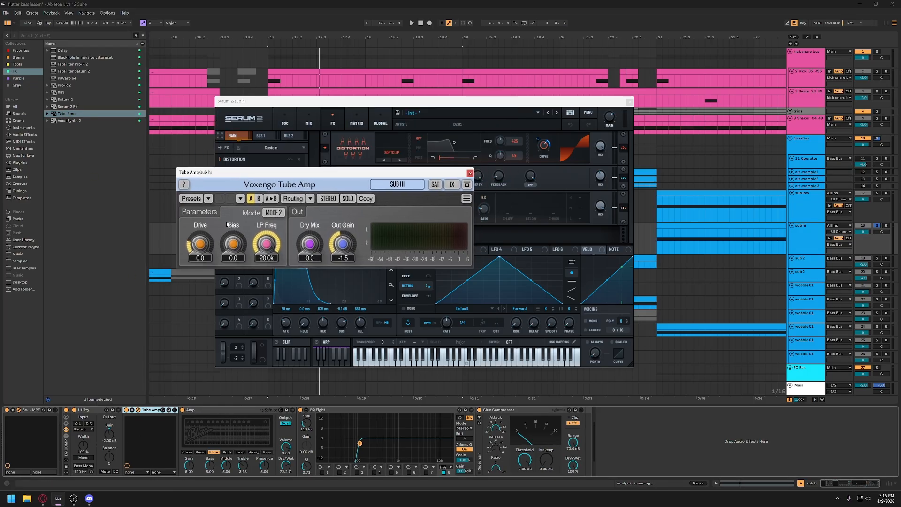
{"action": "left_click_drag", "start_coordinate": [199, 243], "coordinate": [266, 261]}
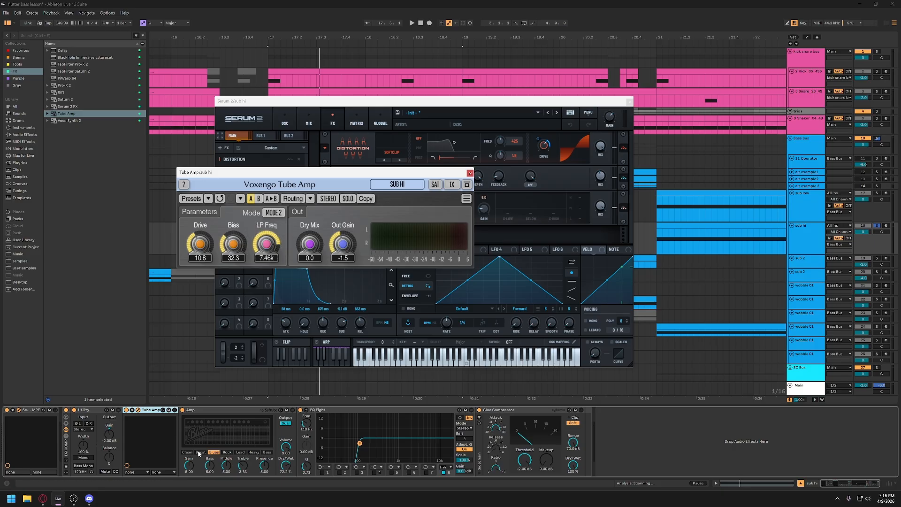
- Close the Tube Amp window, switch the device off and collapse it in the sub hi chain
{"action": "left_click", "coordinate": [145, 410]}
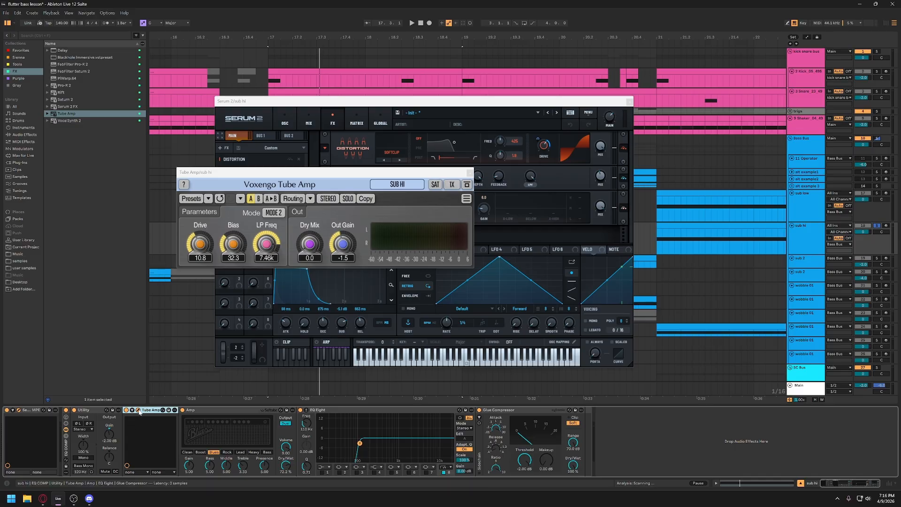
{"action": "left_click", "coordinate": [138, 411]}
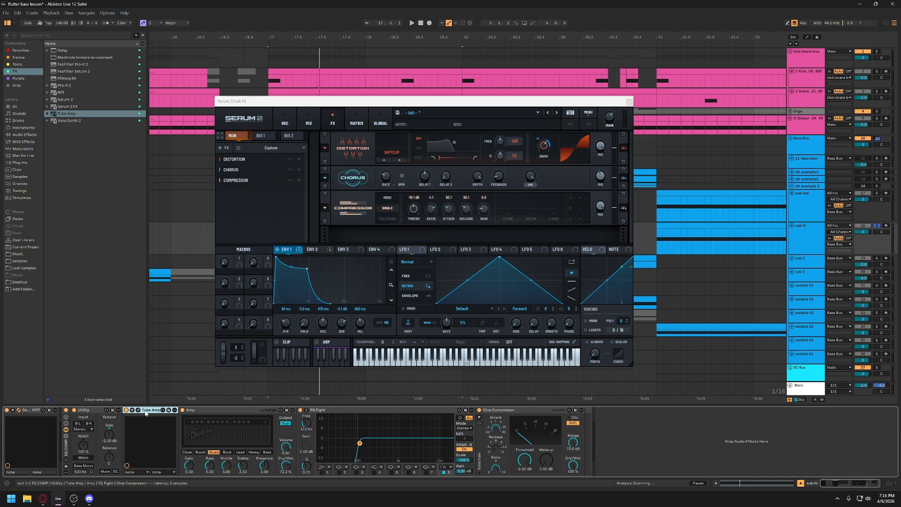
{"action": "left_click", "coordinate": [126, 411]}
{"action": "double_click", "coordinate": [152, 411]}
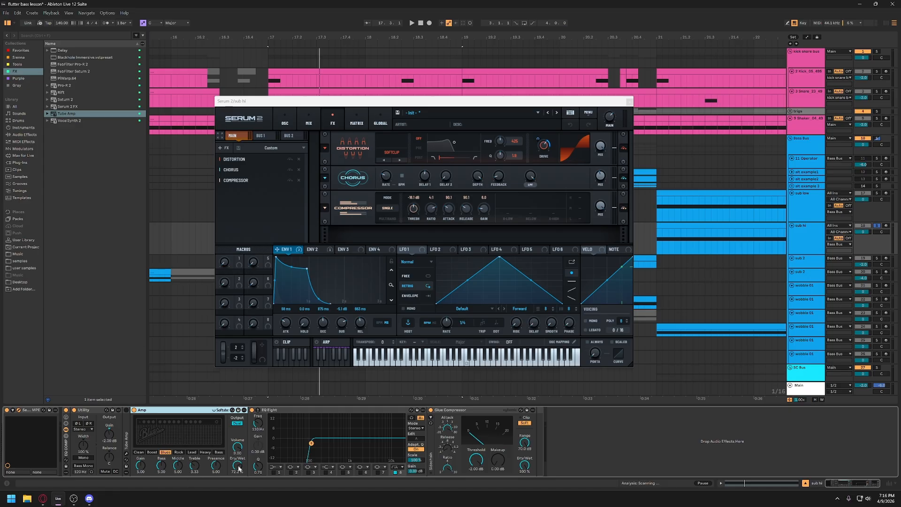
- Play the sub hi clip with EQ Eight on and bypassed to compare, leaving EQ Eight switched on
{"action": "key", "text": "space"}
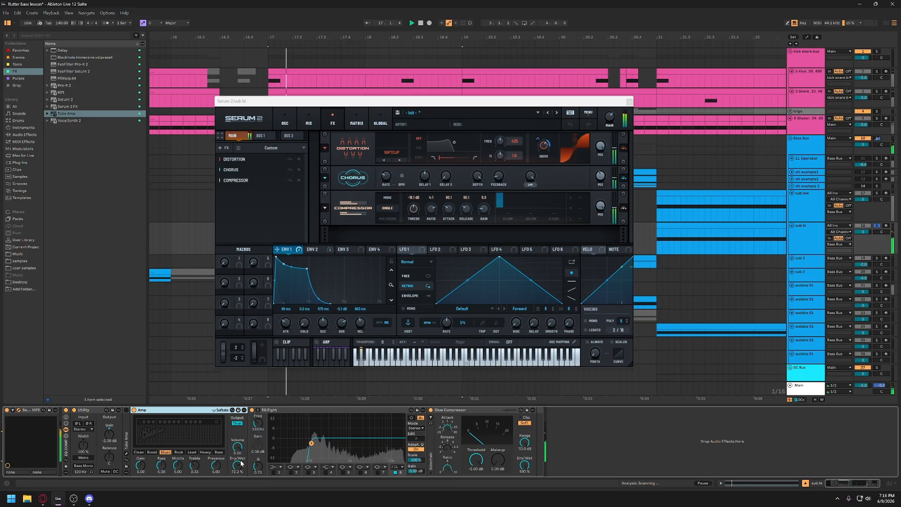
{"action": "left_click", "coordinate": [252, 410]}
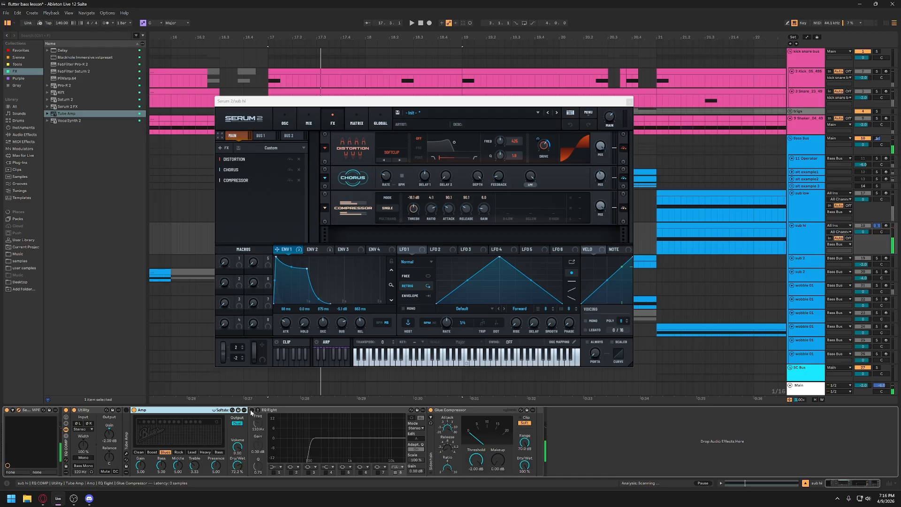
{"action": "key", "text": "space"}
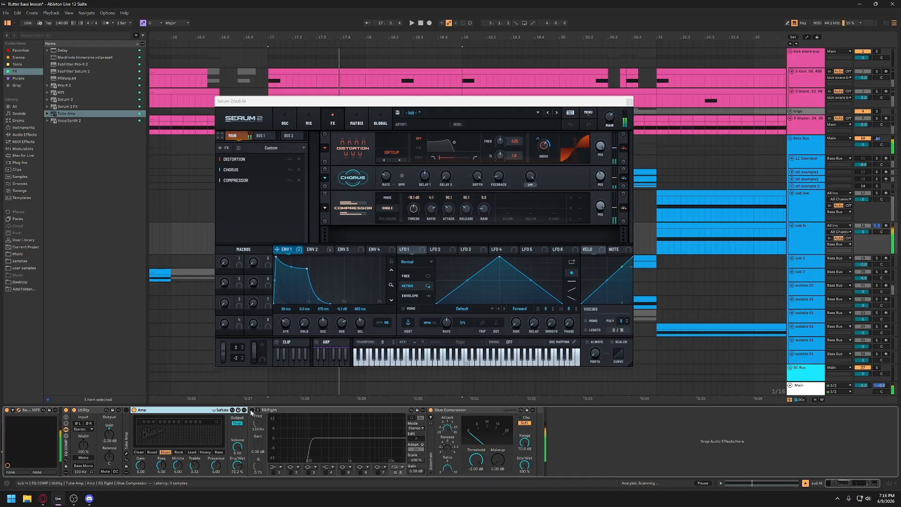
{"action": "key", "text": "space"}
{"action": "left_click", "coordinate": [252, 410]}
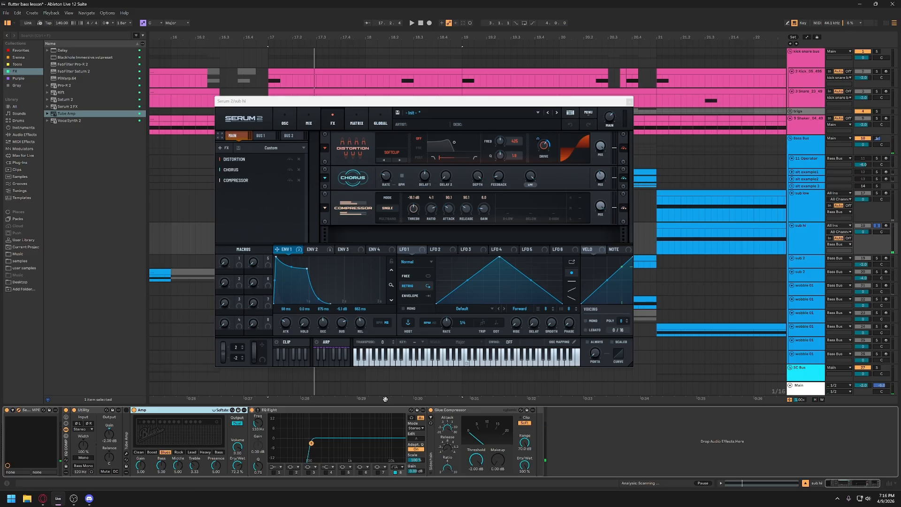
- Review the oscillator page of the sub hi Serum 2 patch and close the plugin window
{"action": "left_click_drag", "start_coordinate": [602, 103], "coordinate": [500, 119]}
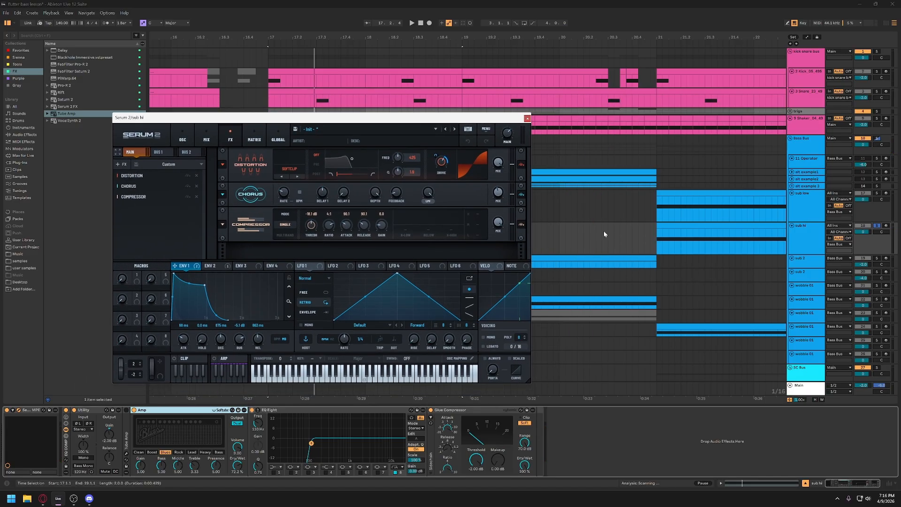
{"action": "left_click_drag", "start_coordinate": [367, 120], "coordinate": [489, 120]}
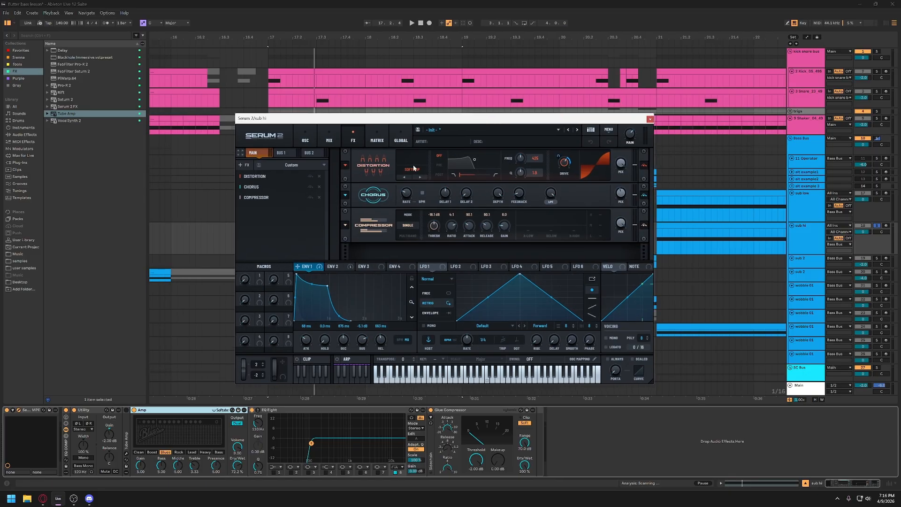
{"action": "left_click", "coordinate": [304, 140]}
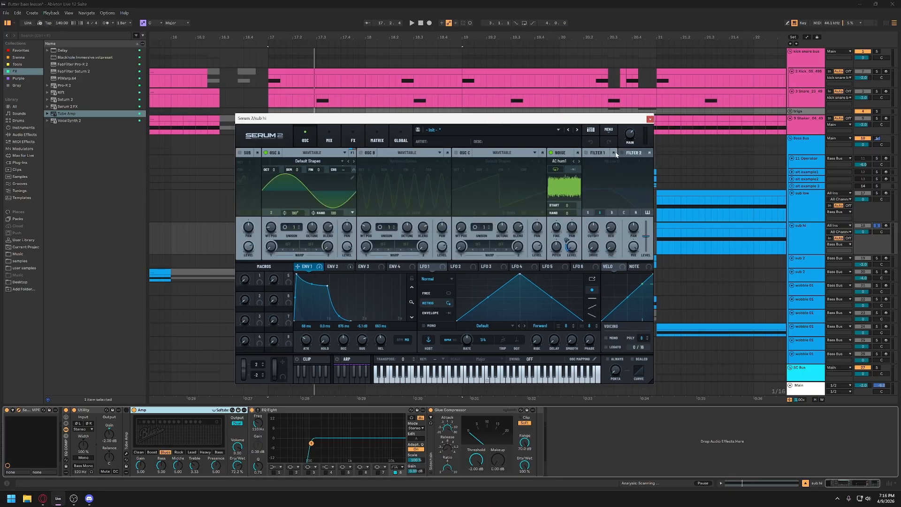
{"action": "left_click", "coordinate": [649, 120]}
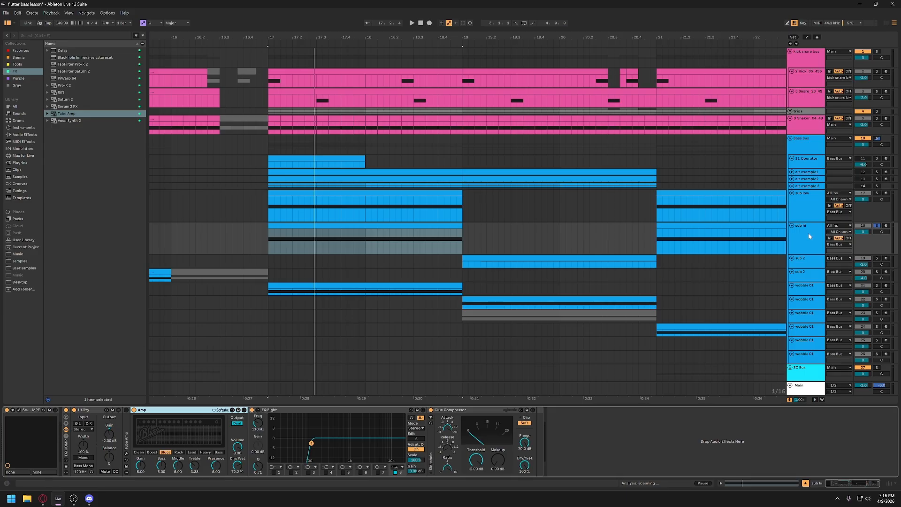
- Solo the sub low and sub hi tracks together and play them to hear the combined sub
{"action": "left_click", "coordinate": [876, 193]}
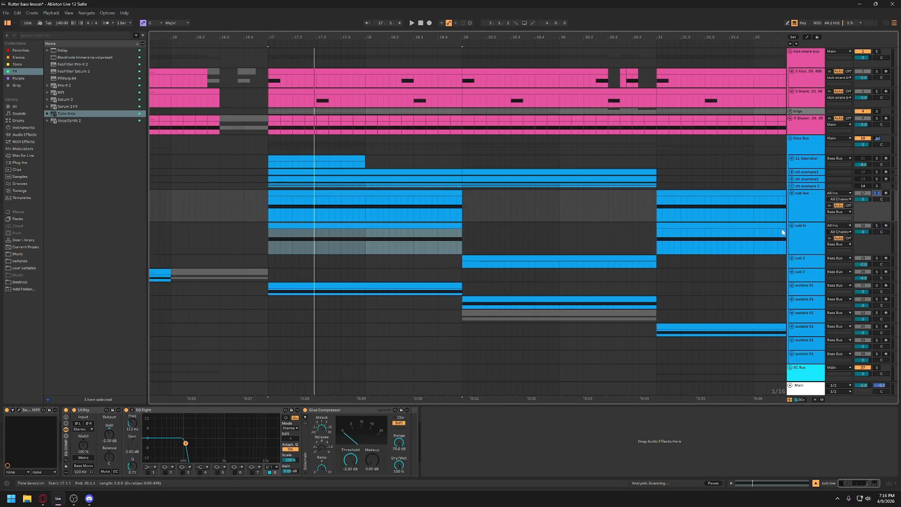
{"action": "left_click", "coordinate": [876, 226]}
{"action": "key", "text": "space"}
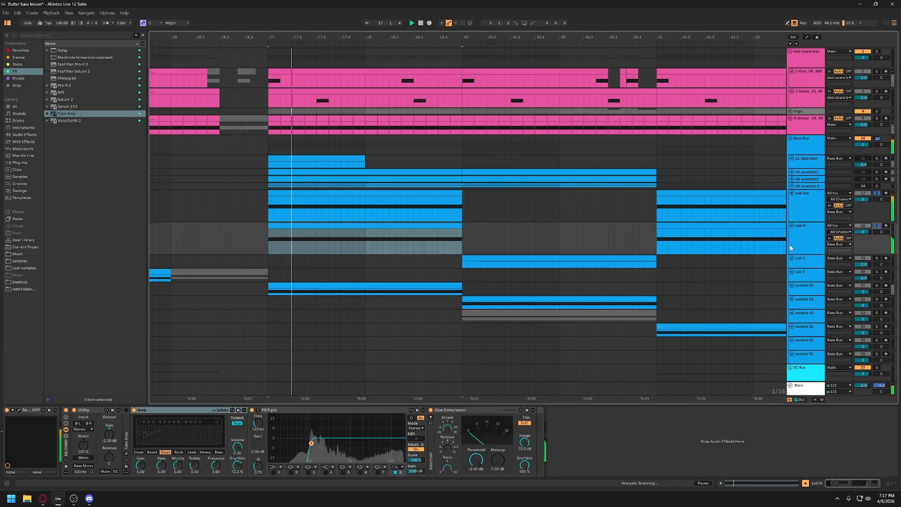
{"action": "key", "text": "space"}
{"action": "key", "text": "space"}
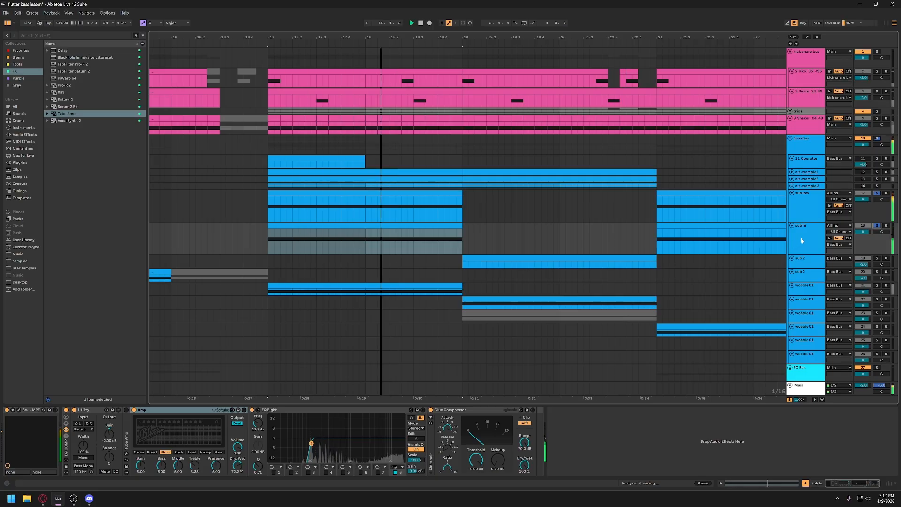
- Add the first wobble 01 track to the solo, enlarge its lane and play it with both subs
{"action": "scroll", "coordinate": [759, 255], "scroll_direction": "down", "scroll_amount": 3}
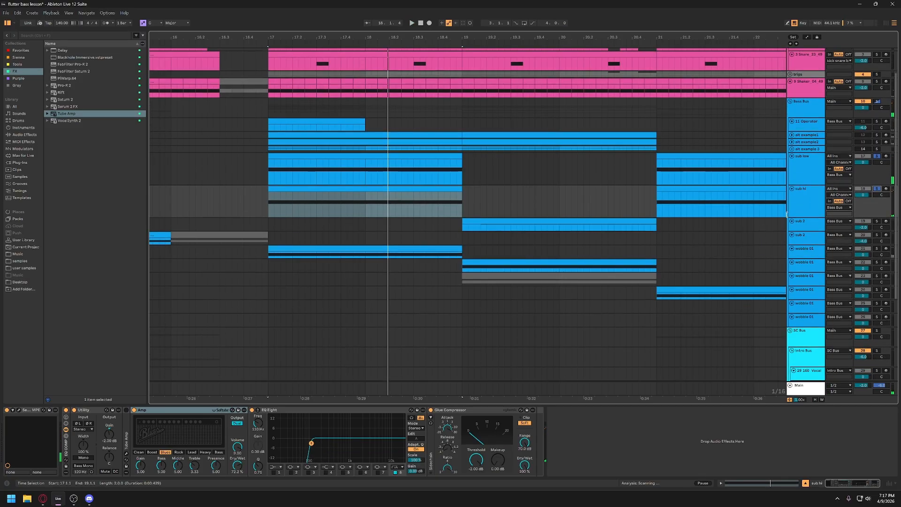
{"action": "left_click", "coordinate": [800, 255]}
{"action": "left_click", "coordinate": [877, 248]}
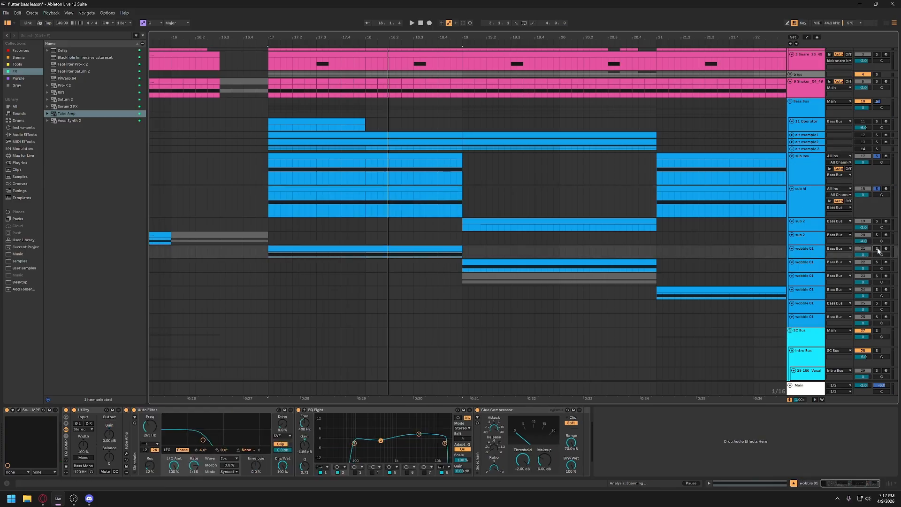
{"action": "left_click_drag", "start_coordinate": [808, 258], "coordinate": [808, 277]}
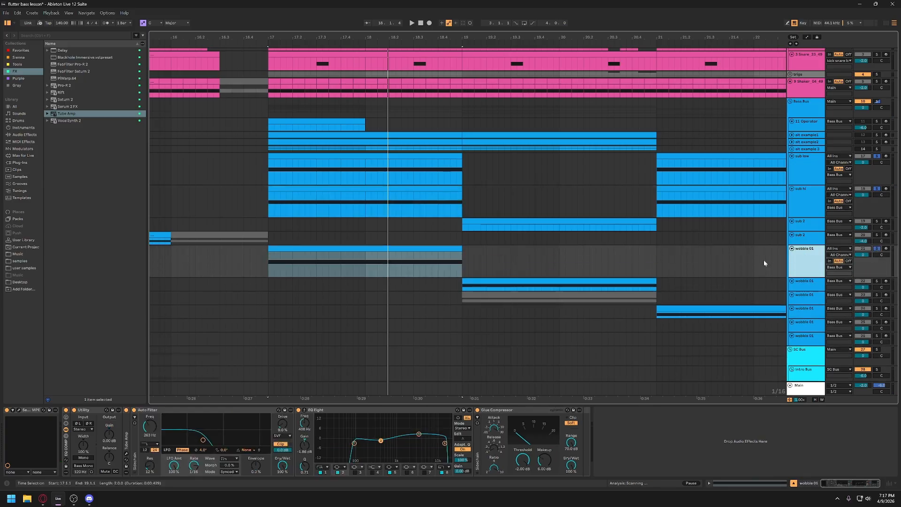
{"action": "left_click", "coordinate": [438, 249]}
{"action": "key", "text": "space"}
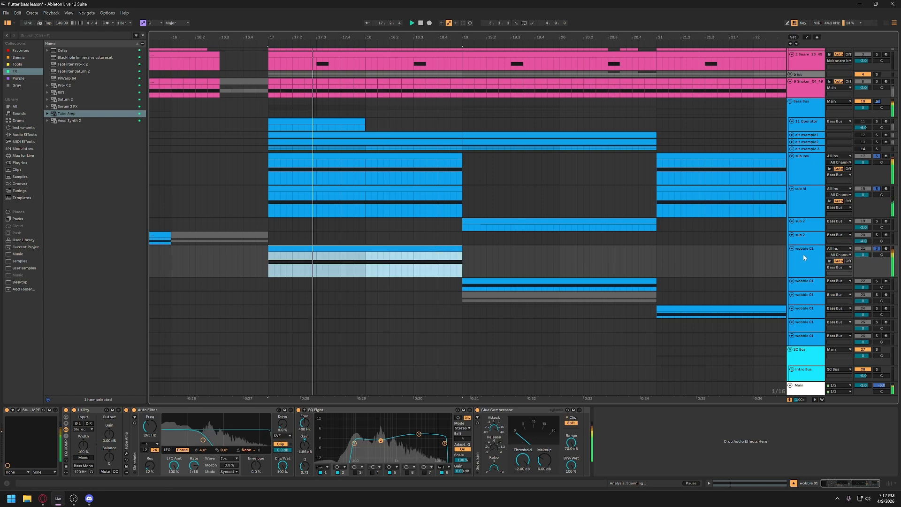
{"action": "left_click", "coordinate": [803, 256]}
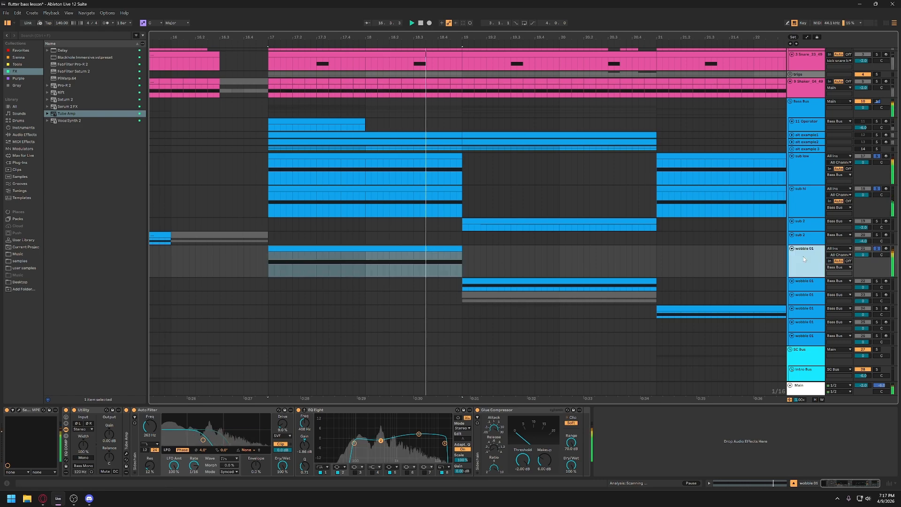
{"action": "key", "text": "space"}
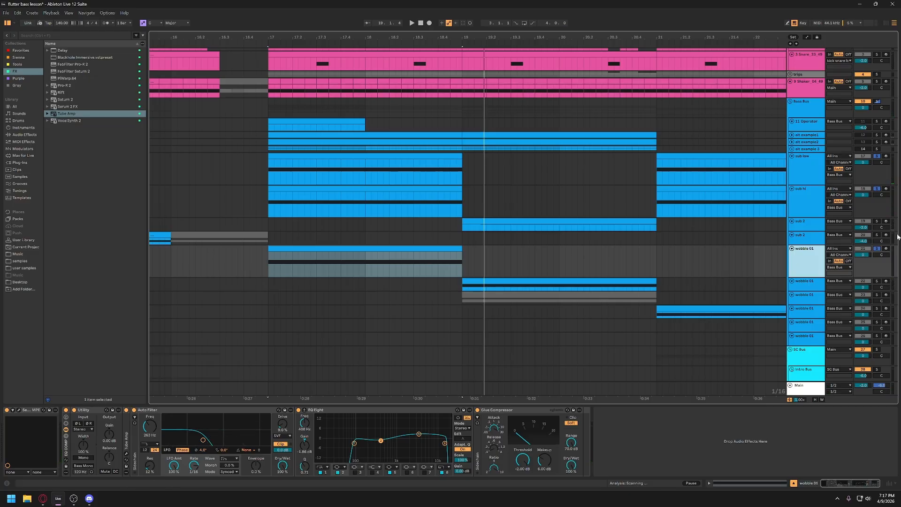
- Solo only the first wobble 01 track and play its clip from bar 17
{"action": "left_click", "coordinate": [876, 249]}
{"action": "left_click", "coordinate": [876, 249]}
{"action": "left_click", "coordinate": [316, 248]}
{"action": "key", "text": "space"}
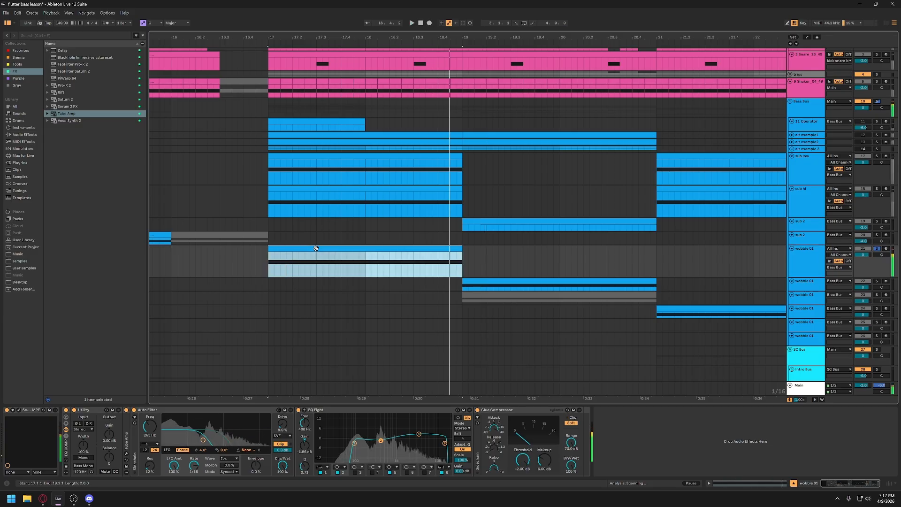
{"action": "key", "text": "space"}
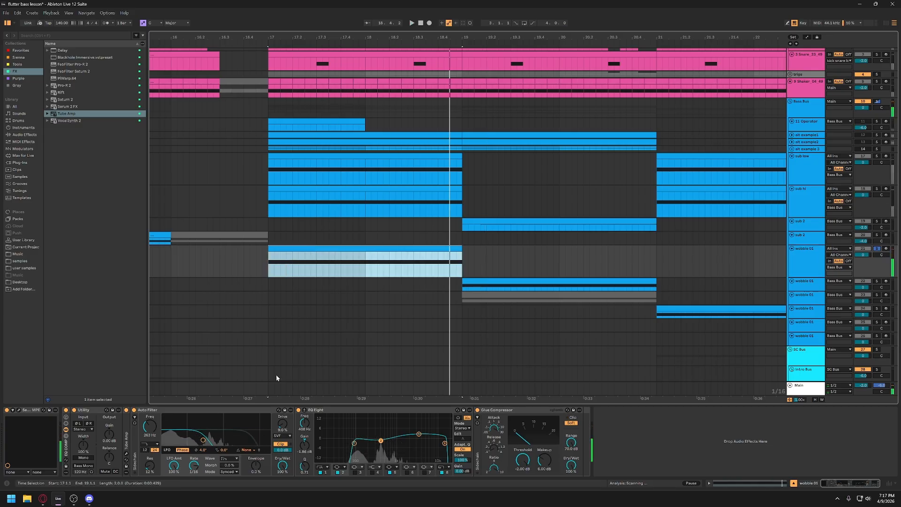
- Open Serum 2 on the first wobble 01 track and move and enlarge its window
{"action": "left_click", "coordinate": [19, 410]}
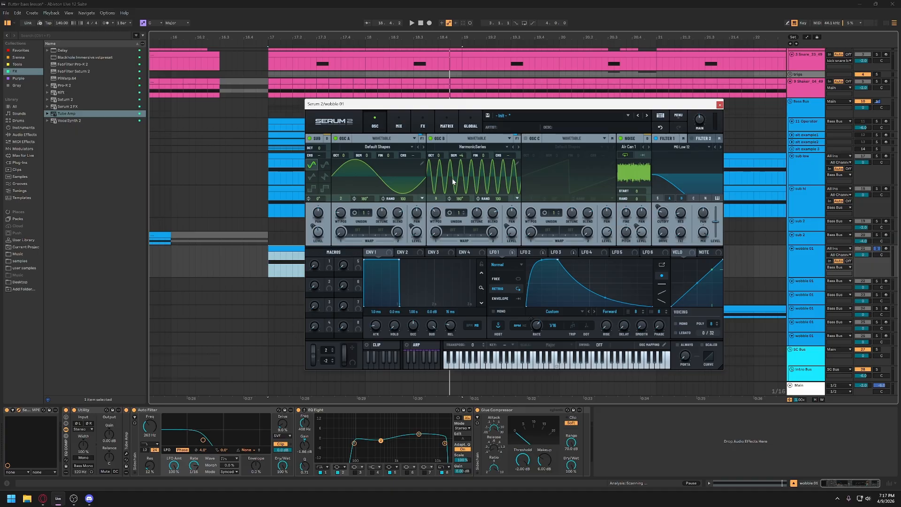
{"action": "left_click_drag", "start_coordinate": [458, 109], "coordinate": [340, 56]}
{"action": "left_click_drag", "start_coordinate": [606, 314], "coordinate": [736, 409]}
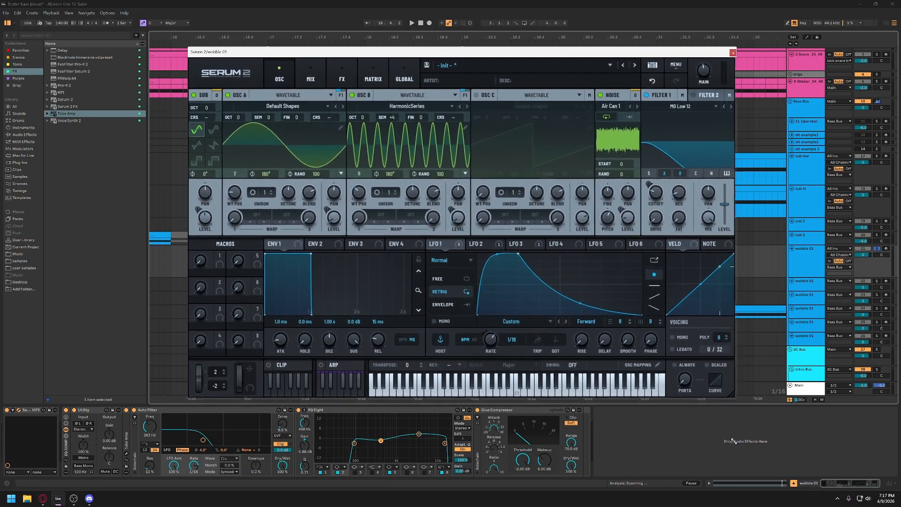
- Shift the Serum 2 window to a new spot and save the project
{"action": "left_click_drag", "start_coordinate": [499, 56], "coordinate": [479, 64]}
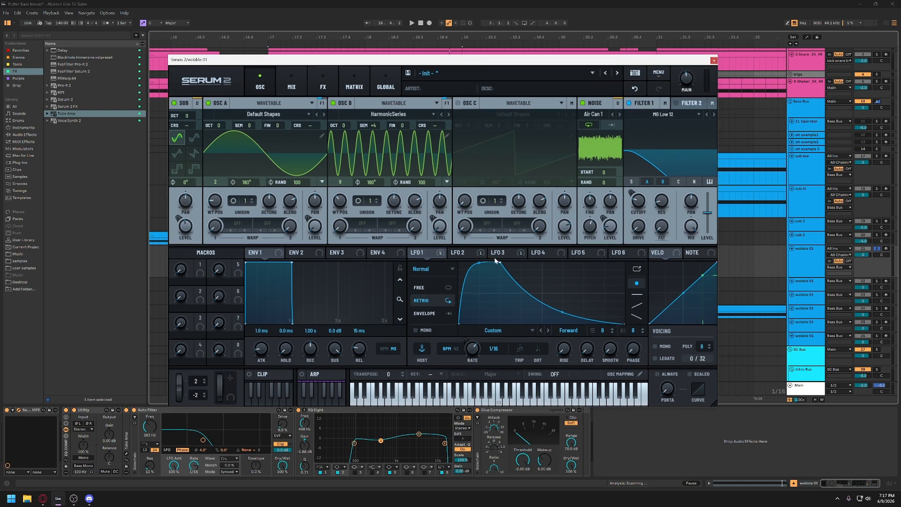
{"action": "key", "text": "ctrl+s"}
- Sweep oscillator B's HarmonicSeries wavetable position up to 16 and down to 1, toggling its waveform display between 3D and 2D
{"action": "mouse_move", "coordinate": [341, 205]}
{"action": "left_click", "coordinate": [375, 168]}
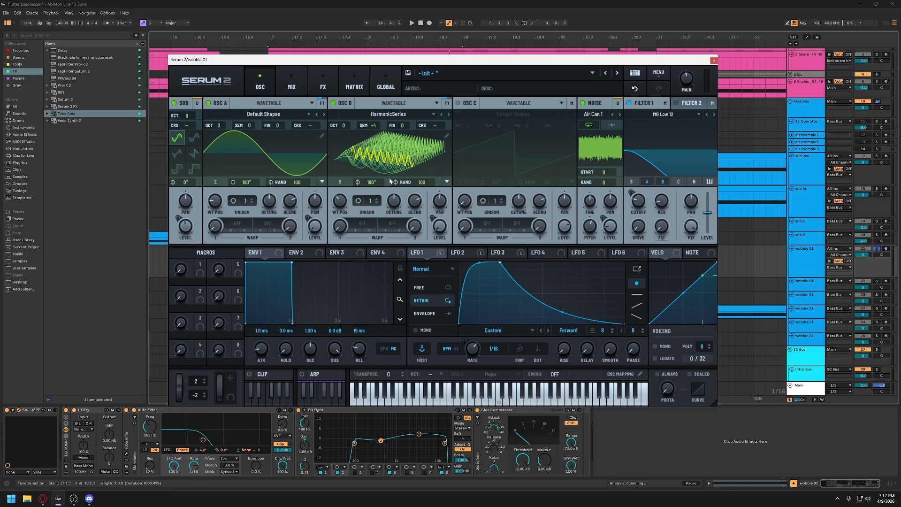
{"action": "left_click_drag", "start_coordinate": [340, 201], "coordinate": [368, 172]}
{"action": "left_click", "coordinate": [384, 158]}
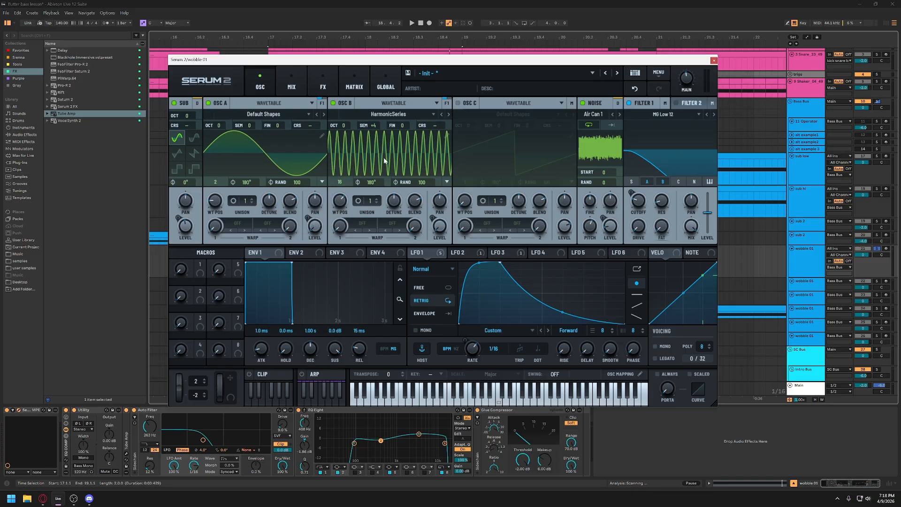
{"action": "left_click_drag", "start_coordinate": [342, 202], "coordinate": [347, 250]}
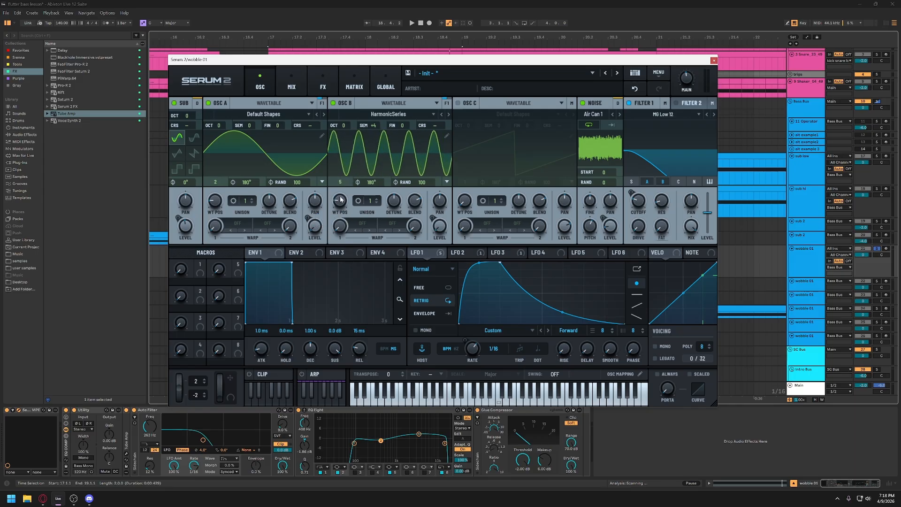
{"action": "left_click_drag", "start_coordinate": [341, 202], "coordinate": [342, 219]}
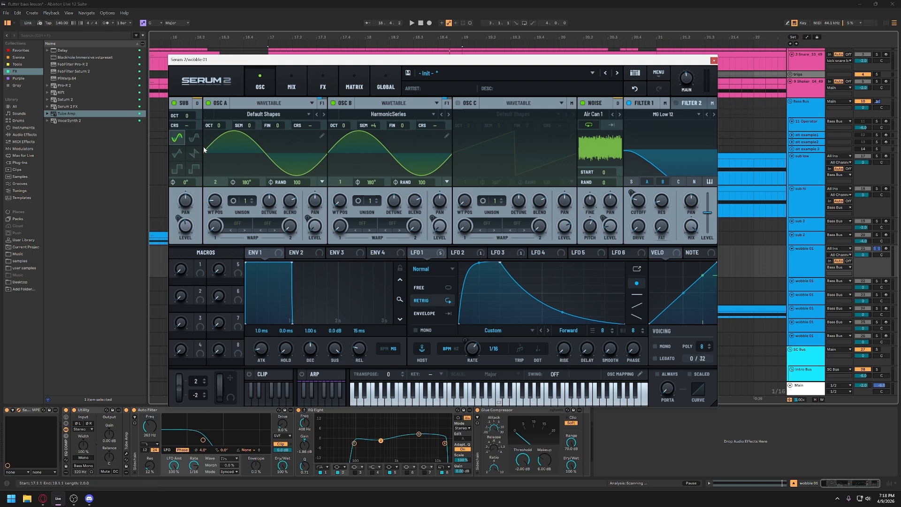
- Disable oscillator B, the sub oscillator and the noise source, playing the clip to hear oscillator A alone
{"action": "left_click", "coordinate": [332, 103]}
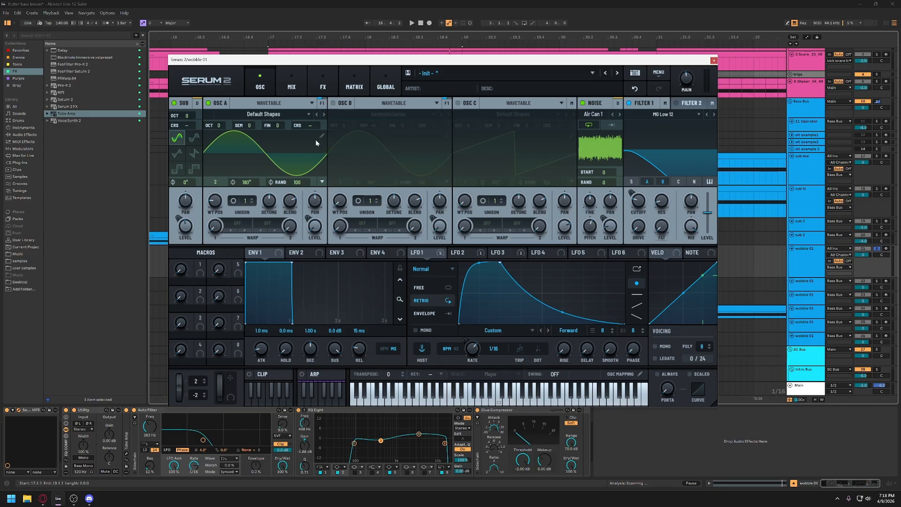
{"action": "key", "text": "space"}
{"action": "left_click", "coordinate": [174, 104]}
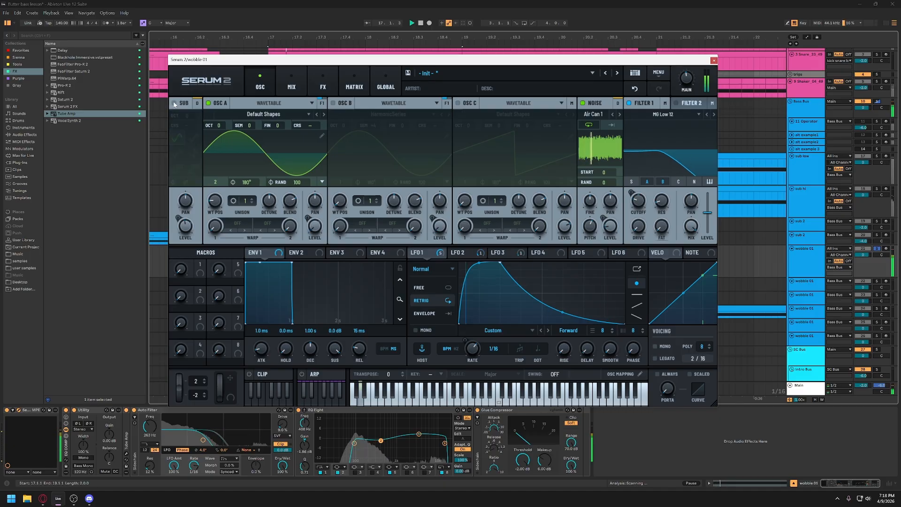
{"action": "left_click", "coordinate": [583, 103]}
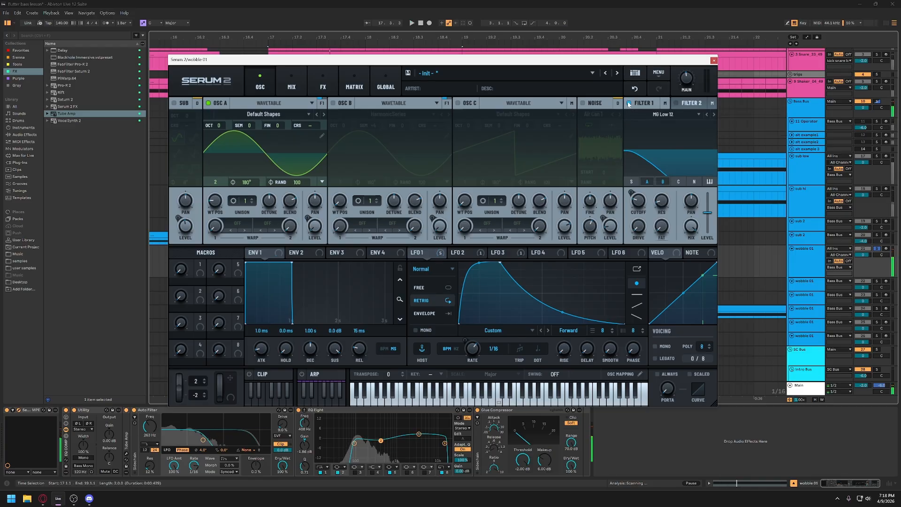
{"action": "mouse_move", "coordinate": [315, 231]}
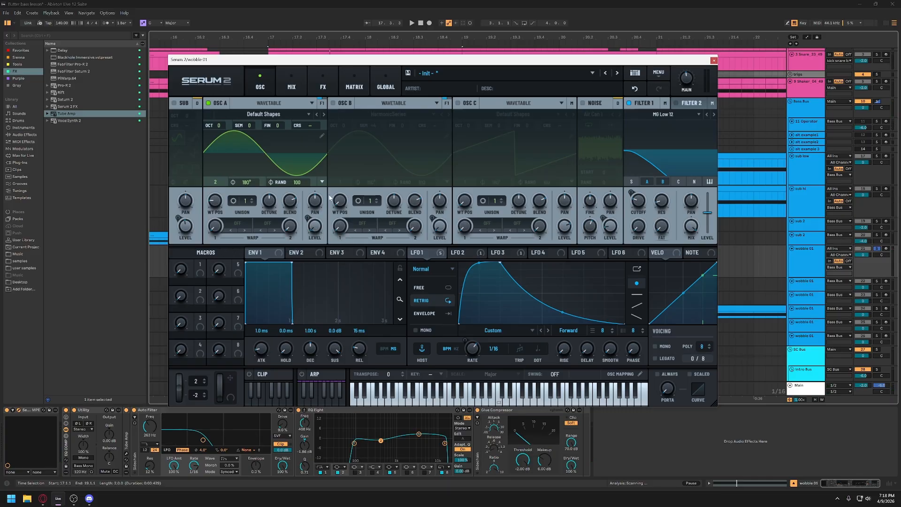
- Re-enable oscillator B and raise its wavetable position in stages through 2, 6 and 9 to 13
{"action": "left_click", "coordinate": [334, 104]}
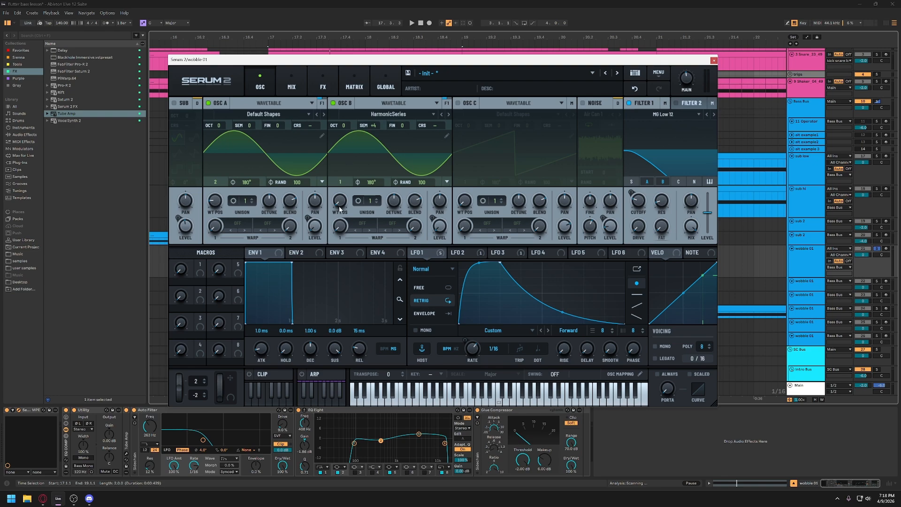
{"action": "left_click_drag", "start_coordinate": [341, 200], "coordinate": [342, 197]}
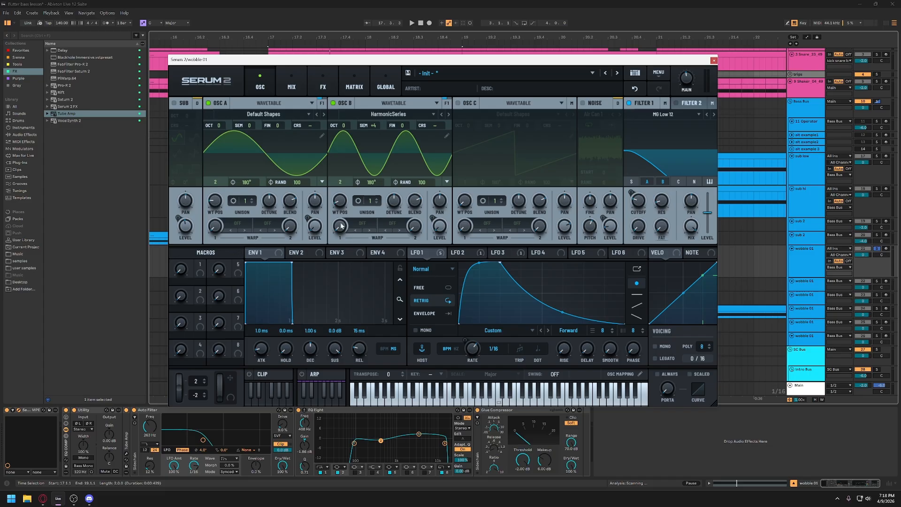
{"action": "left_click_drag", "start_coordinate": [341, 201], "coordinate": [342, 195]}
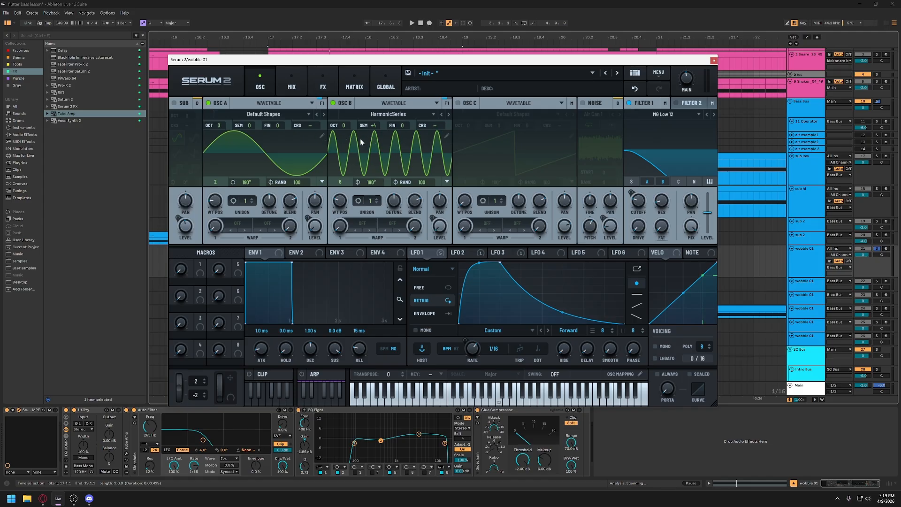
{"action": "left_click_drag", "start_coordinate": [343, 205], "coordinate": [344, 201]}
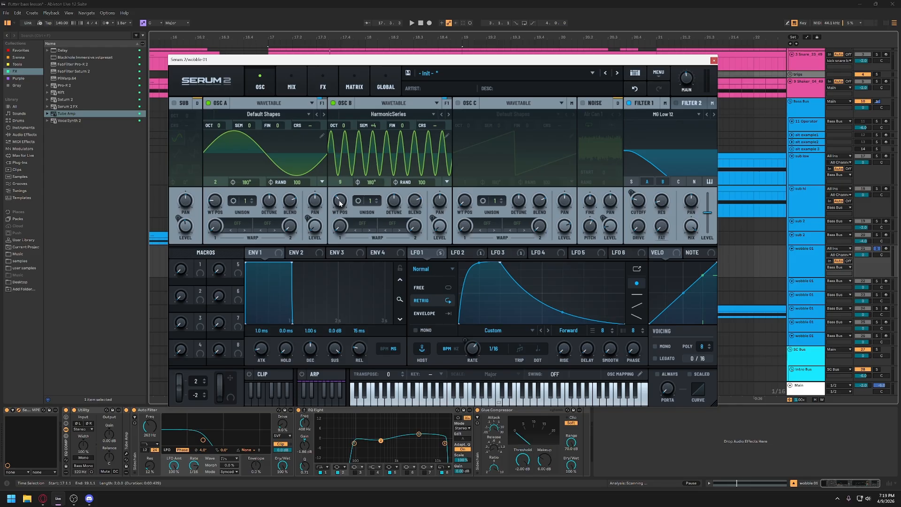
{"action": "left_click_drag", "start_coordinate": [341, 202], "coordinate": [341, 190]}
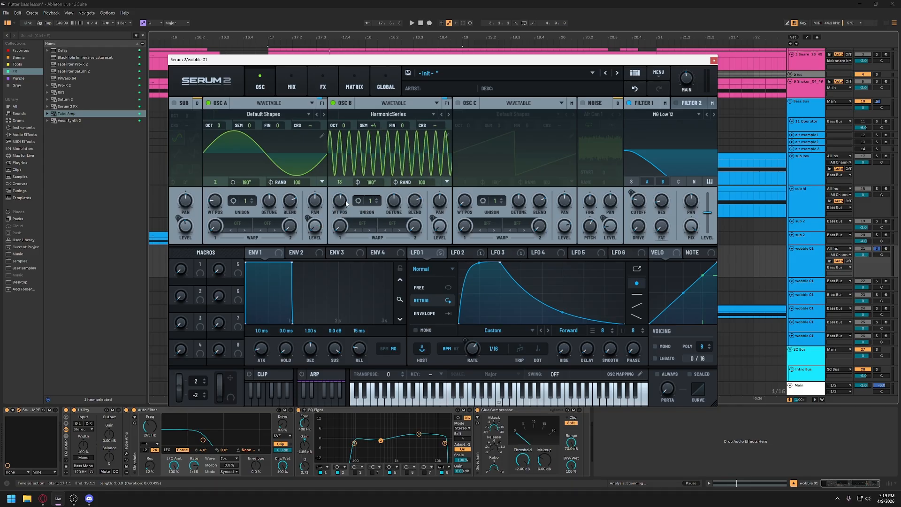
- Lower oscillator B's wavetable position in stages through 6 and 4 to 1
{"action": "left_click_drag", "start_coordinate": [337, 203], "coordinate": [341, 235]}
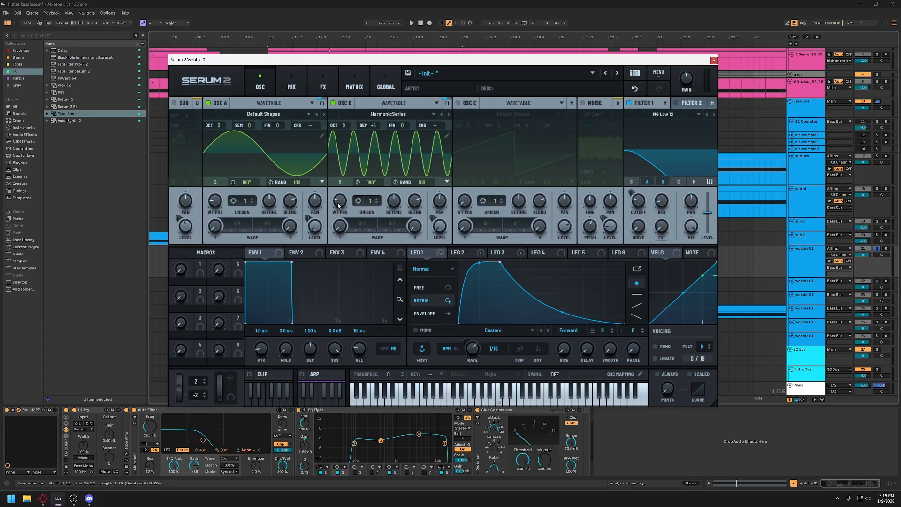
{"action": "scroll", "coordinate": [340, 202], "scroll_direction": "down", "scroll_amount": 2}
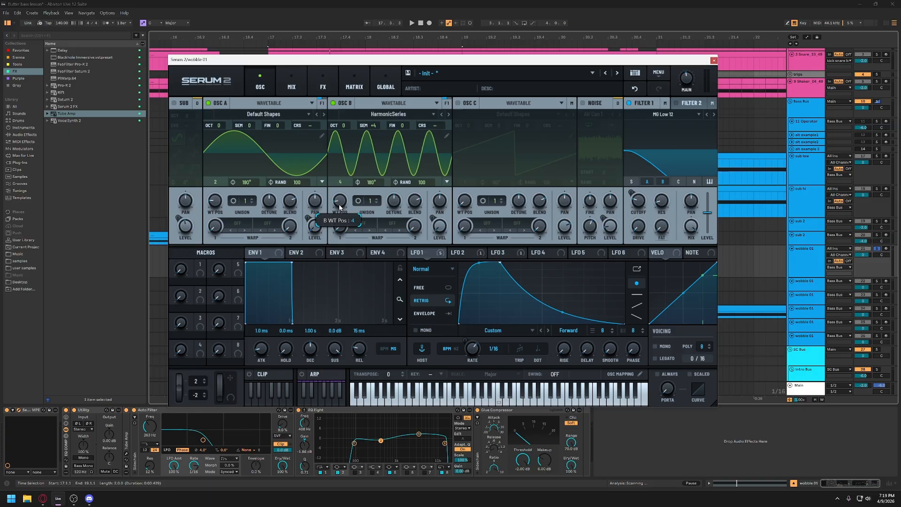
{"action": "left_click_drag", "start_coordinate": [339, 203], "coordinate": [342, 219]}
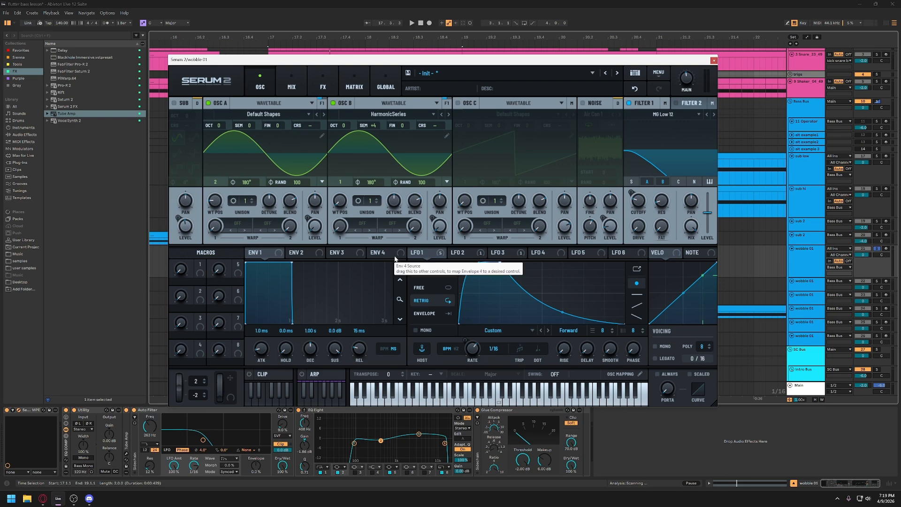
- Check LFO 1's modulation destinations and compare its curve with LFO 2's
{"action": "left_click", "coordinate": [438, 254]}
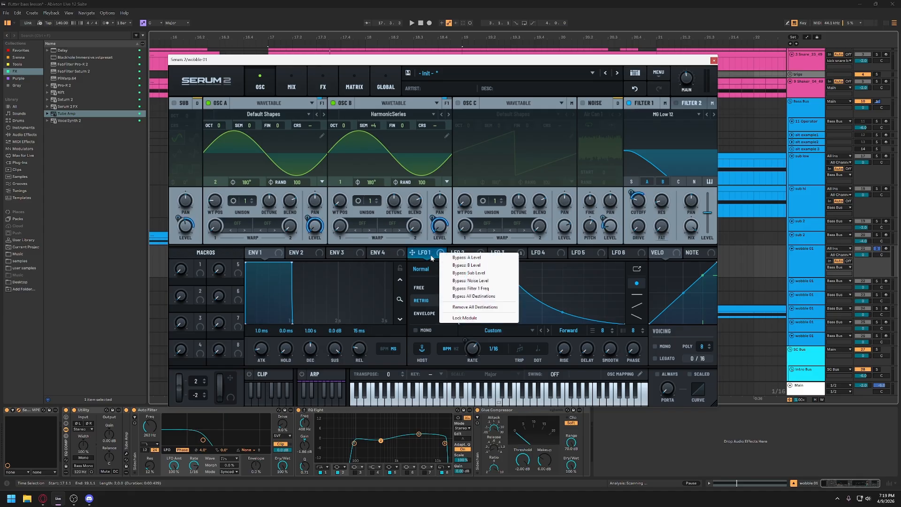
{"action": "left_click", "coordinate": [432, 257]}
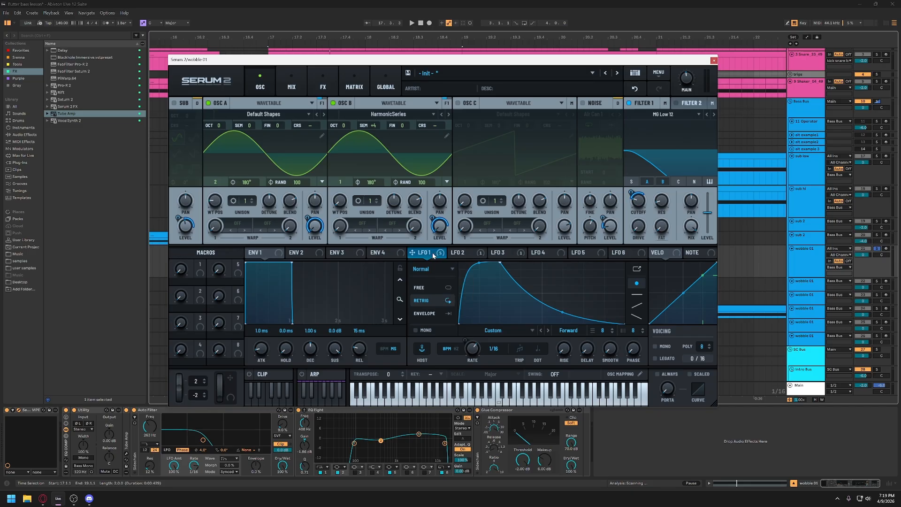
{"action": "left_click", "coordinate": [465, 254]}
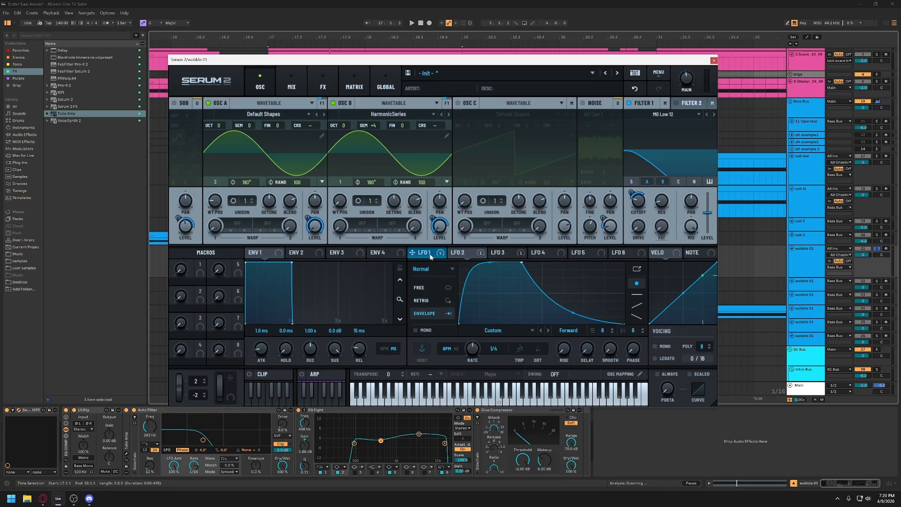
{"action": "left_click", "coordinate": [427, 254]}
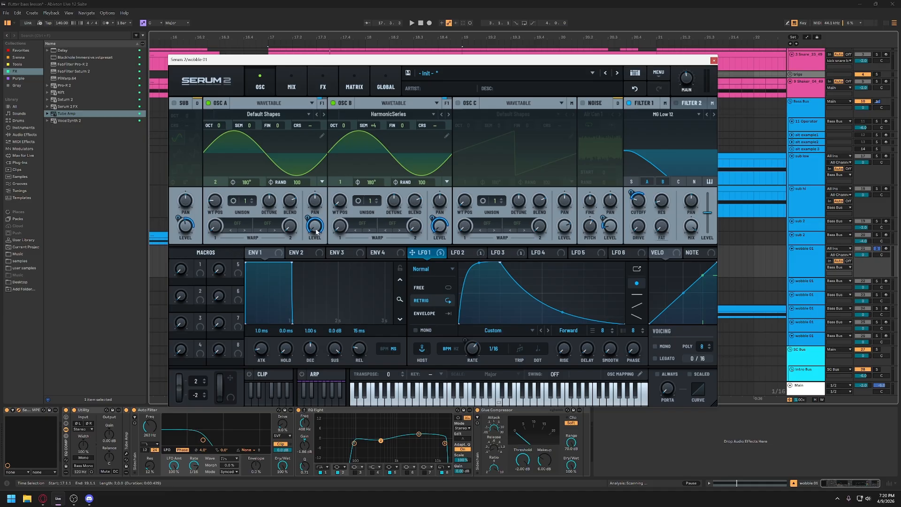
- Play the clip and turn off Filter 1 to hear oscillators A and B unfiltered
{"action": "mouse_move", "coordinate": [315, 230]}
{"action": "key", "text": "space"}
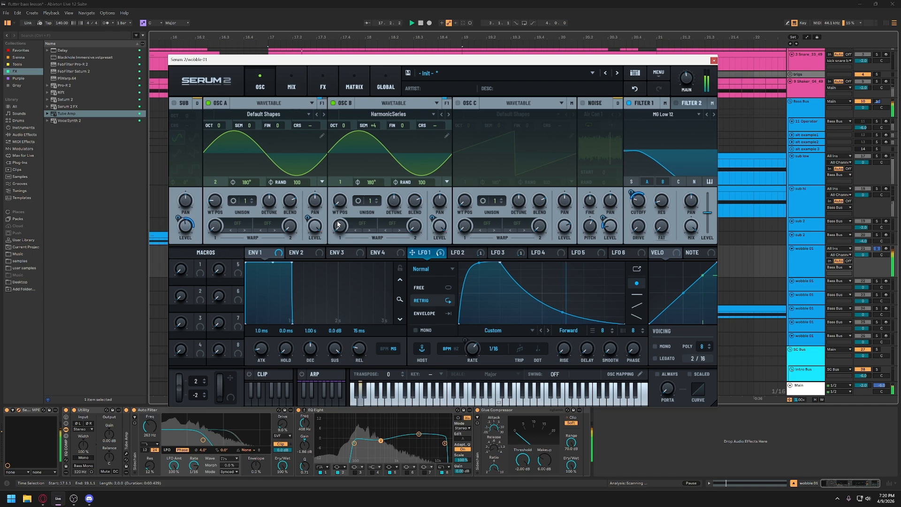
{"action": "left_click", "coordinate": [629, 103]}
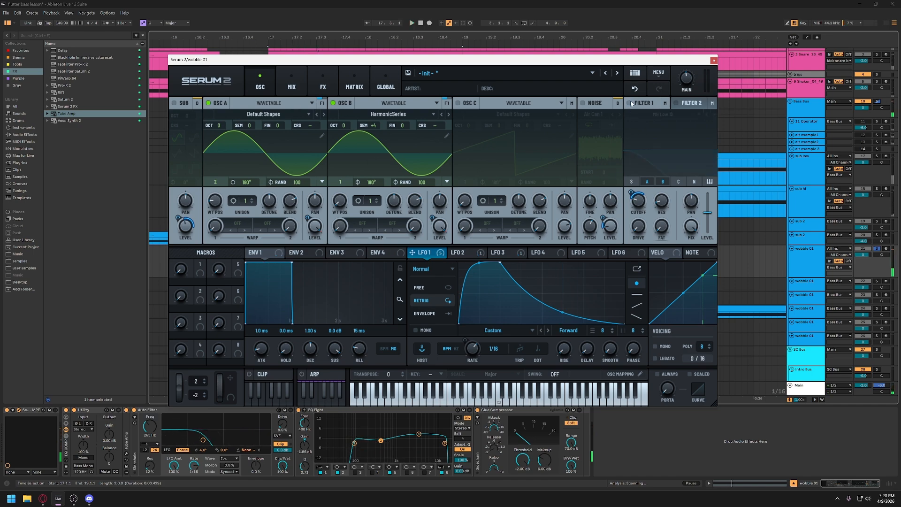
{"action": "key", "text": "space"}
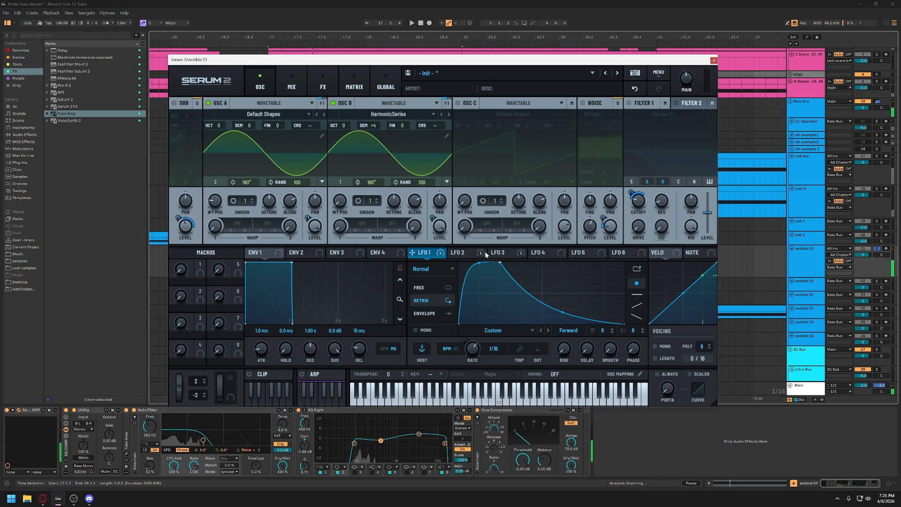
- Bypass the Hyper/Dimension, Chorus, Distortion, Compressor and Reverb effects, and play the clip with the oscillator page showing
{"action": "left_click", "coordinate": [323, 83]}
{"action": "left_click", "coordinate": [267, 134]}
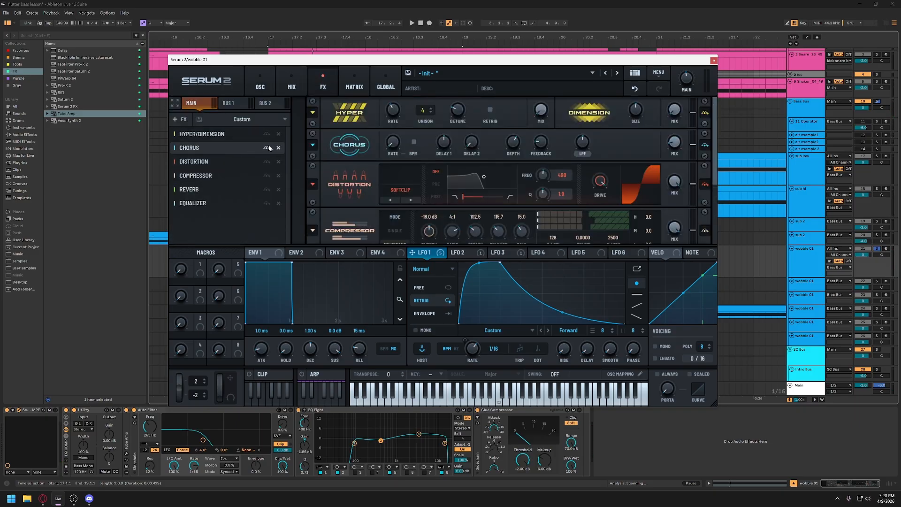
{"action": "left_click", "coordinate": [267, 148]}
{"action": "left_click", "coordinate": [267, 161]}
{"action": "left_click", "coordinate": [266, 175]}
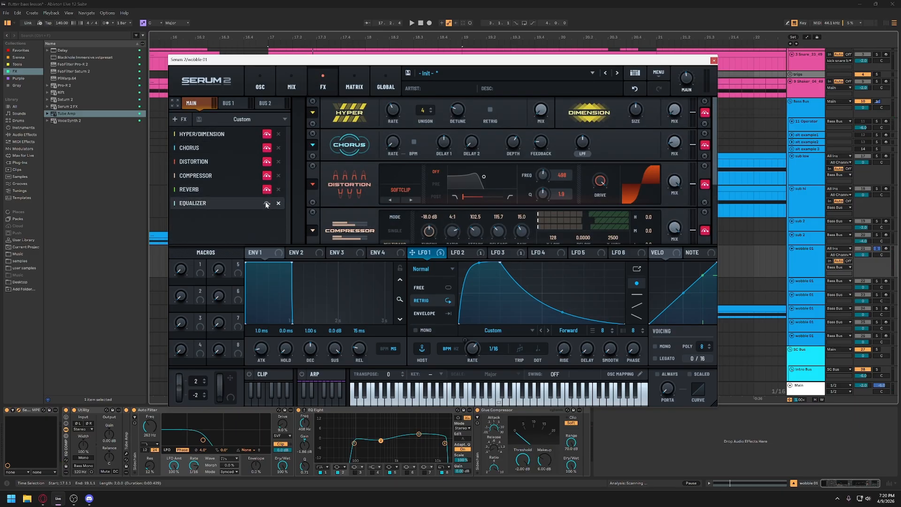
{"action": "key", "text": "space"}
{"action": "left_click", "coordinate": [261, 88]}
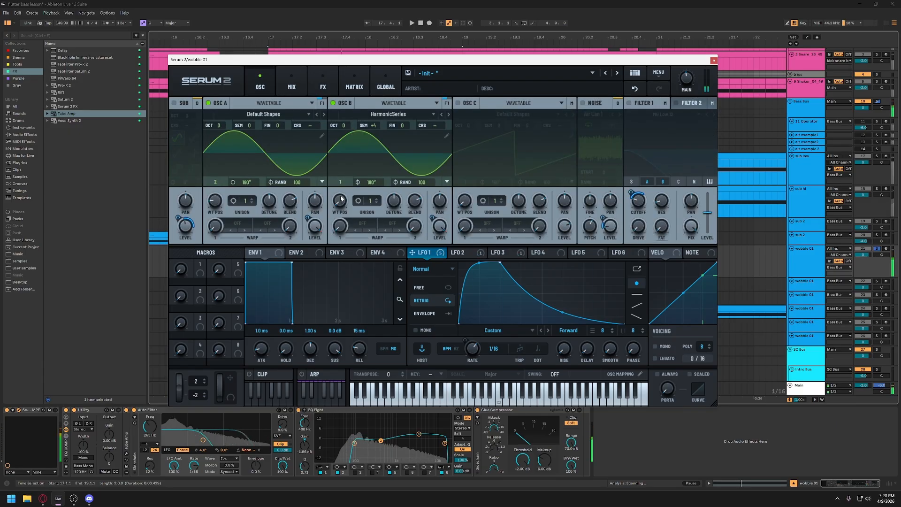
{"action": "key", "text": "space"}
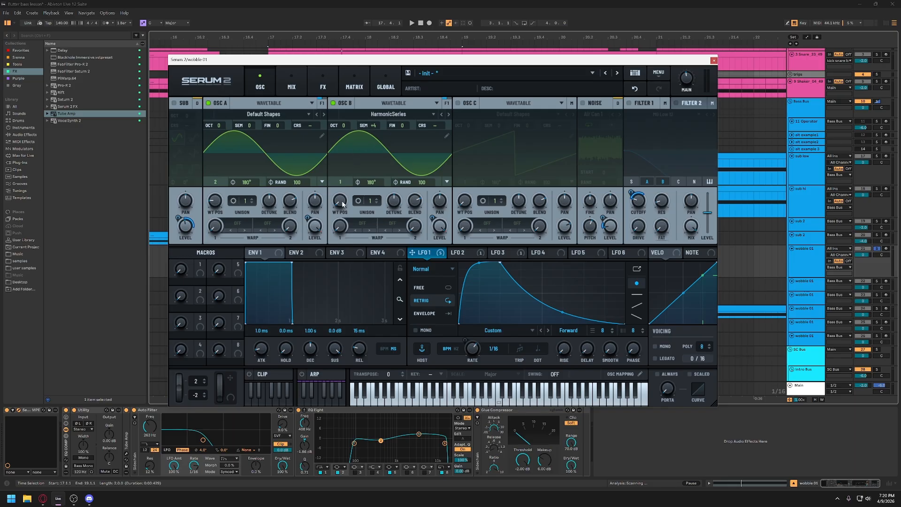
- Sweep oscillator B's wavetable position up through 8 to 12 during playback, stop, and set it to 9
{"action": "mouse_move", "coordinate": [341, 203]}
{"action": "key", "text": "space"}
{"action": "left_click_drag", "start_coordinate": [341, 202], "coordinate": [343, 170]}
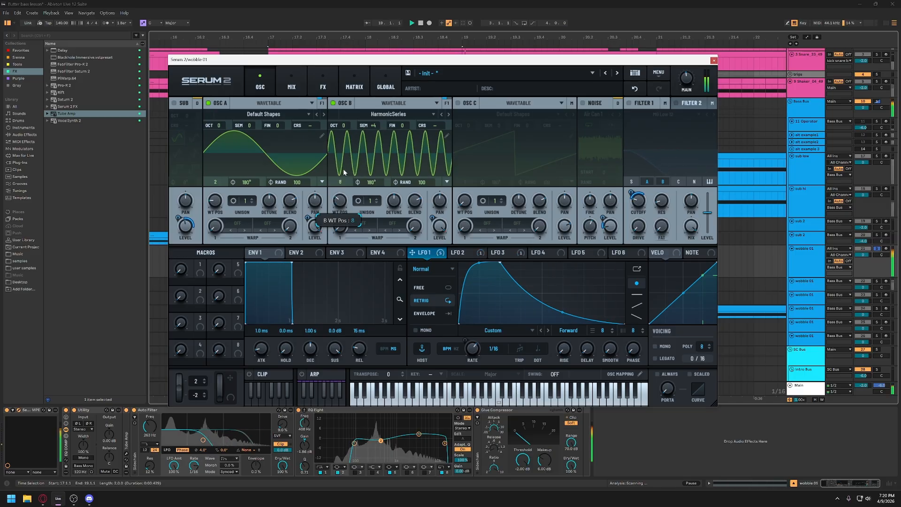
{"action": "mouse_move", "coordinate": [340, 202]}
{"action": "left_mouse_down"}
{"action": "mouse_move", "coordinate": [347, 172]}
{"action": "mouse_move", "coordinate": [344, 207]}
{"action": "left_mouse_up"}
{"action": "key", "text": "space"}
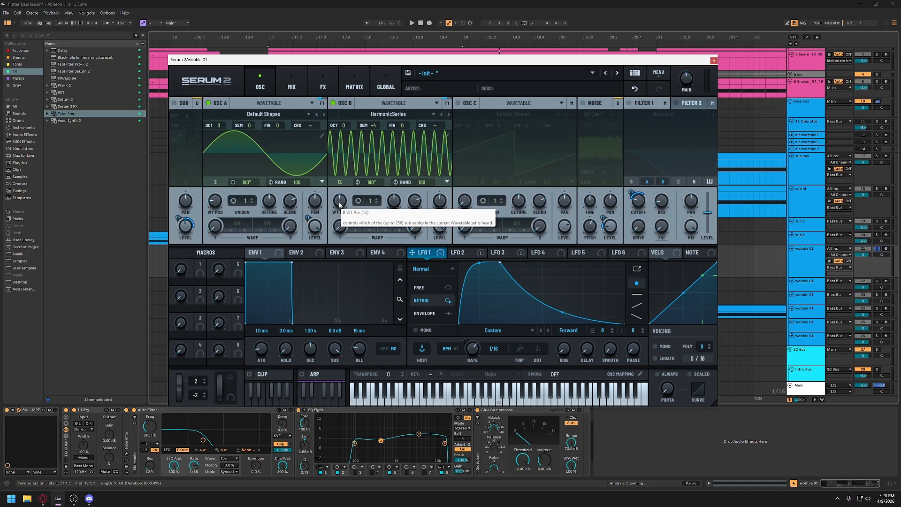
{"action": "left_click_drag", "start_coordinate": [341, 205], "coordinate": [340, 215]}
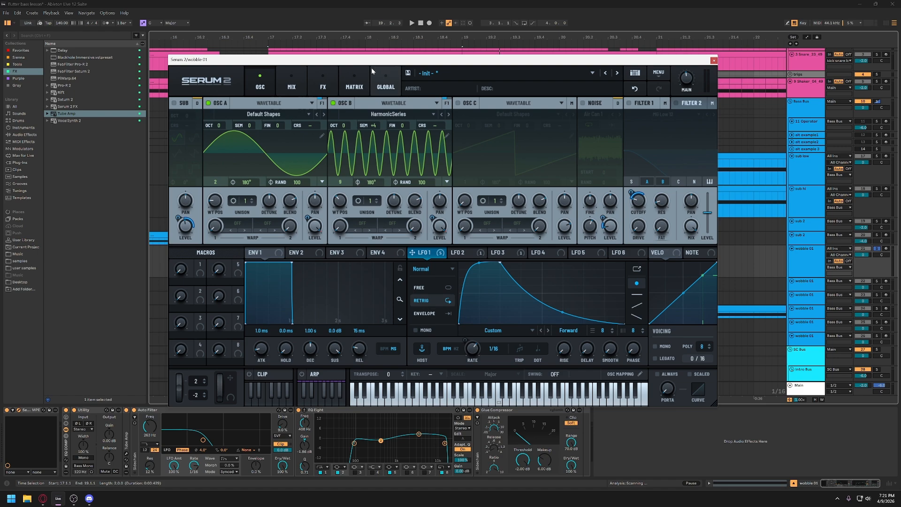
- Reposition the Serum 2 window, lower oscillator B's wavetable position to 7, and raise it to 9 during playback
{"action": "left_click_drag", "start_coordinate": [371, 67], "coordinate": [366, 73]}
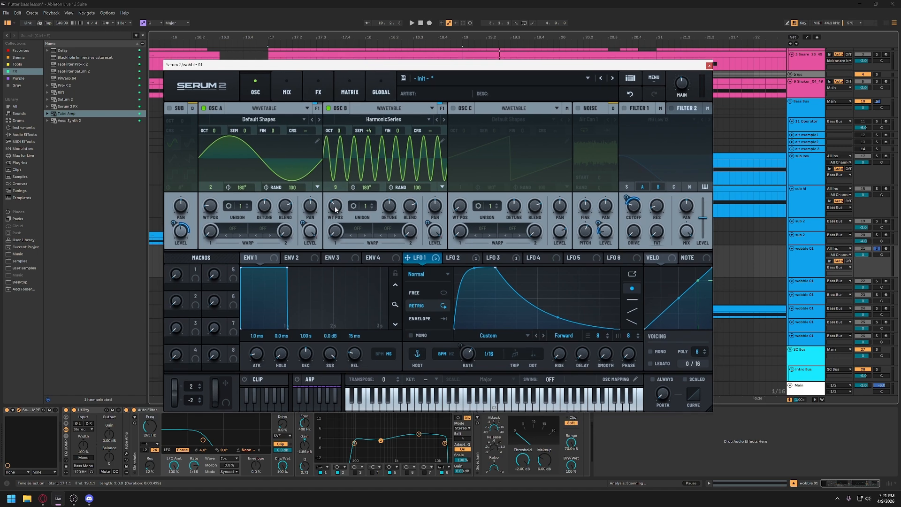
{"action": "left_click_drag", "start_coordinate": [334, 208], "coordinate": [335, 215]}
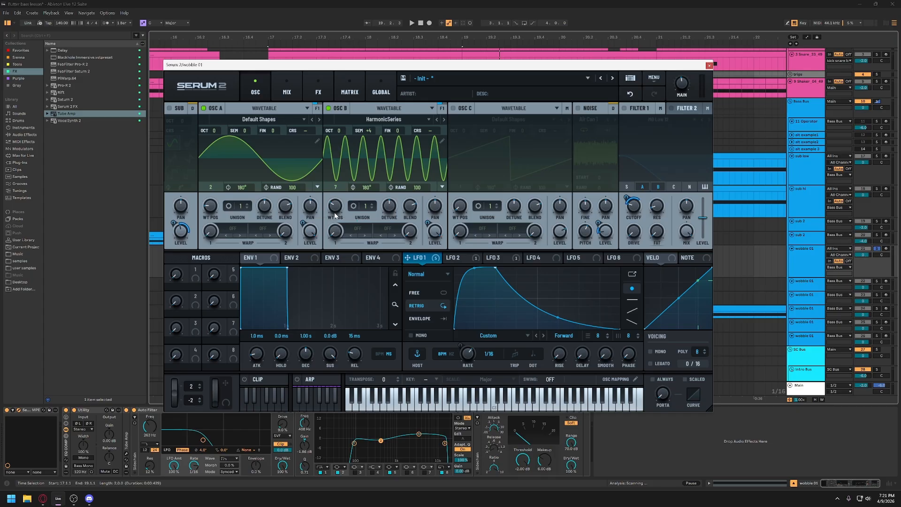
{"action": "key", "text": "space"}
{"action": "left_click_drag", "start_coordinate": [337, 217], "coordinate": [336, 202]}
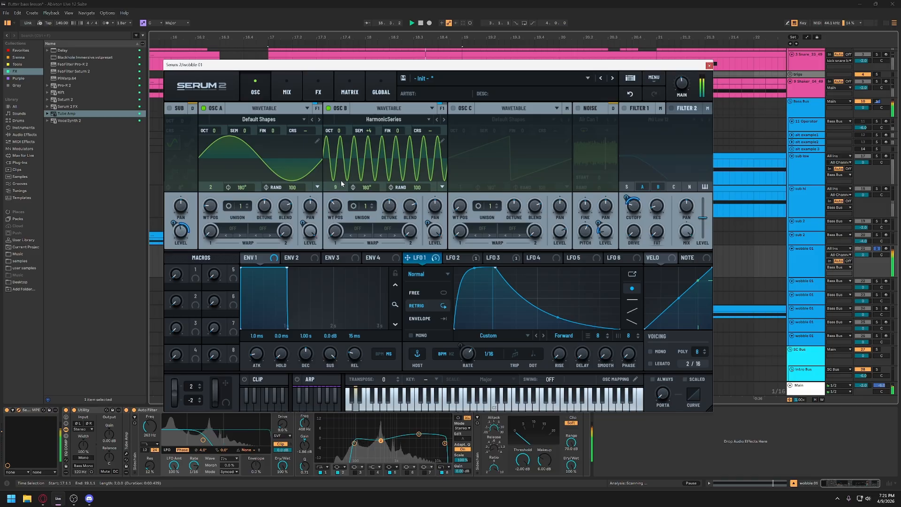
- Reset oscillator B's semitone offset to 0 and play the clip to hear the harmonic without the pitch offset
{"action": "key", "text": "space"}
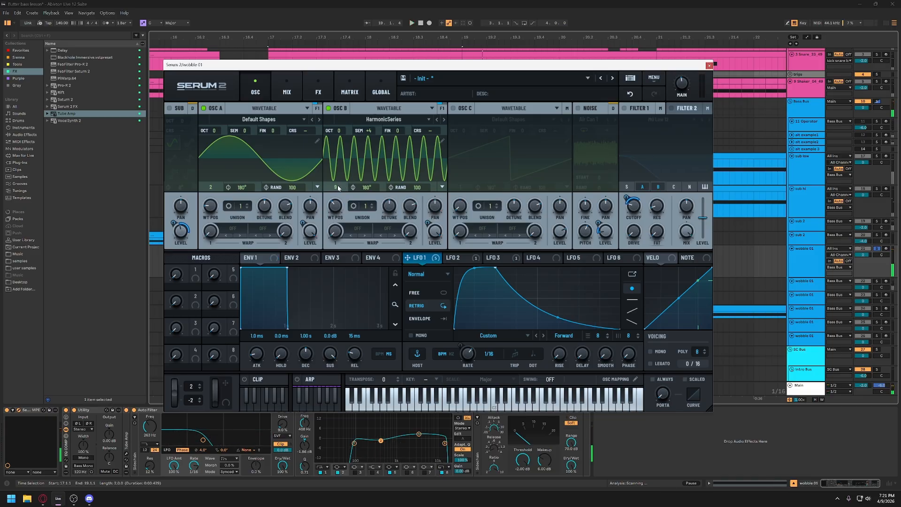
{"action": "double_click", "coordinate": [370, 132]}
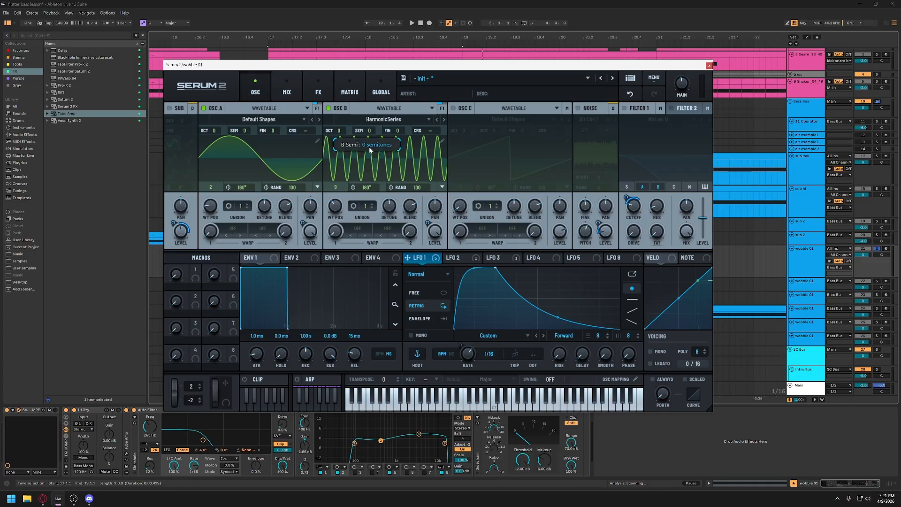
{"action": "key", "text": "space"}
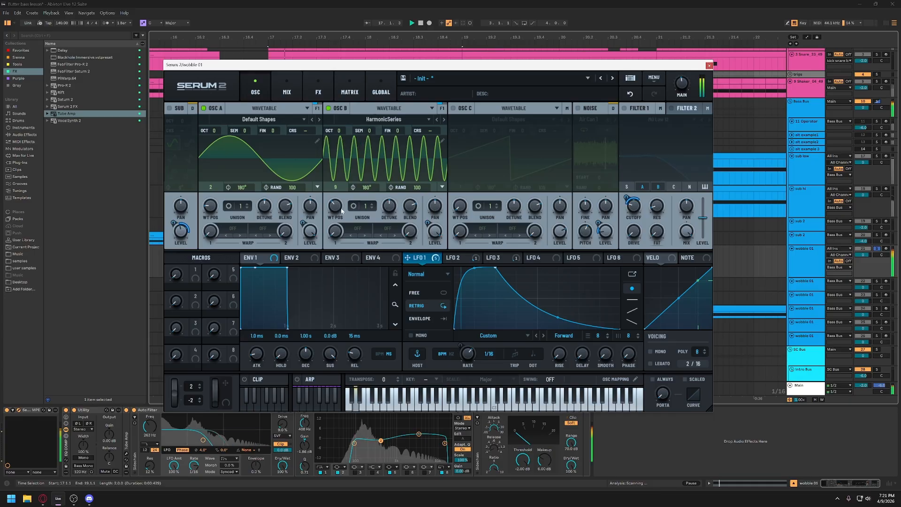
{"action": "key", "text": "space"}
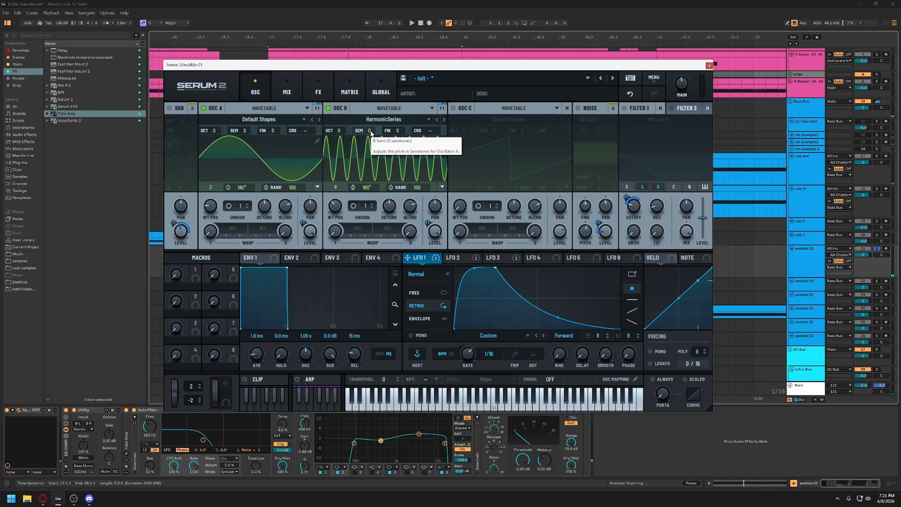
{"action": "left_click", "coordinate": [370, 133]}
{"action": "key", "text": "space"}
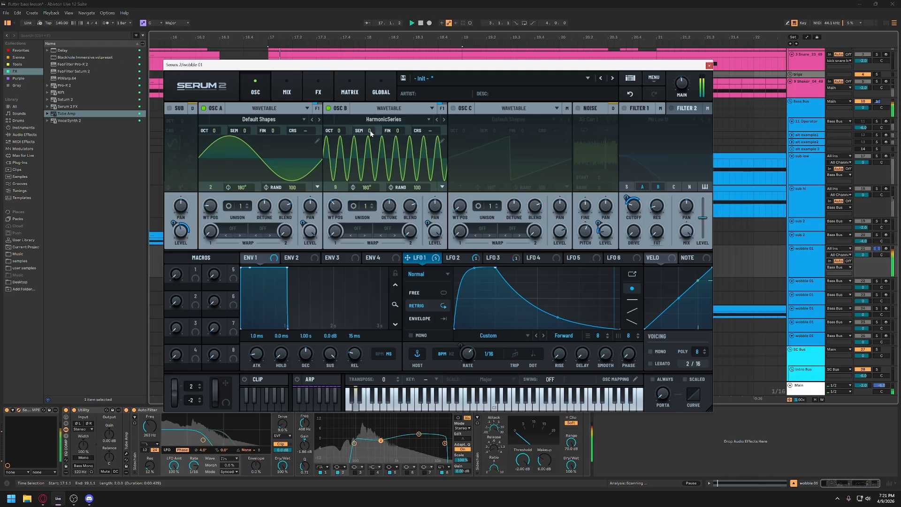
- Set oscillator B's semitone offset to 4 during playback, try 8 with wavetable position 9, and return the offset to 4
{"action": "mouse_move", "coordinate": [370, 130]}
{"action": "left_mouse_down"}
{"action": "mouse_move", "coordinate": [374, 120]}
{"action": "mouse_move", "coordinate": [374, 130]}
{"action": "left_mouse_up"}
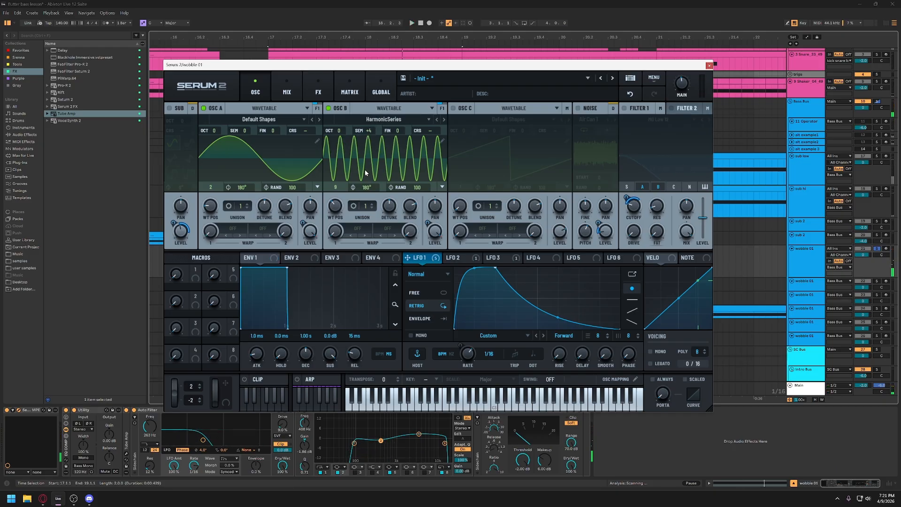
{"action": "left_click_drag", "start_coordinate": [369, 133], "coordinate": [372, 120]}
{"action": "key", "text": "space"}
{"action": "left_click_drag", "start_coordinate": [334, 212], "coordinate": [336, 210]}
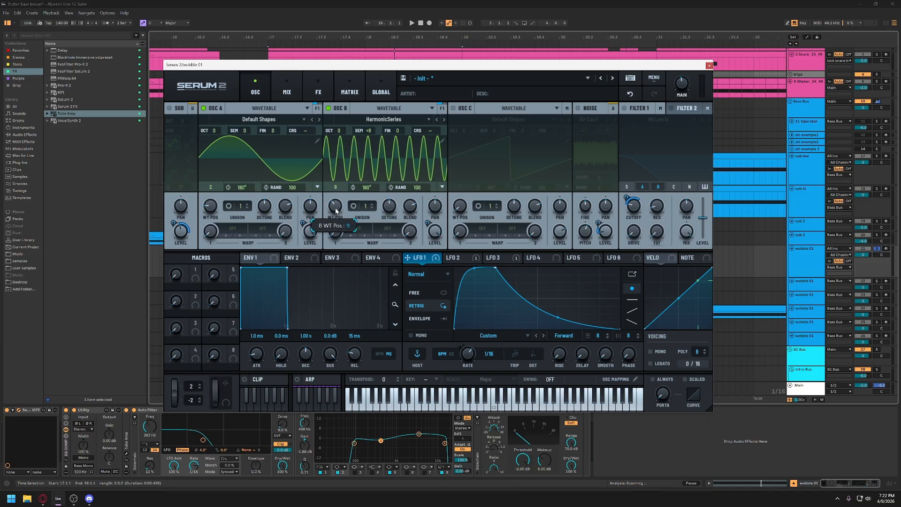
{"action": "scroll", "coordinate": [368, 131], "scroll_direction": "up", "scroll_amount": 6}
- Lower the levels of oscillators A and B, turn off oscillator B, and play the clip to hear oscillator A alone
{"action": "left_click_drag", "start_coordinate": [310, 230], "coordinate": [323, 374]}
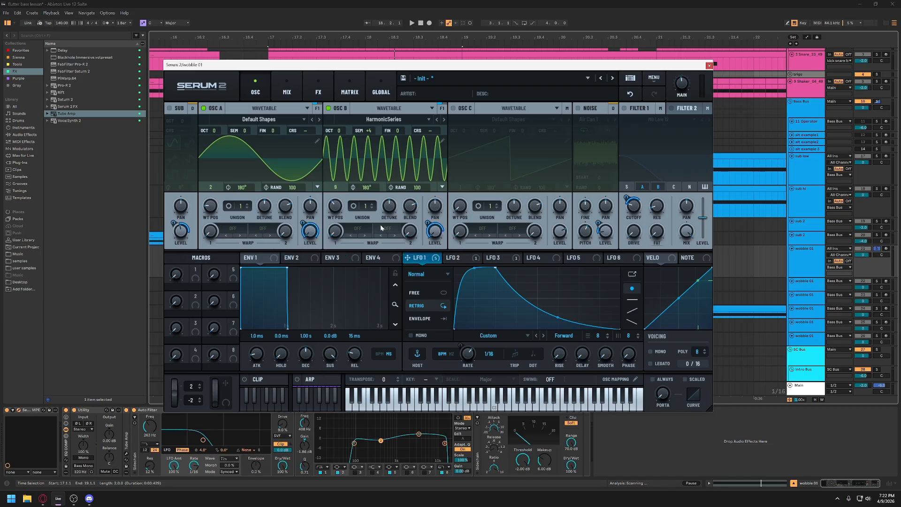
{"action": "left_click", "coordinate": [328, 109]}
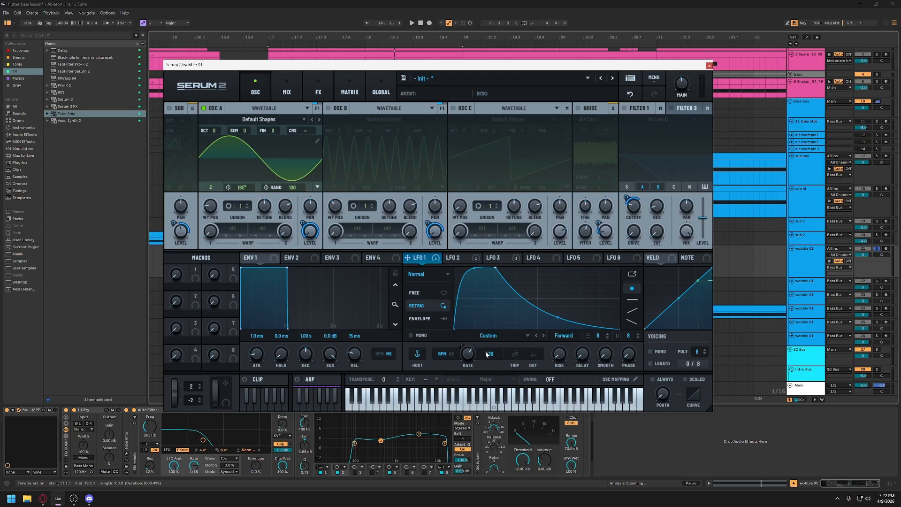
{"action": "mouse_move", "coordinate": [489, 360]}
{"action": "key", "text": "space"}
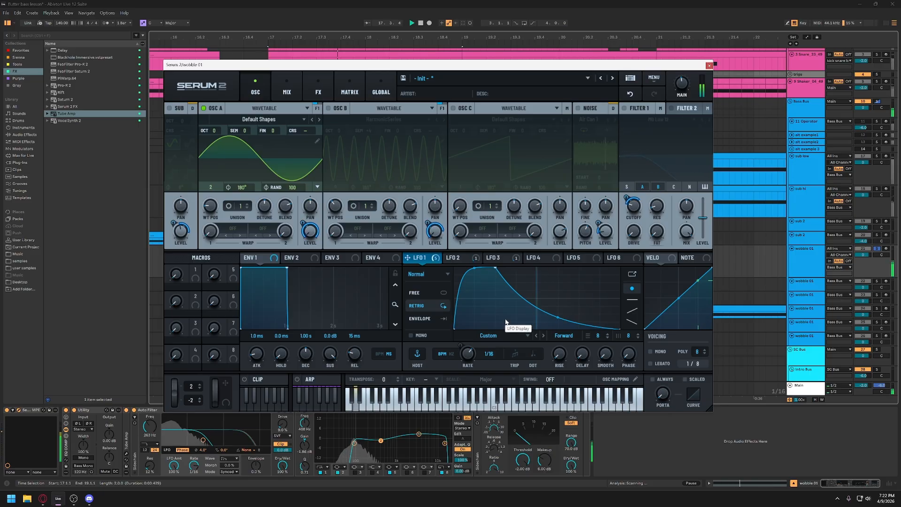
{"action": "key", "text": "space"}
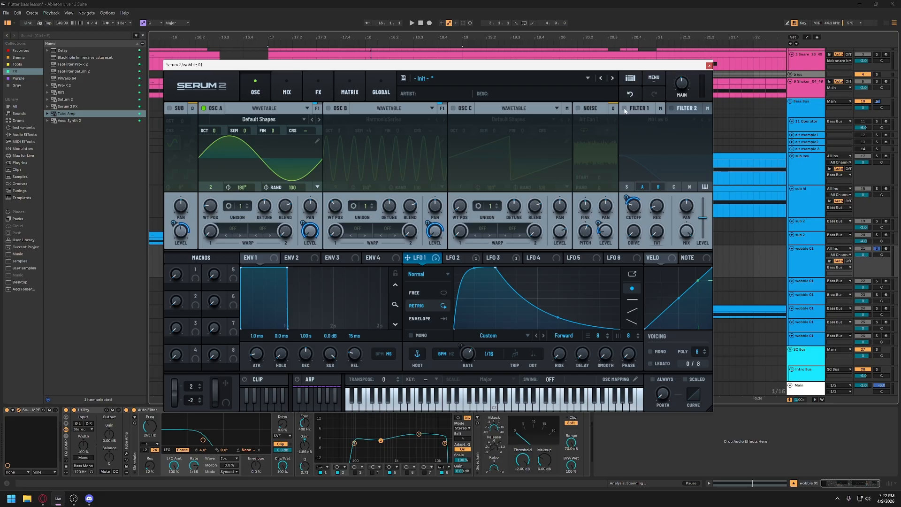
- Turn oscillator B back on and play the clip with both oscillators sounding
{"action": "left_click", "coordinate": [329, 108]}
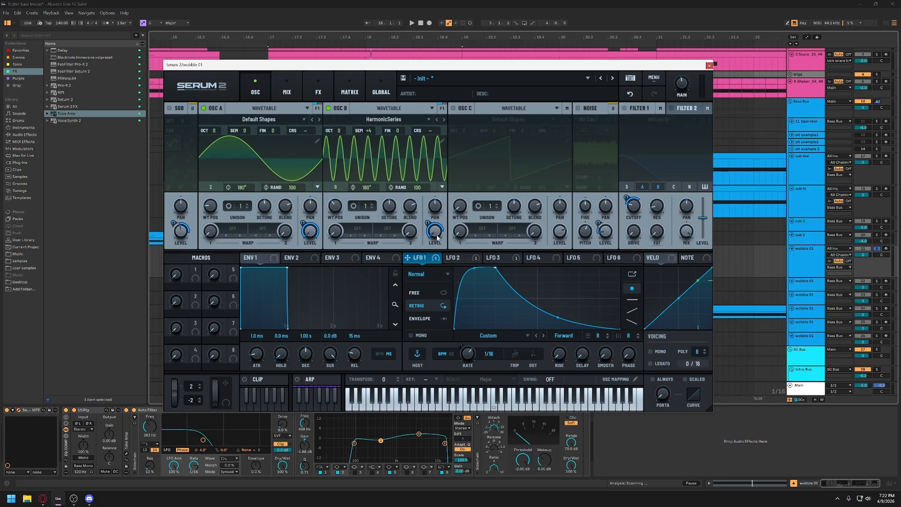
{"action": "key", "text": "space"}
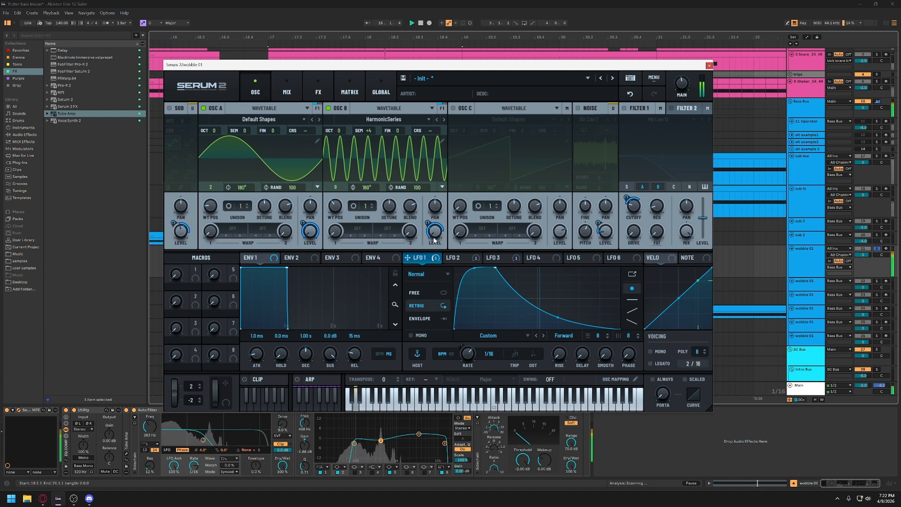
{"action": "mouse_move", "coordinate": [434, 241]}
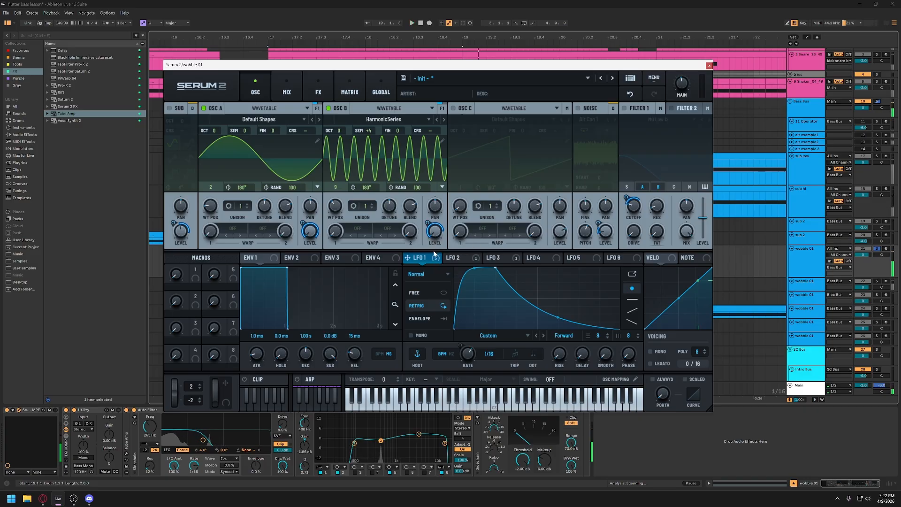
- Turn off the Bass Bus sidechain compressors, play the clip, and return to the wobble 01 track with its Serum 2 window repositioned
{"action": "left_click", "coordinate": [805, 116]}
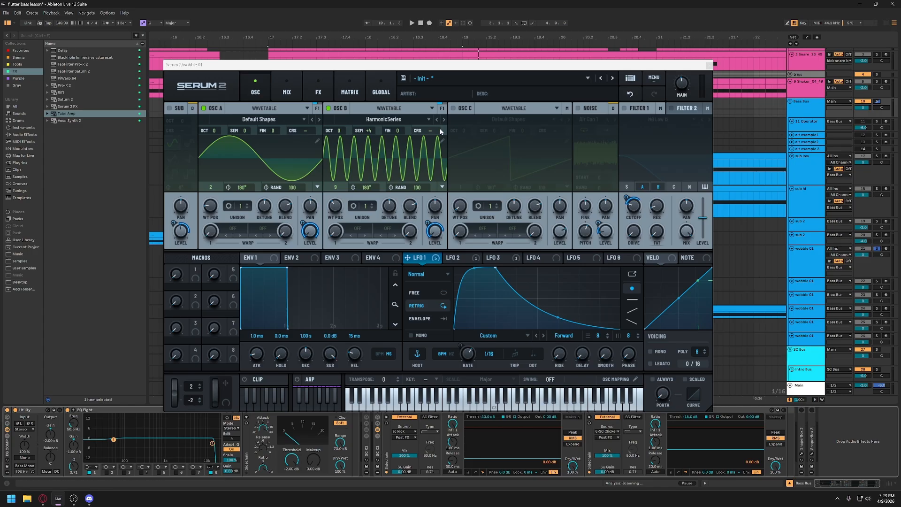
{"action": "left_click_drag", "start_coordinate": [447, 65], "coordinate": [433, 40]}
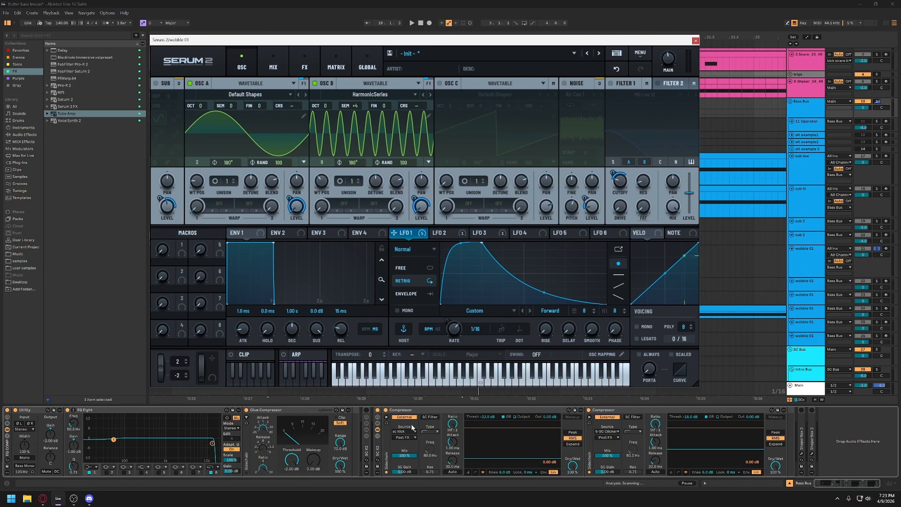
{"action": "left_click", "coordinate": [377, 410]}
{"action": "key", "text": "space"}
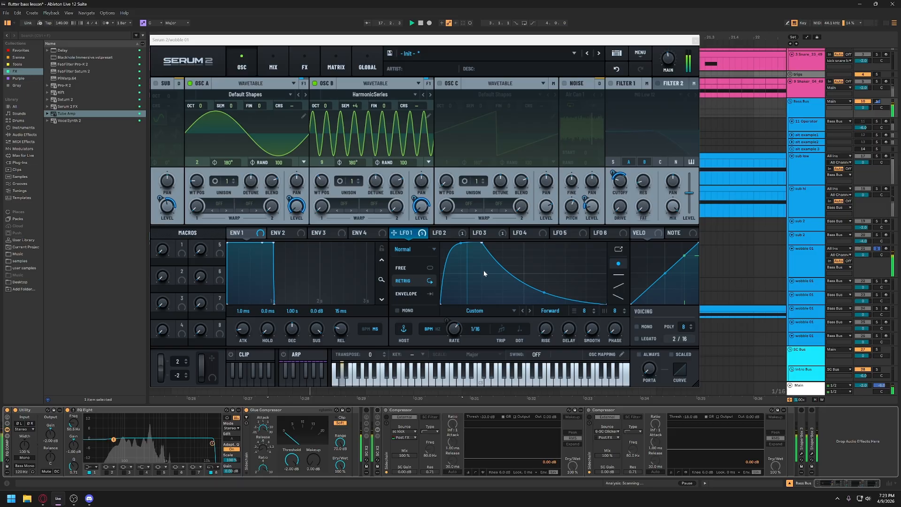
{"action": "left_click", "coordinate": [805, 249]}
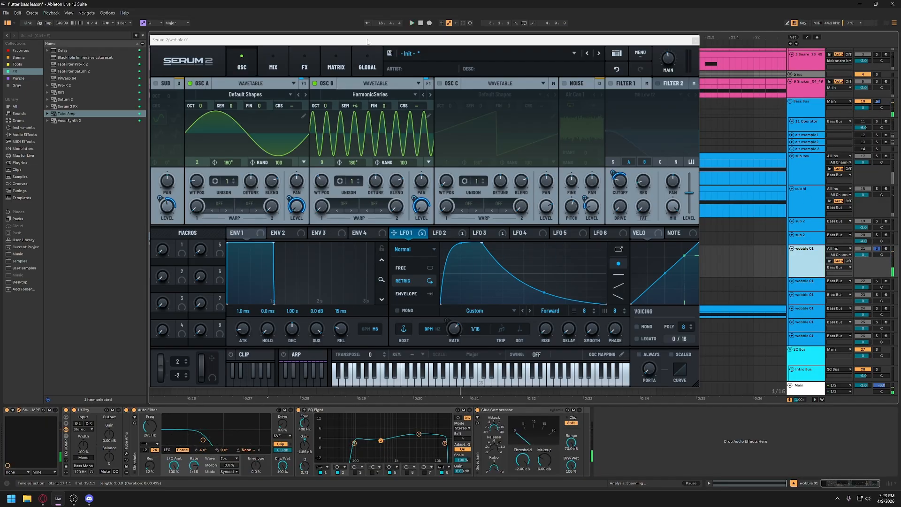
{"action": "left_click_drag", "start_coordinate": [368, 42], "coordinate": [379, 67]}
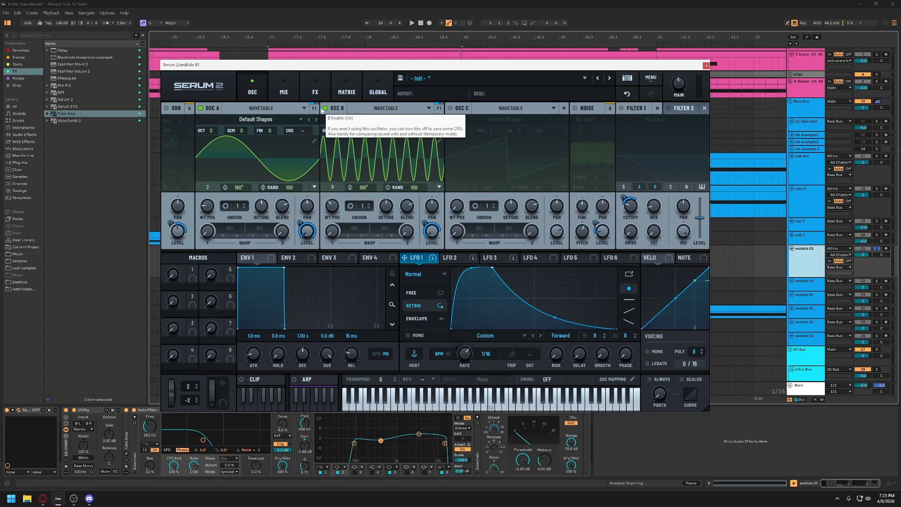
- Turn off oscillator A to hear oscillator B alone, and re-enable oscillator A during playback
{"action": "left_click", "coordinate": [201, 108]}
{"action": "key", "text": "space"}
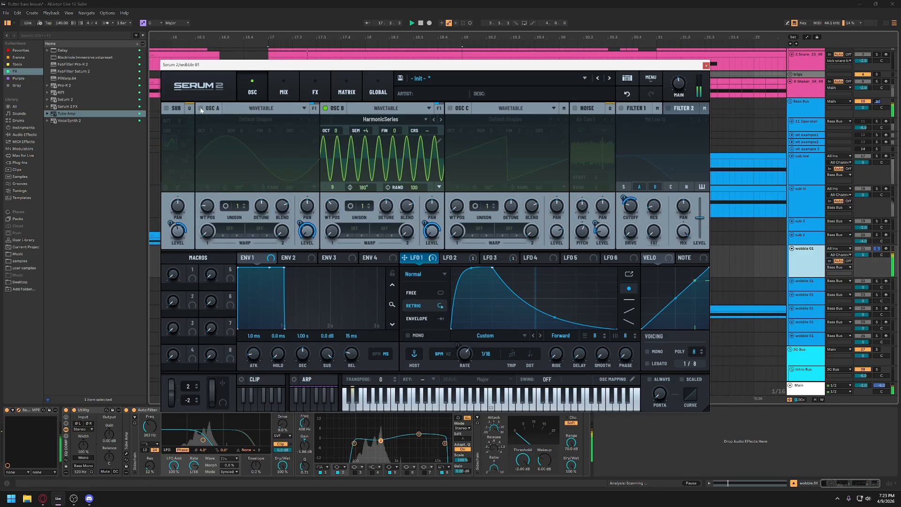
{"action": "left_click", "coordinate": [201, 108]}
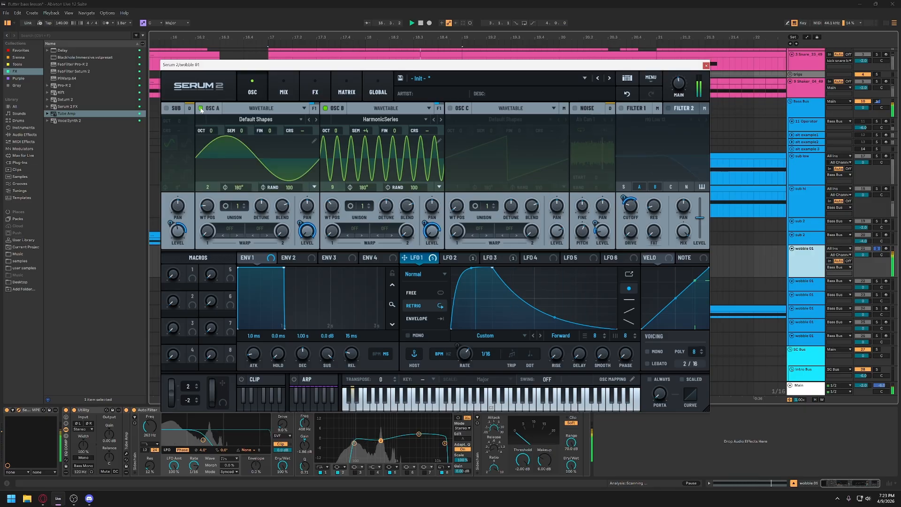
{"action": "key", "text": "space"}
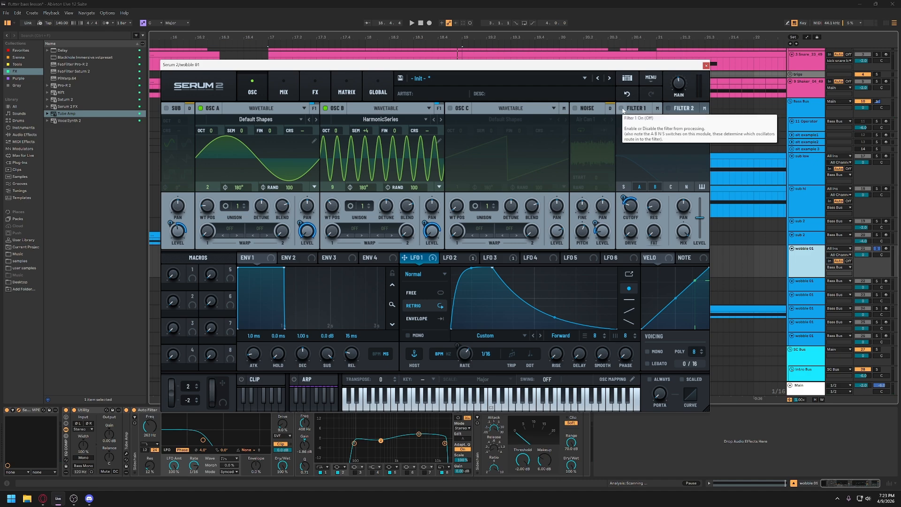
- Turn on Filter 1 and play the clip to hear its modulated low-pass cutoff
{"action": "left_click", "coordinate": [621, 108]}
{"action": "key", "text": "space"}
{"action": "key", "text": "space"}
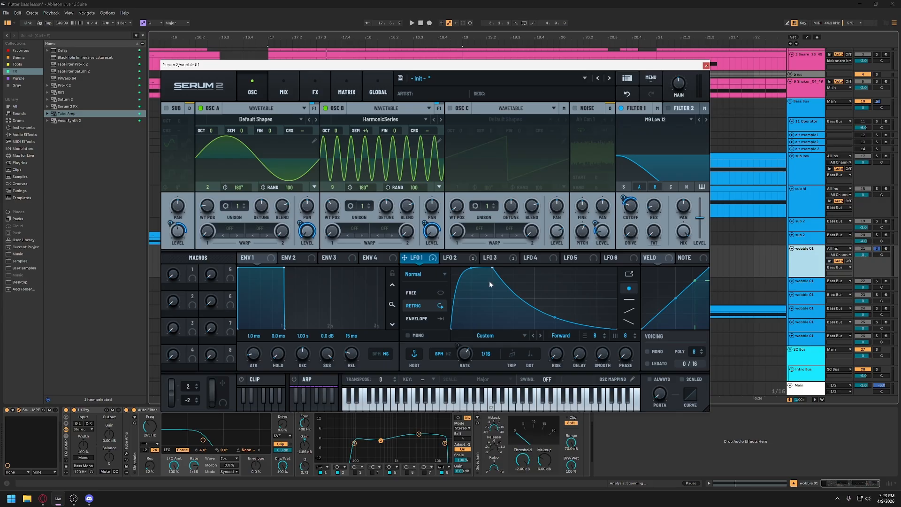
{"action": "key", "text": "space"}
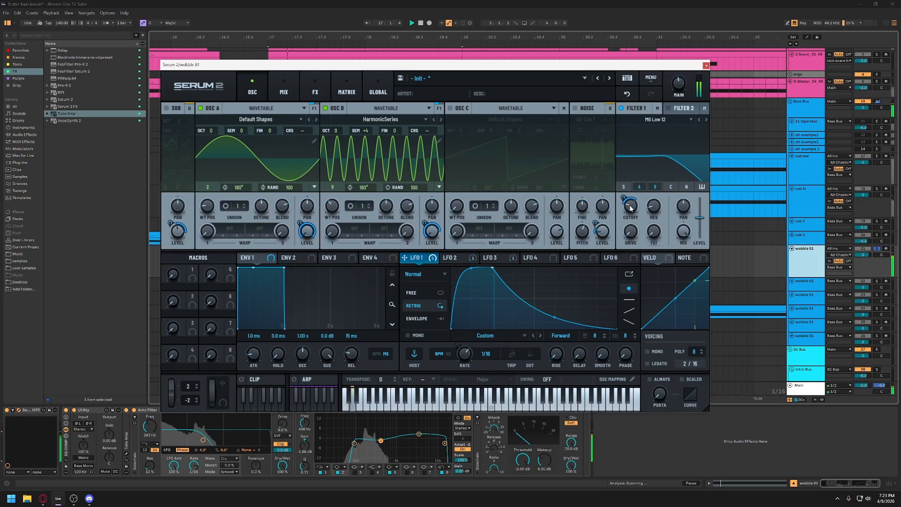
{"action": "mouse_move", "coordinate": [618, 202]}
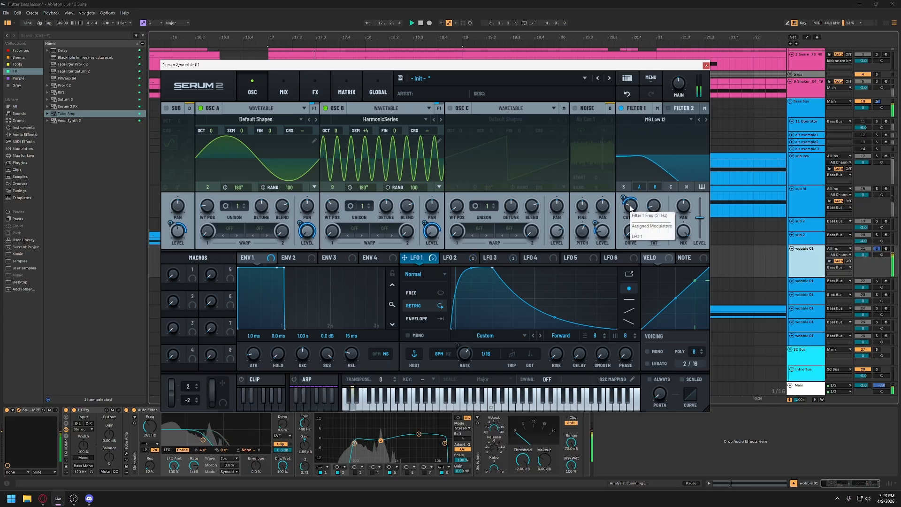
- Turn on the noise oscillator, play the clip to hear it in the patch, and enable the sub oscillator
{"action": "left_click", "coordinate": [574, 108]}
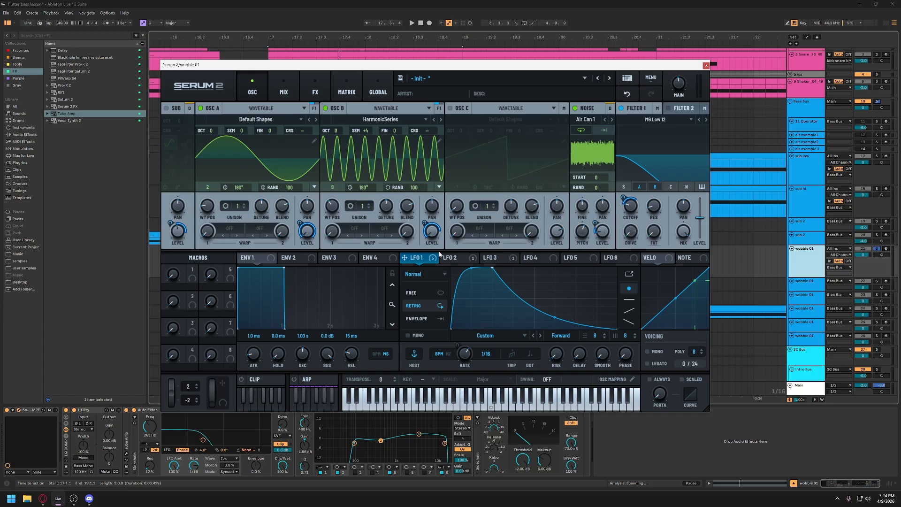
{"action": "key", "text": "space"}
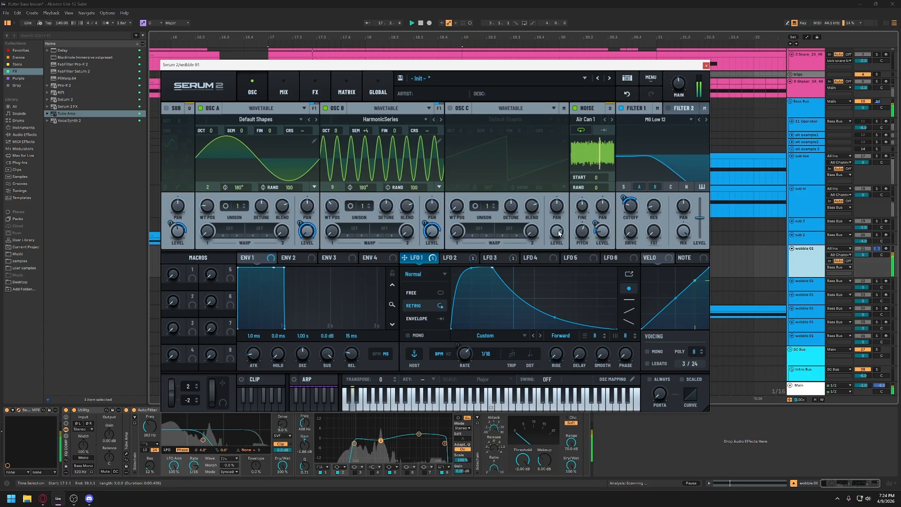
{"action": "key", "text": "space"}
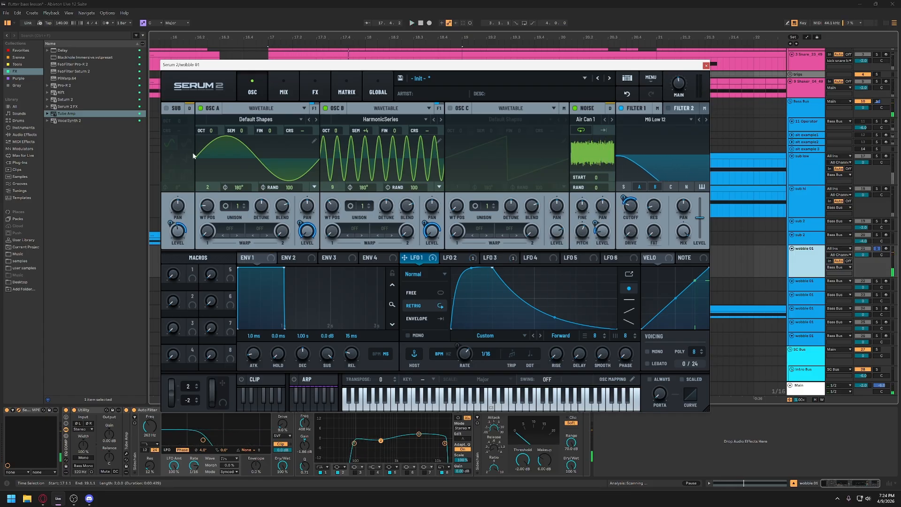
{"action": "left_click", "coordinate": [166, 108]}
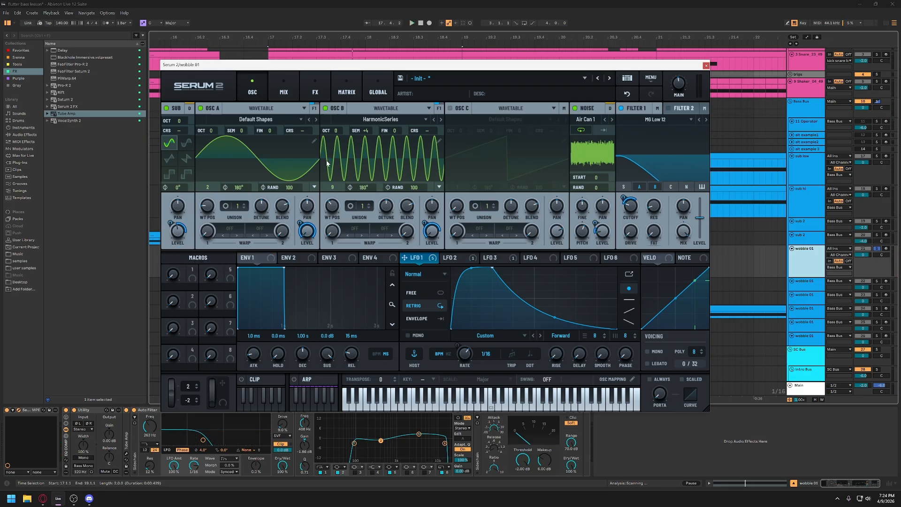
- Re-enable the Hyper/Dimension effect and play the clip to hear it
{"action": "left_click", "coordinate": [314, 91]}
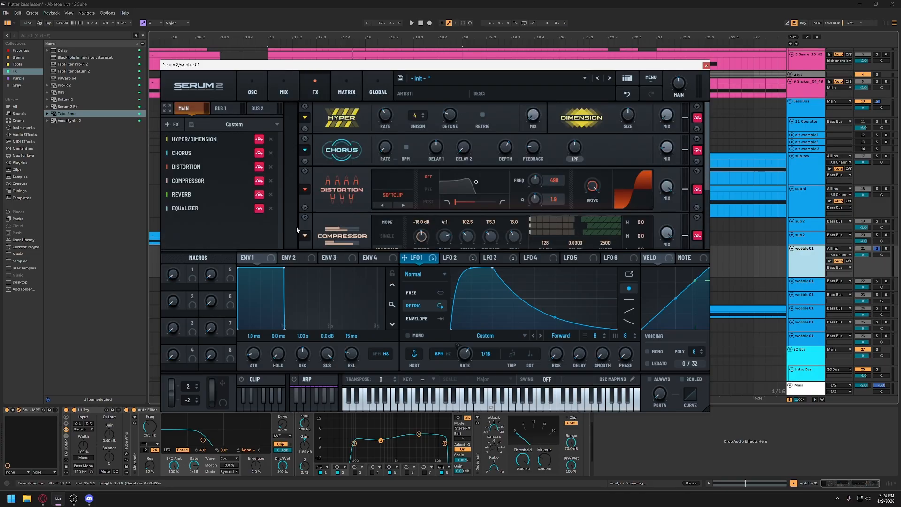
{"action": "left_click", "coordinate": [259, 140]}
{"action": "key", "text": "space"}
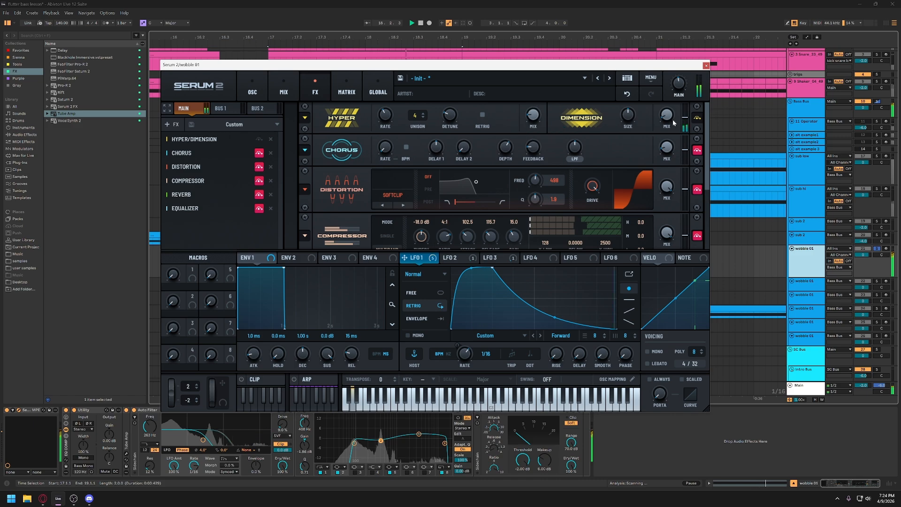
- Re-enable the Chorus effect and play the clip to hear it in the patch
{"action": "left_click", "coordinate": [259, 153]}
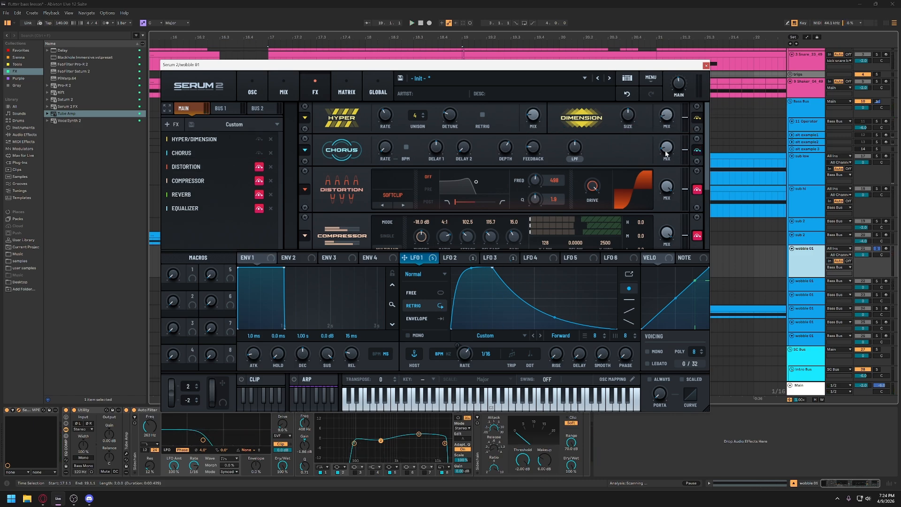
{"action": "key", "text": "space"}
{"action": "left_click_drag", "start_coordinate": [667, 150], "coordinate": [672, 123]}
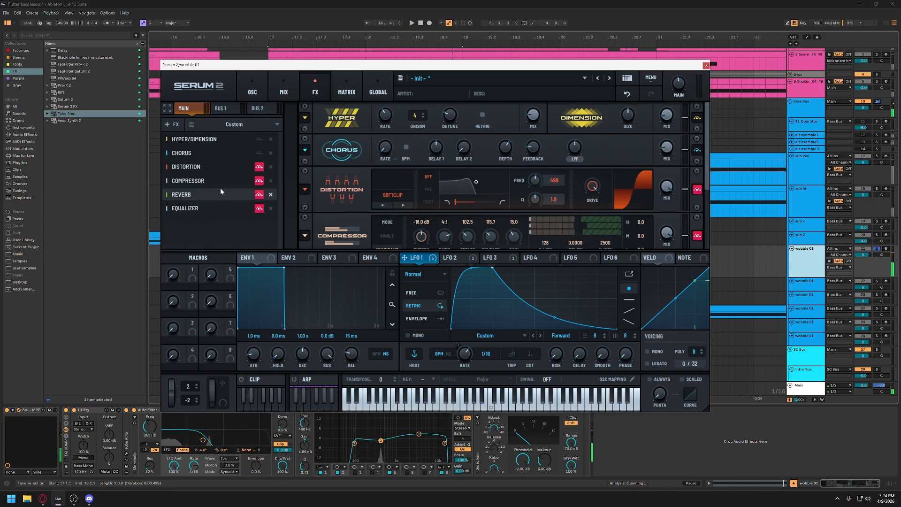
- Re-enable the soft-clip Distortion with its drive at 100% and play the clip to hear it
{"action": "left_click", "coordinate": [259, 167]}
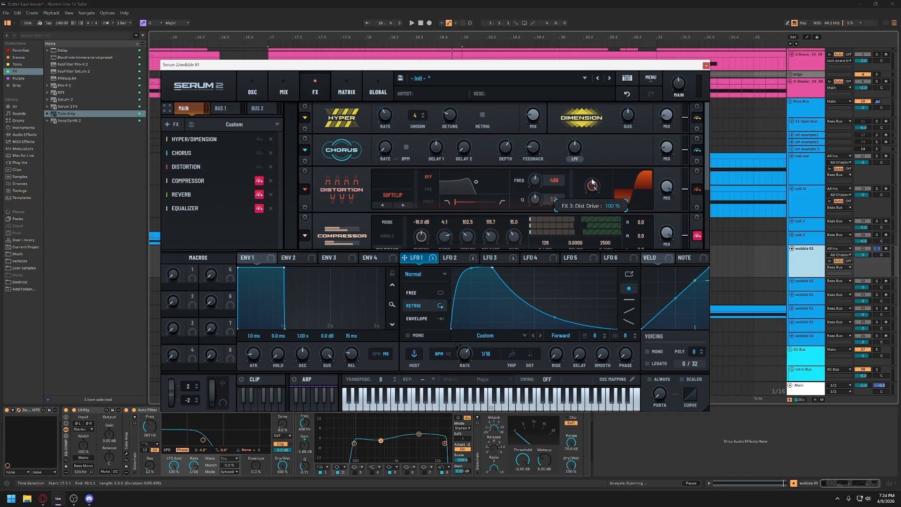
{"action": "key", "text": "space"}
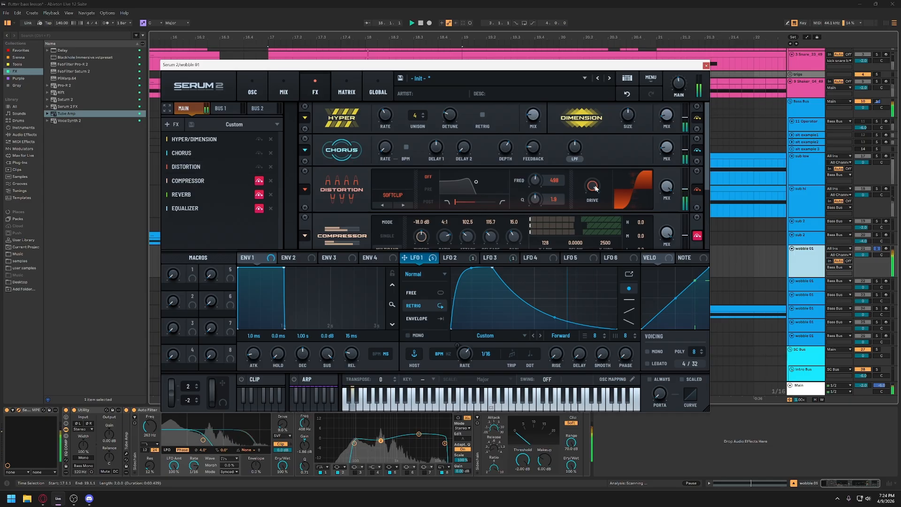
{"action": "key", "text": "space"}
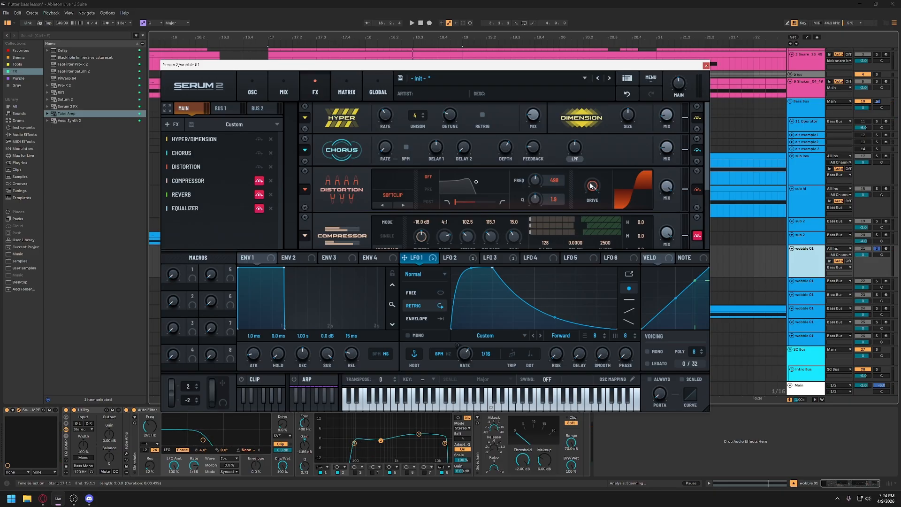
{"action": "mouse_move", "coordinate": [592, 186]}
{"action": "left_mouse_down"}
{"action": "mouse_move", "coordinate": [603, 285]}
{"action": "mouse_move", "coordinate": [595, 235]}
{"action": "mouse_move", "coordinate": [606, 176]}
{"action": "left_mouse_up"}
{"action": "key", "text": "space"}
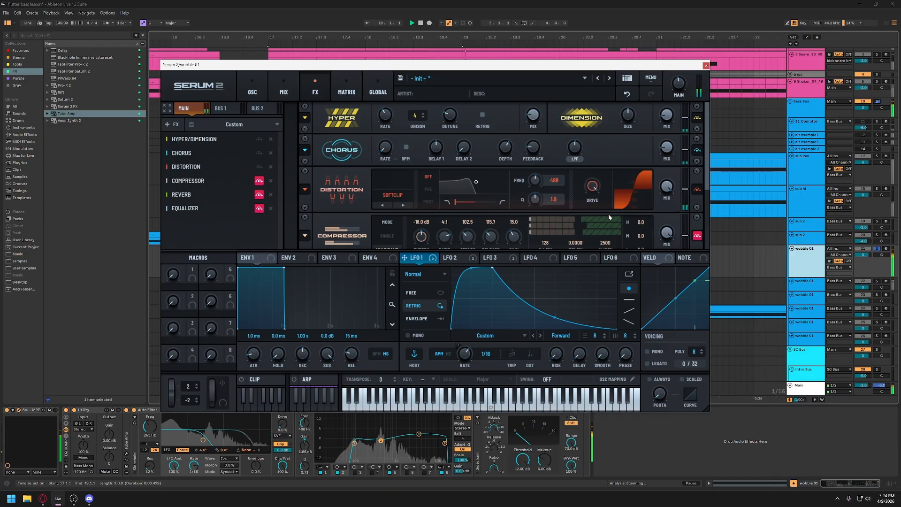
{"action": "key", "text": "space"}
- Re-enable the Compressor effect and switch the reverb type to Hall
{"action": "left_click", "coordinate": [258, 181]}
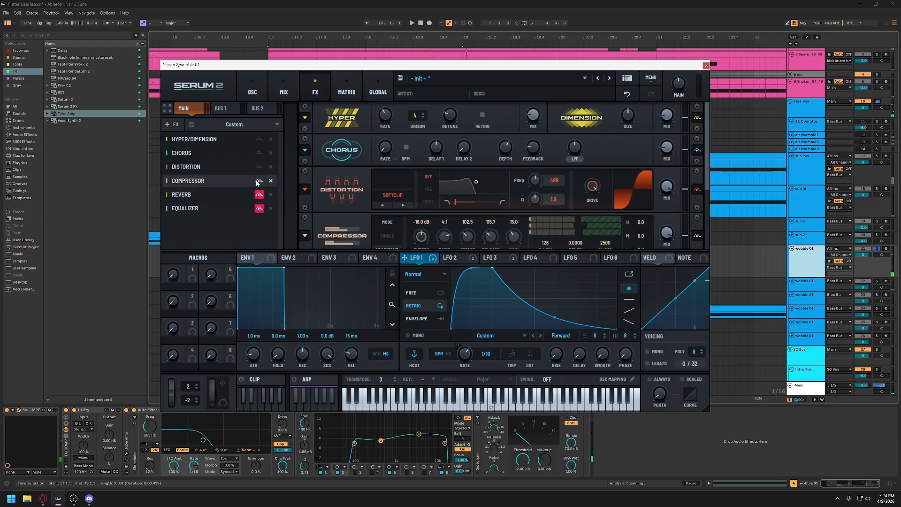
{"action": "scroll", "coordinate": [446, 205], "scroll_direction": "down", "scroll_amount": 2}
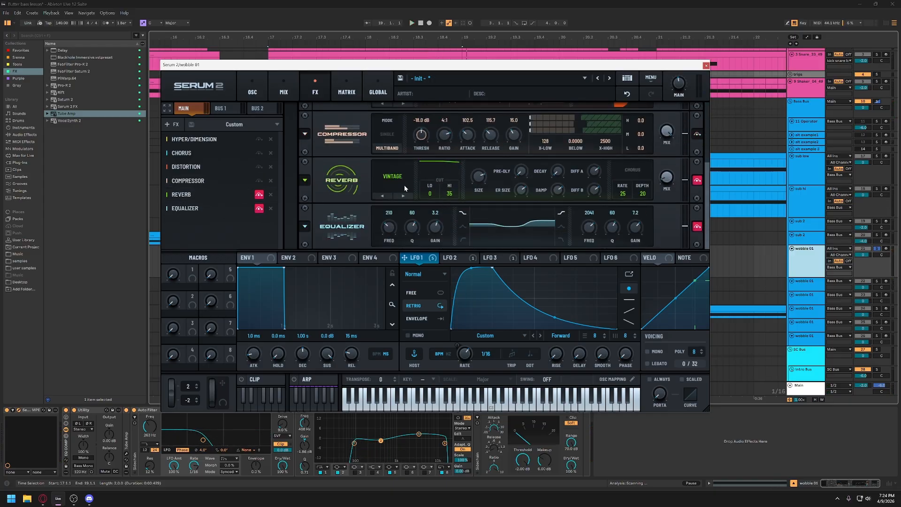
{"action": "left_click", "coordinate": [387, 189]}
{"action": "left_click", "coordinate": [389, 188]}
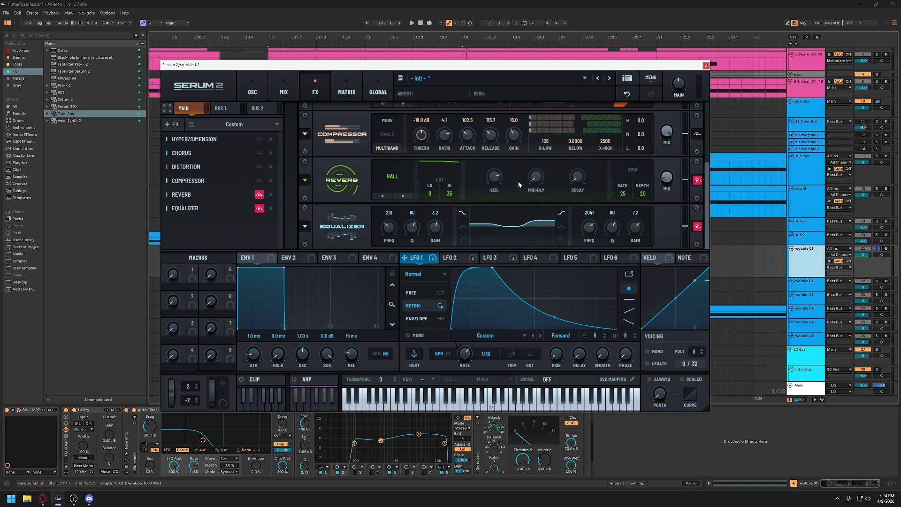
- Play the clip to hear the multiband Compressor working on the patch
{"action": "scroll", "coordinate": [680, 151], "scroll_direction": "up", "scroll_amount": 2}
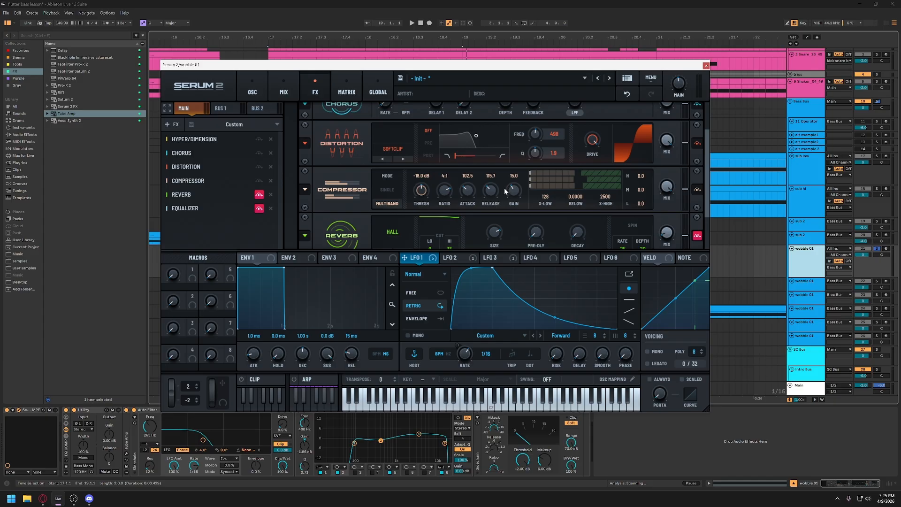
{"action": "key", "text": "space"}
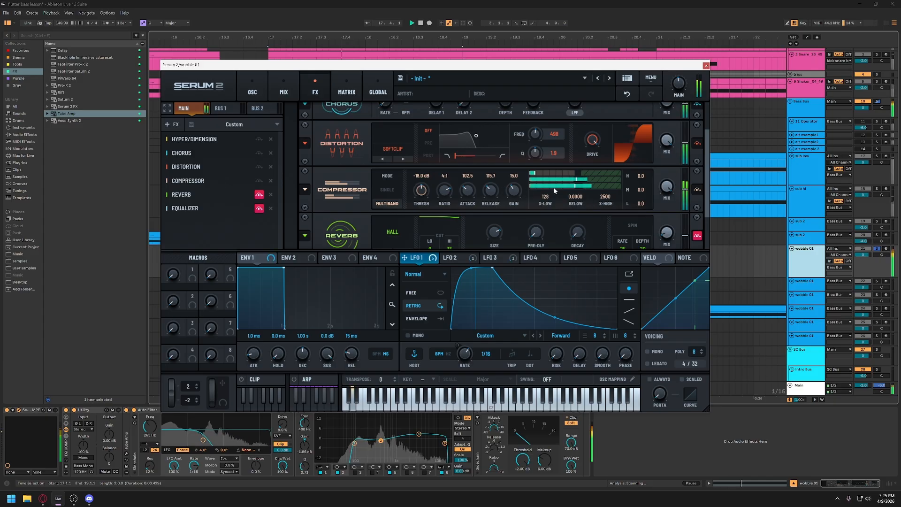
{"action": "key", "text": "space"}
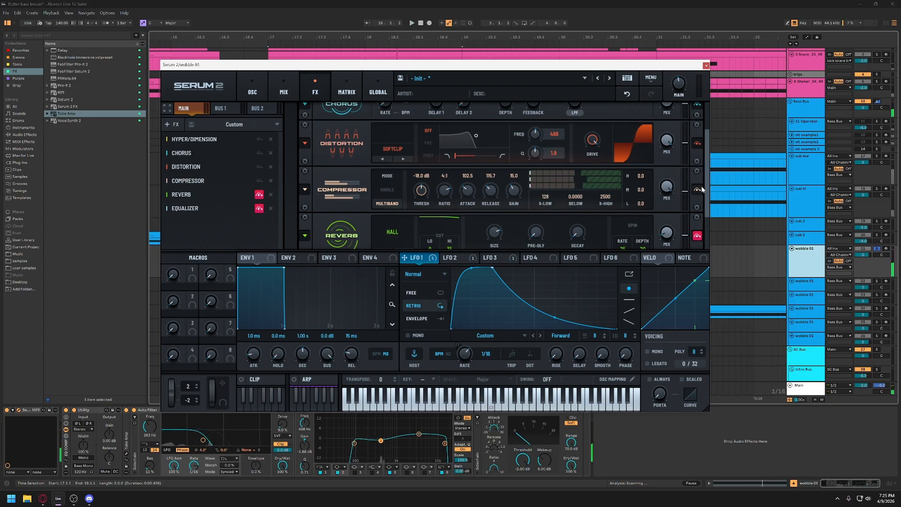
- Re-enable the Hall Reverb and play the clip to hear it
{"action": "scroll", "coordinate": [707, 176], "scroll_direction": "down", "scroll_amount": 1}
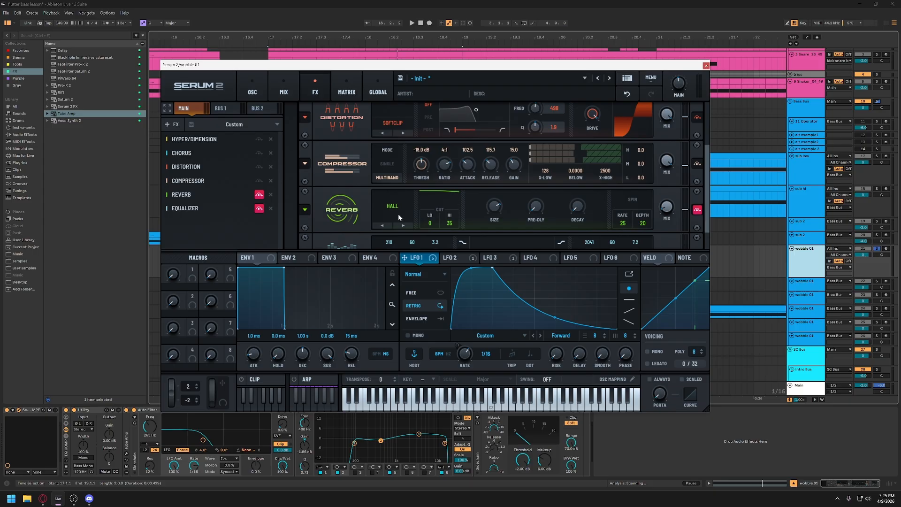
{"action": "left_click", "coordinate": [697, 209]}
{"action": "key", "text": "space"}
- Re-enable the Equalizer and play the clip to hear its low and high boosts
{"action": "scroll", "coordinate": [706, 188], "scroll_direction": "down", "scroll_amount": 1}
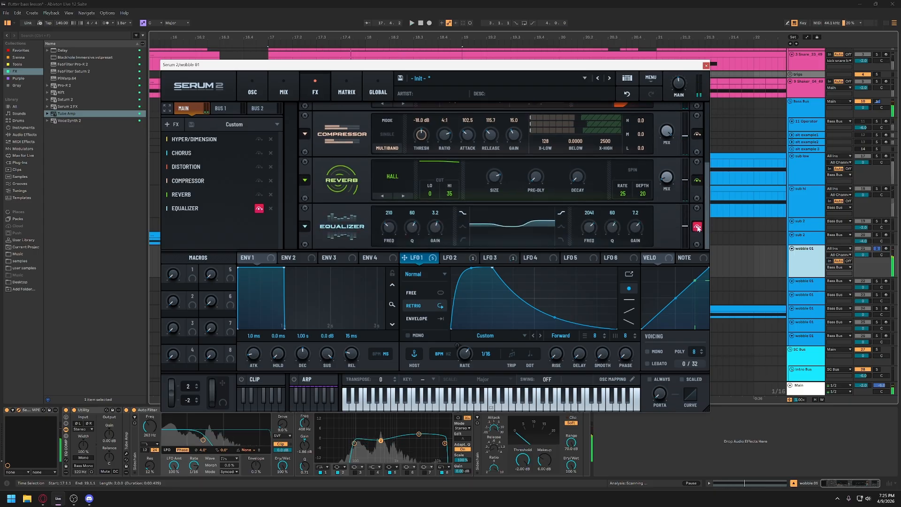
{"action": "left_click", "coordinate": [696, 226]}
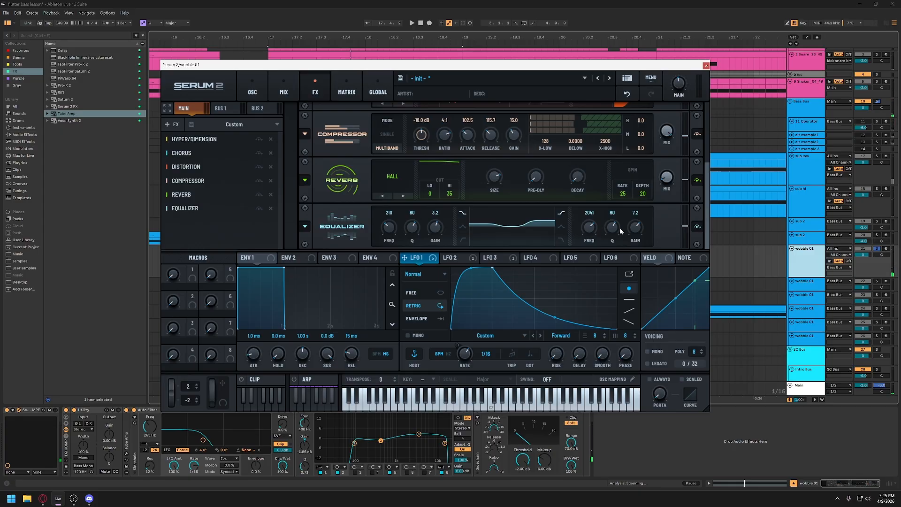
{"action": "key", "text": "space"}
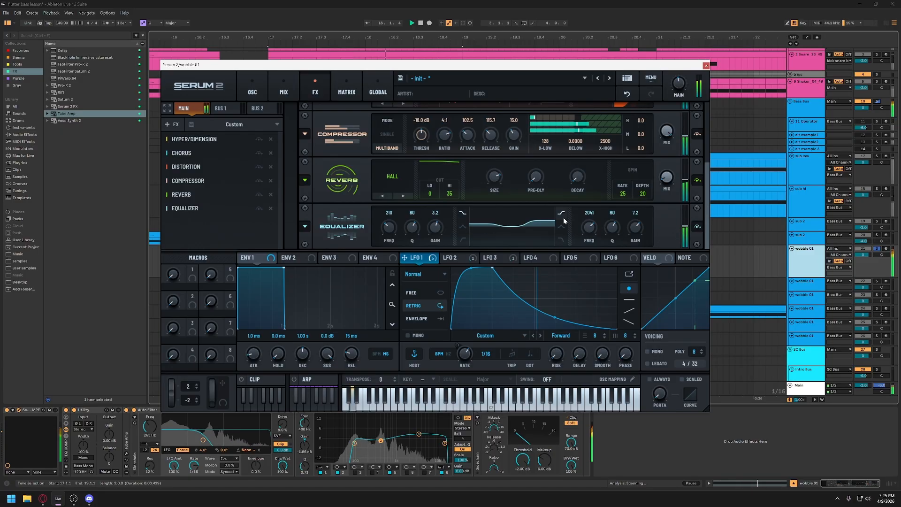
{"action": "key", "text": "space"}
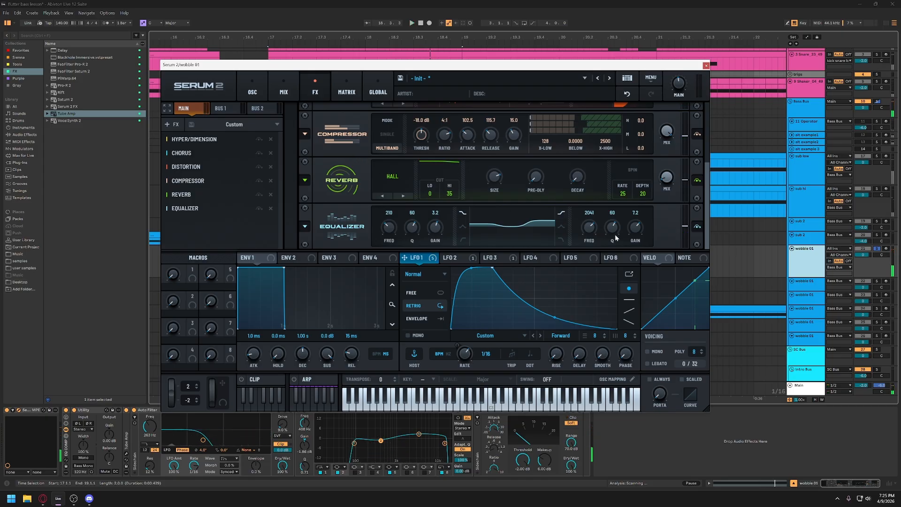
{"action": "key", "text": "space"}
{"action": "left_click_drag", "start_coordinate": [638, 229], "coordinate": [660, 235]}
{"action": "key", "text": "space"}
- Examine the LFO 2 shape and its Main Tuning routing in the modulation matrix, along with LFO 3's routing to LFO 1 Rate
{"action": "left_click", "coordinate": [246, 93]}
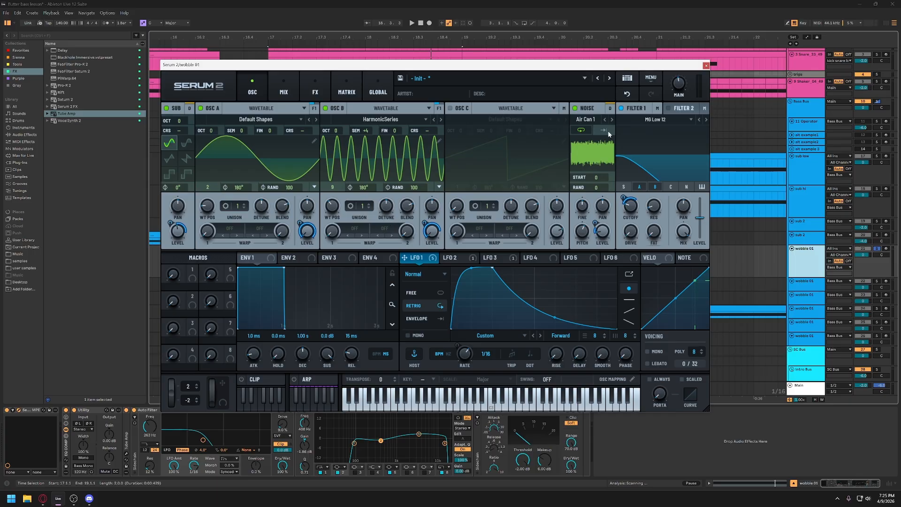
{"action": "left_click", "coordinate": [465, 260]}
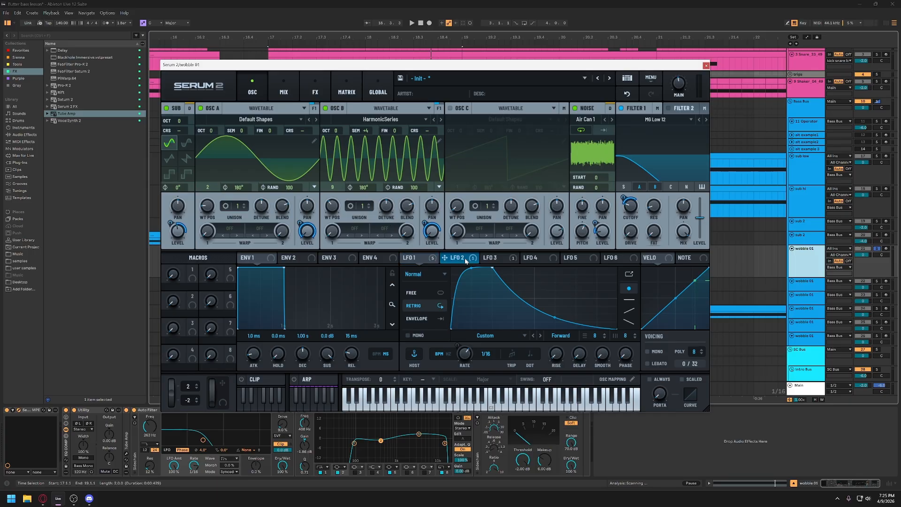
{"action": "left_click", "coordinate": [346, 89]}
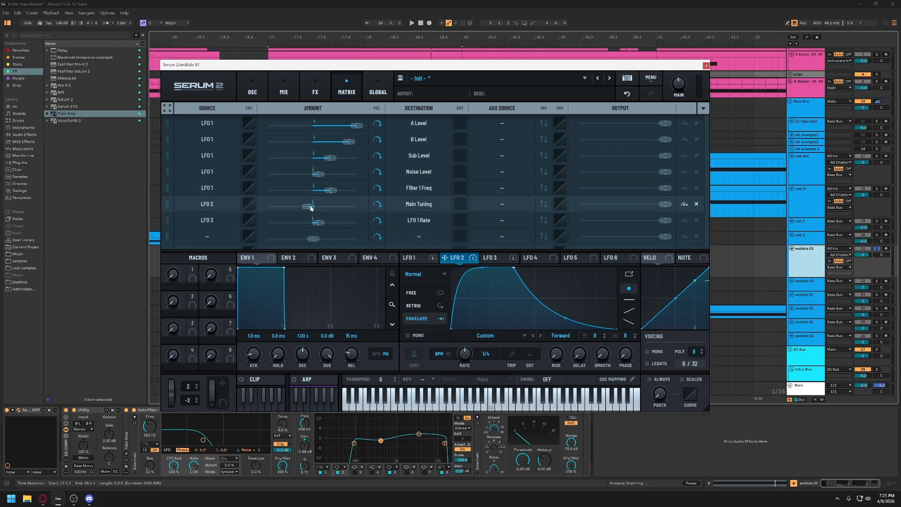
{"action": "mouse_move", "coordinate": [309, 207]}
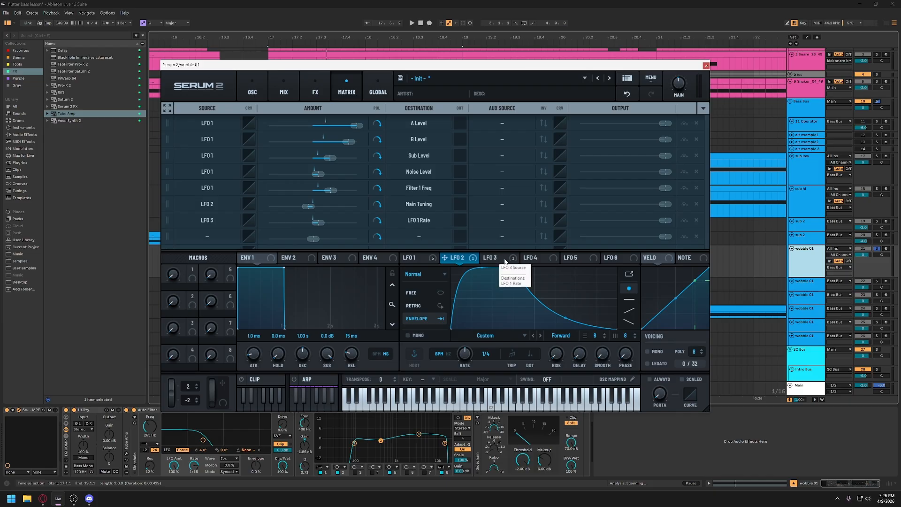
- Return to the oscillators with LFO 1 shown, and move the synth window up clear of the track's device chain
{"action": "left_click", "coordinate": [252, 90]}
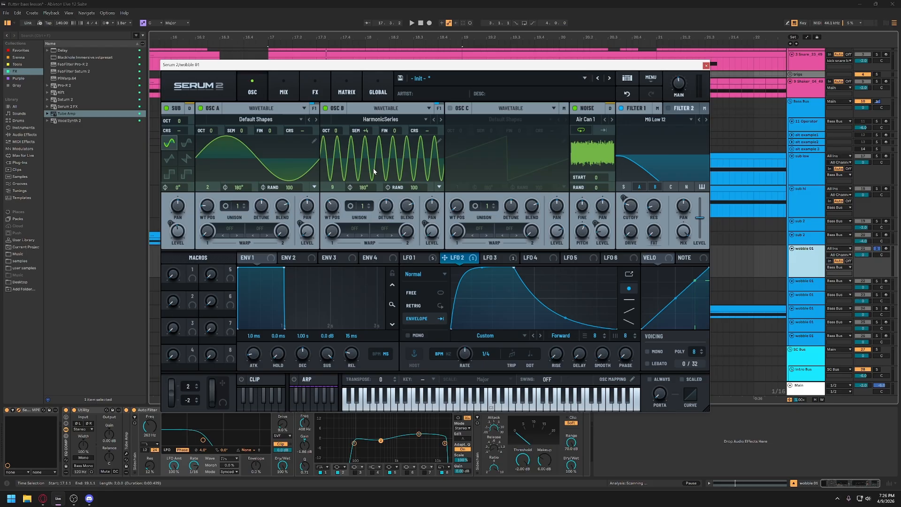
{"action": "left_click", "coordinate": [365, 132], "text": "ctrl"}
{"action": "left_click", "coordinate": [410, 258]}
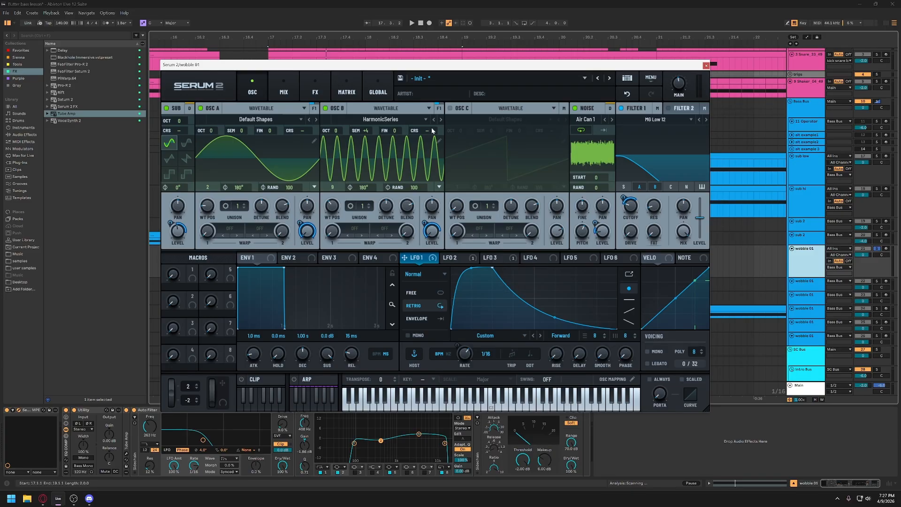
{"action": "left_click_drag", "start_coordinate": [469, 66], "coordinate": [495, 29]}
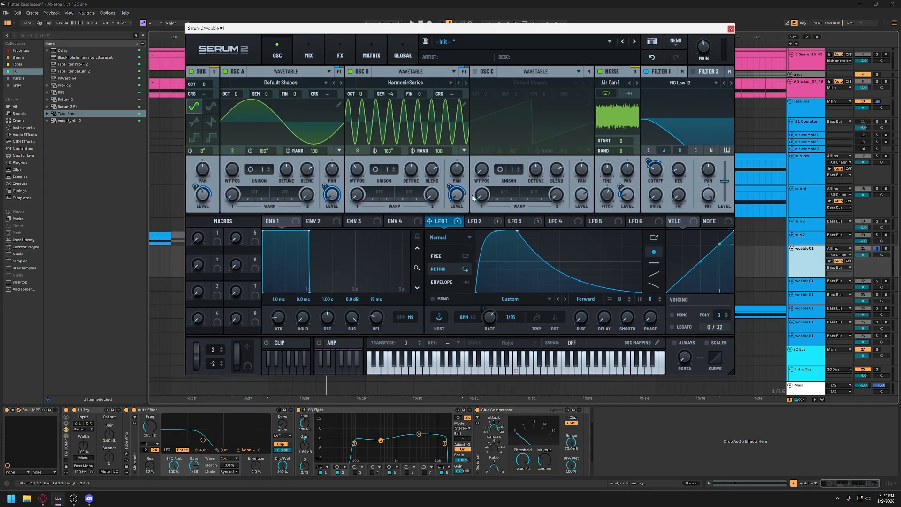
- Turn off Filter 1 and the track's external effect devices, and play the clip to hear the unfiltered patch
{"action": "left_click", "coordinate": [647, 72]}
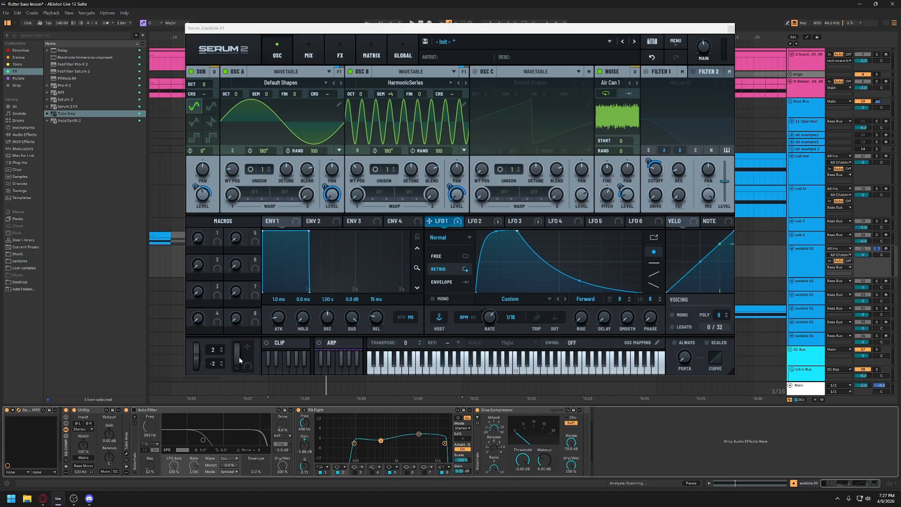
{"action": "left_click", "coordinate": [66, 410], "text": "alt"}
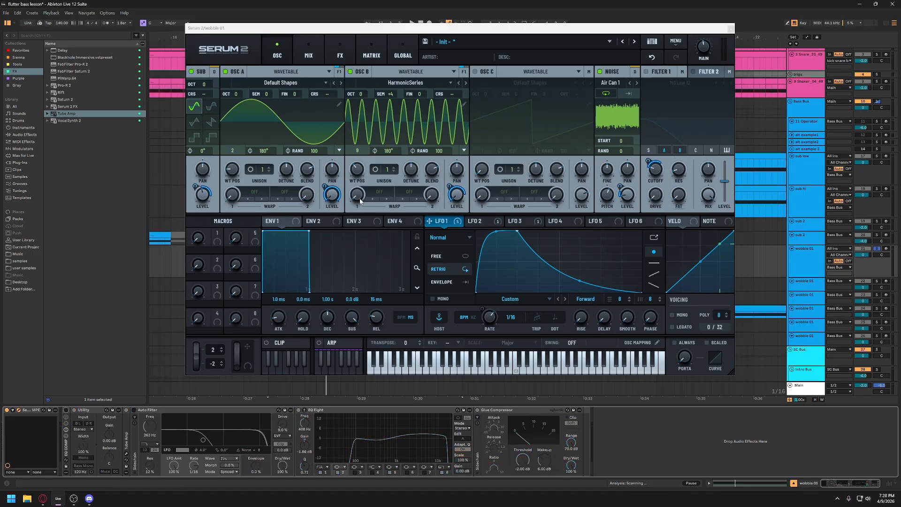
{"action": "key", "text": "space"}
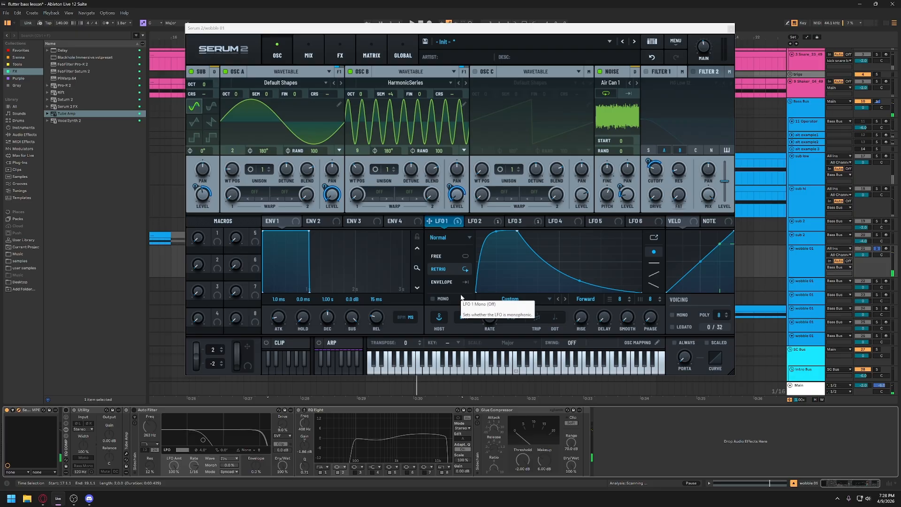
- Turn Filter 1 back on and lower its cutoff to about 8 Hz during playback
{"action": "left_click", "coordinate": [646, 72]}
{"action": "left_click", "coordinate": [663, 150]}
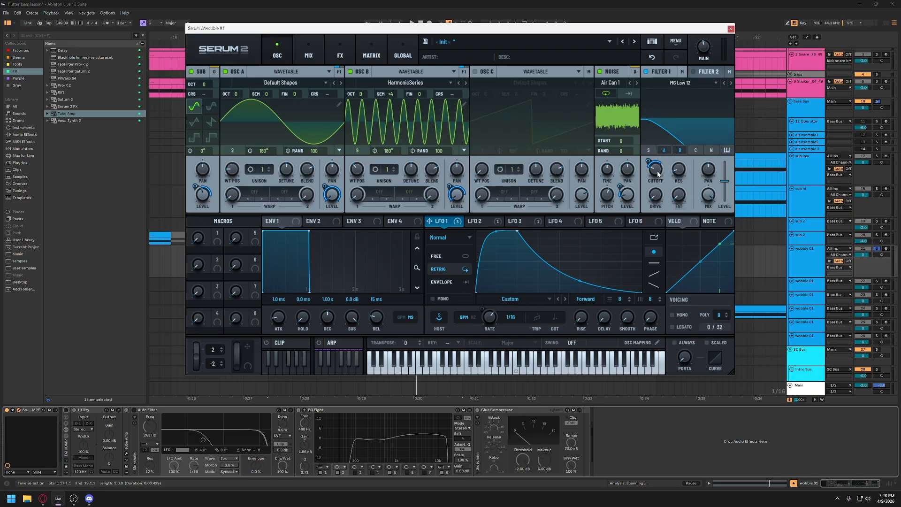
{"action": "mouse_move", "coordinate": [659, 170]}
{"action": "left_click_drag", "start_coordinate": [659, 171], "coordinate": [657, 186]}
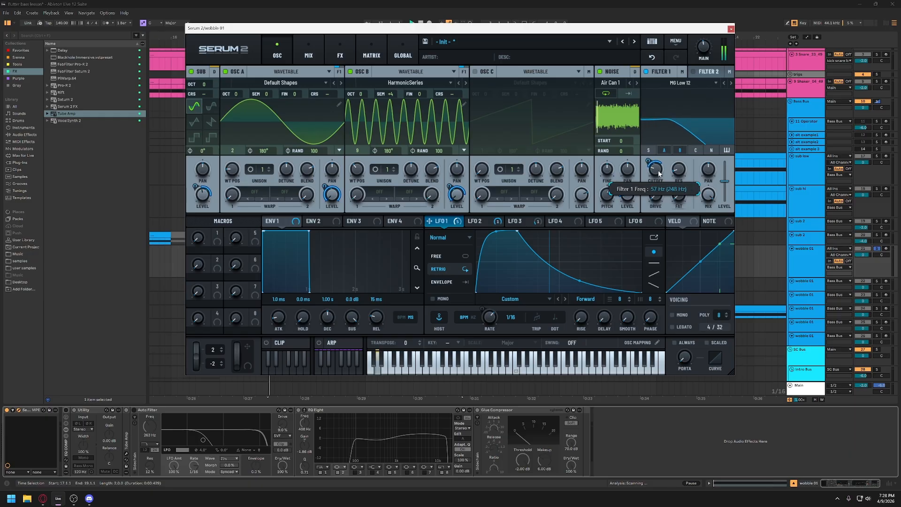
{"action": "key", "text": "space"}
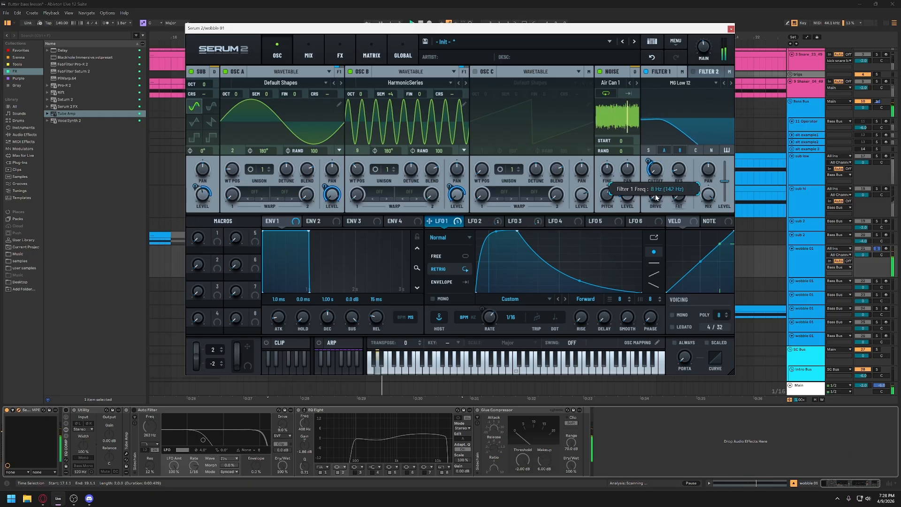
- Raise the Filter 1 cutoff again and switch the filter type to MG Low 24
{"action": "left_click_drag", "start_coordinate": [657, 186], "coordinate": [660, 164]}
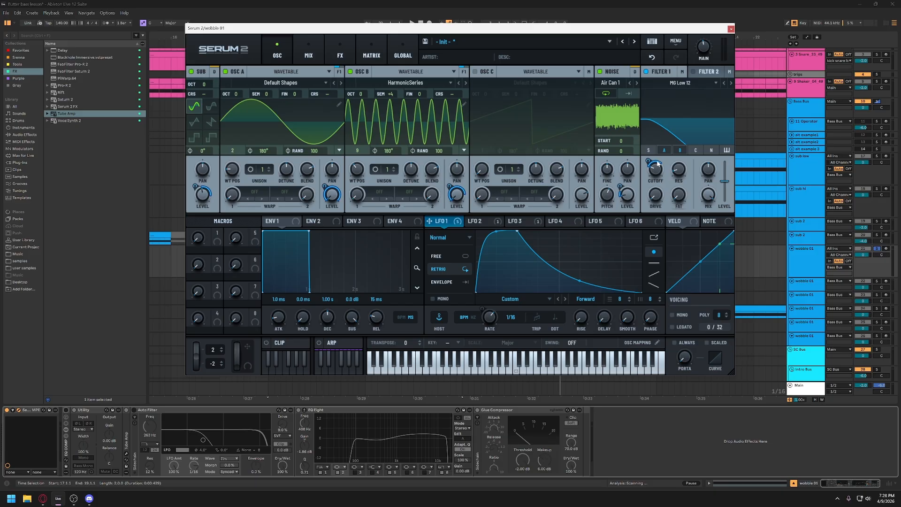
{"action": "left_click", "coordinate": [730, 82]}
{"action": "left_click", "coordinate": [730, 82]}
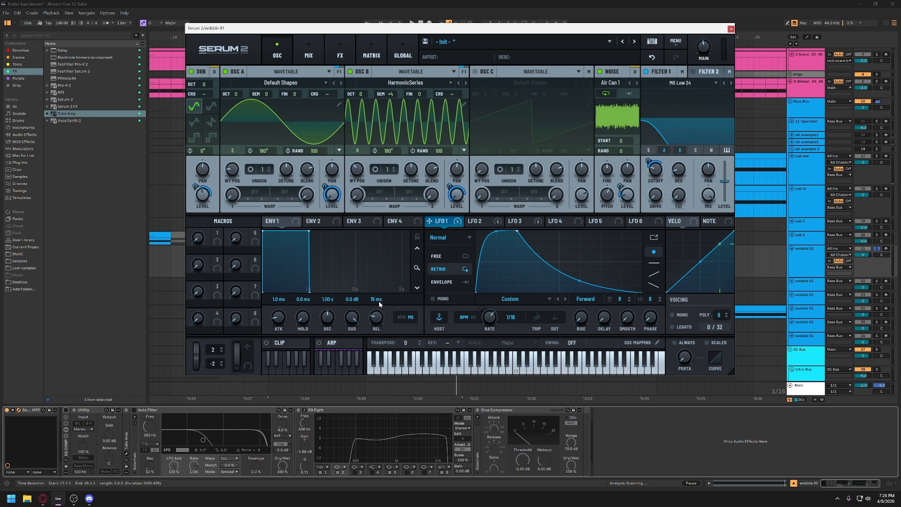
- Re-enable the track's external effect devices, inspect the Auto Filter's LFO wave options, and play the clip through the chain
{"action": "left_click", "coordinate": [142, 413]}
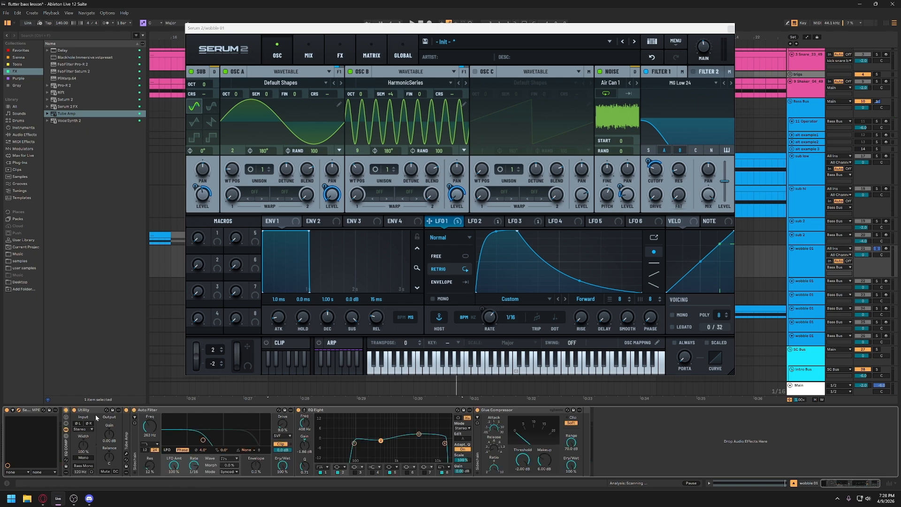
{"action": "left_click", "coordinate": [193, 413]}
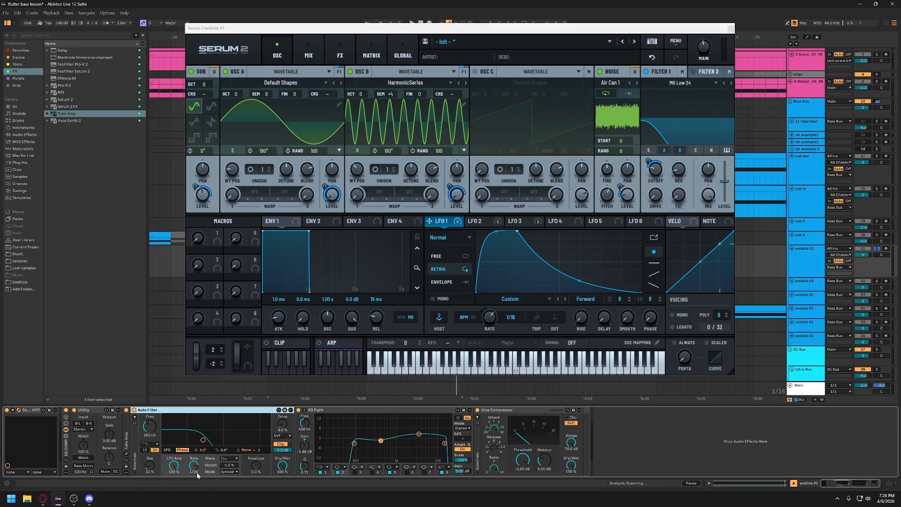
{"action": "left_click", "coordinate": [231, 460]}
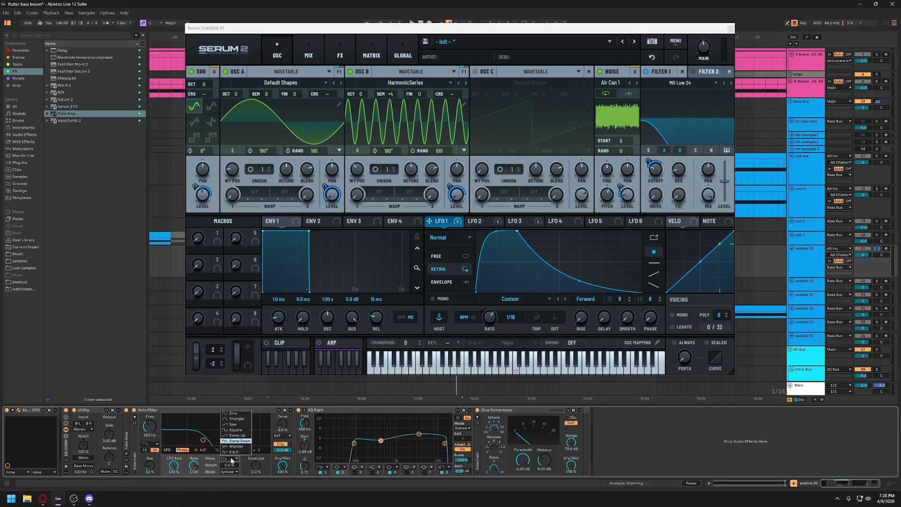
{"action": "left_click", "coordinate": [231, 459]}
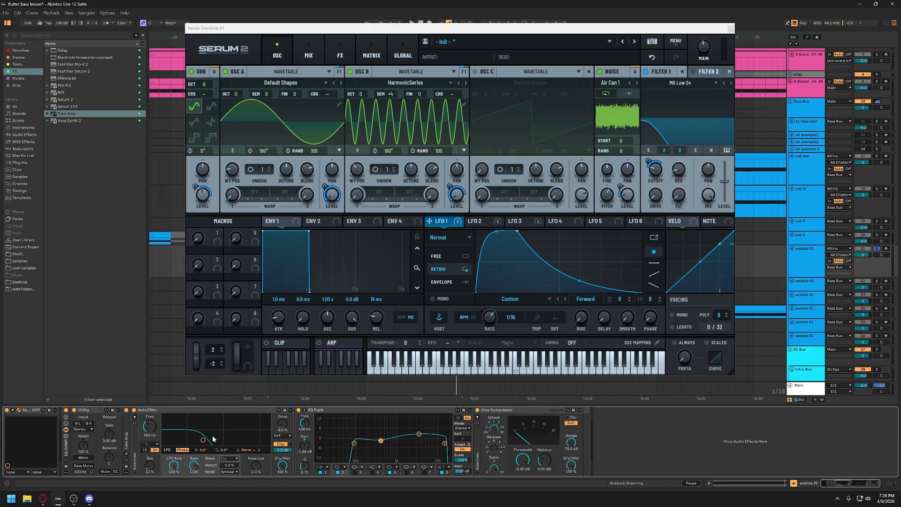
{"action": "key", "text": "space"}
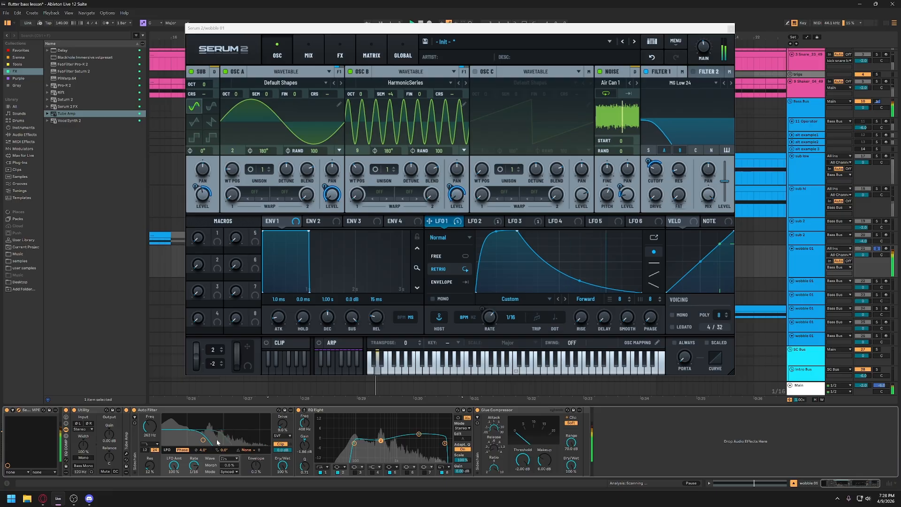
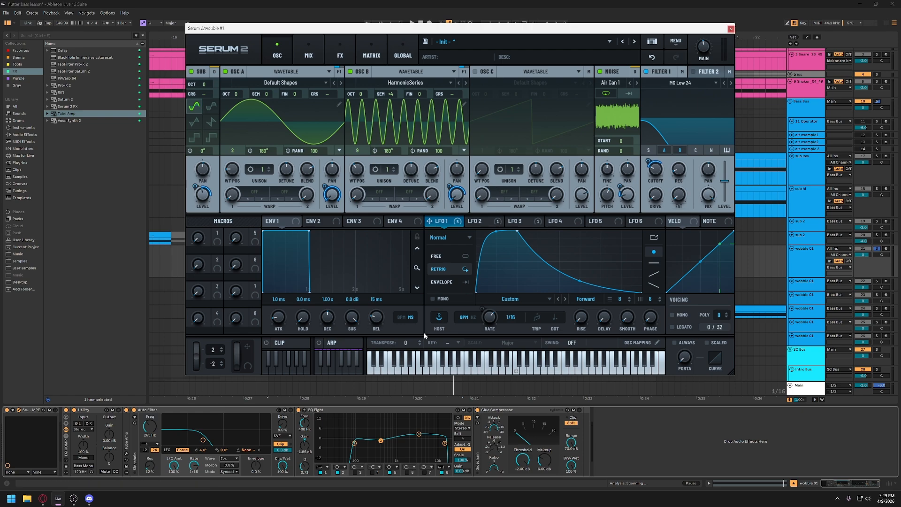
- Solo the sub low and sub hi tracks together with wobble 01 and play the section
{"action": "left_click", "coordinate": [341, 434]}
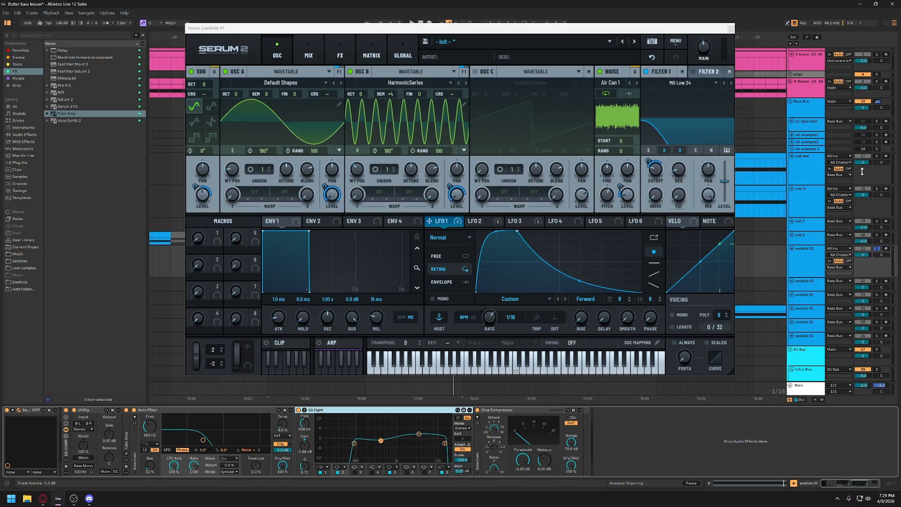
{"action": "left_click", "coordinate": [876, 189]}
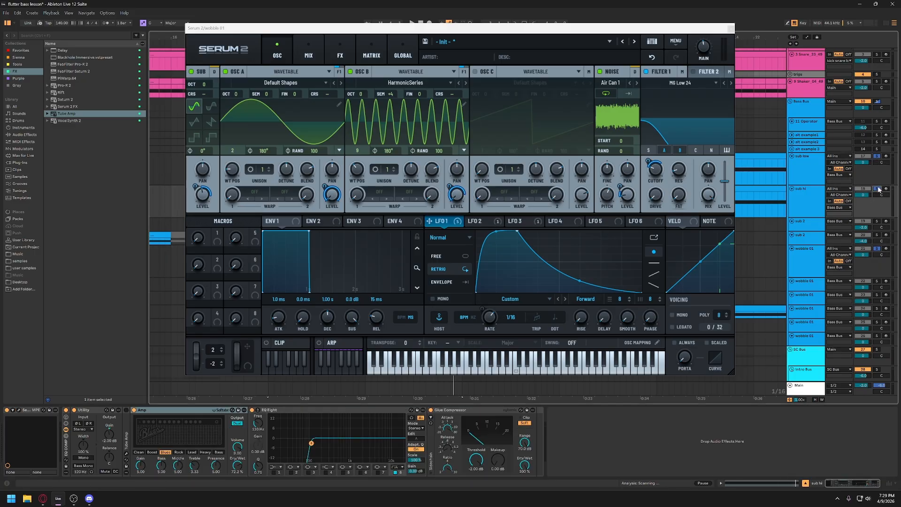
{"action": "left_click_drag", "start_coordinate": [604, 29], "coordinate": [463, 62]}
{"action": "key", "text": "space"}
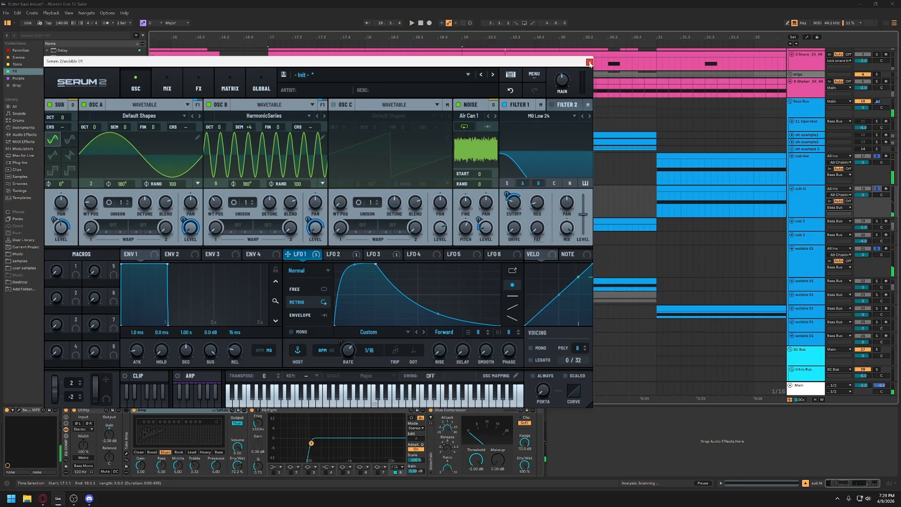
{"action": "left_click_drag", "start_coordinate": [542, 65], "coordinate": [586, 50]}
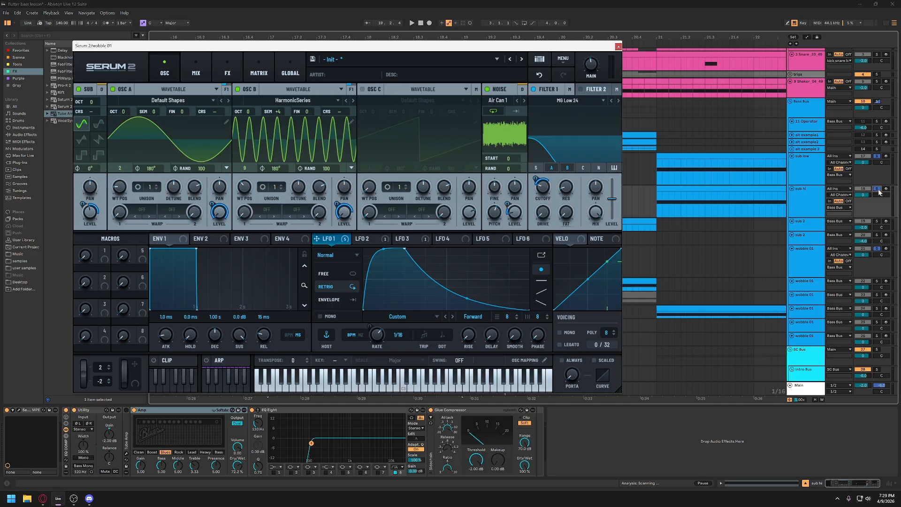
- Play wobble 01 with only sub low soloed beside it, compare it with sub hi added, and close the synth window
{"action": "left_click", "coordinate": [807, 165]}
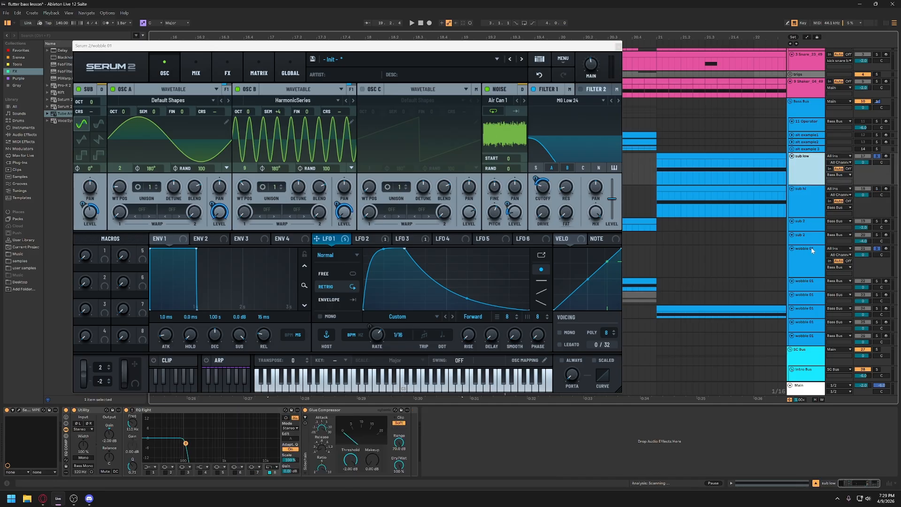
{"action": "key", "text": "space"}
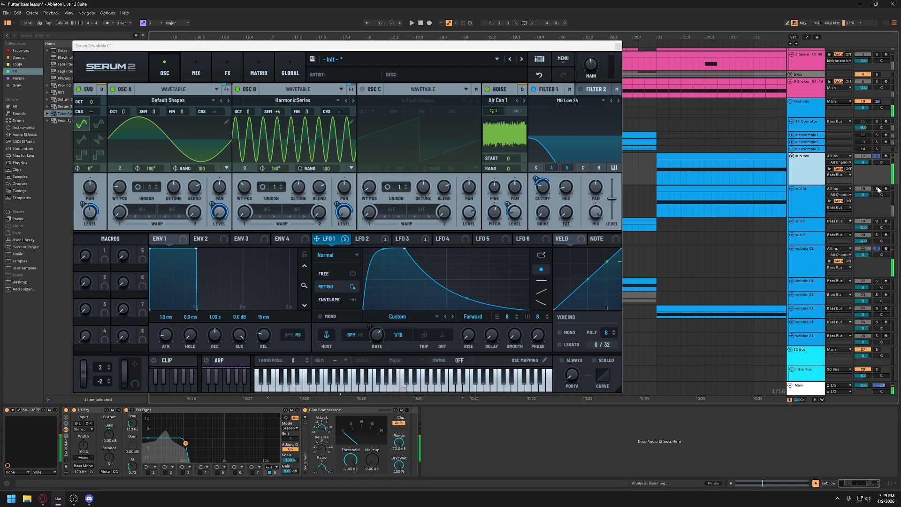
{"action": "left_click", "coordinate": [876, 189], "text": "ctrl"}
{"action": "left_click", "coordinate": [802, 205]}
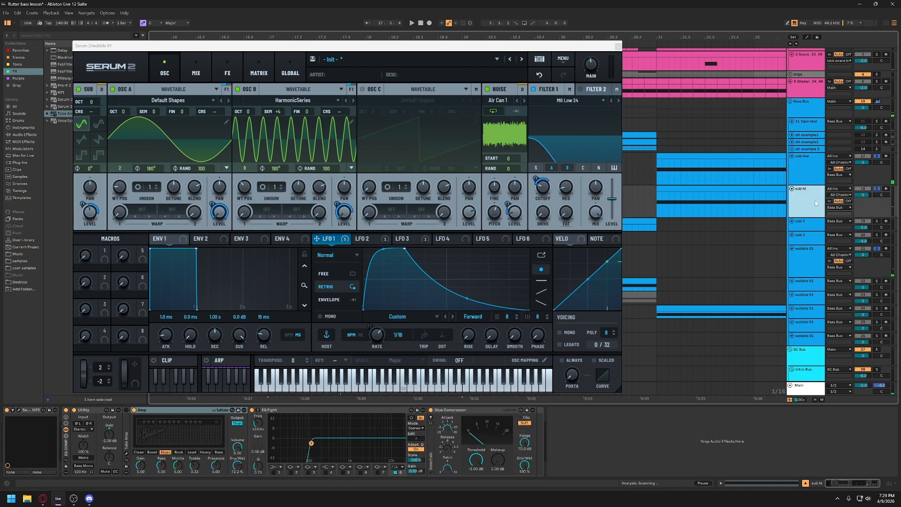
{"action": "key", "text": "space"}
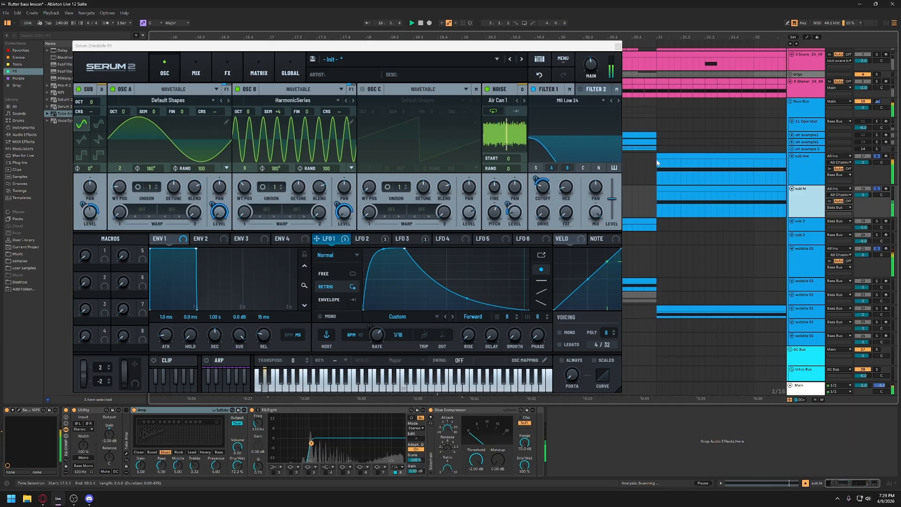
{"action": "key", "text": "space"}
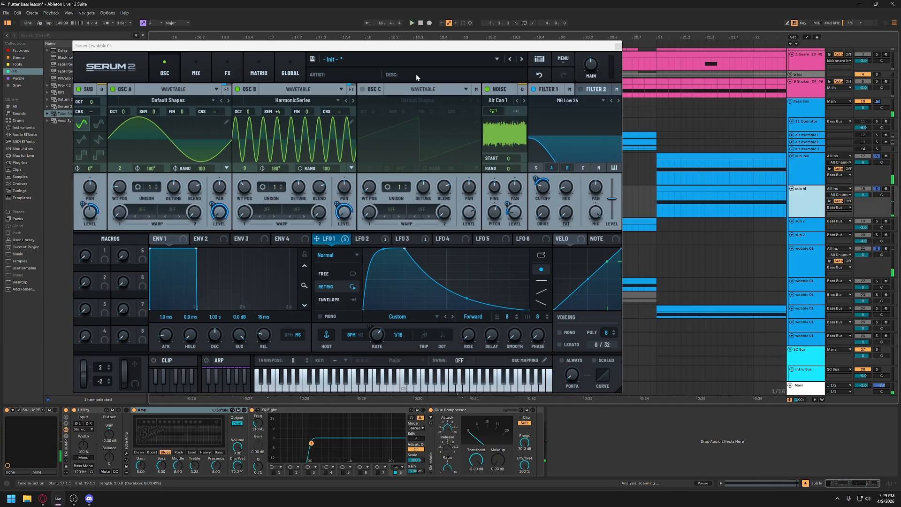
{"action": "left_click_drag", "start_coordinate": [432, 47], "coordinate": [539, 44]}
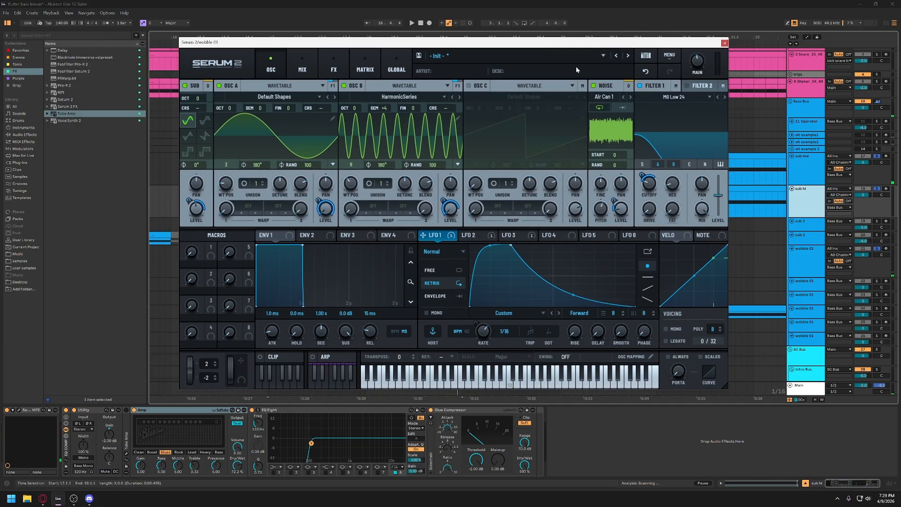
{"action": "left_click", "coordinate": [725, 44]}
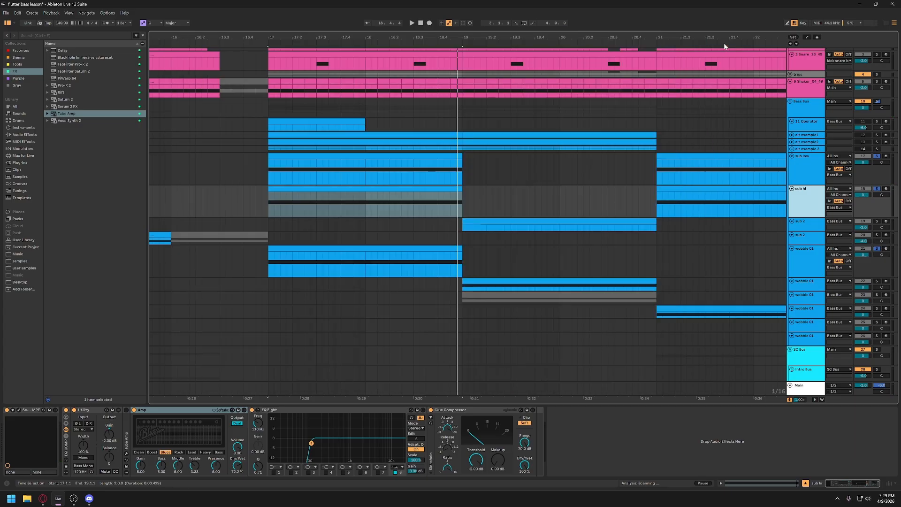
- Recolor the sub low and sub hi tracks purple
{"action": "left_click_drag", "start_coordinate": [442, 37], "coordinate": [413, 8]}
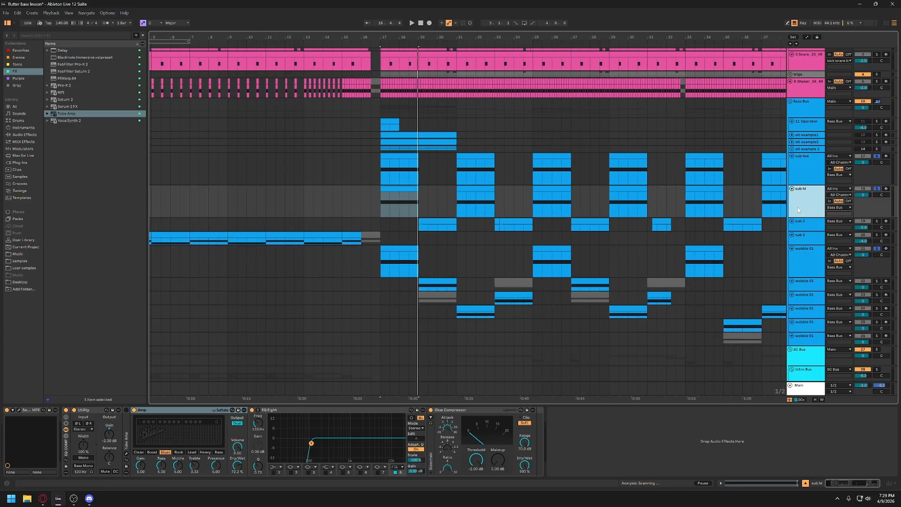
{"action": "left_click", "coordinate": [805, 170], "text": "shift"}
{"action": "right_click", "coordinate": [800, 171]}
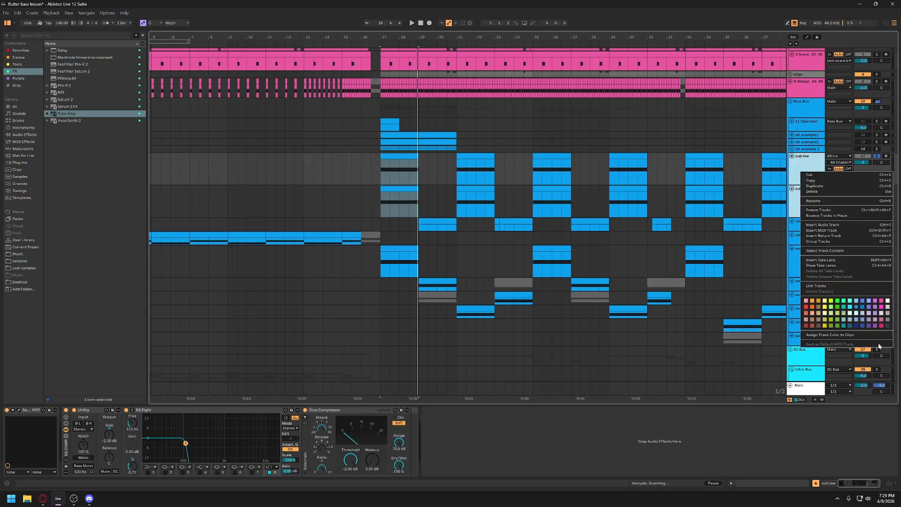
{"action": "left_click", "coordinate": [875, 327]}
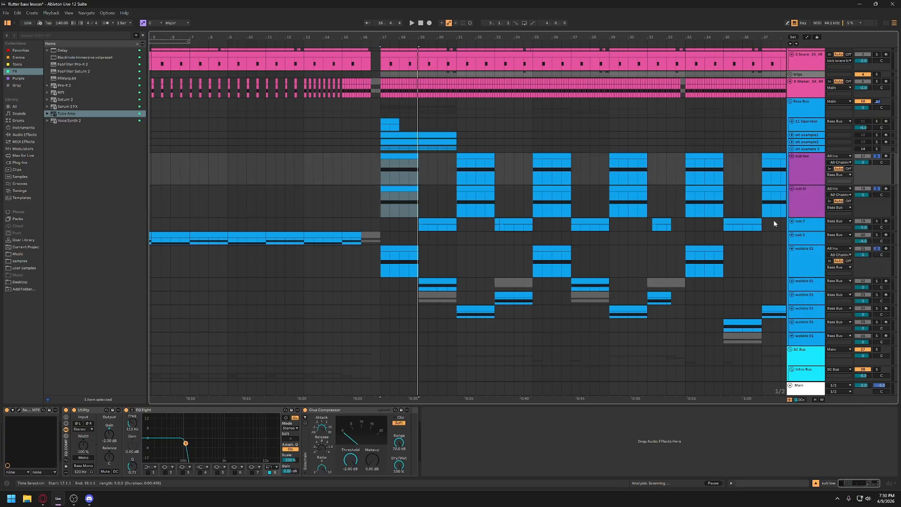
{"action": "left_click", "coordinate": [752, 187]}
- Clear the track solos and play the full arrangement from just before bar 17
{"action": "left_click", "coordinate": [798, 257]}
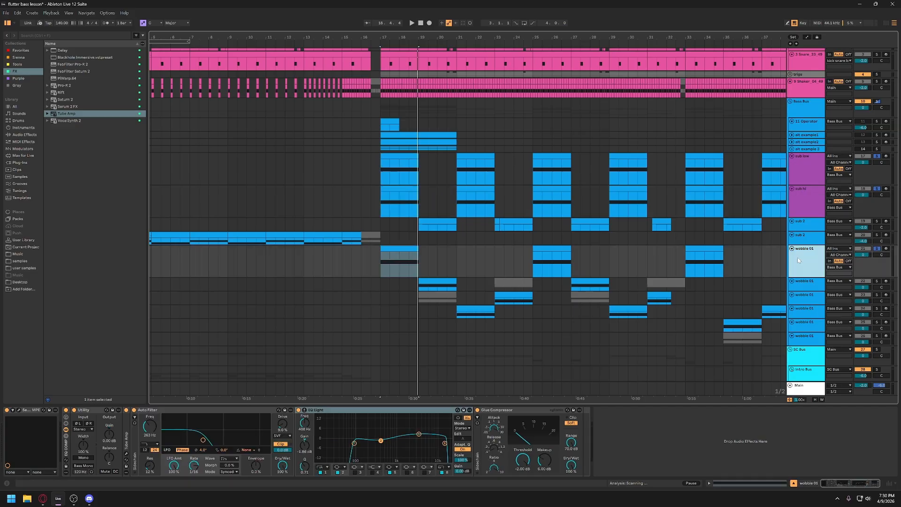
{"action": "scroll", "coordinate": [493, 263], "scroll_direction": "right", "scroll_amount": 2}
{"action": "left_click", "coordinate": [336, 265]}
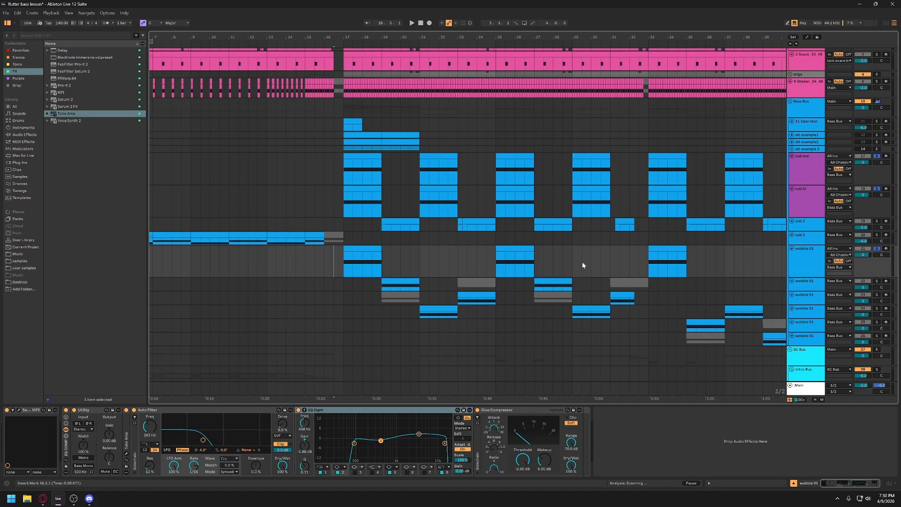
{"action": "left_click", "coordinate": [876, 250]}
{"action": "key", "text": "space"}
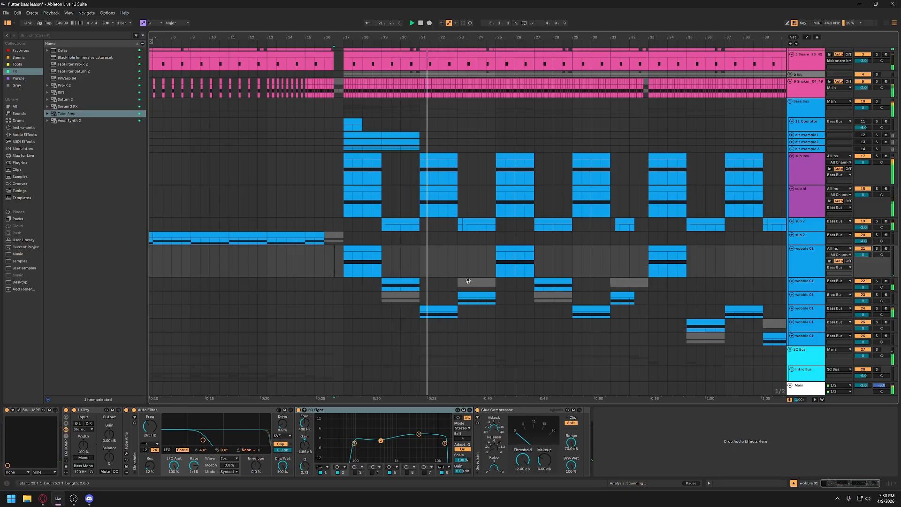
{"action": "left_click", "coordinate": [375, 266]}
{"action": "key", "text": "space"}
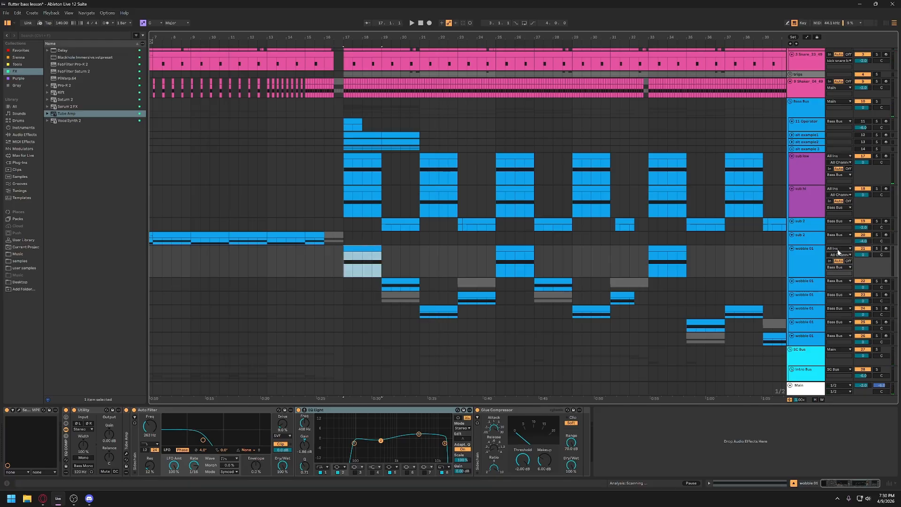
- Enlarge the second wobble 01 track and select its clip at bar 19
{"action": "left_click", "coordinate": [811, 256]}
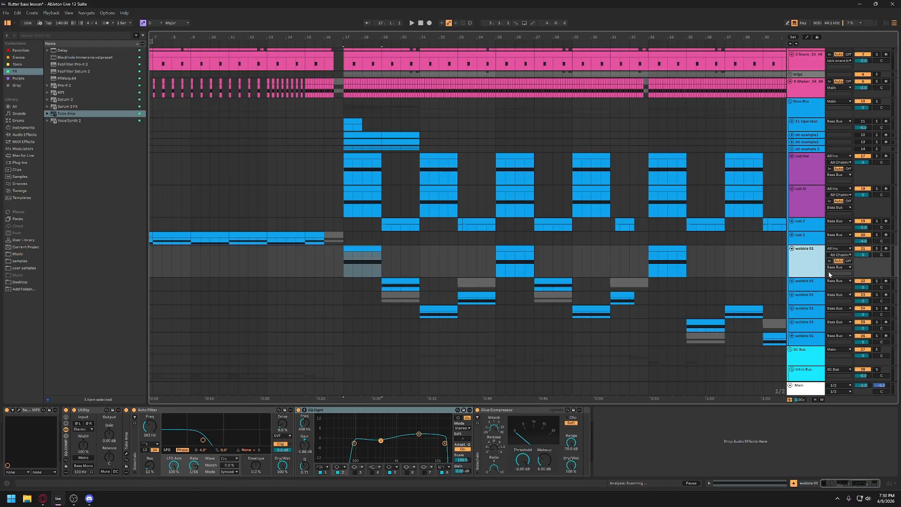
{"action": "left_click", "coordinate": [808, 286]}
{"action": "left_click_drag", "start_coordinate": [797, 290], "coordinate": [797, 303]}
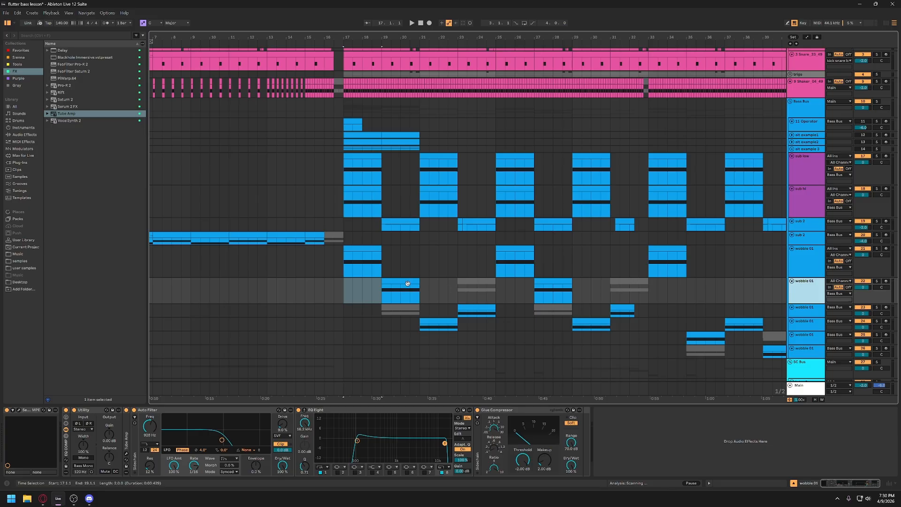
{"action": "left_click", "coordinate": [407, 283]}
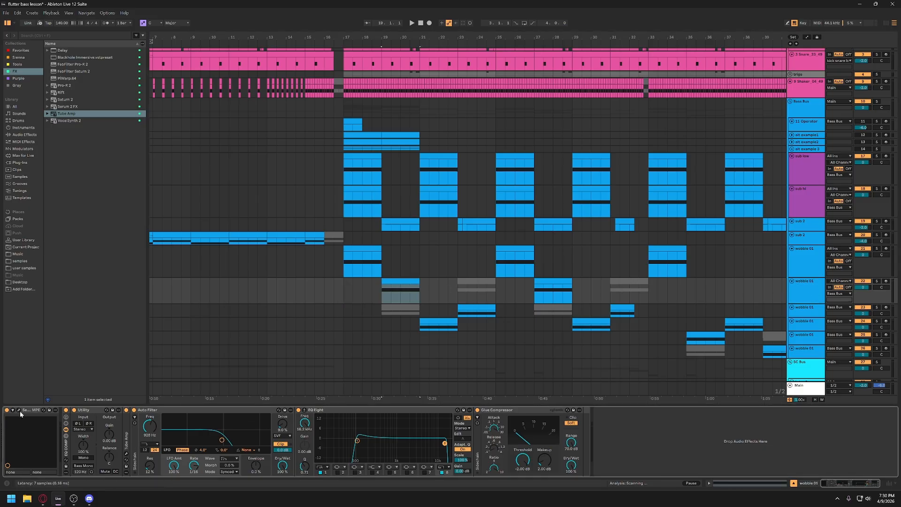
- Solo the second wobble 01 track, play its bar 19 clip, and open its Serum 2 patch
{"action": "left_click", "coordinate": [877, 281]}
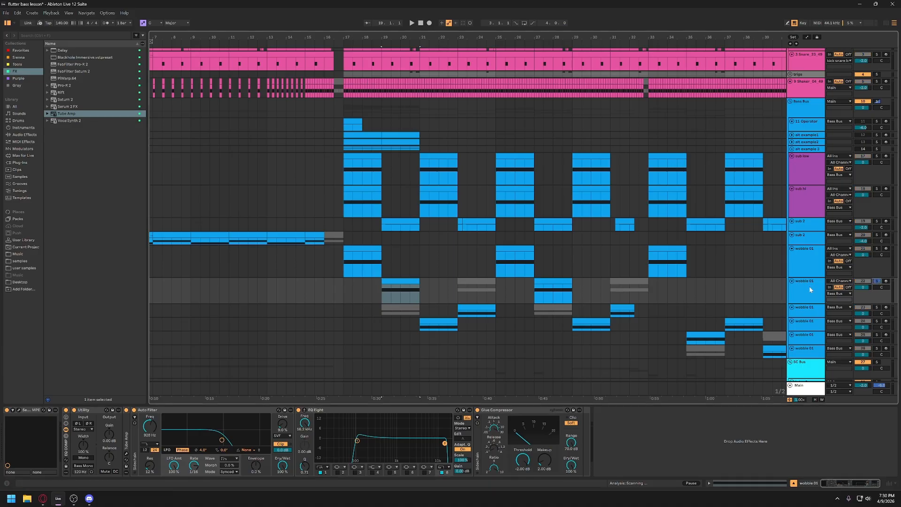
{"action": "key", "text": "space"}
{"action": "left_click", "coordinate": [813, 292]}
{"action": "key", "text": "space"}
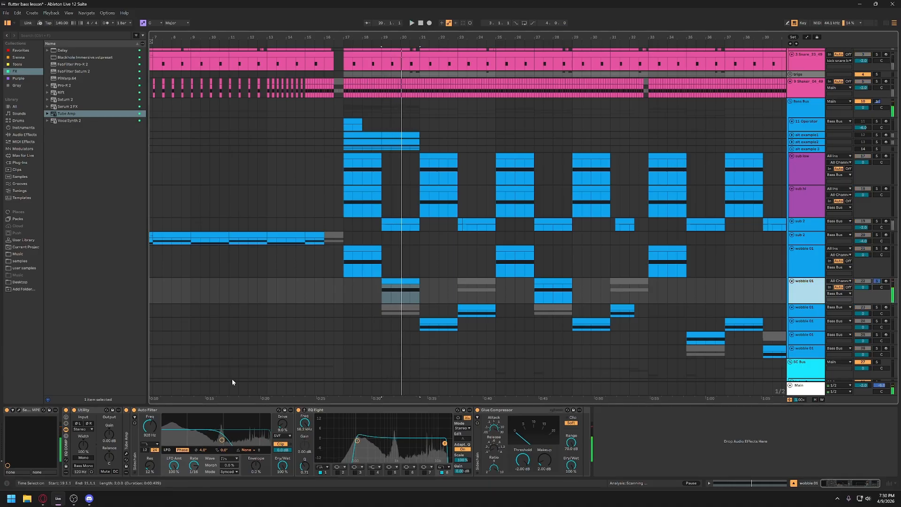
{"action": "left_click", "coordinate": [18, 410]}
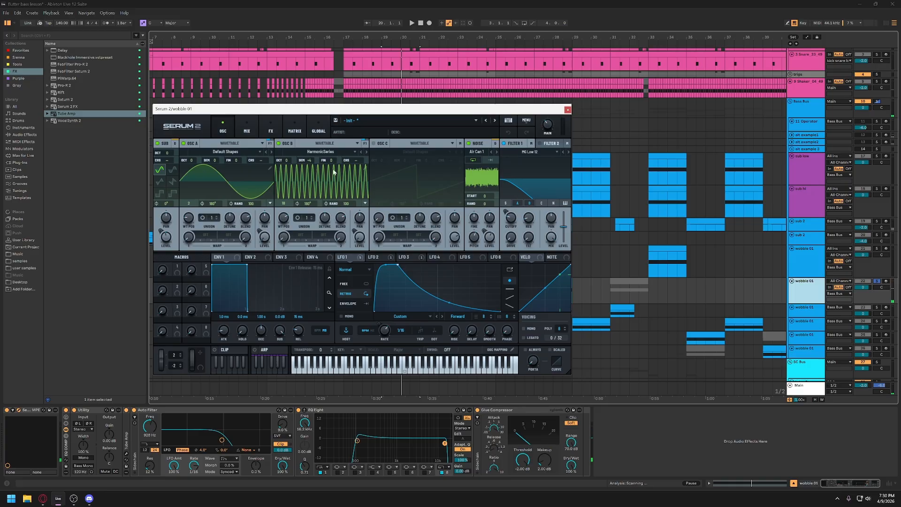
{"action": "left_click_drag", "start_coordinate": [362, 110], "coordinate": [486, 105]}
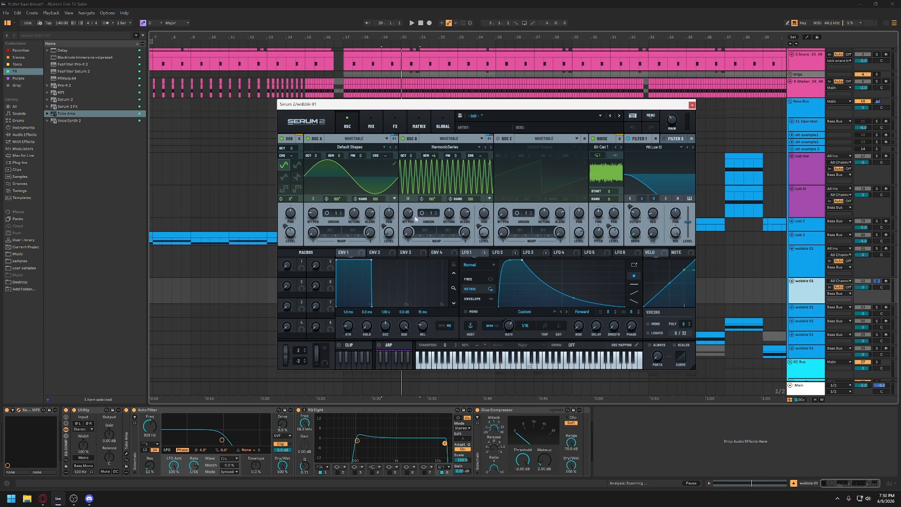
- Lower Osc B's wavetable position to 9 during playback to hear the difference, and raise it back up
{"action": "mouse_move", "coordinate": [410, 214]}
{"action": "key", "text": "space"}
{"action": "left_click_drag", "start_coordinate": [408, 213], "coordinate": [406, 243]}
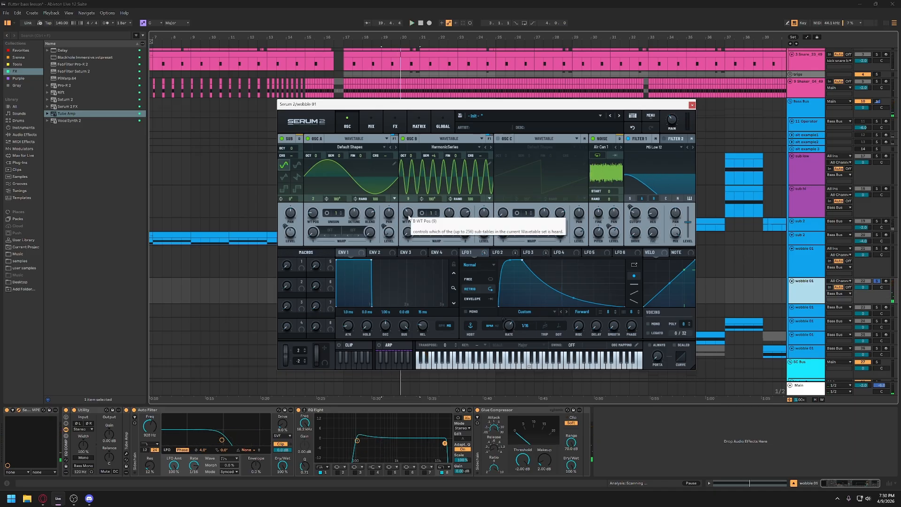
{"action": "left_click_drag", "start_coordinate": [408, 218], "coordinate": [412, 191]}
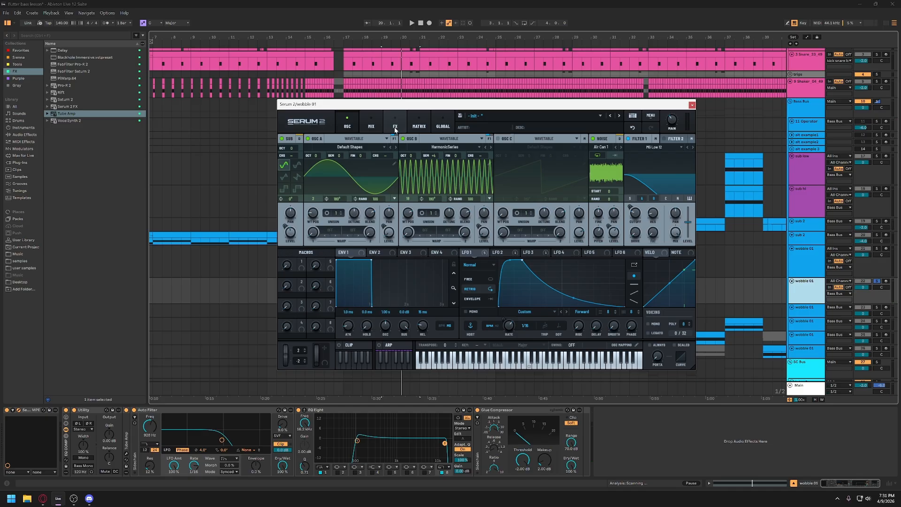
- Show the patch's effects, play the clip while checking the Distortion drive, and close the synth window
{"action": "left_click", "coordinate": [397, 132]}
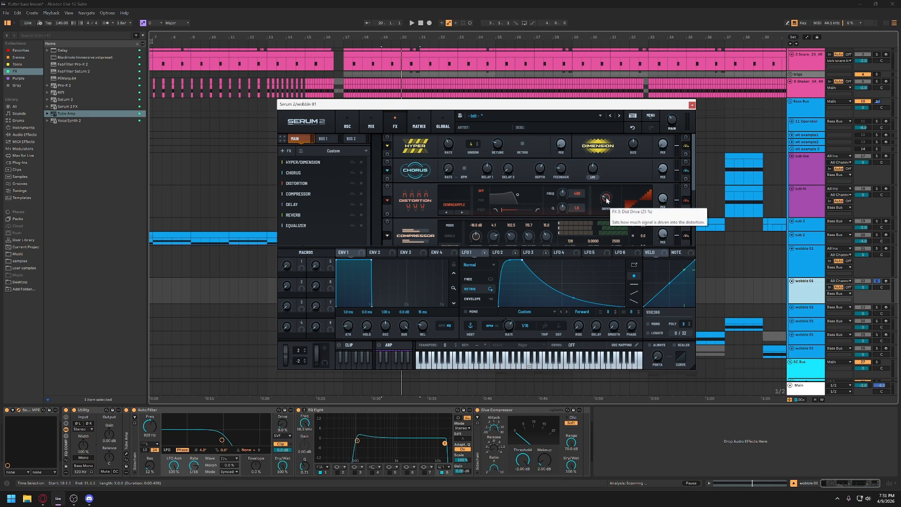
{"action": "key", "text": "space"}
{"action": "mouse_move", "coordinate": [607, 200]}
{"action": "left_mouse_down"}
{"action": "mouse_move", "coordinate": [612, 178]}
{"action": "mouse_move", "coordinate": [607, 200]}
{"action": "left_mouse_up"}
{"action": "key", "text": "space"}
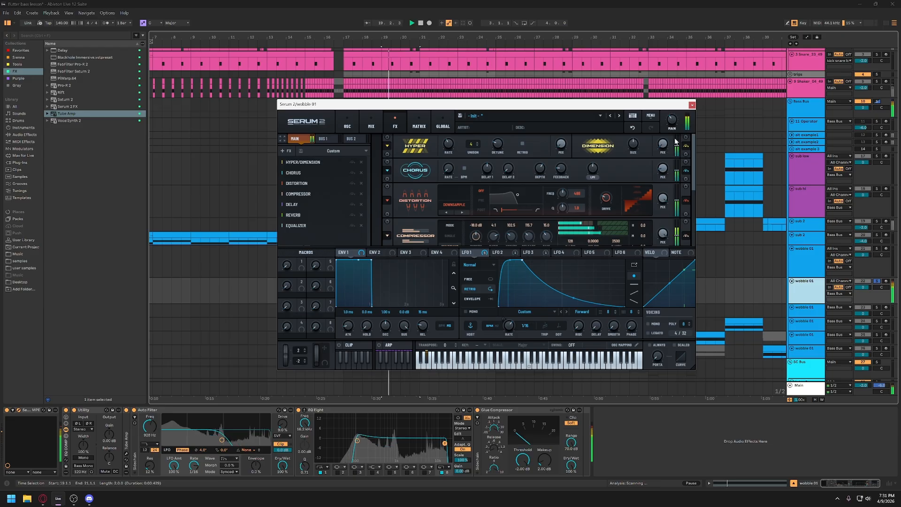
{"action": "left_click", "coordinate": [692, 105]}
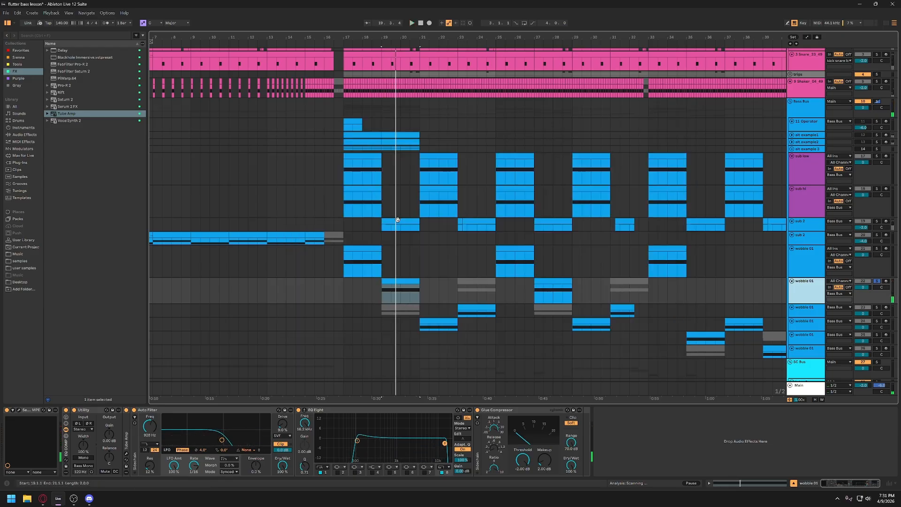
- Enlarge the sub 2 track, select its clip at bar 19, and solo the track
{"action": "left_click", "coordinate": [794, 229]}
{"action": "left_click_drag", "start_coordinate": [795, 231], "coordinate": [796, 244]}
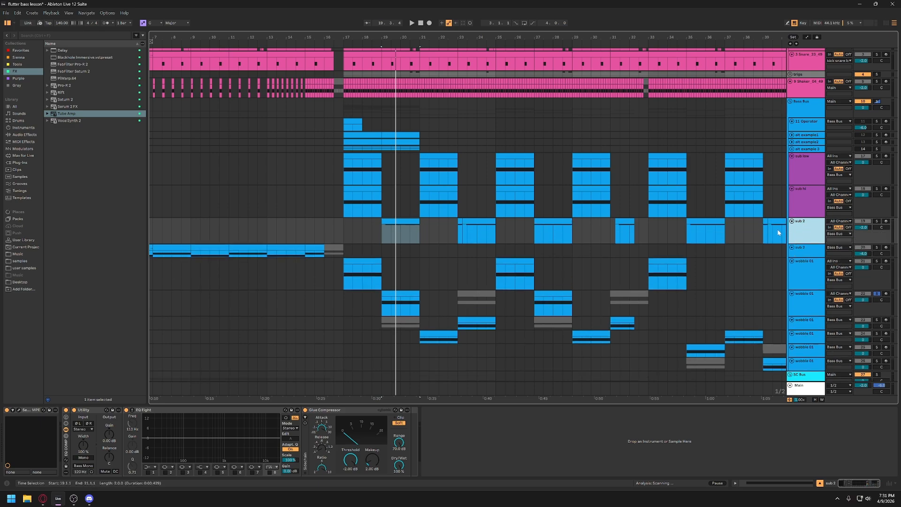
{"action": "scroll", "coordinate": [740, 244], "scroll_direction": "right", "scroll_amount": 3}
{"action": "left_click", "coordinate": [339, 223]}
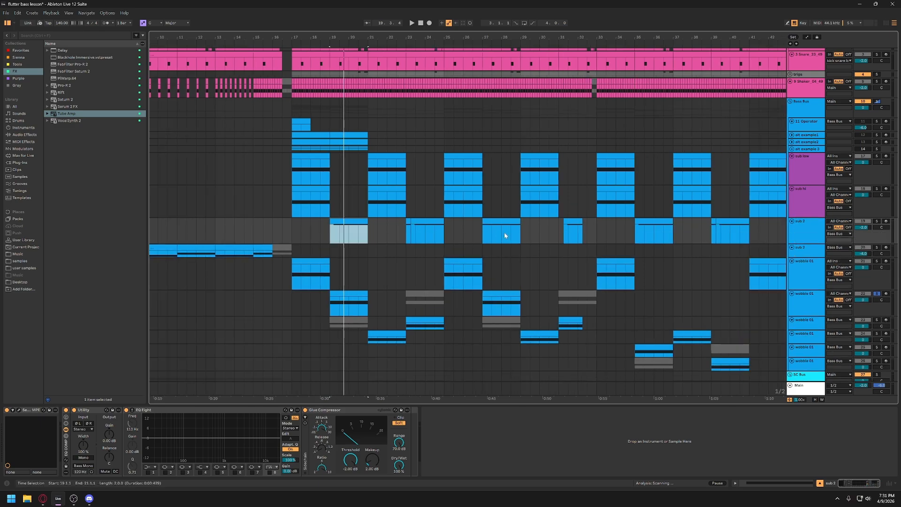
{"action": "left_click", "coordinate": [817, 232]}
{"action": "left_click", "coordinate": [877, 221]}
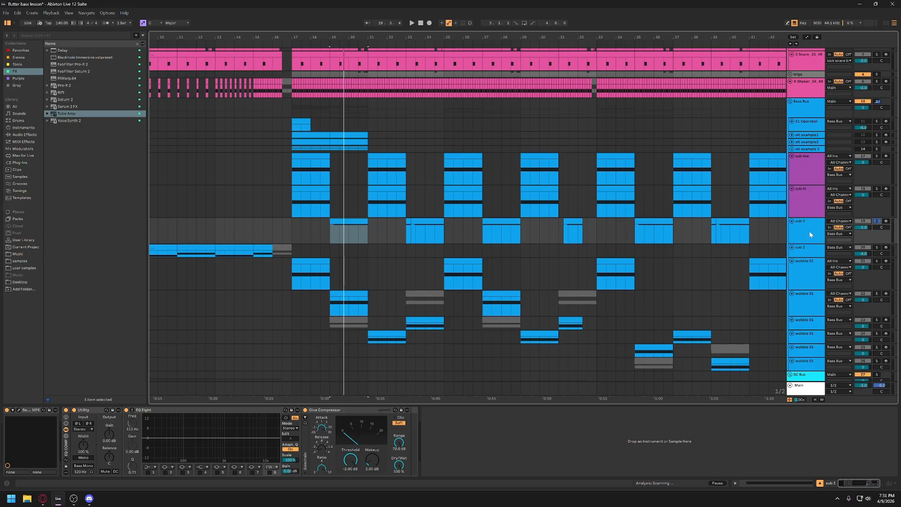
- Check the sub low track's device chain, return to sub 2, and open its Serum 2 patch
{"action": "left_click", "coordinate": [808, 183]}
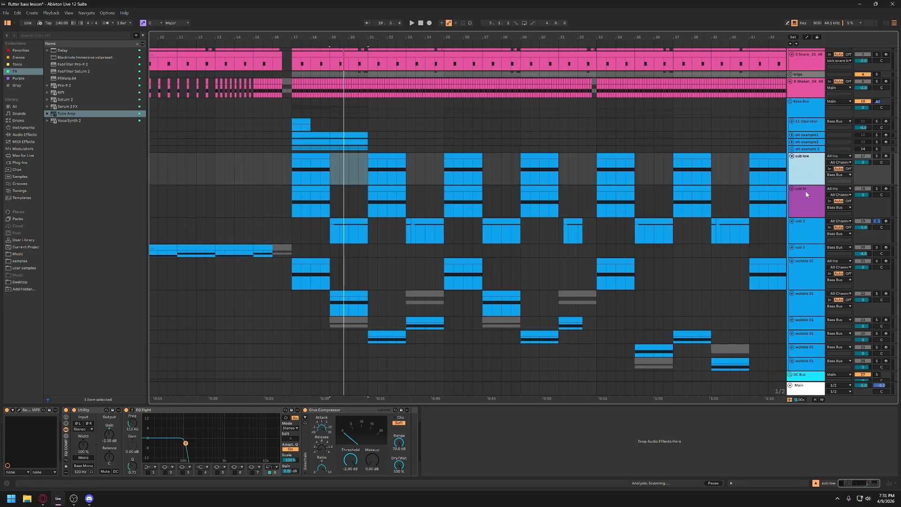
{"action": "left_click", "coordinate": [814, 224]}
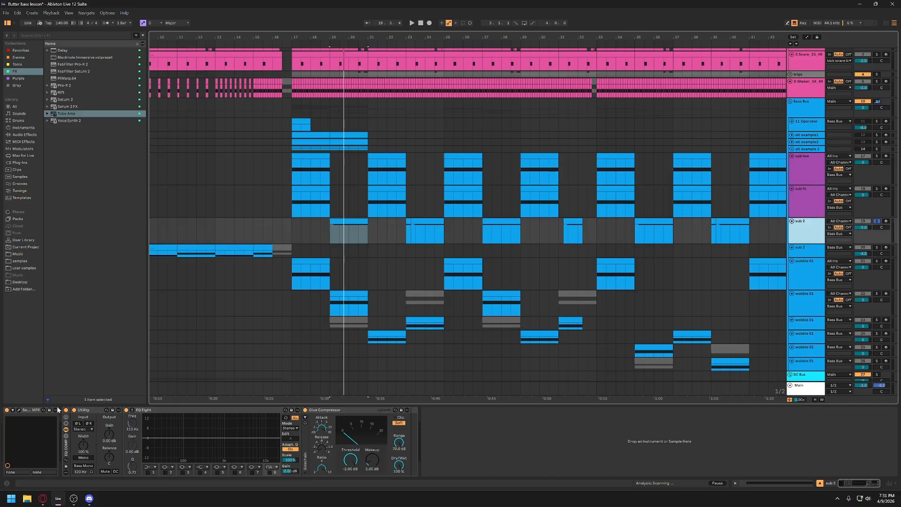
{"action": "left_click", "coordinate": [19, 410]}
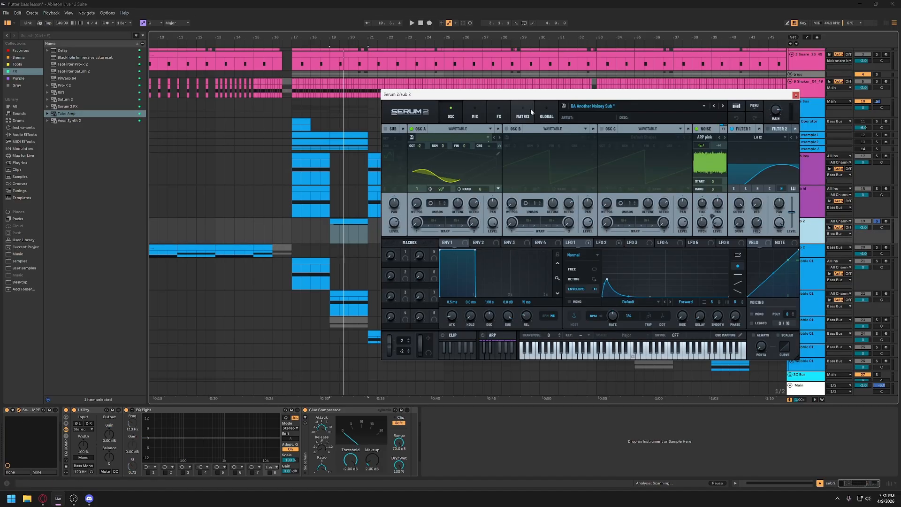
- Examine LFO 2 on the sub 2 patch's noise level, play the clip with its effects shown, and return to the oscillators
{"action": "left_click_drag", "start_coordinate": [530, 93], "coordinate": [567, 98]}
{"action": "left_click", "coordinate": [470, 183]}
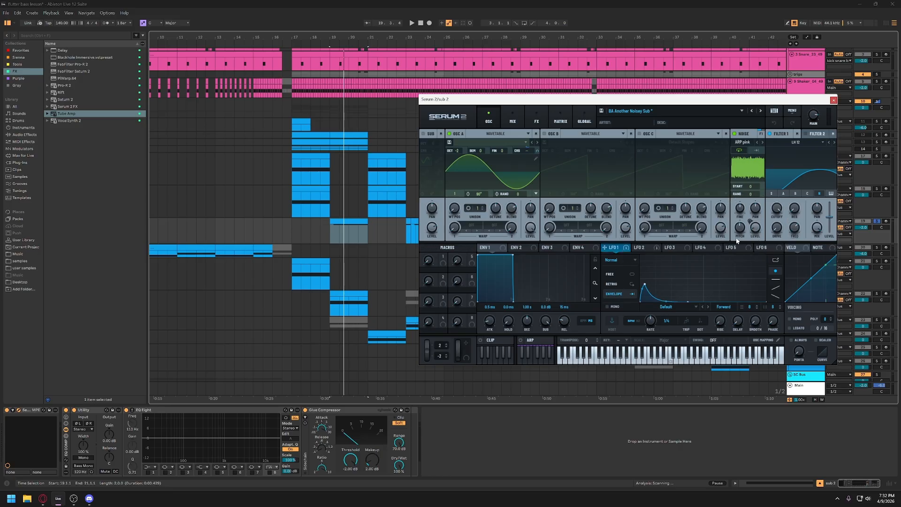
{"action": "left_click", "coordinate": [643, 247]}
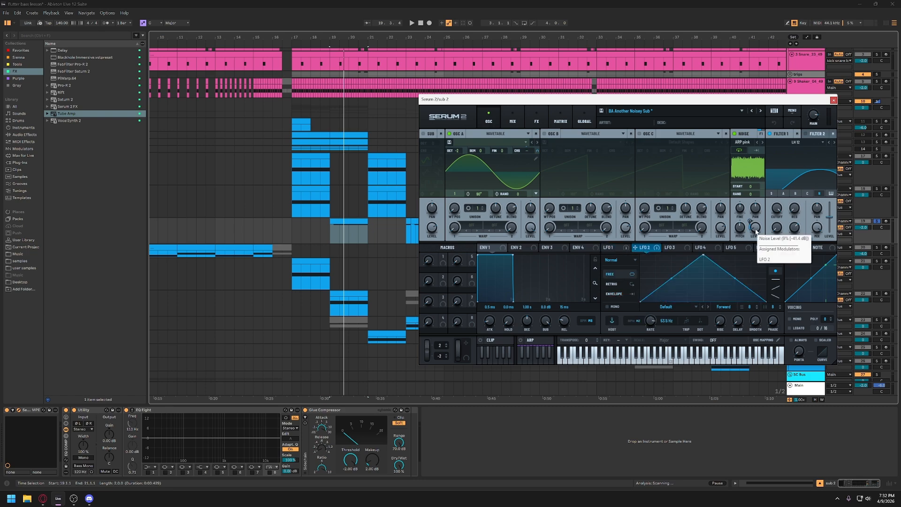
{"action": "left_click", "coordinate": [537, 117]}
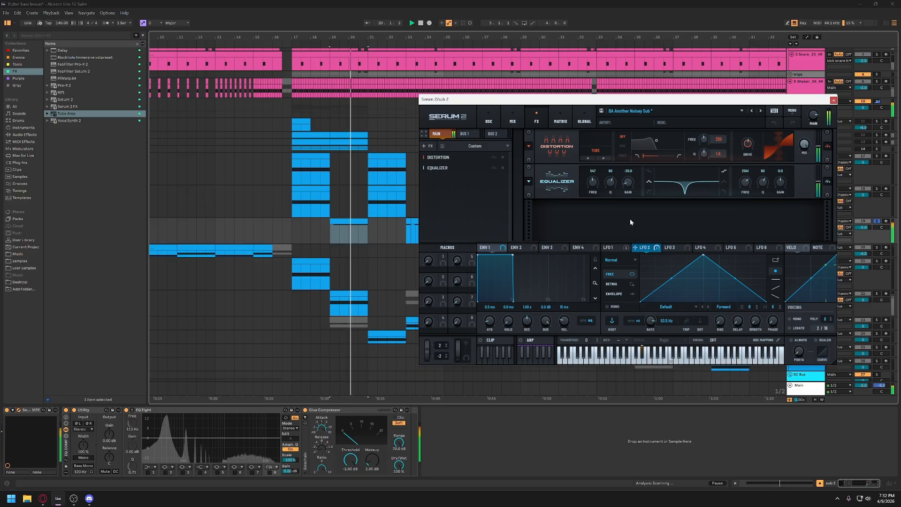
{"action": "left_click_drag", "start_coordinate": [491, 99], "coordinate": [459, 102]}
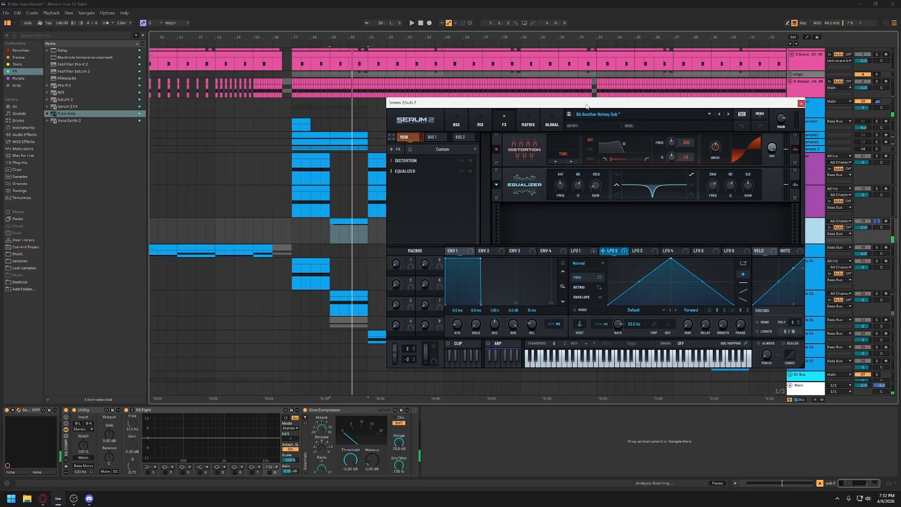
{"action": "left_click", "coordinate": [456, 123]}
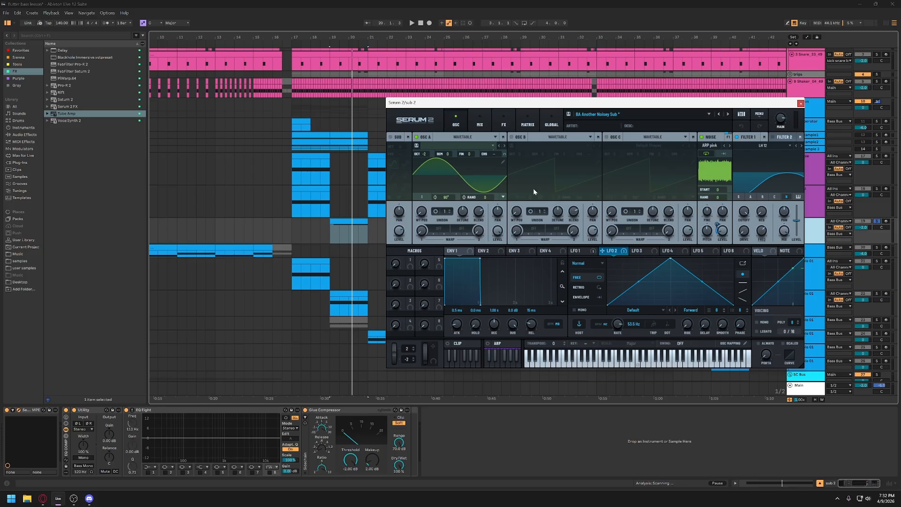
- Audition the soloed sub low clip at bar 17, add sub hi to the solo, and close the synth window
{"action": "left_click", "coordinate": [876, 188]}
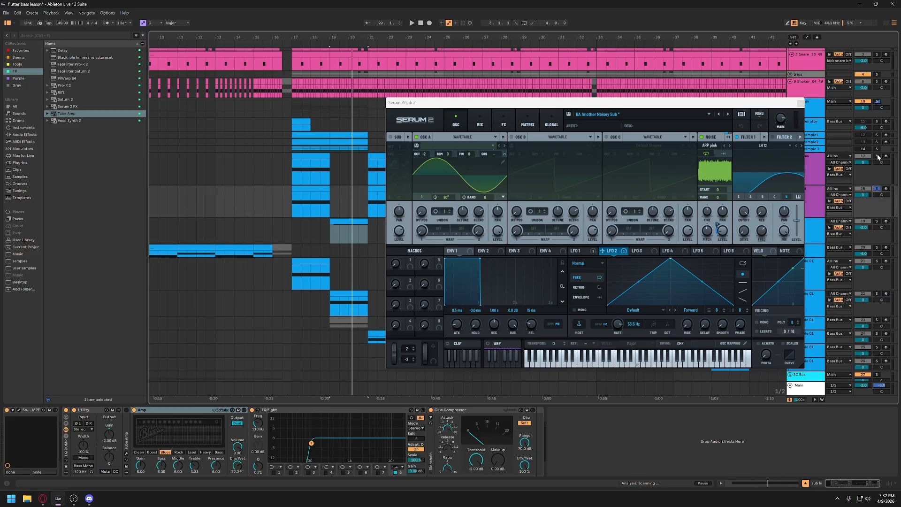
{"action": "left_click", "coordinate": [876, 157]}
{"action": "left_click", "coordinate": [323, 156]}
{"action": "key", "text": "space"}
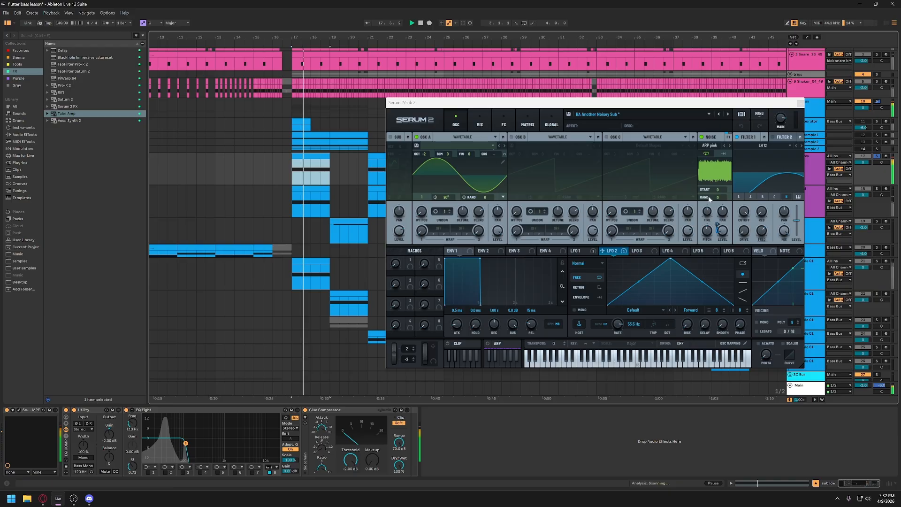
{"action": "left_click", "coordinate": [876, 189]}
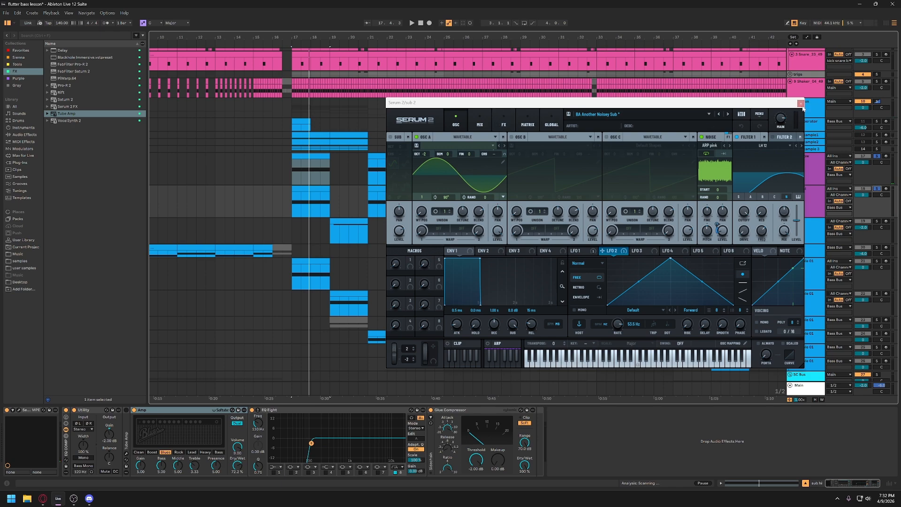
{"action": "left_click", "coordinate": [800, 103]}
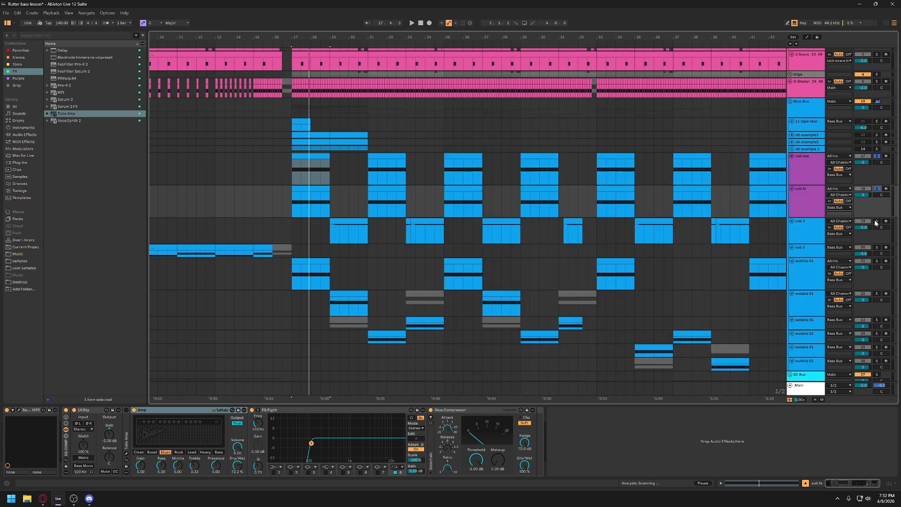
- Solo the sub 2 track and play its clip at bar 19
{"action": "left_click", "coordinate": [876, 222]}
{"action": "left_click", "coordinate": [355, 223]}
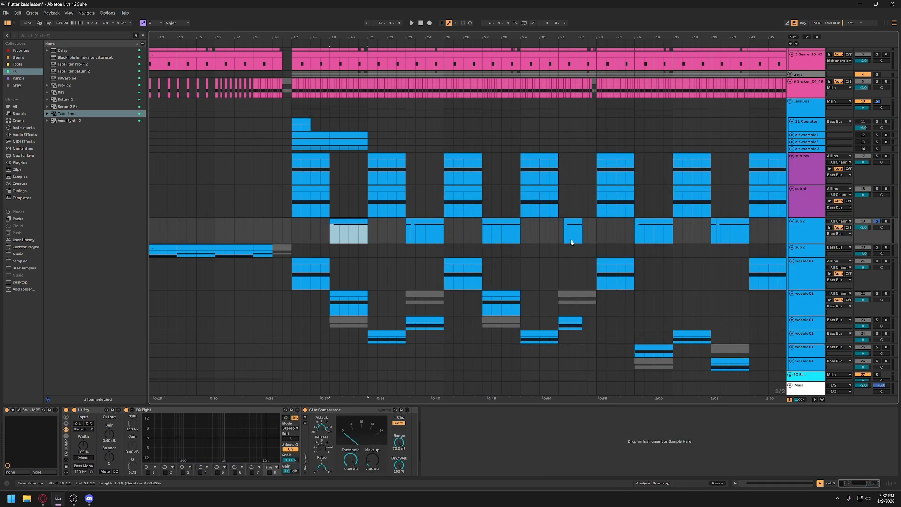
{"action": "key", "text": "space"}
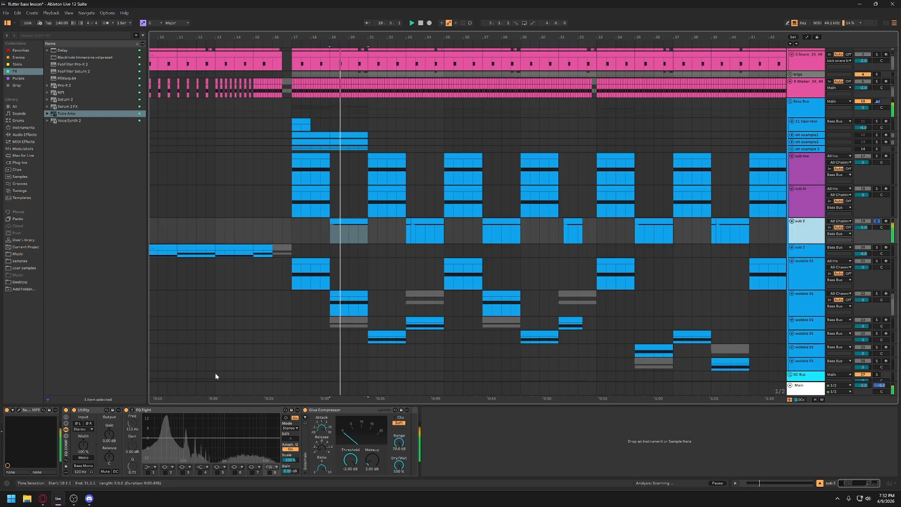
{"action": "key", "text": "space"}
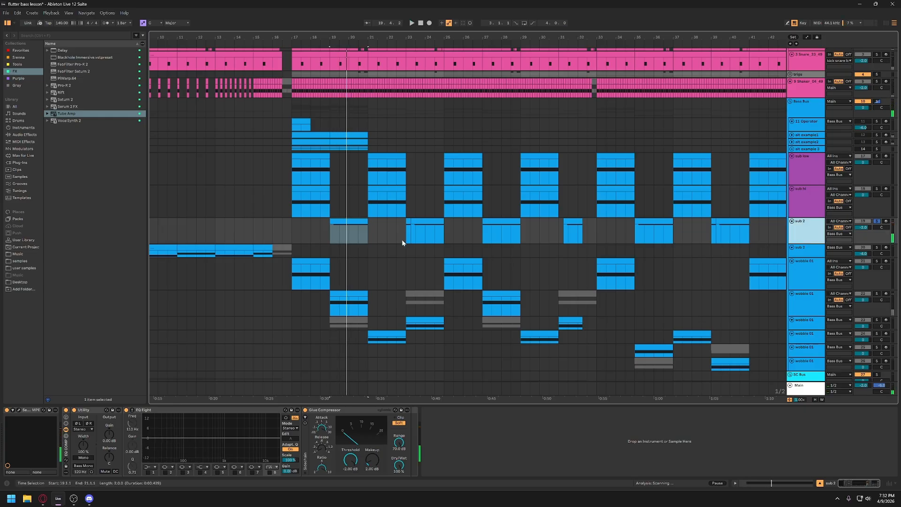
- Add the wobble 01 track with the bar 19 clip to the solo and play it together with sub 2
{"action": "scroll", "coordinate": [401, 242], "scroll_direction": "down", "scroll_amount": 2}
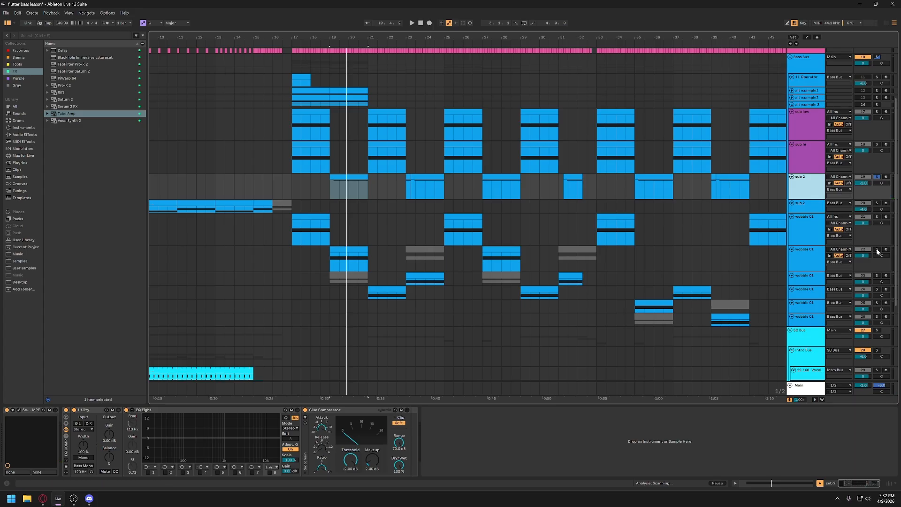
{"action": "left_click", "coordinate": [876, 250]}
{"action": "key", "text": "space"}
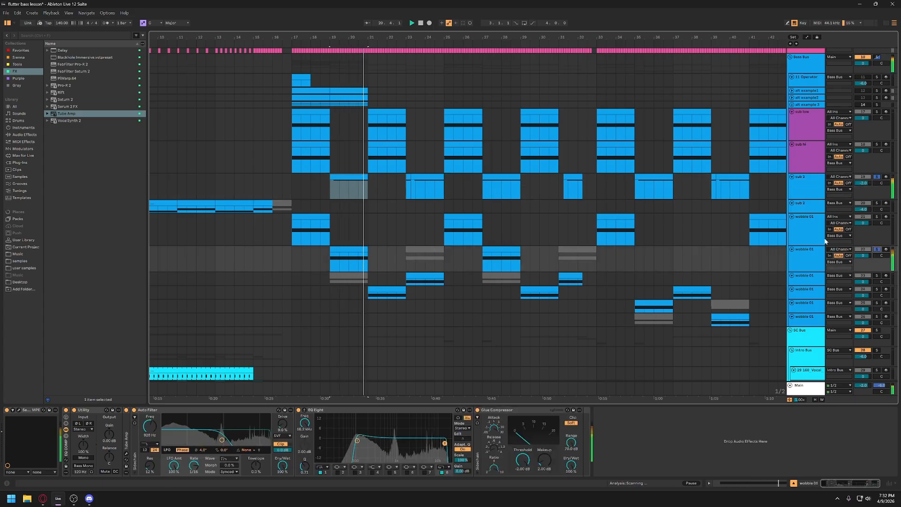
{"action": "key", "text": "space"}
- Clear the track solos, play the full arrangement from bar 17, and deactivate the SC Bus track
{"action": "left_click", "coordinate": [877, 249]}
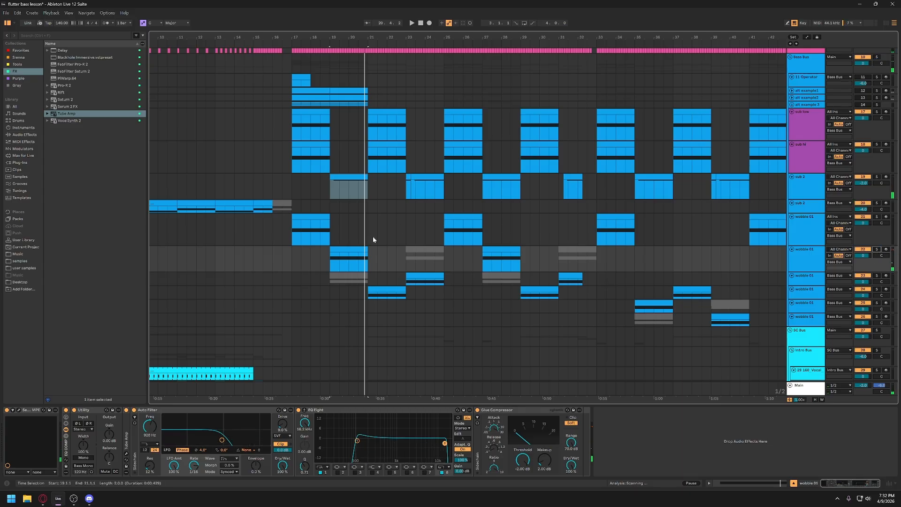
{"action": "left_click", "coordinate": [293, 270]}
{"action": "key", "text": "space"}
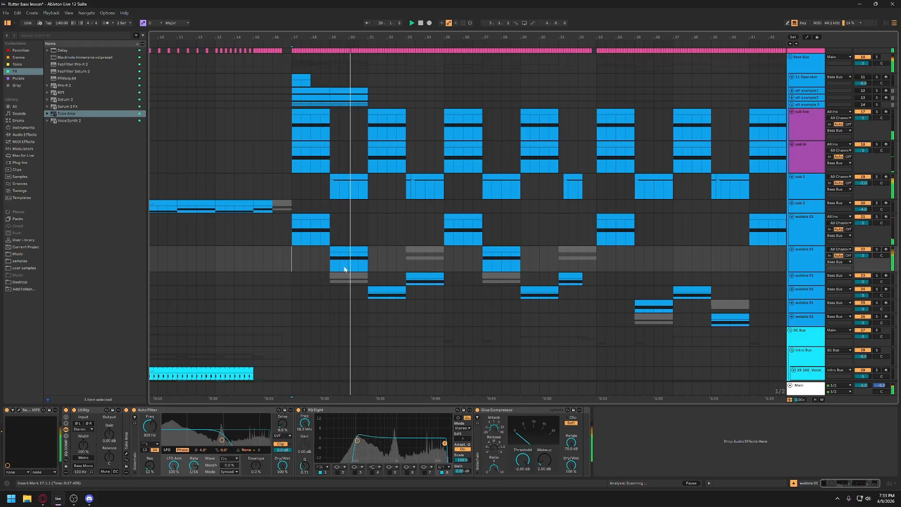
{"action": "scroll", "coordinate": [385, 264], "scroll_direction": "down", "scroll_amount": 1}
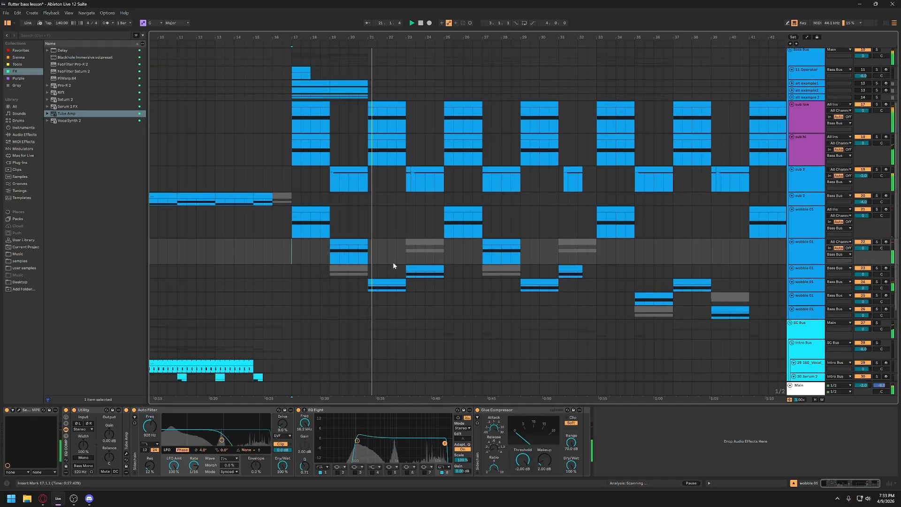
{"action": "scroll", "coordinate": [553, 285], "scroll_direction": "down", "scroll_amount": 5}
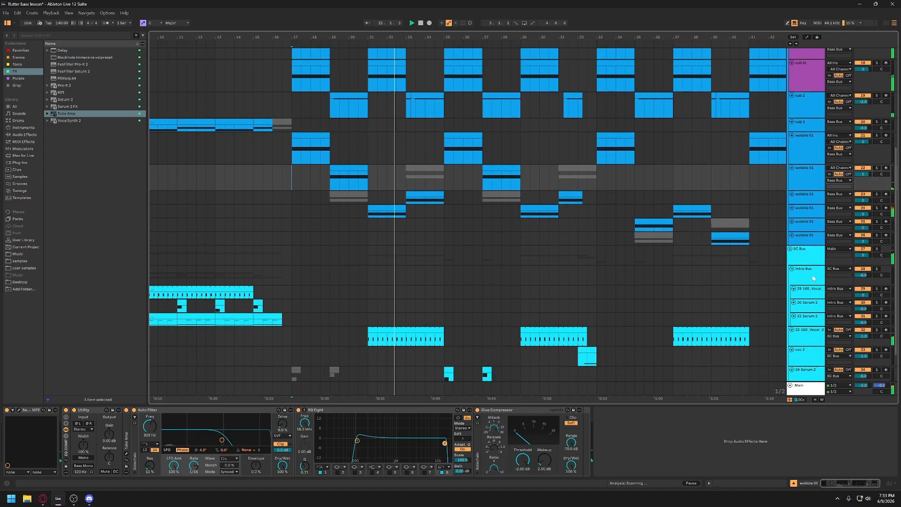
{"action": "scroll", "coordinate": [595, 256], "scroll_direction": "up", "scroll_amount": 3}
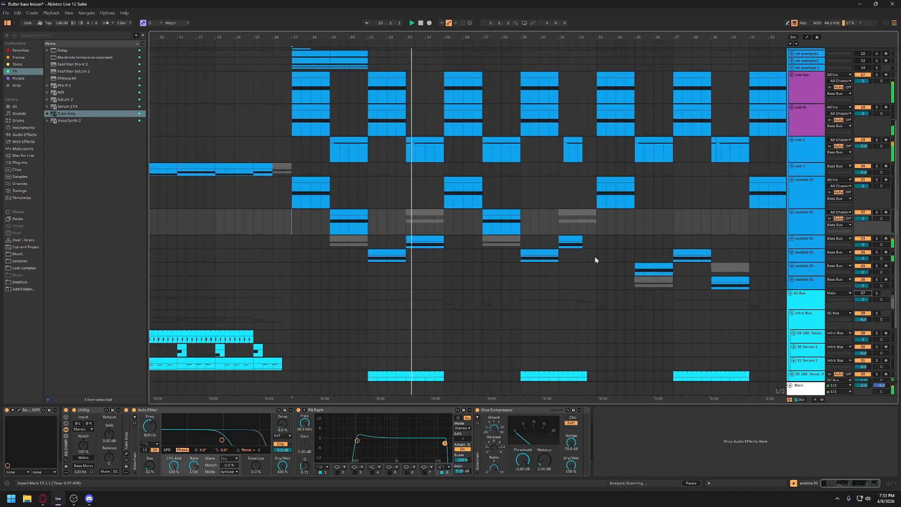
- Solo and enlarge the wobble 01 track with the bar 21 clip, and open its Serum 2 patch
{"action": "left_click", "coordinate": [392, 253]}
{"action": "left_click", "coordinate": [876, 251]}
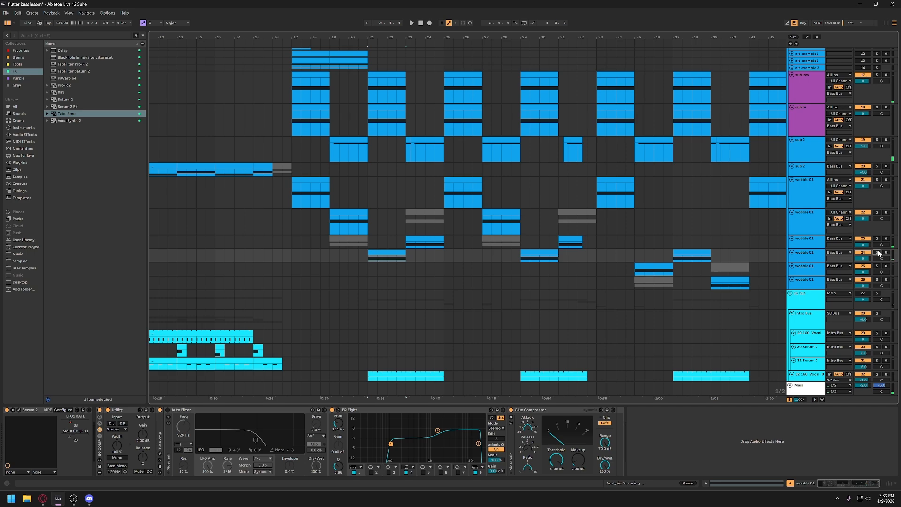
{"action": "left_click", "coordinate": [810, 261]}
{"action": "left_click_drag", "start_coordinate": [804, 262], "coordinate": [804, 267]}
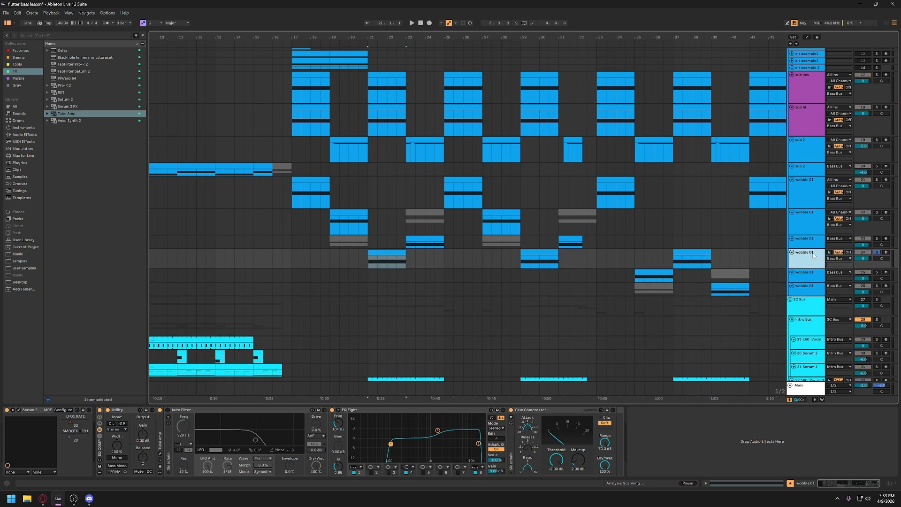
{"action": "left_click", "coordinate": [19, 411]}
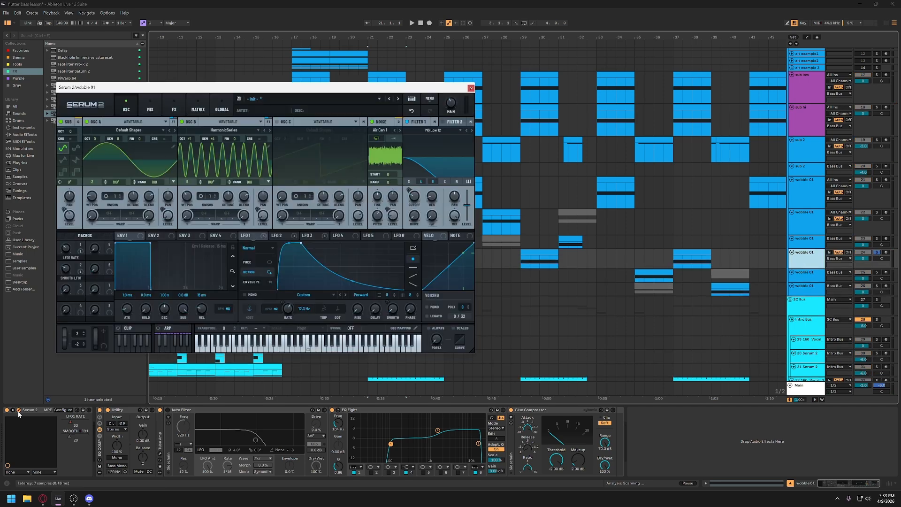
- Play the wobble 01 clip at bar 21, hide the browser, and enlarge and reposition the Serum 2 window
{"action": "key", "text": "space"}
{"action": "left_click_drag", "start_coordinate": [523, 108], "coordinate": [658, 104]}
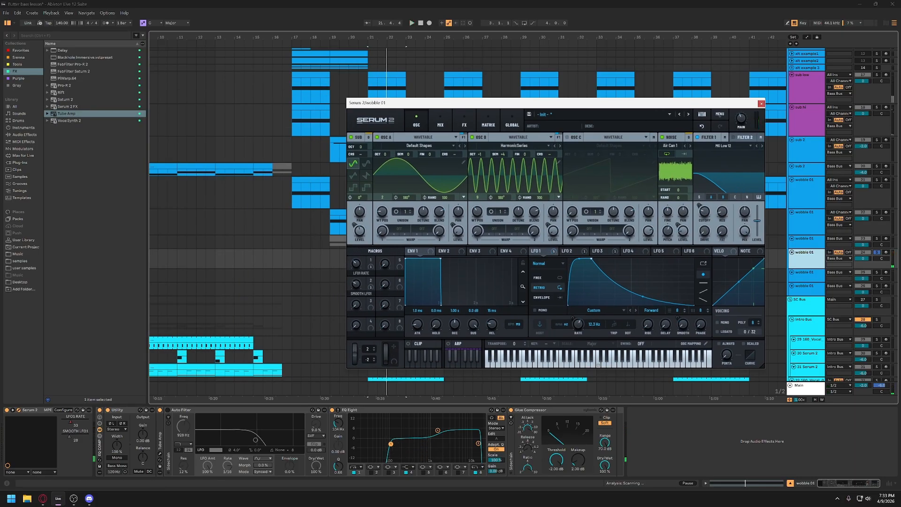
{"action": "left_click", "coordinate": [7, 23]}
{"action": "left_click_drag", "start_coordinate": [442, 108], "coordinate": [444, 64]}
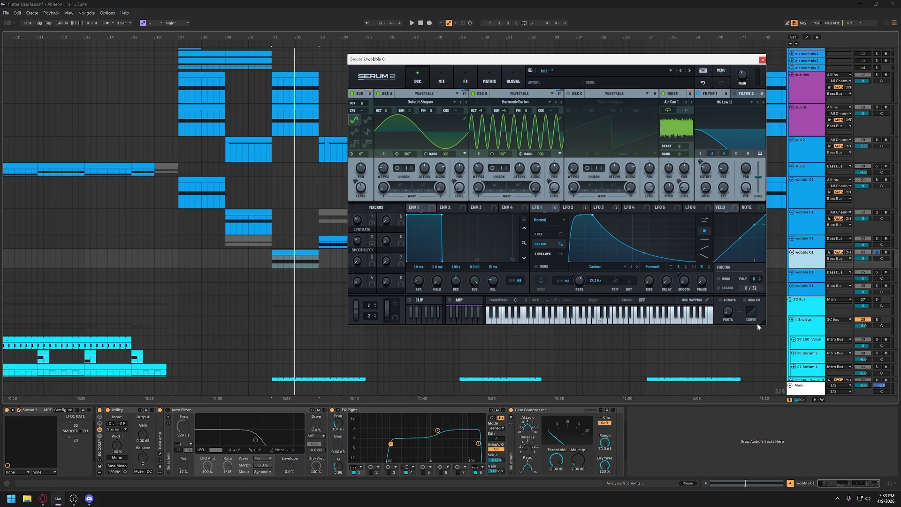
{"action": "left_click_drag", "start_coordinate": [770, 322], "coordinate": [859, 380]}
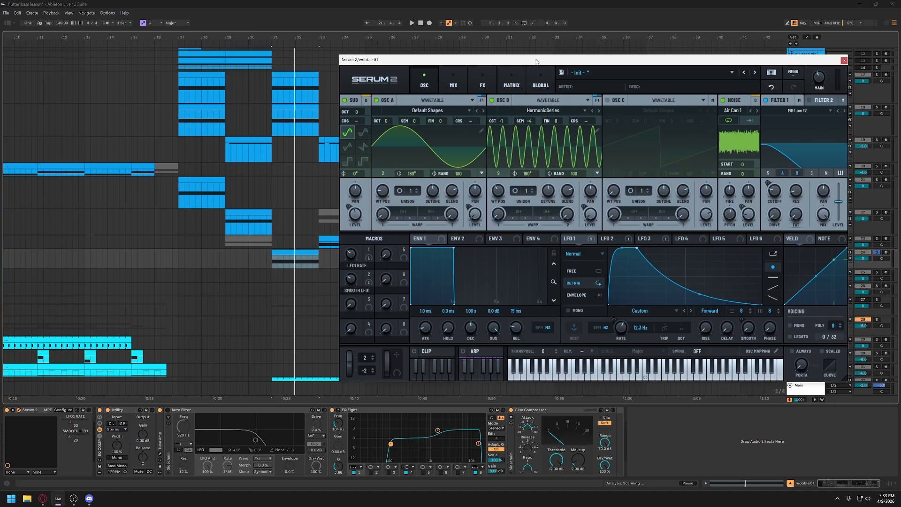
{"action": "scroll", "coordinate": [189, 214], "scroll_direction": "right", "scroll_amount": 4}
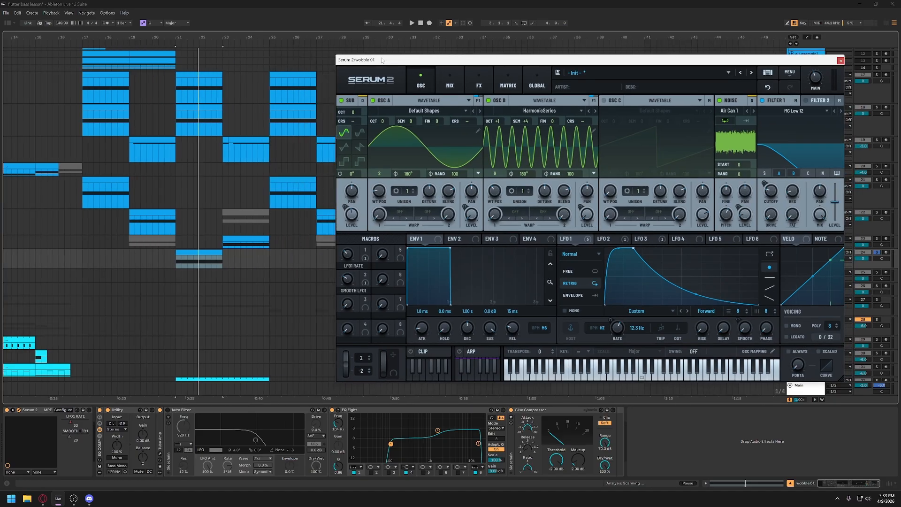
{"action": "left_click_drag", "start_coordinate": [382, 60], "coordinate": [309, 51]}
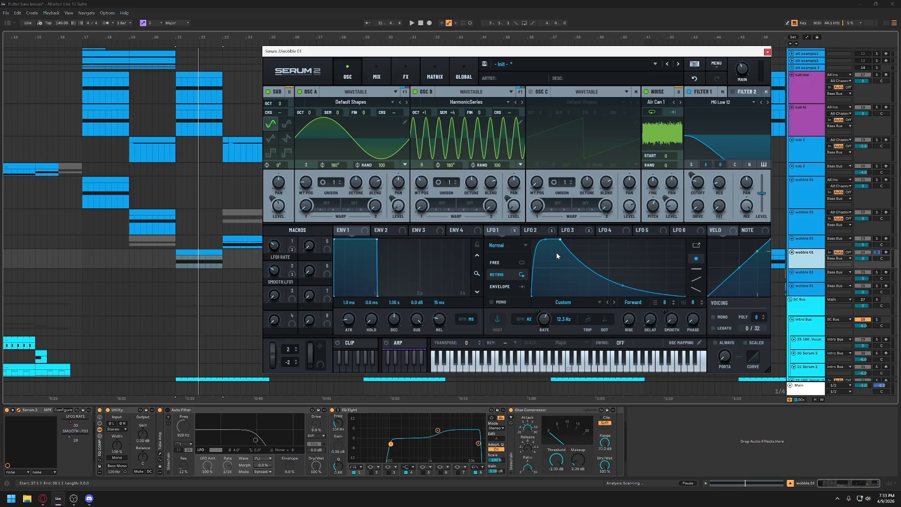
- Examine the patch's LFO 3 envelope, then LFO 1's shape, rate and modulation destinations
{"action": "left_click", "coordinate": [569, 230]}
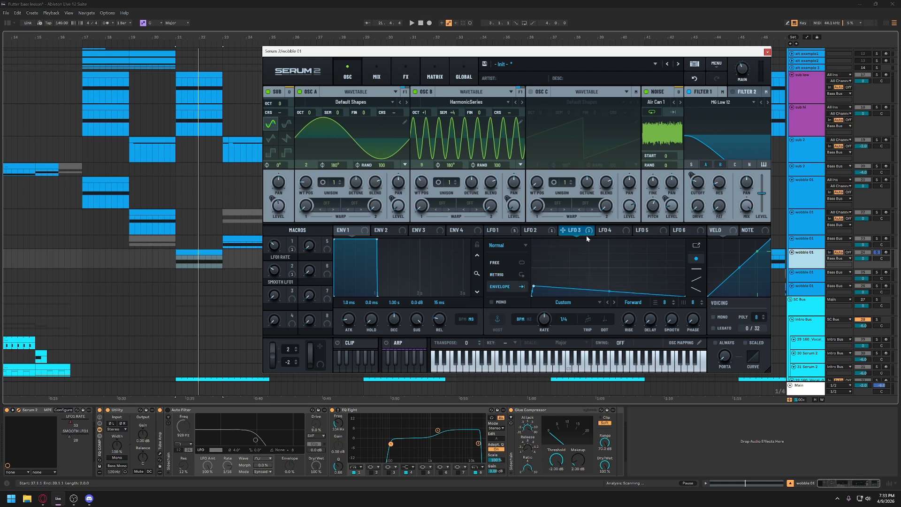
{"action": "left_click", "coordinate": [509, 231]}
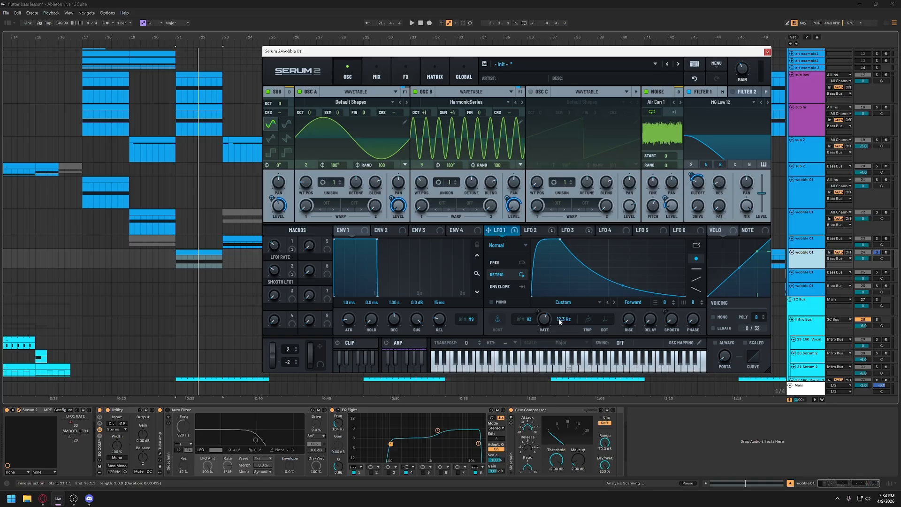
{"action": "key", "text": "ctrl"}
{"action": "mouse_move", "coordinate": [551, 323]}
{"action": "key", "text": "ctrl"}
{"action": "key", "text": "ctrl"}
- Play the clip while adjusting the LFO1 RATE macro, and re-enable the overridden automation
{"action": "key", "text": "space"}
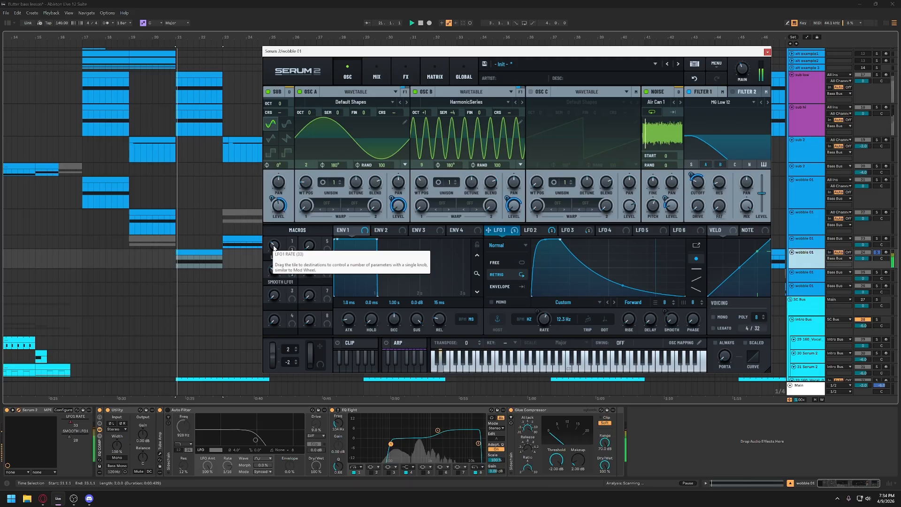
{"action": "mouse_move", "coordinate": [273, 245]}
{"action": "left_mouse_down"}
{"action": "mouse_move", "coordinate": [281, 225]}
{"action": "mouse_move", "coordinate": [277, 271]}
{"action": "mouse_move", "coordinate": [276, 247]}
{"action": "mouse_move", "coordinate": [276, 254]}
{"action": "left_mouse_up"}
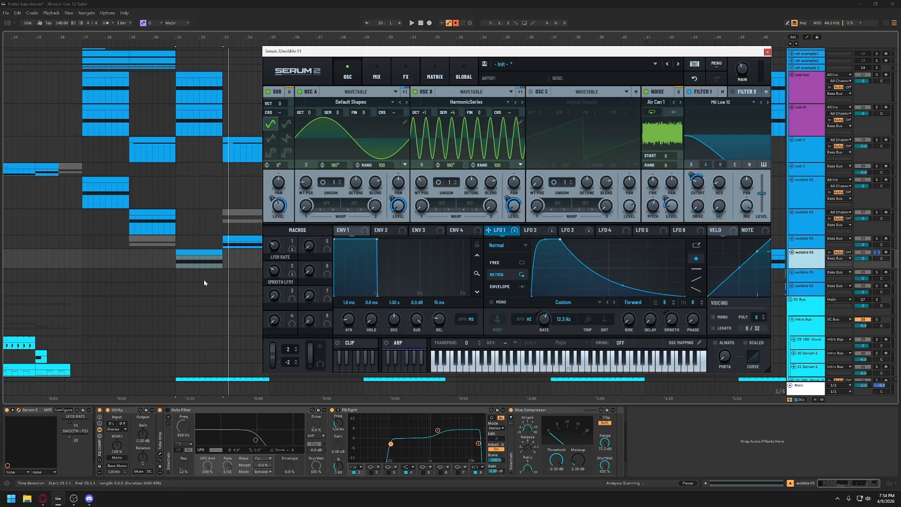
{"action": "left_click", "coordinate": [455, 23]}
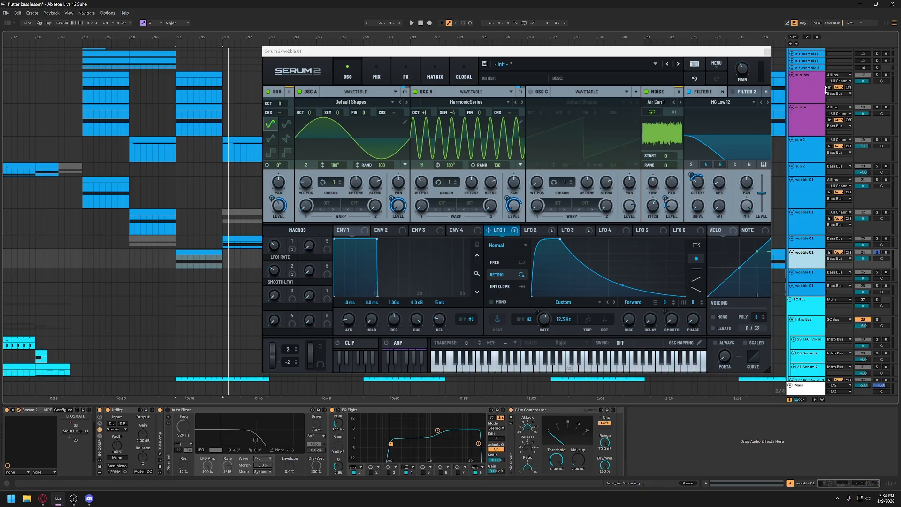
- Display the arrangement's automation lanes and examine the LFO1 RATE automation on the wobble 01 clip at bar 21
{"action": "left_click", "coordinate": [806, 23]}
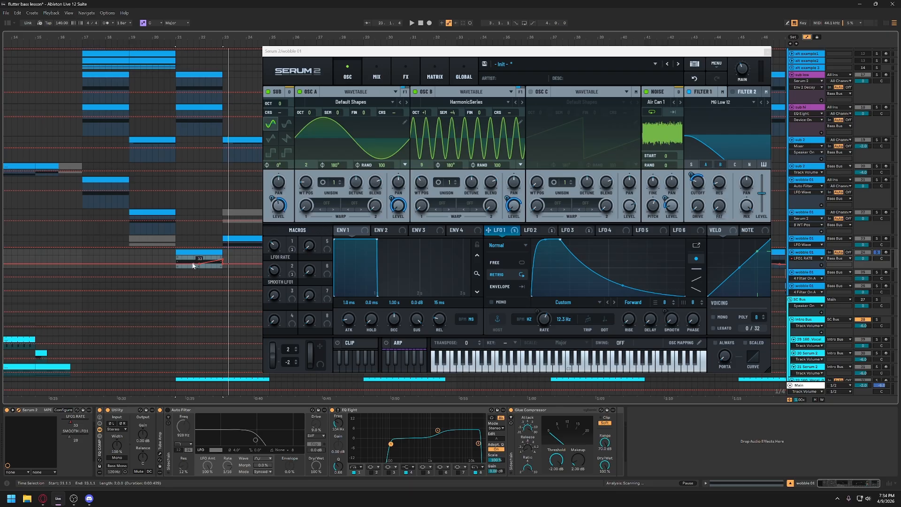
{"action": "key", "text": "ctrl"}
{"action": "key", "text": "ctrl"}
{"action": "key", "text": "z"}
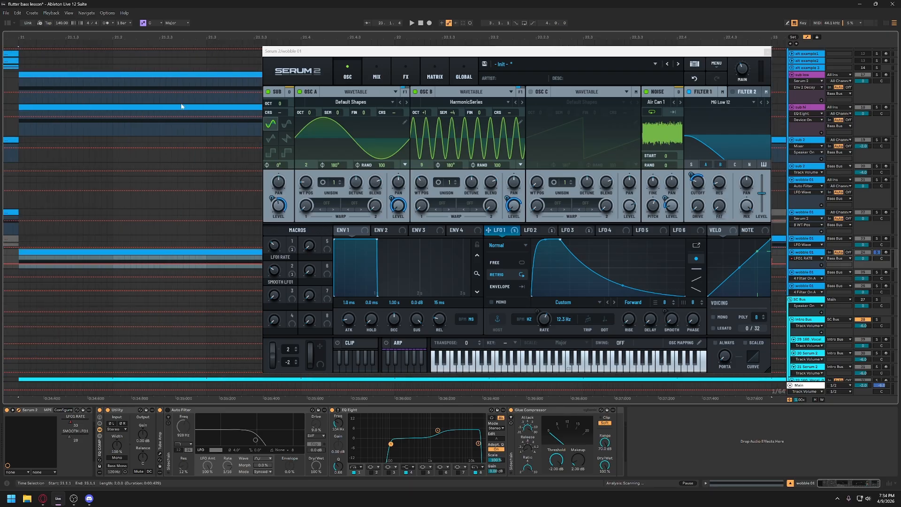
{"action": "key", "text": "x"}
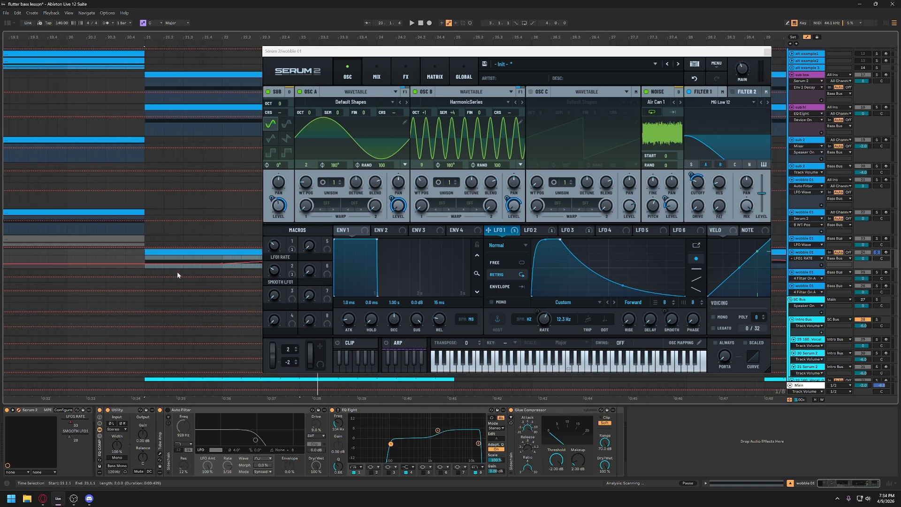
- Play the wobble 01 clip at bar 21 with its LFO1 RATE automation, and examine the patch's effects rack
{"action": "key", "text": "space"}
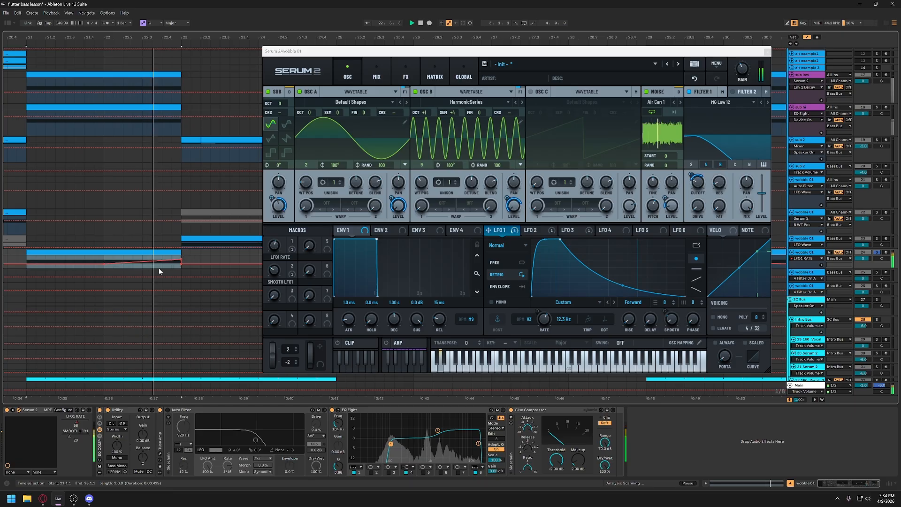
{"action": "key", "text": "space"}
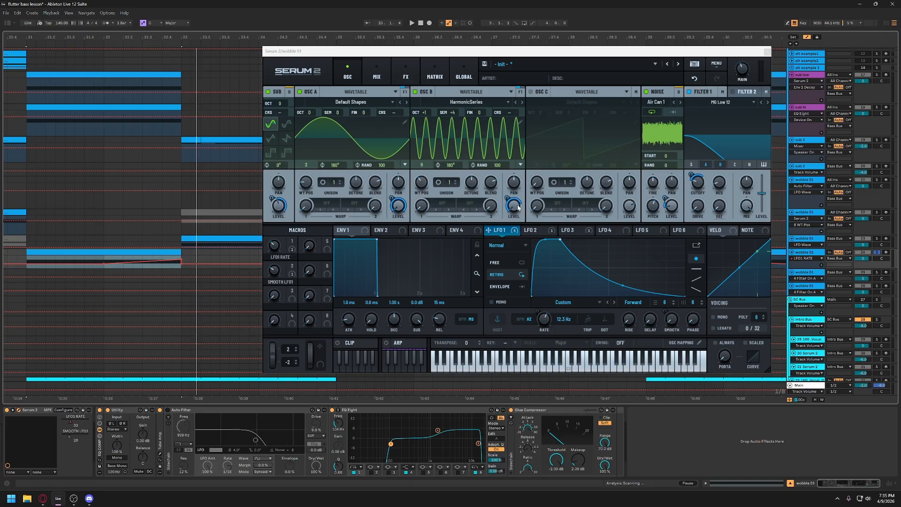
{"action": "mouse_move", "coordinate": [518, 208]}
{"action": "left_click", "coordinate": [406, 75]}
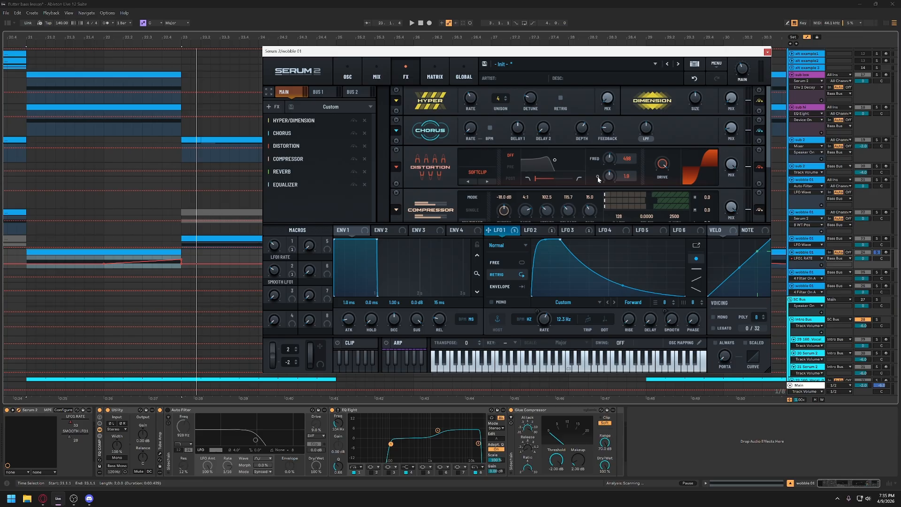
{"action": "scroll", "coordinate": [598, 178], "scroll_direction": "down", "scroll_amount": 3}
{"action": "scroll", "coordinate": [450, 153], "scroll_direction": "up", "scroll_amount": 3}
{"action": "left_click", "coordinate": [348, 75]}
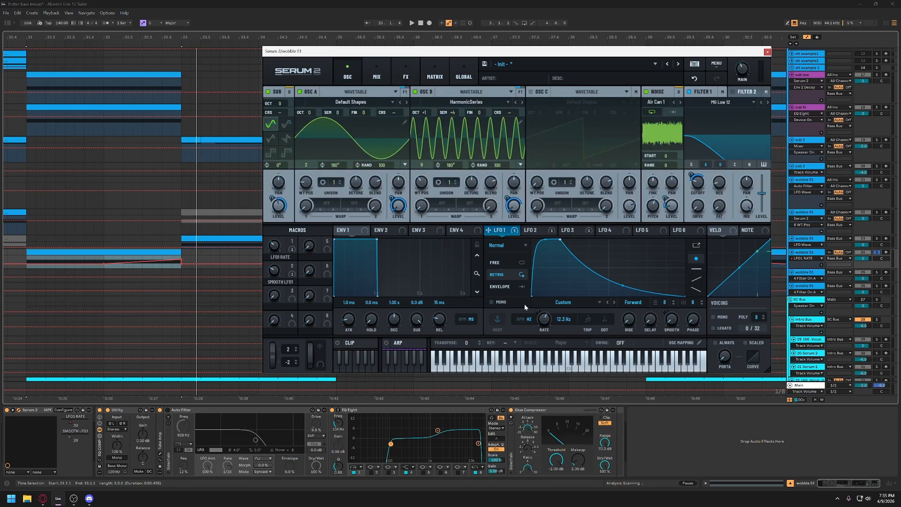
- Audition the bar 21 wobble on its own and together with the other tracks, and hide the Serum 2 window
{"action": "key", "text": "space"}
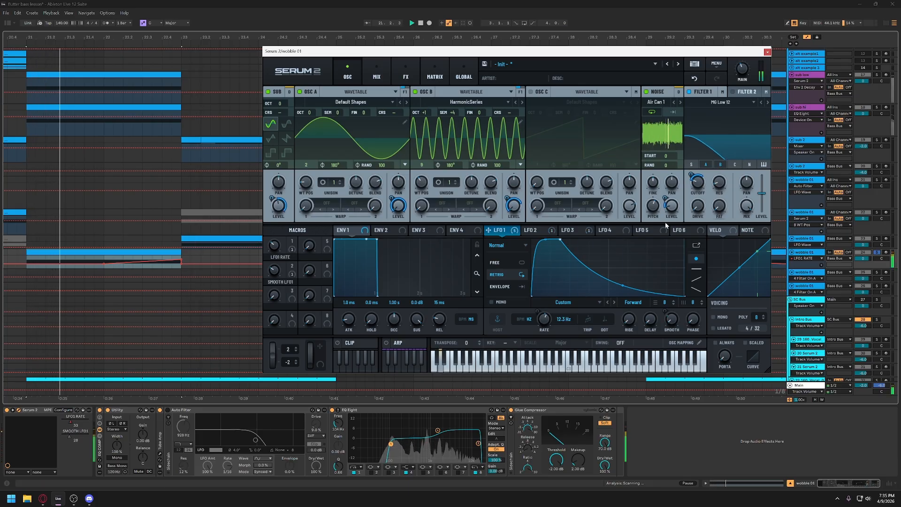
{"action": "key", "text": "space"}
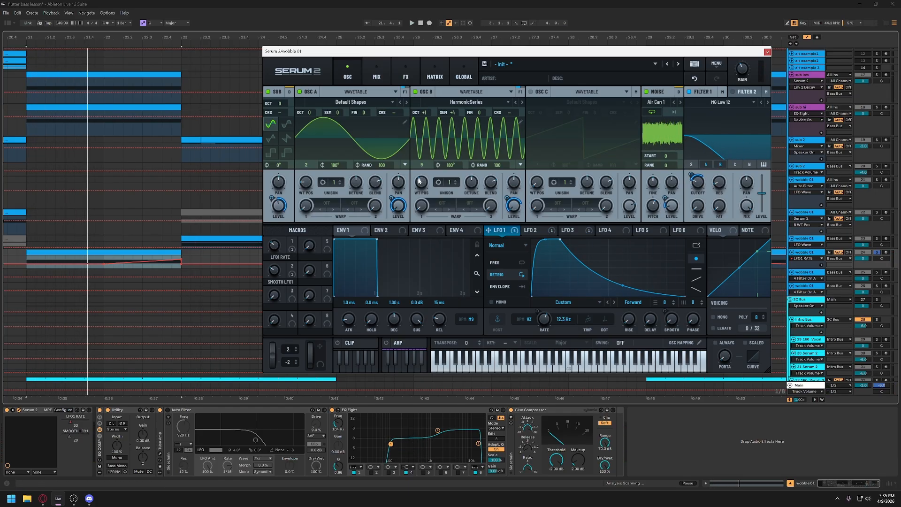
{"action": "key", "text": "space"}
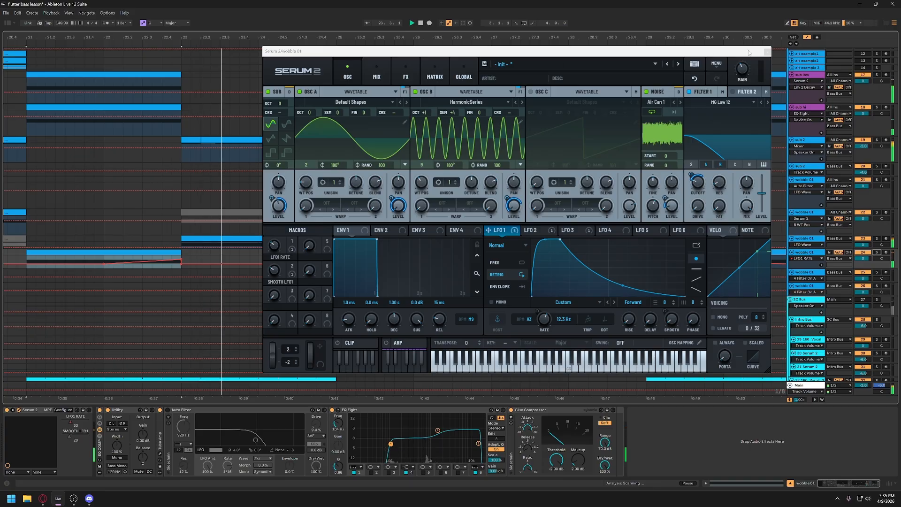
{"action": "key", "text": "ctrl+alt+p"}
{"action": "key", "text": "space"}
- Hide the automation lanes and move the wobble 01 track with the bar 21 clip above the one with the bar 23 clip
{"action": "left_click_drag", "start_coordinate": [314, 34], "coordinate": [314, 4]}
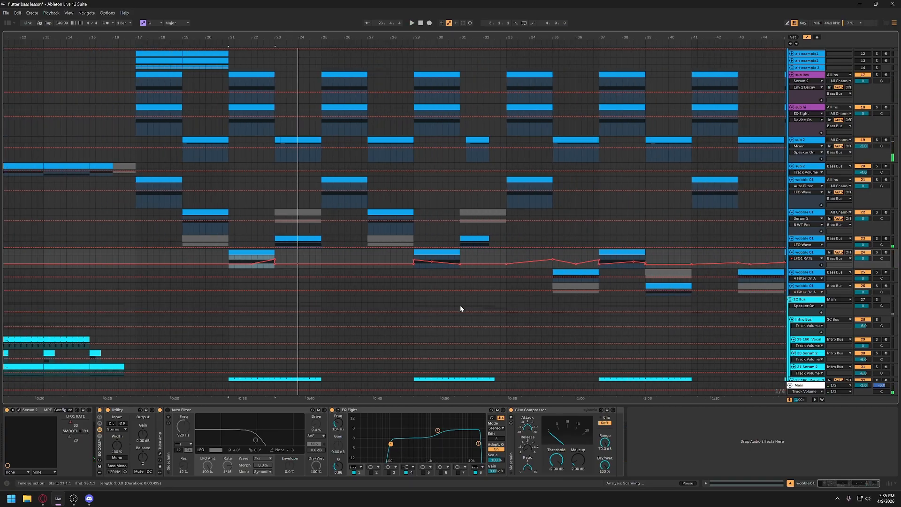
{"action": "left_click", "coordinate": [807, 38]}
{"action": "left_click", "coordinate": [309, 240]}
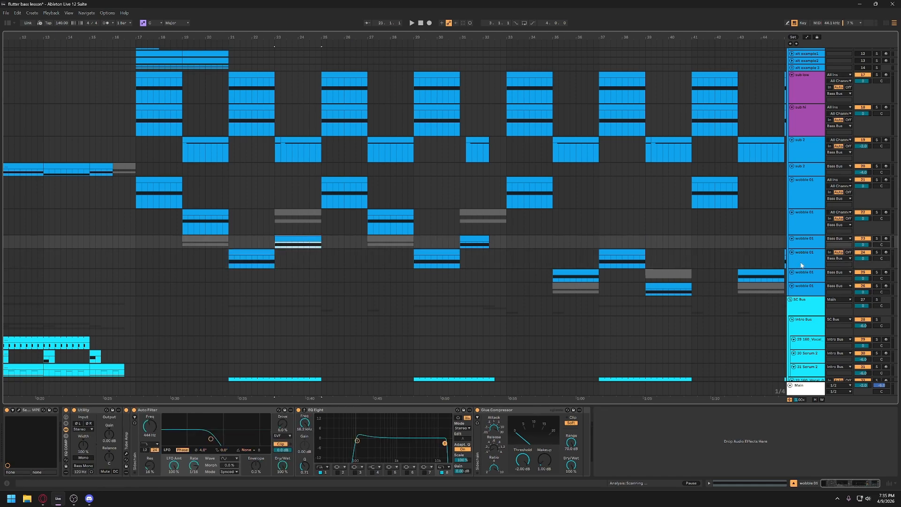
{"action": "left_click_drag", "start_coordinate": [800, 263], "coordinate": [804, 239]}
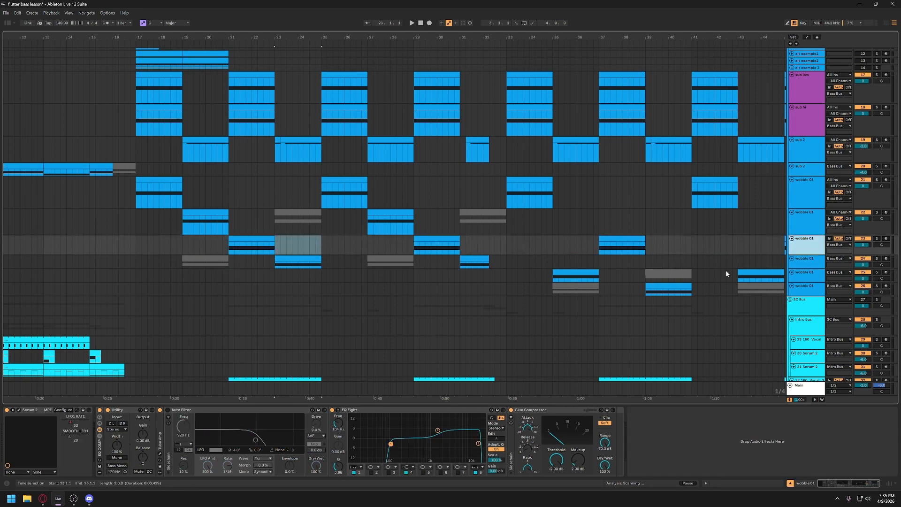
- Enlarge the wobble 01 track holding the bar 23 clip and solo it
{"action": "left_click", "coordinate": [802, 262]}
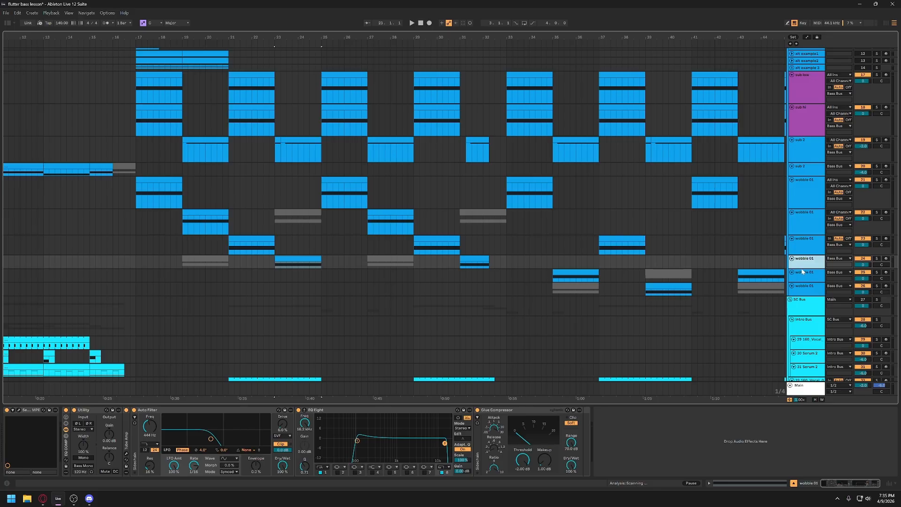
{"action": "left_click_drag", "start_coordinate": [801, 269], "coordinate": [801, 287]}
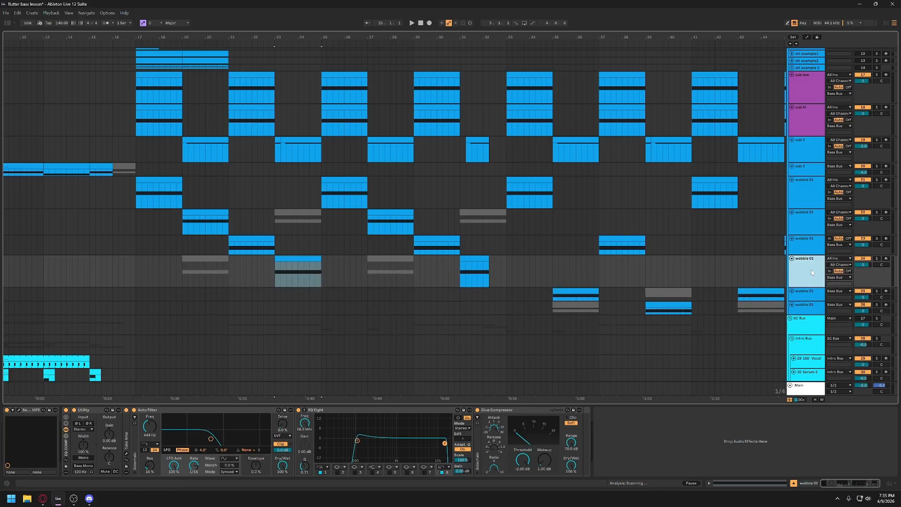
{"action": "left_click", "coordinate": [875, 259]}
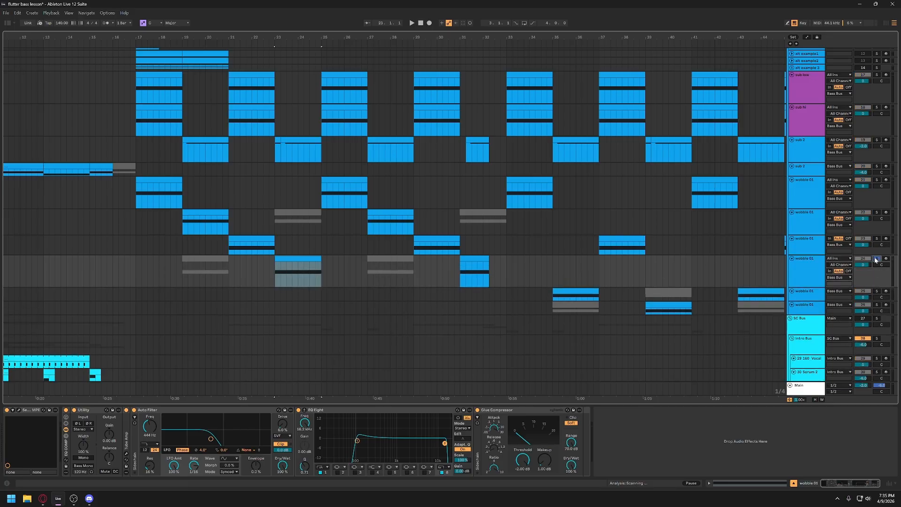
- Show the Serum 2 patch of the bar 23 wobble clip, reposition its window, and audition the clip
{"action": "left_click", "coordinate": [308, 262]}
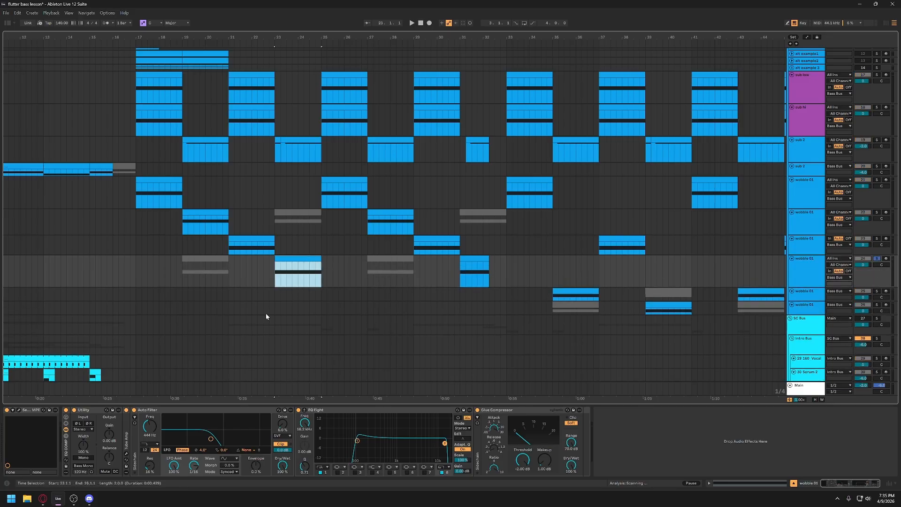
{"action": "left_click", "coordinate": [19, 410]}
{"action": "left_click_drag", "start_coordinate": [349, 109], "coordinate": [450, 102]}
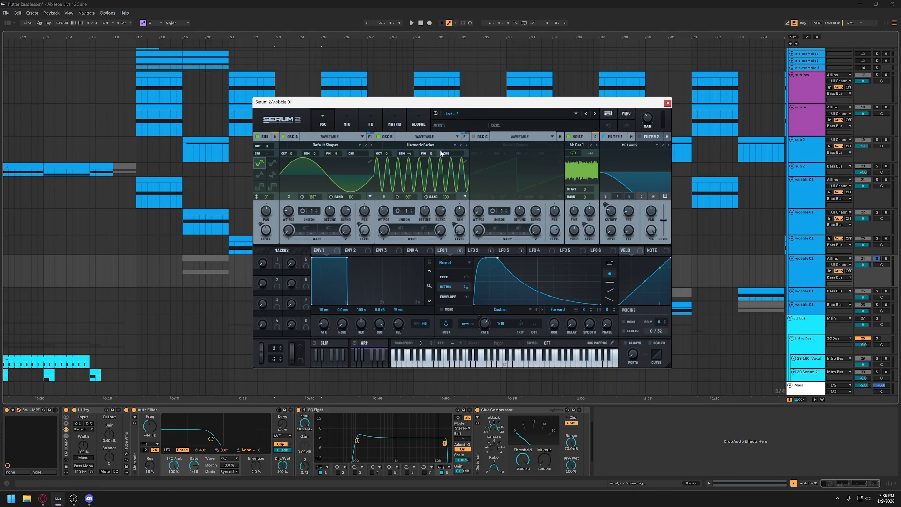
{"action": "key", "text": "space"}
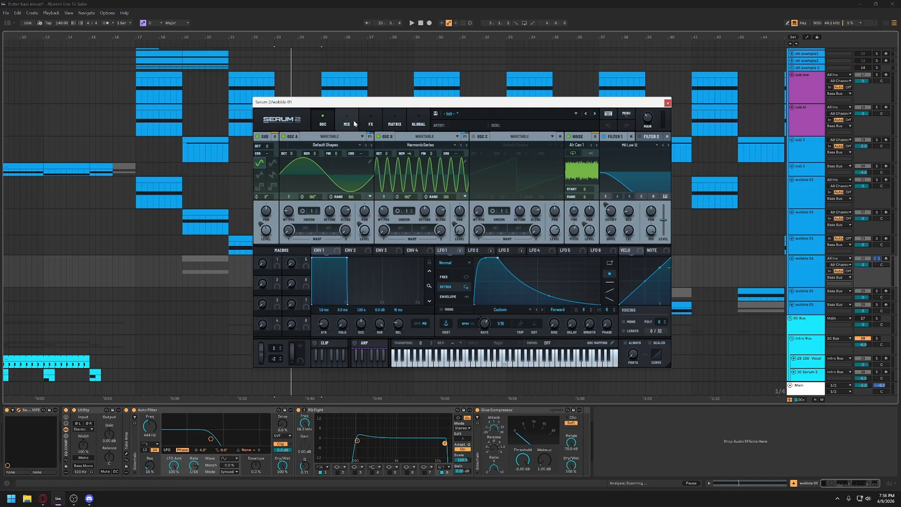
- Examine the patch's effects rack and adjust the Zero-Square distortion's drive during playback, and close the Serum 2 window
{"action": "left_click", "coordinate": [370, 121]}
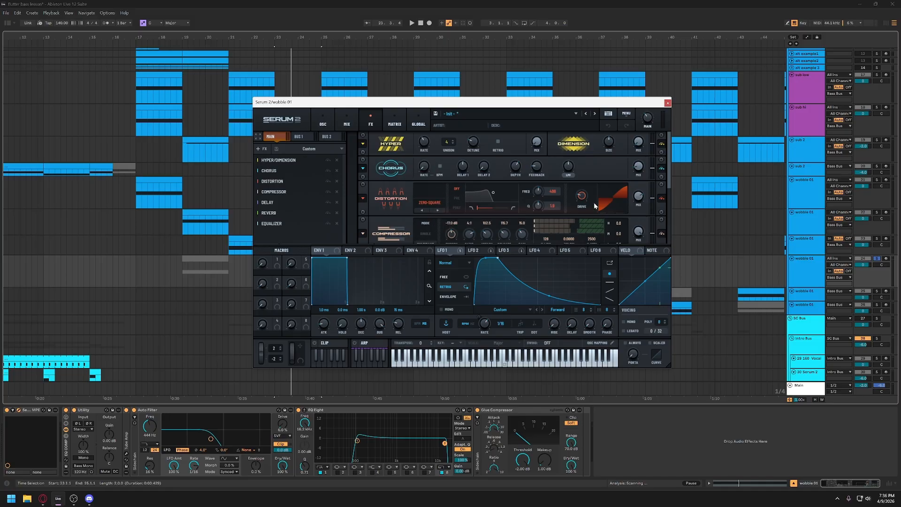
{"action": "key", "text": "space"}
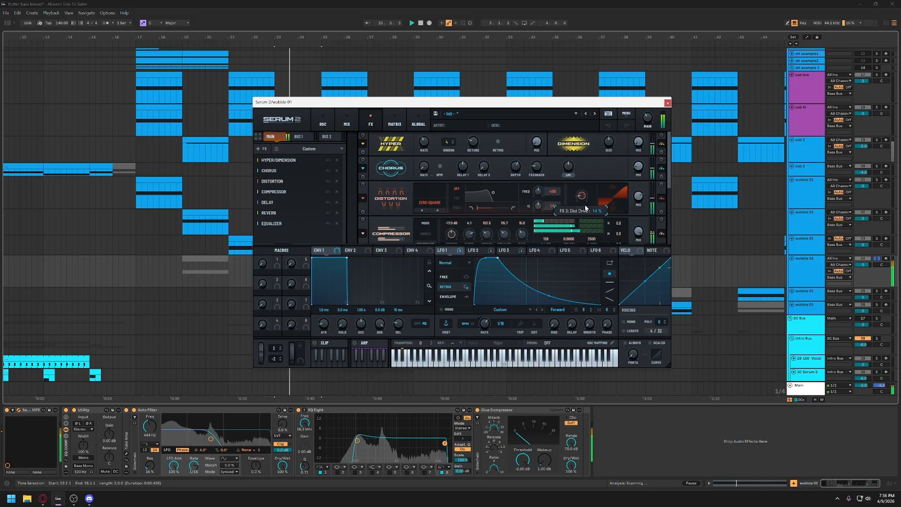
{"action": "left_click_drag", "start_coordinate": [584, 197], "coordinate": [583, 195]}
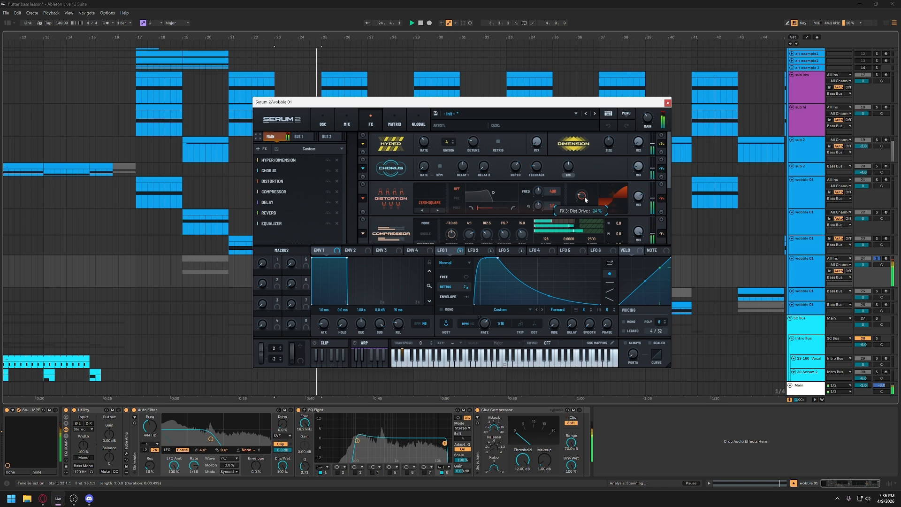
{"action": "key", "text": "space"}
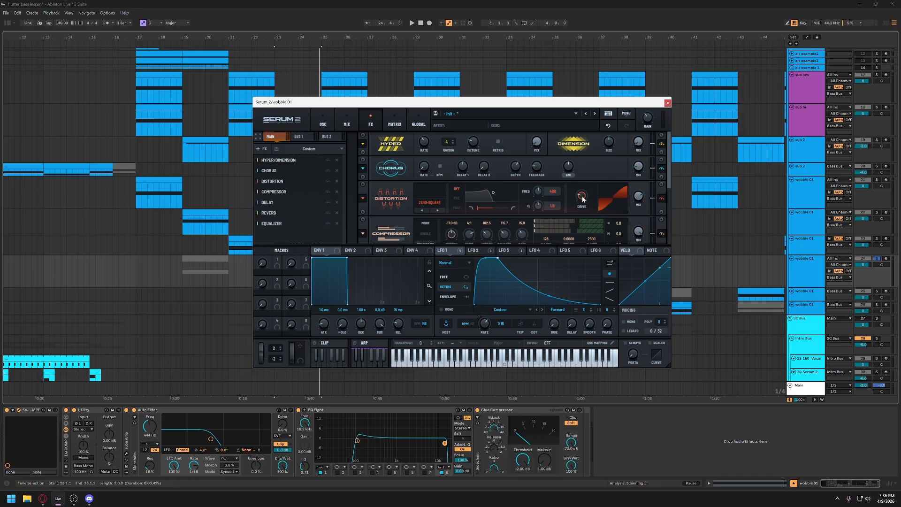
{"action": "key", "text": "space"}
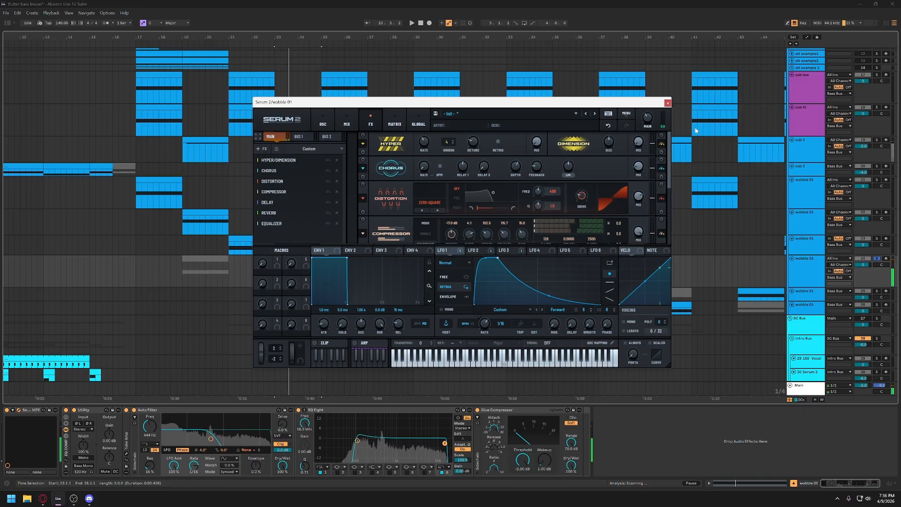
{"action": "left_click", "coordinate": [668, 102]}
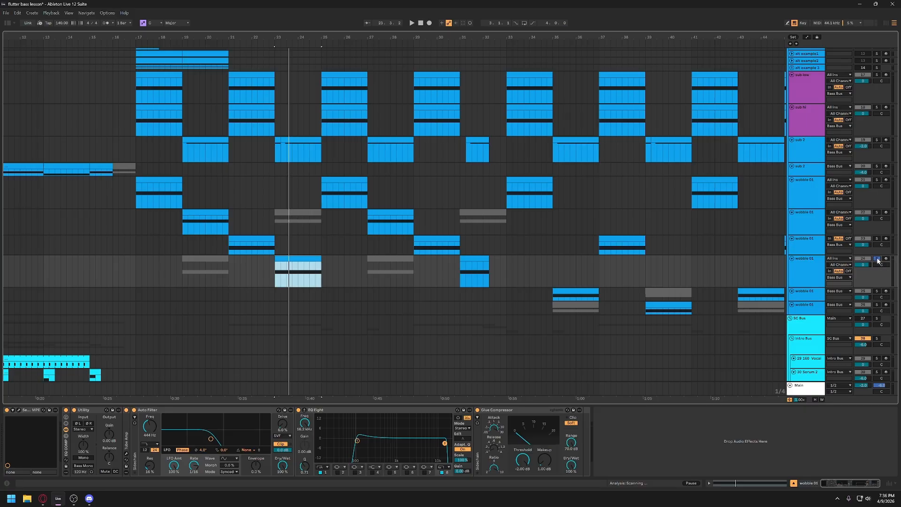
- Compare the device chains of the wobble 01 tracks with clips at bars 17, 19, 21 and 23
{"action": "left_click", "coordinate": [798, 193]}
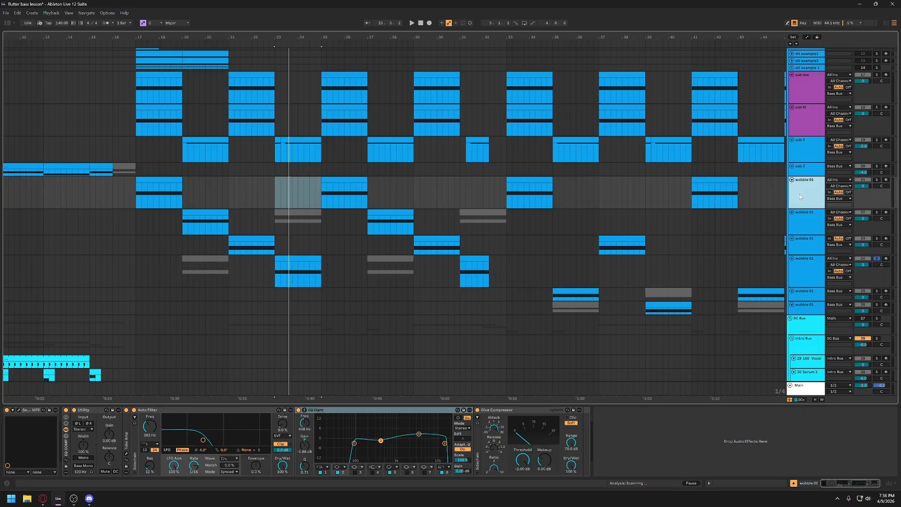
{"action": "left_click", "coordinate": [172, 187]}
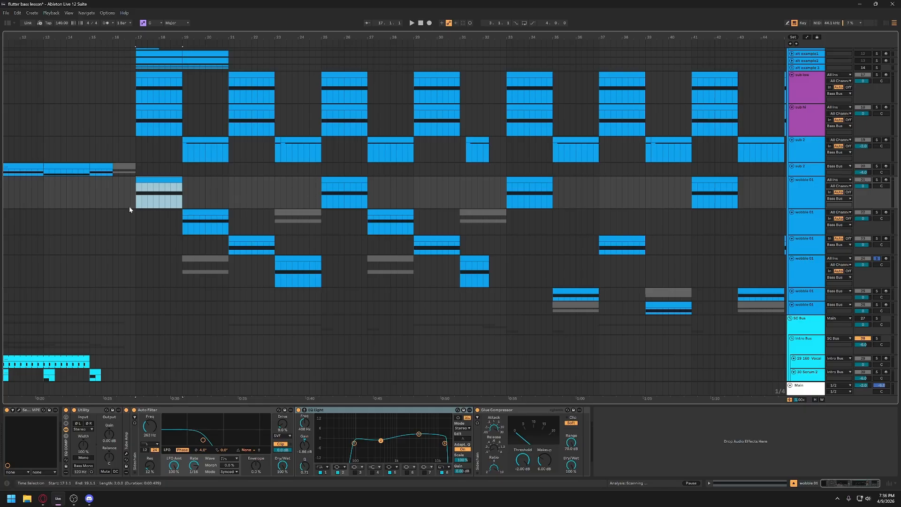
{"action": "left_click", "coordinate": [195, 211]}
{"action": "left_click", "coordinate": [246, 247]}
{"action": "left_click", "coordinate": [303, 265]}
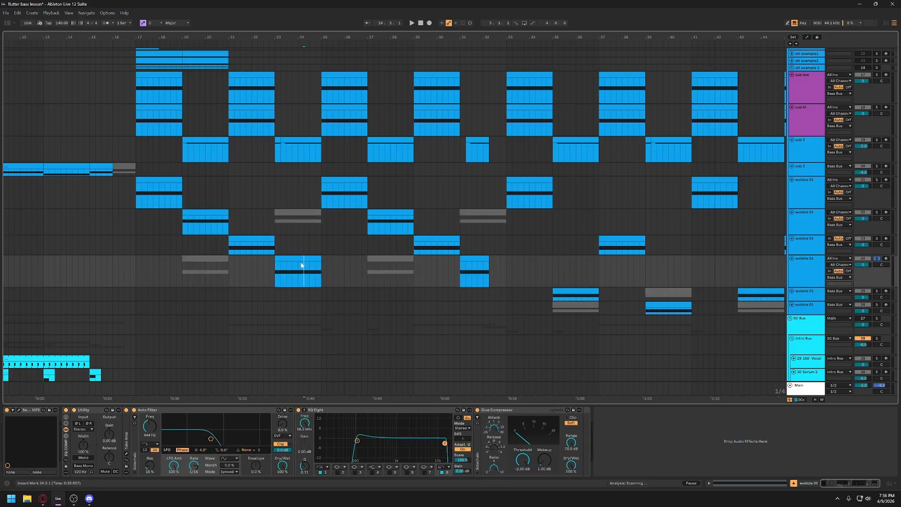
{"action": "left_click", "coordinate": [243, 239]}
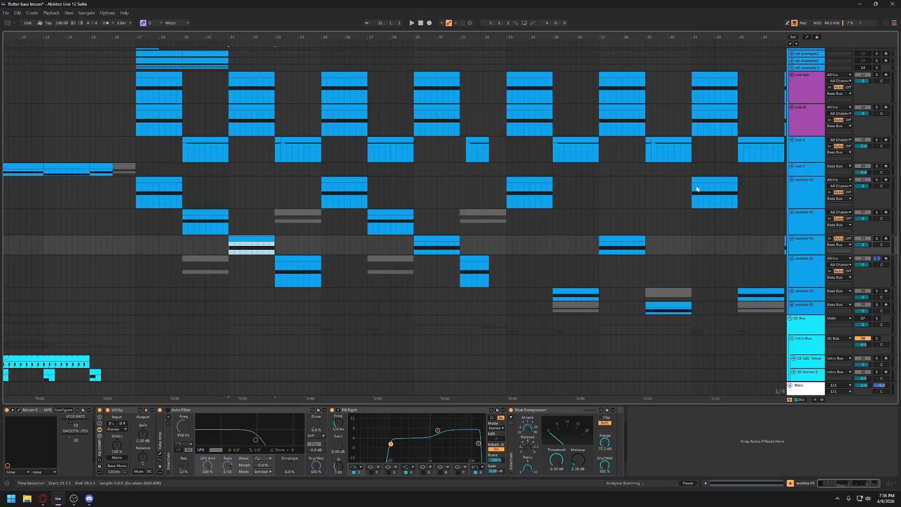
- Unsolo the wobble 01 track with the bar 23 clip and play the full arrangement from bar 17
{"action": "key", "text": "w"}
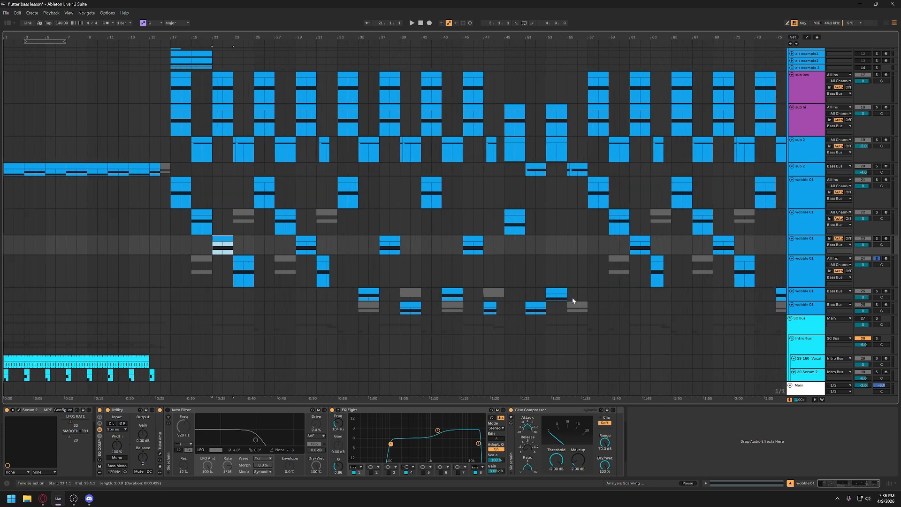
{"action": "left_click", "coordinate": [876, 258]}
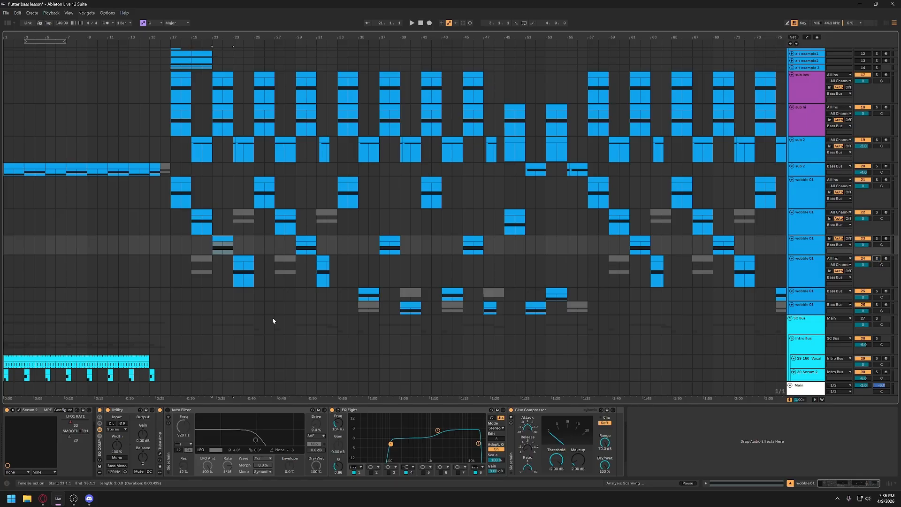
{"action": "left_click", "coordinate": [170, 249]}
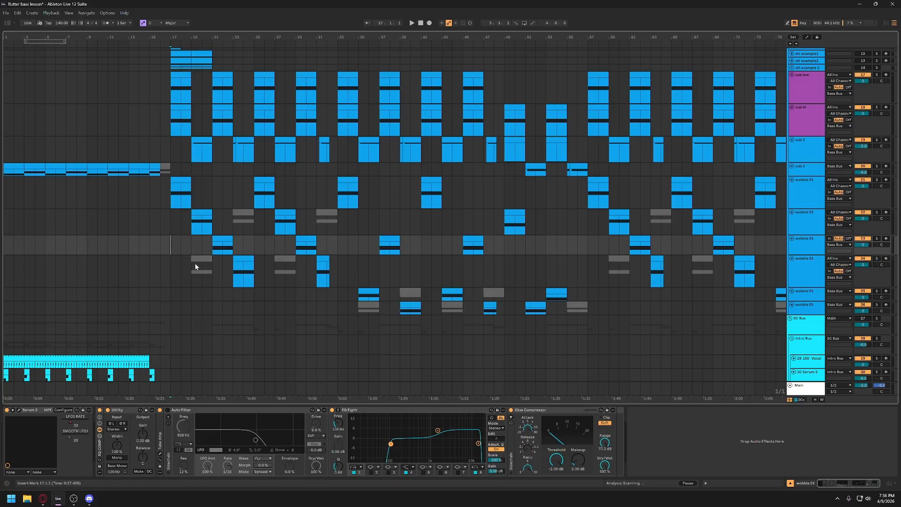
{"action": "key", "text": "space"}
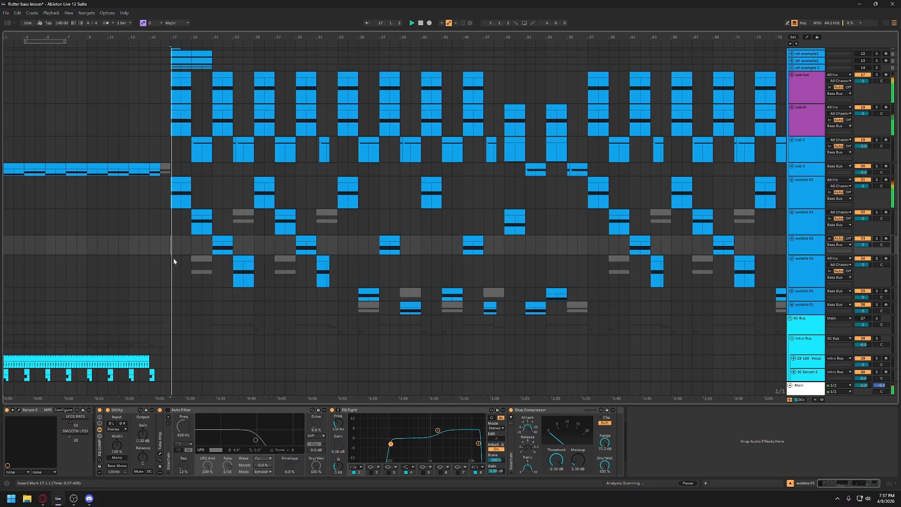
{"action": "scroll", "coordinate": [408, 274], "scroll_direction": "down", "scroll_amount": 1}
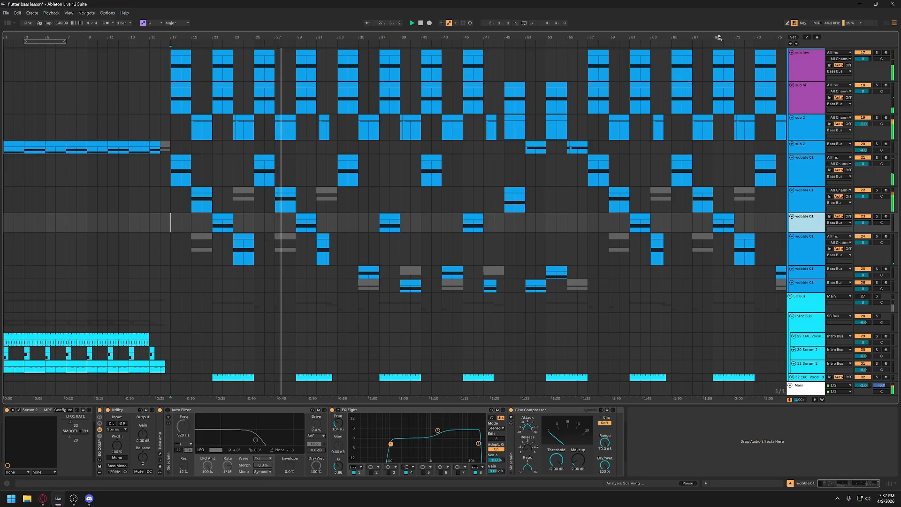
- Display the automation lanes, enlarge the wobble 01 track with LFO1 RATE automation, and examine its curve during playback
{"action": "key", "text": "a"}
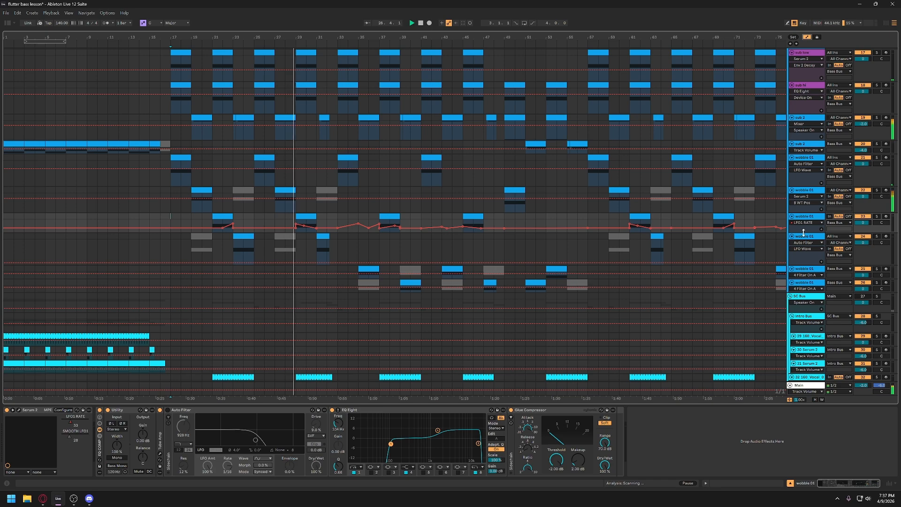
{"action": "left_click_drag", "start_coordinate": [803, 232], "coordinate": [802, 257]}
{"action": "left_click_drag", "start_coordinate": [320, 37], "coordinate": [315, 75]}
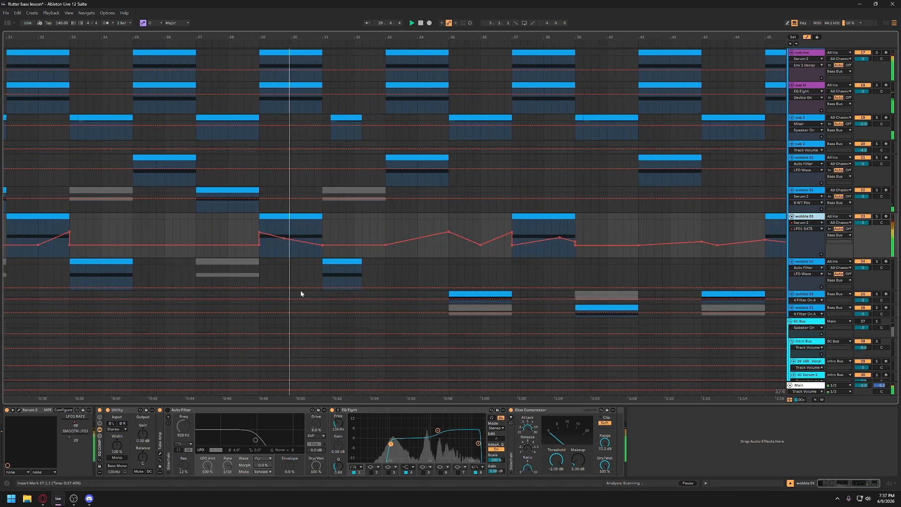
{"action": "key", "text": "ctrl"}
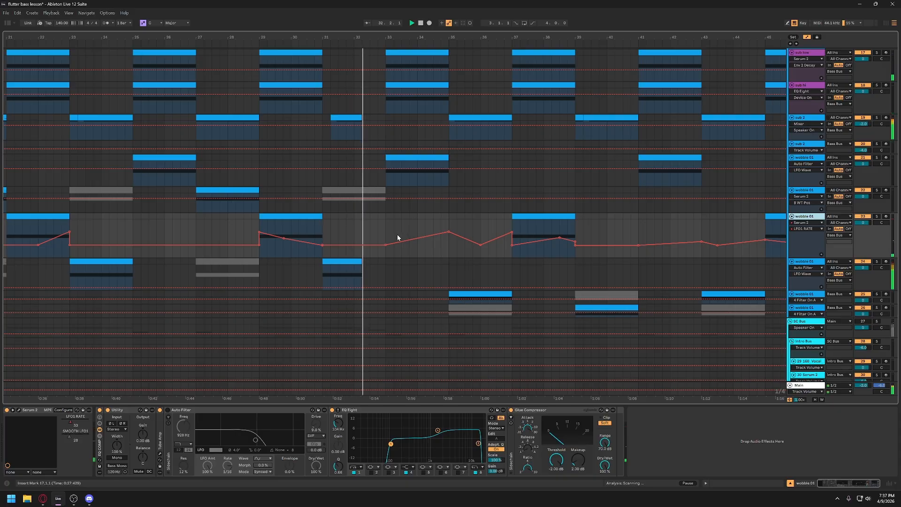
{"action": "scroll", "coordinate": [398, 233], "scroll_direction": "left", "scroll_amount": 2}
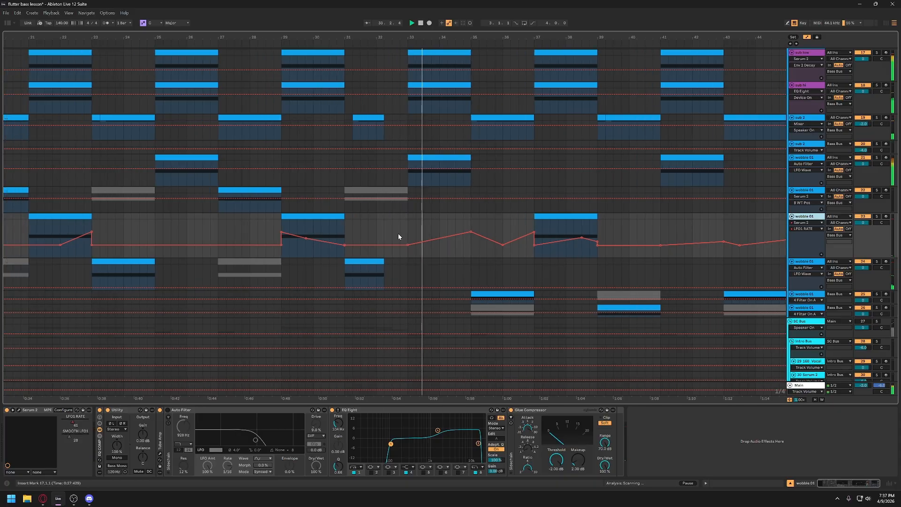
- Audition the bar 29 clip on the wobble 01 track with the LFO1 RATE automation
{"action": "left_click", "coordinate": [344, 217]}
{"action": "key", "text": "space"}
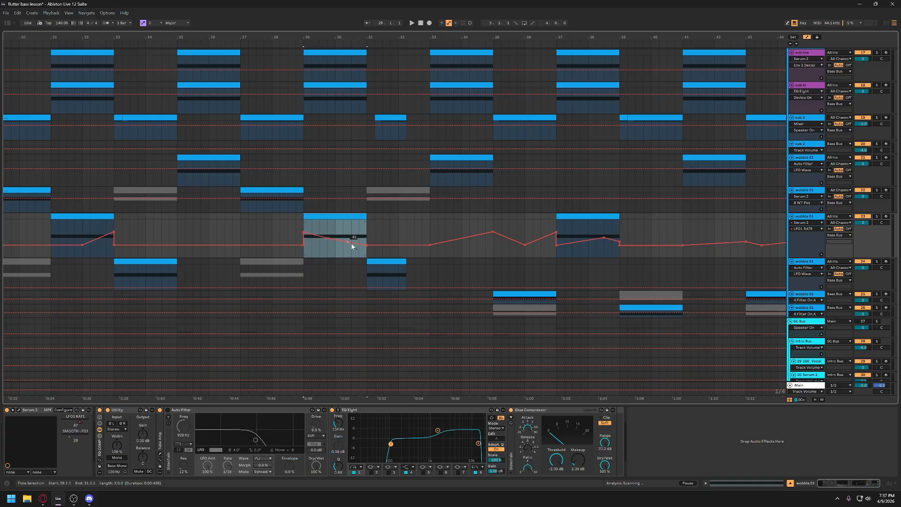
{"action": "left_click", "coordinate": [338, 216]}
{"action": "key", "text": "space"}
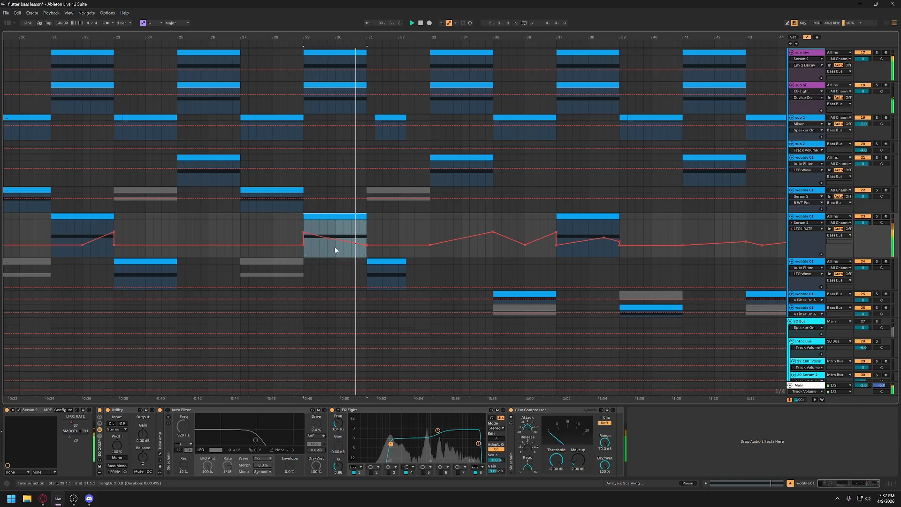
{"action": "key", "text": "space"}
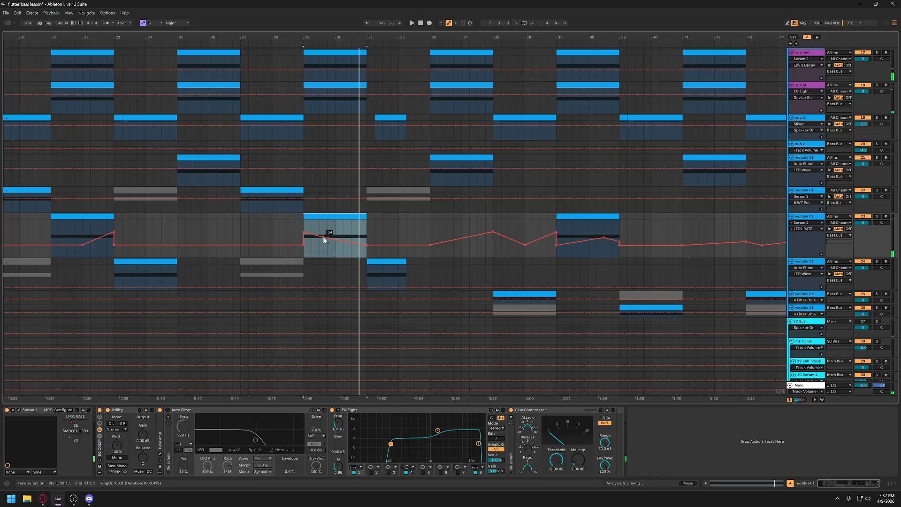
- Add breakpoints to the LFO1 RATE curve in the bar 29 clip so it dips sharply before bar 30, and play it
{"action": "left_click", "coordinate": [324, 237]}
{"action": "left_click_drag", "start_coordinate": [328, 238], "coordinate": [328, 248]}
{"action": "key", "text": "space"}
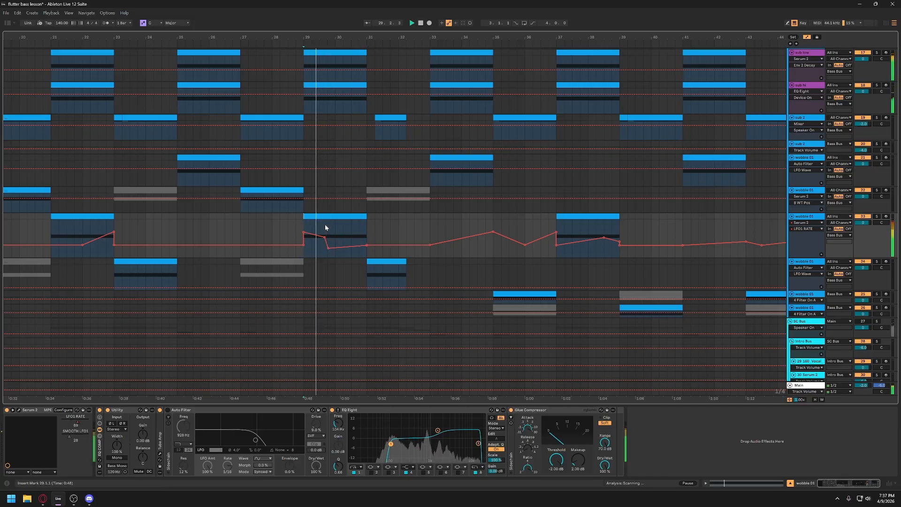
{"action": "key", "text": "space"}
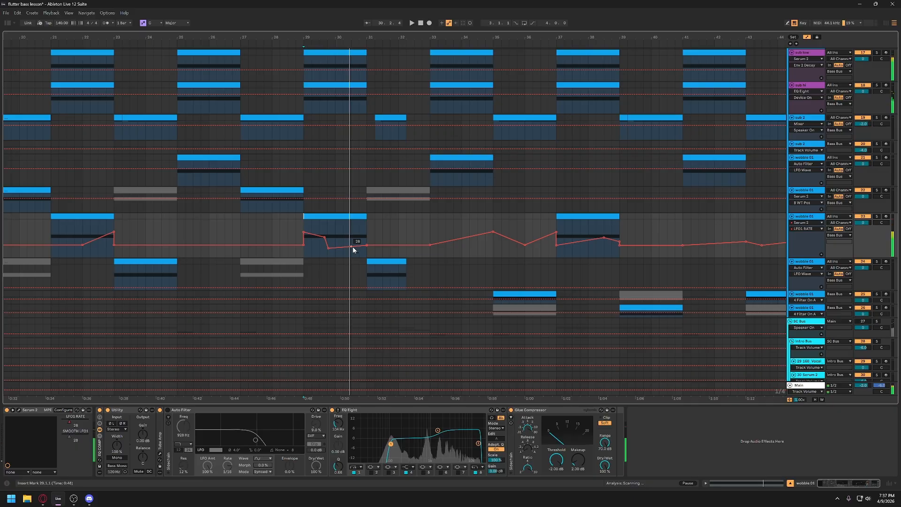
- Shape a sharp LFO1 RATE peak in the second half of the bar 29 clip and audition the clip
{"action": "left_click", "coordinate": [343, 247]}
{"action": "left_click", "coordinate": [353, 246]}
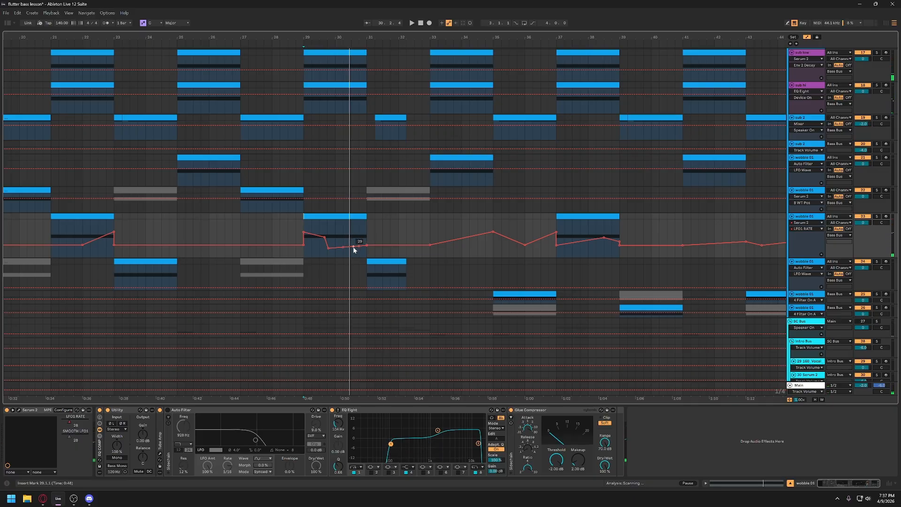
{"action": "left_click_drag", "start_coordinate": [353, 246], "coordinate": [353, 223]}
{"action": "left_click", "coordinate": [333, 216]}
{"action": "key", "text": "space"}
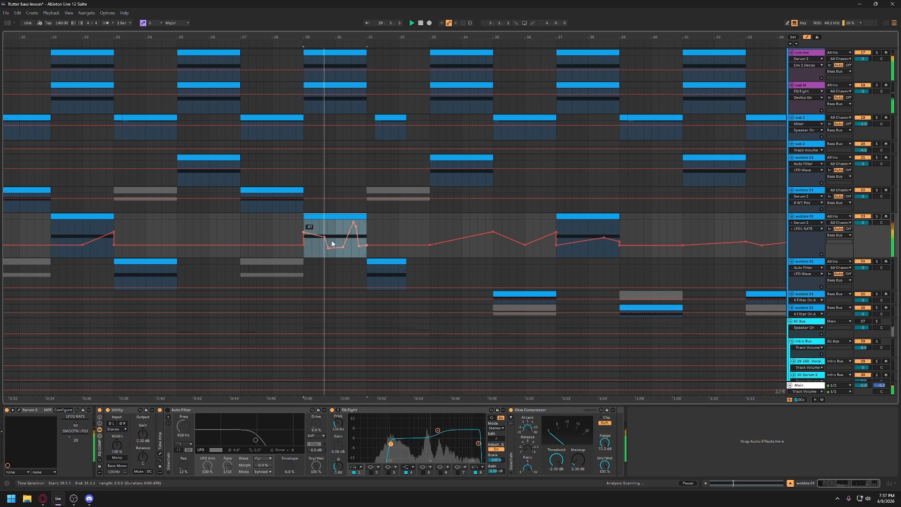
{"action": "key", "text": "space"}
- Widen the LFO1 RATE peak in the bar 29 clip with additional breakpoints and audition the change
{"action": "left_click", "coordinate": [360, 246]}
{"action": "mouse_move", "coordinate": [360, 232]}
{"action": "left_mouse_down"}
{"action": "mouse_move", "coordinate": [360, 243]}
{"action": "mouse_move", "coordinate": [343, 226]}
{"action": "mouse_move", "coordinate": [355, 225]}
{"action": "left_mouse_up"}
{"action": "left_click", "coordinate": [335, 216]}
{"action": "key", "text": "space"}
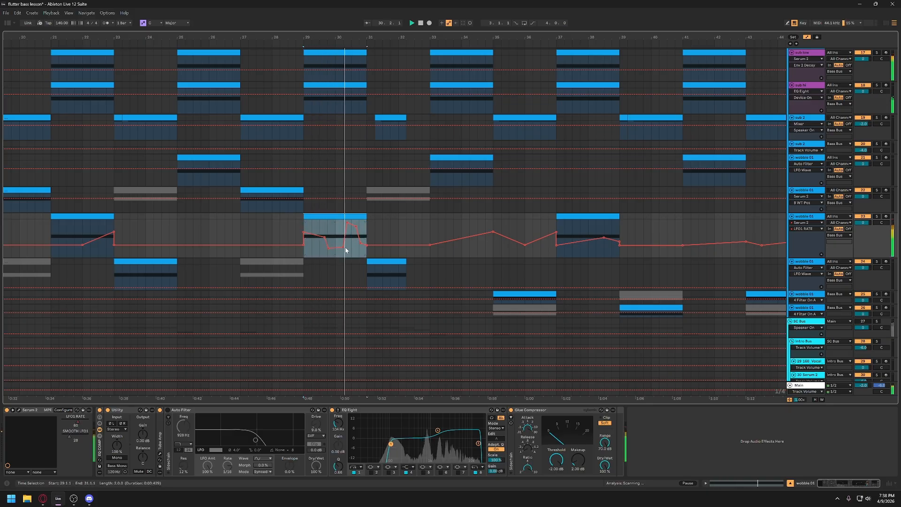
{"action": "key", "text": "space"}
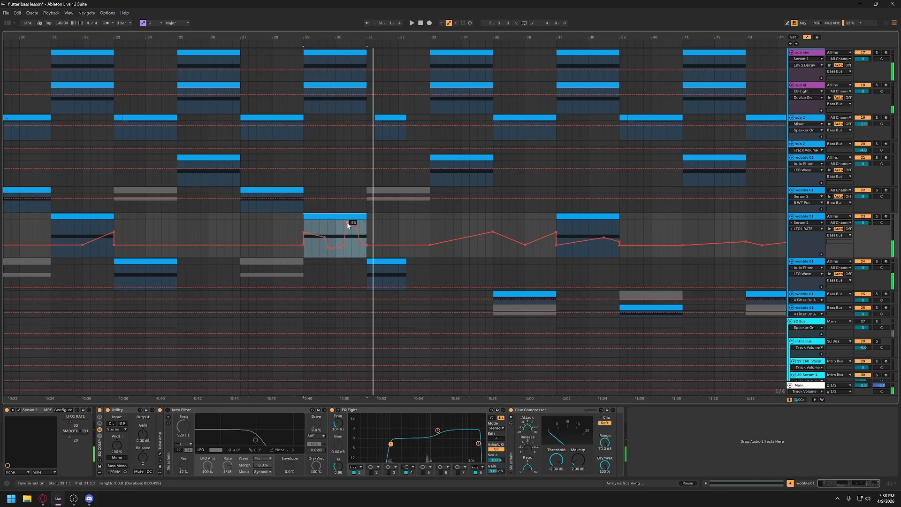
- Lower the two upper breakpoints of the LFO1 RATE peak in the bar 29 clip to form a flatter plateau, auditioning each change
{"action": "left_click_drag", "start_coordinate": [348, 223], "coordinate": [347, 235]}
{"action": "key", "text": "space"}
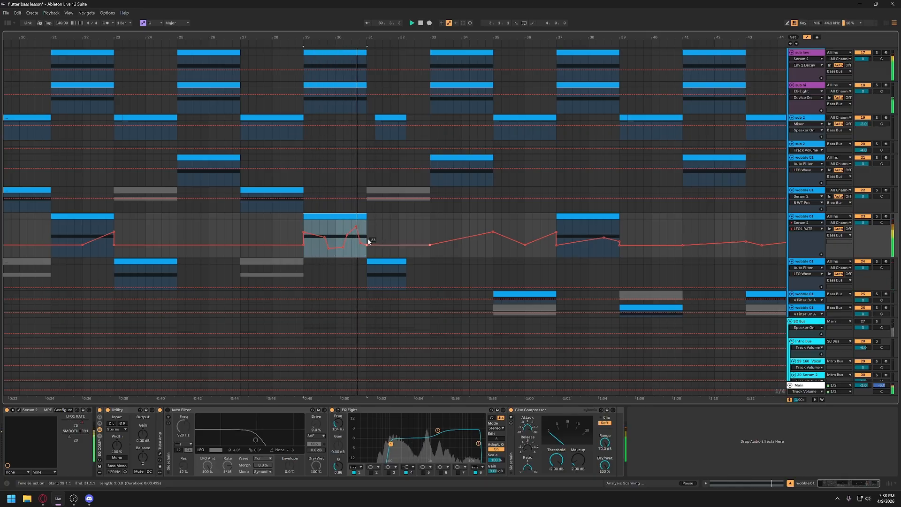
{"action": "key", "text": "space"}
{"action": "left_click_drag", "start_coordinate": [356, 227], "coordinate": [356, 233]}
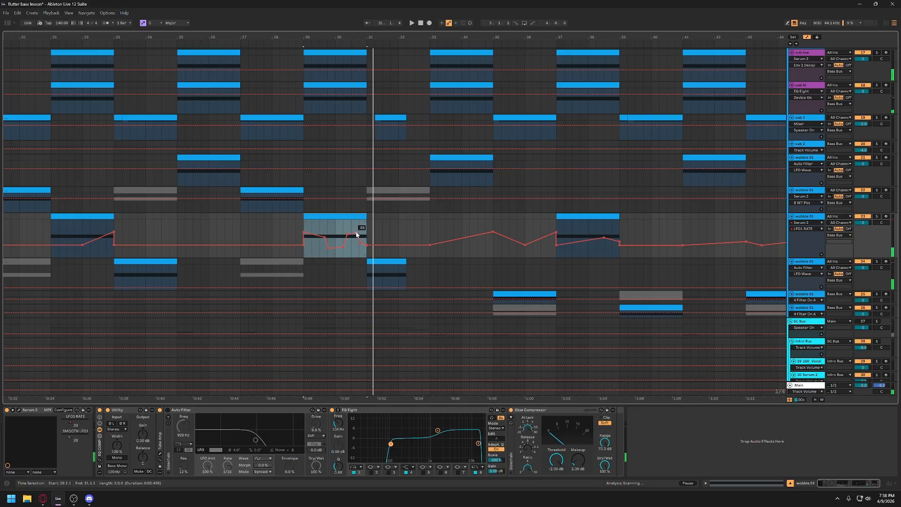
{"action": "left_click", "coordinate": [343, 230]}
{"action": "key", "text": "space"}
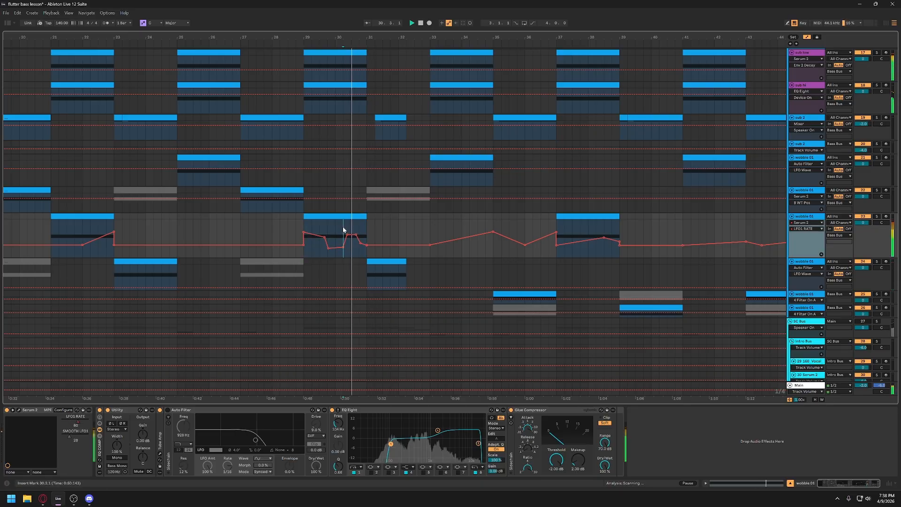
{"action": "left_click", "coordinate": [349, 221]}
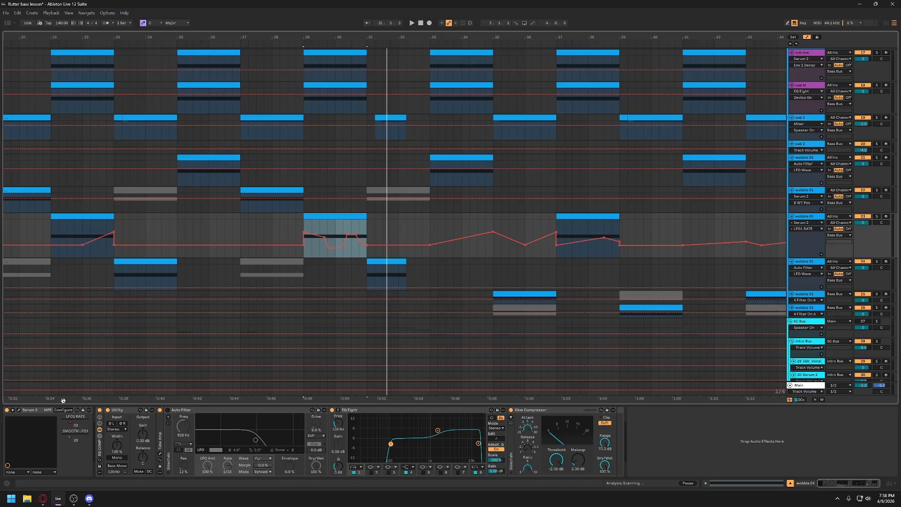
- Inspect the modulators assigned to LFO 1's rate in the track's Serum 2 patch, and close the plugin window
{"action": "left_click", "coordinate": [20, 410]}
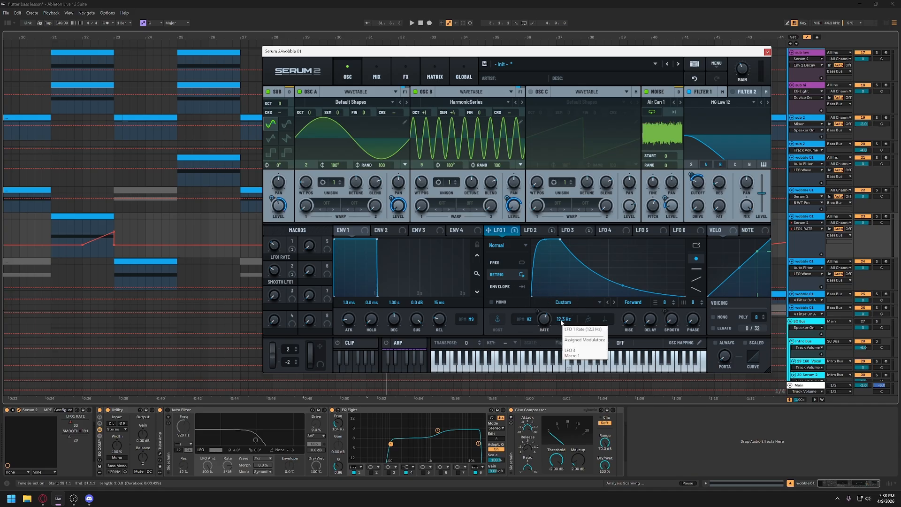
{"action": "mouse_move", "coordinate": [548, 324]}
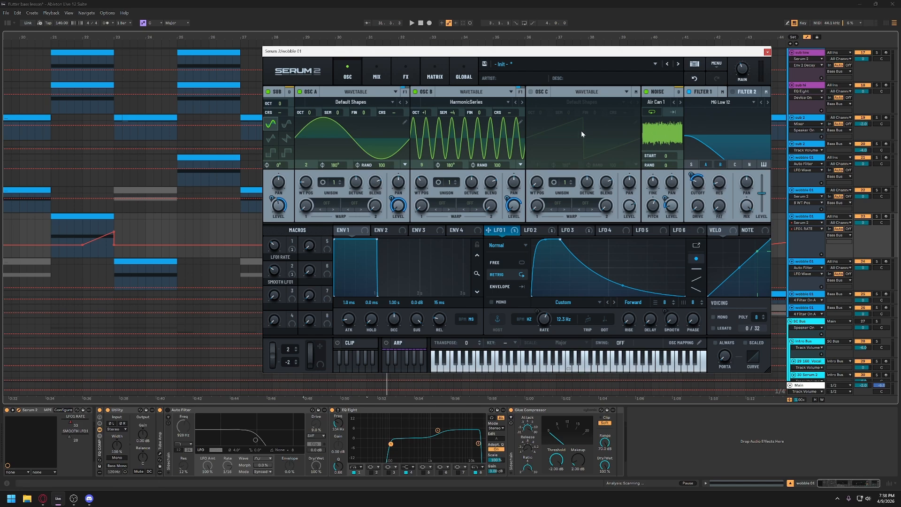
{"action": "left_click", "coordinate": [767, 52]}
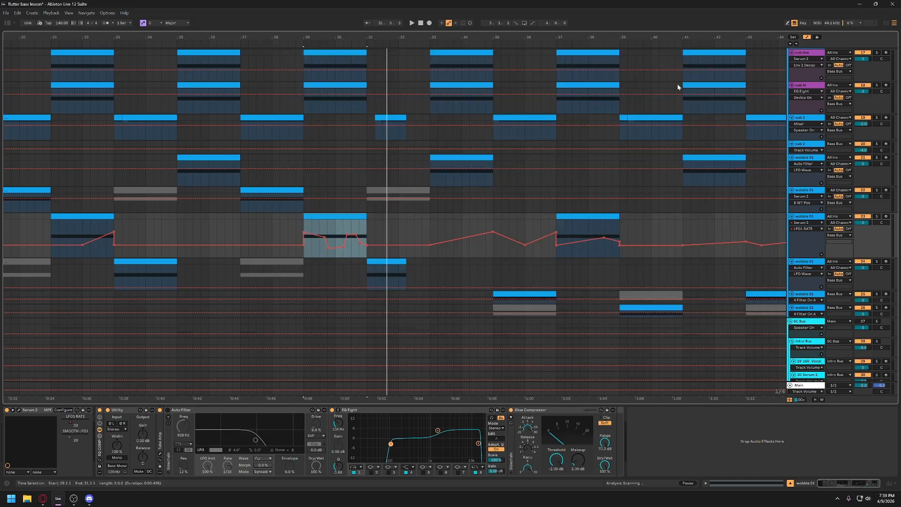
- Show the full arrangement with the automation lanes hidden and select the wobble 01 clip at bar 29
{"action": "left_click_drag", "start_coordinate": [599, 37], "coordinate": [599, 10]}
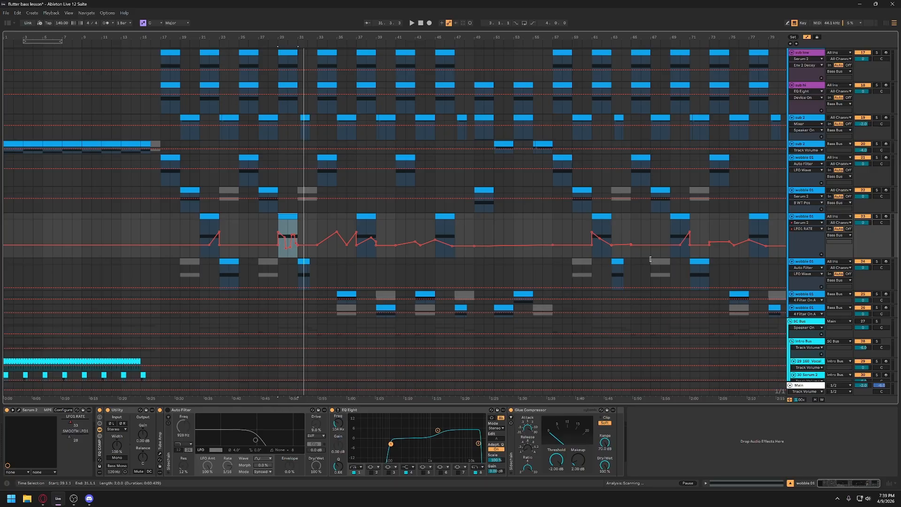
{"action": "left_click", "coordinate": [807, 37]}
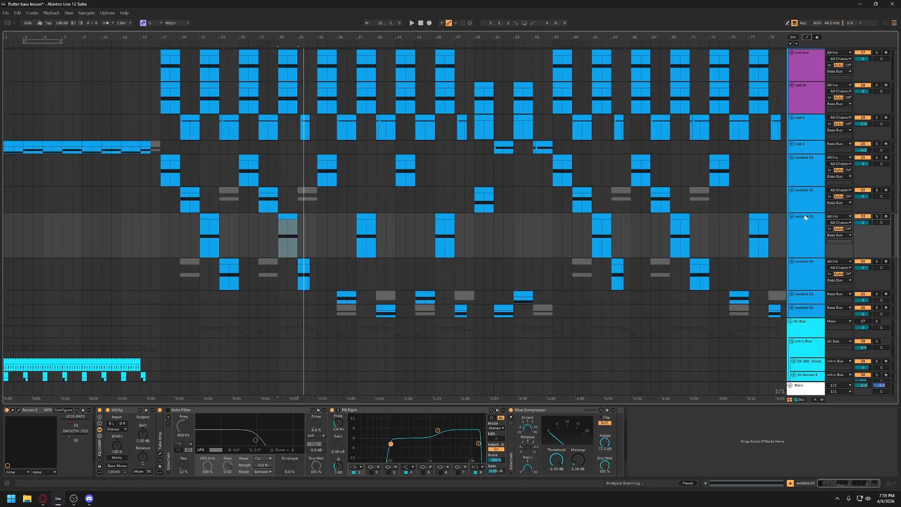
{"action": "left_click", "coordinate": [291, 219]}
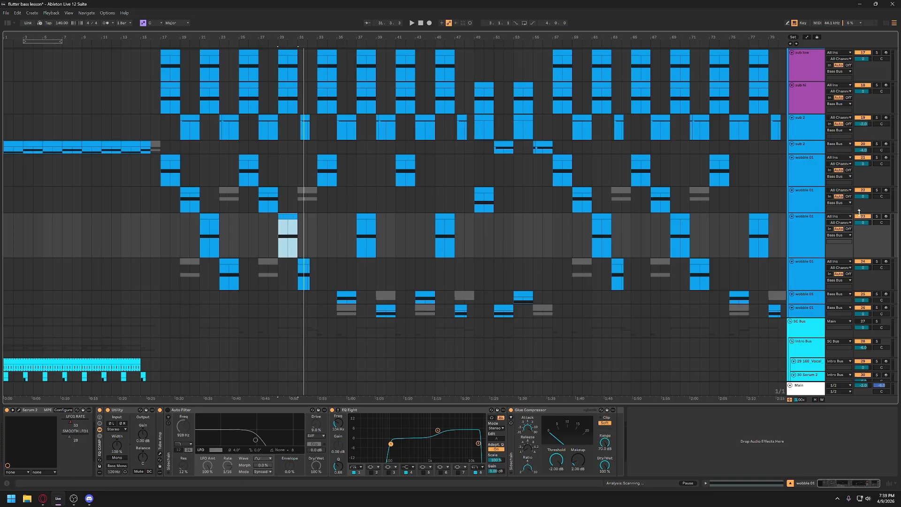
- Mute the sub low and sub hi tracks and play the wobble 01 clip from bar 29
{"action": "scroll", "coordinate": [850, 200], "scroll_direction": "up", "scroll_amount": 2}
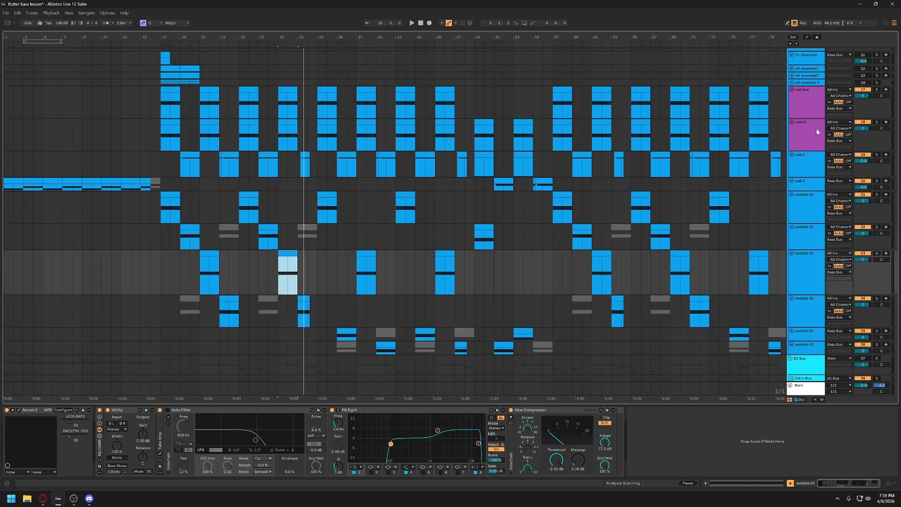
{"action": "left_click", "coordinate": [867, 90]}
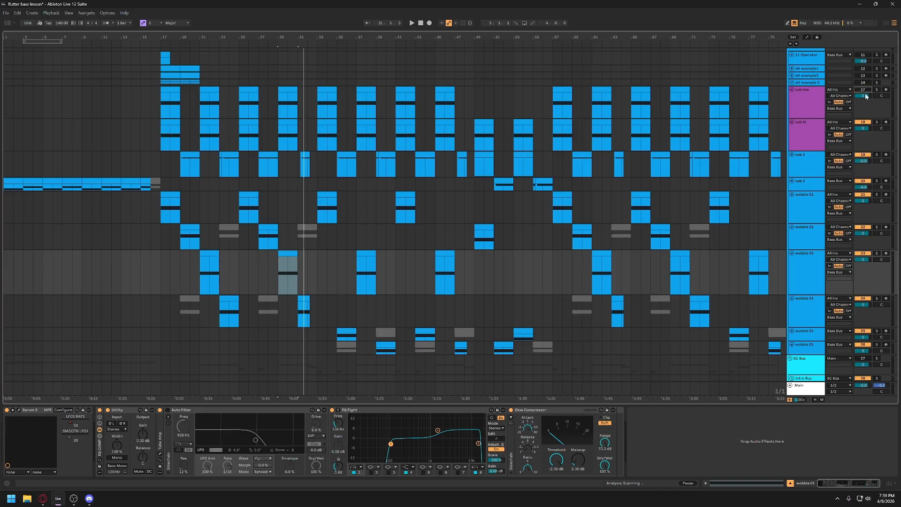
{"action": "left_click", "coordinate": [863, 121]}
{"action": "left_click", "coordinate": [278, 280]}
{"action": "key", "text": "space"}
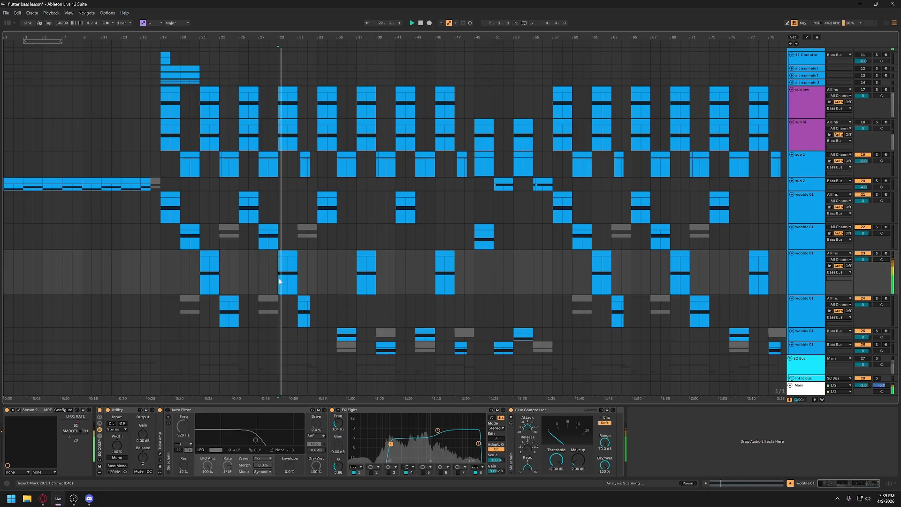
- Compare the wobble 01 sound with its EQ Eight bypassed and enabled
{"action": "left_click", "coordinate": [332, 410]}
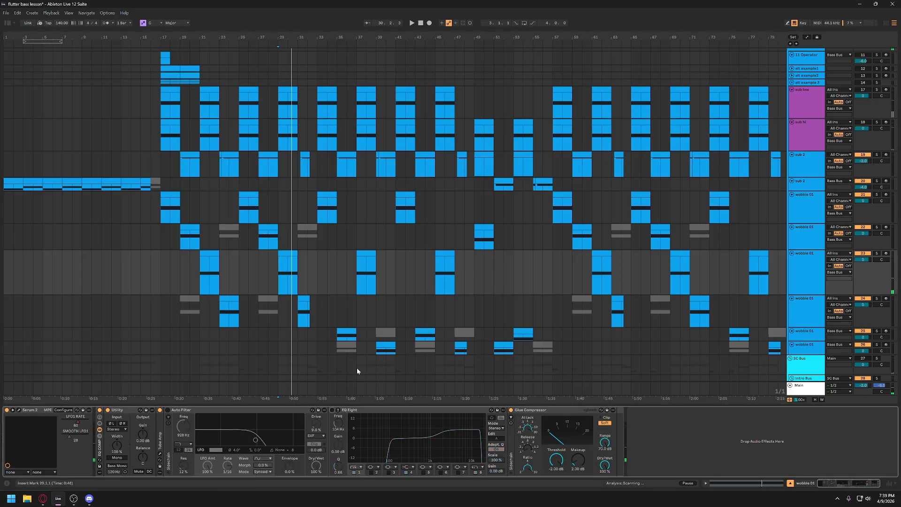
{"action": "key", "text": "space"}
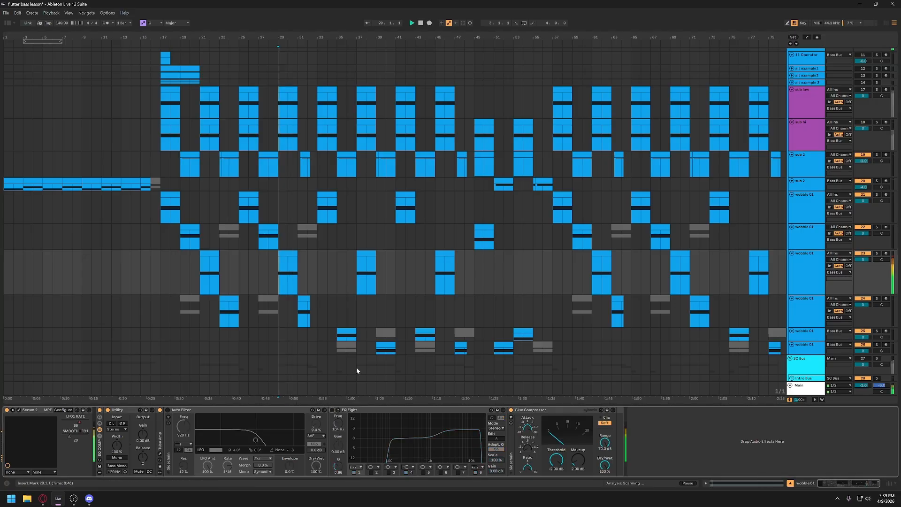
{"action": "left_click", "coordinate": [331, 409]}
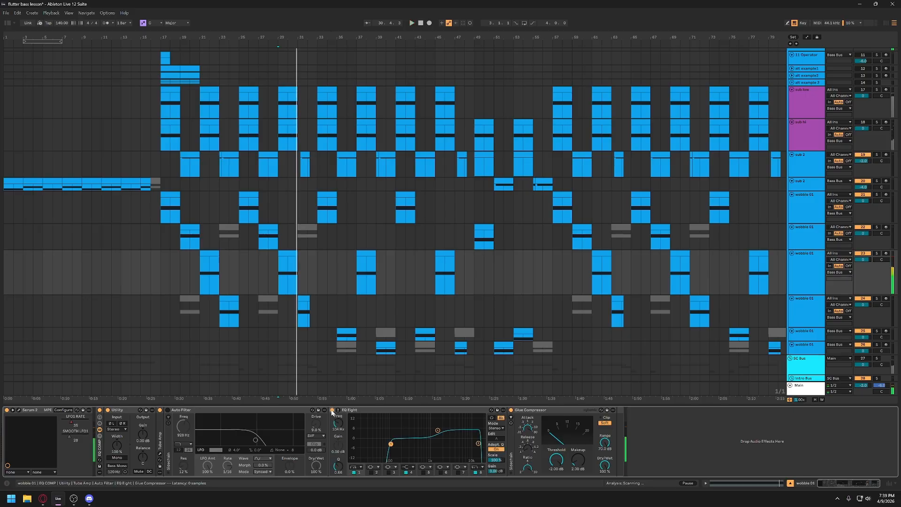
- Unmute the sub low and sub hi tracks and play the arrangement from bar 29
{"action": "left_click", "coordinate": [862, 89]}
{"action": "left_click", "coordinate": [862, 122]}
{"action": "key", "text": "space"}
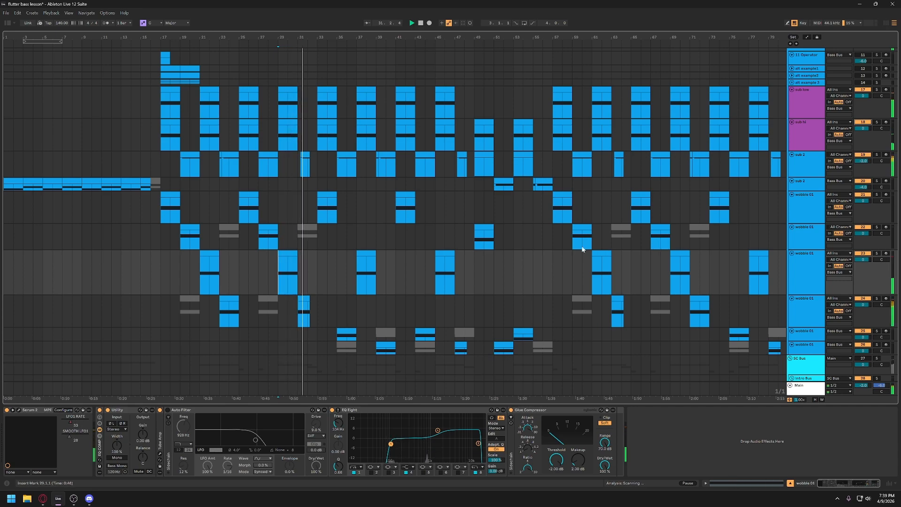
- Reduce the height of the wobble 01 track with the bar 21 clip and save the Live set
{"action": "left_click", "coordinate": [805, 282]}
{"action": "left_click_drag", "start_coordinate": [805, 294], "coordinate": [806, 276]}
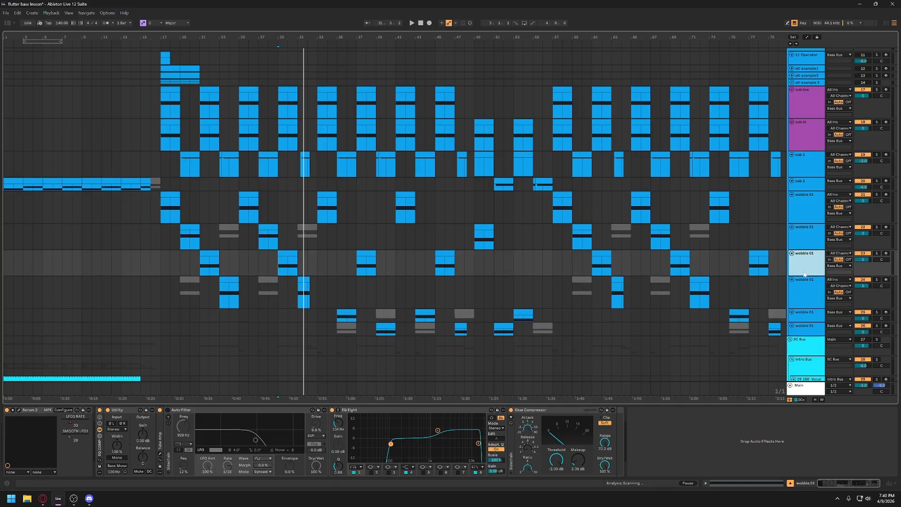
{"action": "left_click", "coordinate": [804, 297]}
{"action": "key", "text": "ctrl+s"}
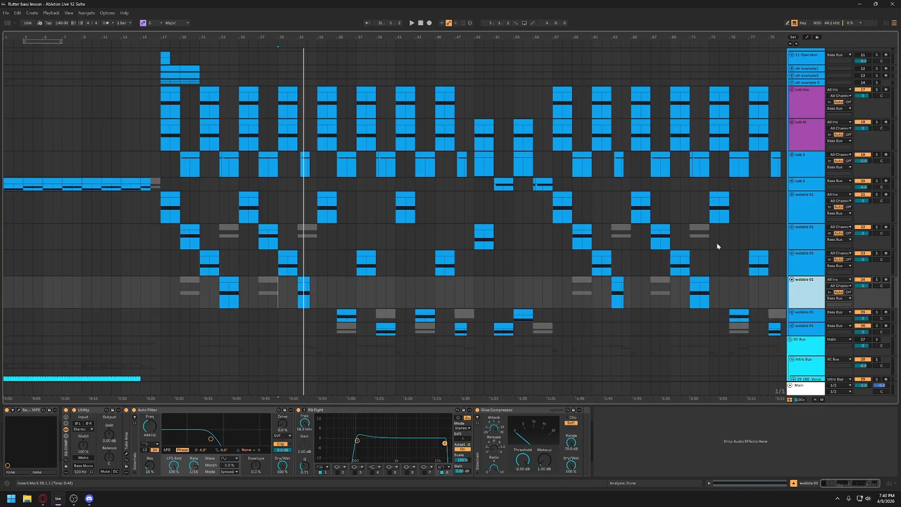
- Examine the Serum 2 patch of the wobble 01 track whose first clip starts at bar 17
{"action": "left_click", "coordinate": [803, 207]}
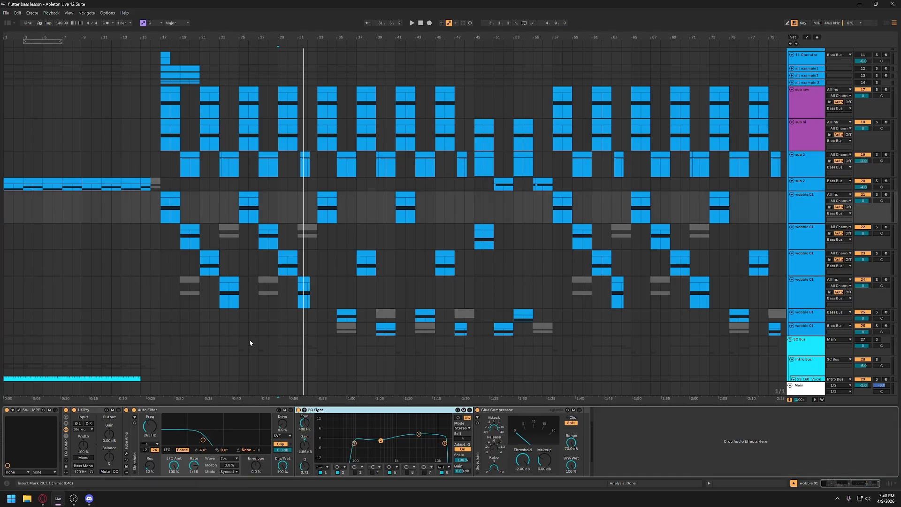
{"action": "left_click", "coordinate": [20, 410]}
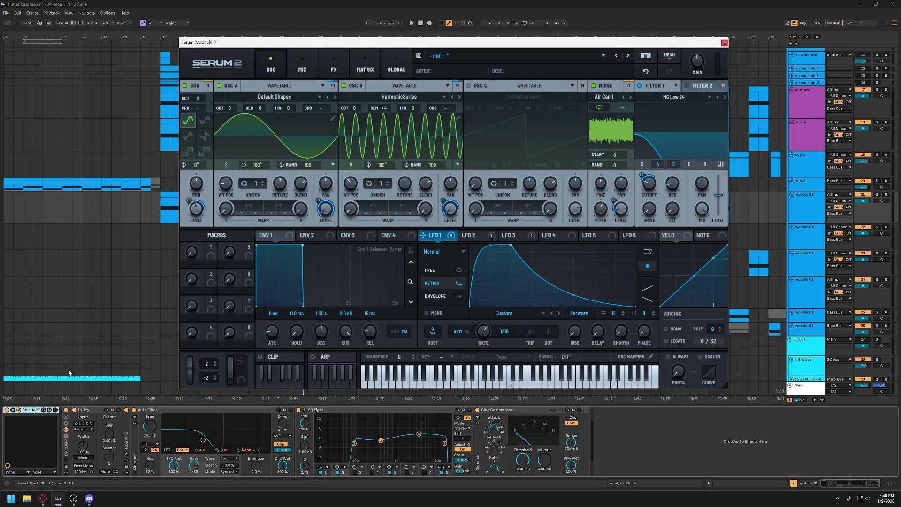
{"action": "left_click_drag", "start_coordinate": [385, 47], "coordinate": [330, 59]}
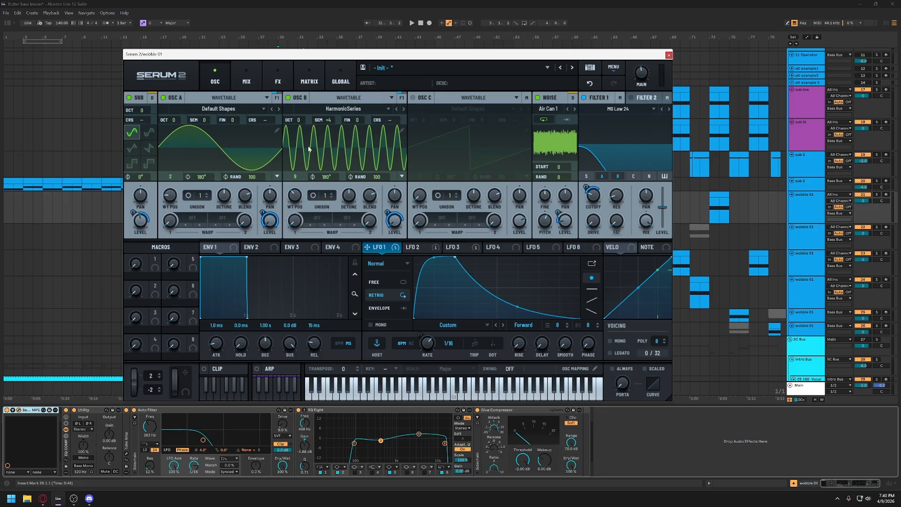
- Sweep oscillator B's HarmonicSeries wavetable position to 1, 4 and back to 9, and close the Serum 2 window
{"action": "left_click_drag", "start_coordinate": [295, 194], "coordinate": [296, 221]}
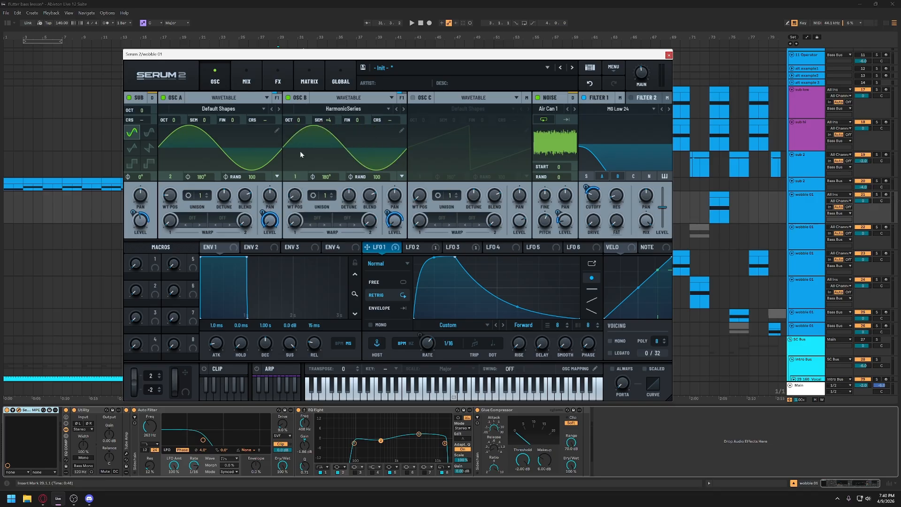
{"action": "left_click_drag", "start_coordinate": [296, 195], "coordinate": [298, 184]}
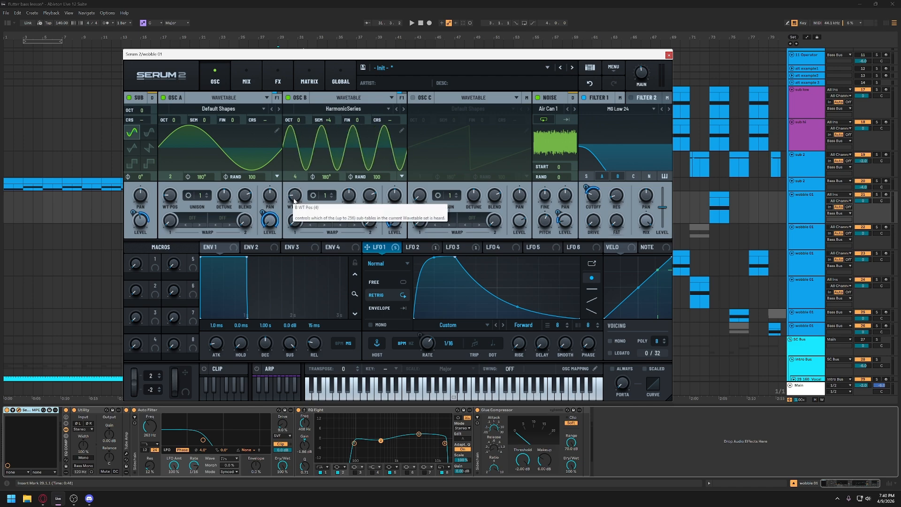
{"action": "left_click_drag", "start_coordinate": [299, 199], "coordinate": [300, 183]}
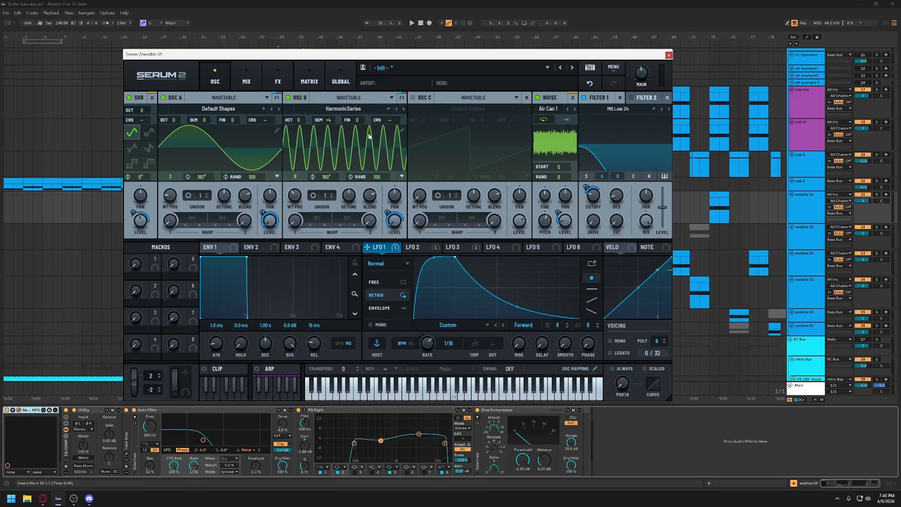
{"action": "left_click", "coordinate": [668, 55]}
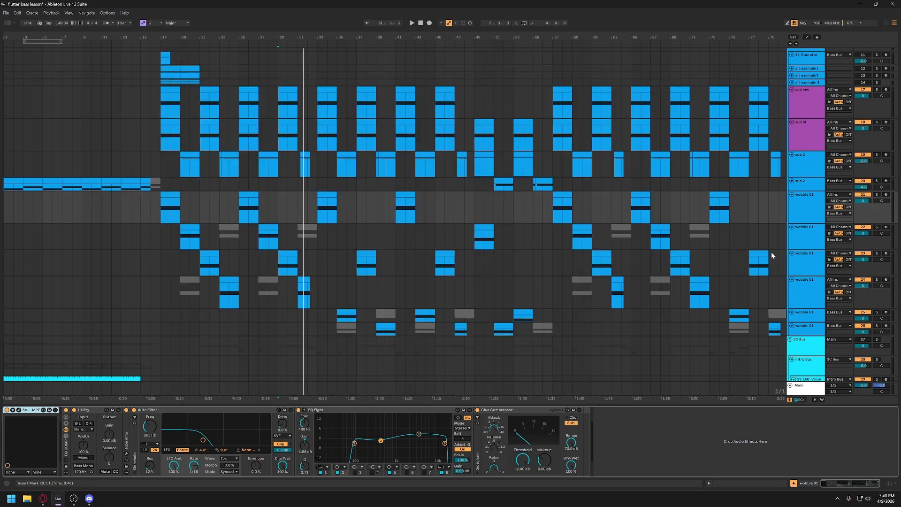
- Unfold and solo the alt example1 track, select its clip at bar 17 and open its Serum 2 patch
{"action": "scroll", "coordinate": [806, 209], "scroll_direction": "up", "scroll_amount": 5}
{"action": "left_click", "coordinate": [797, 162]}
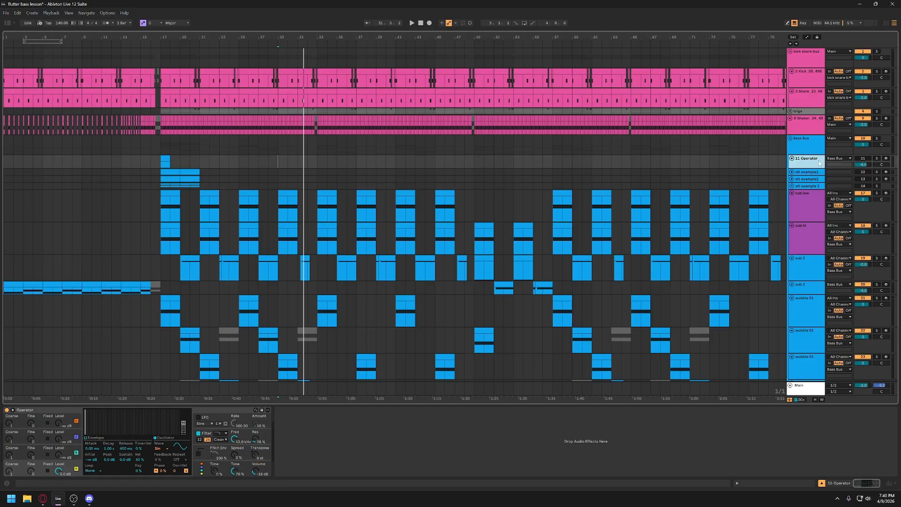
{"action": "left_click", "coordinate": [792, 173]}
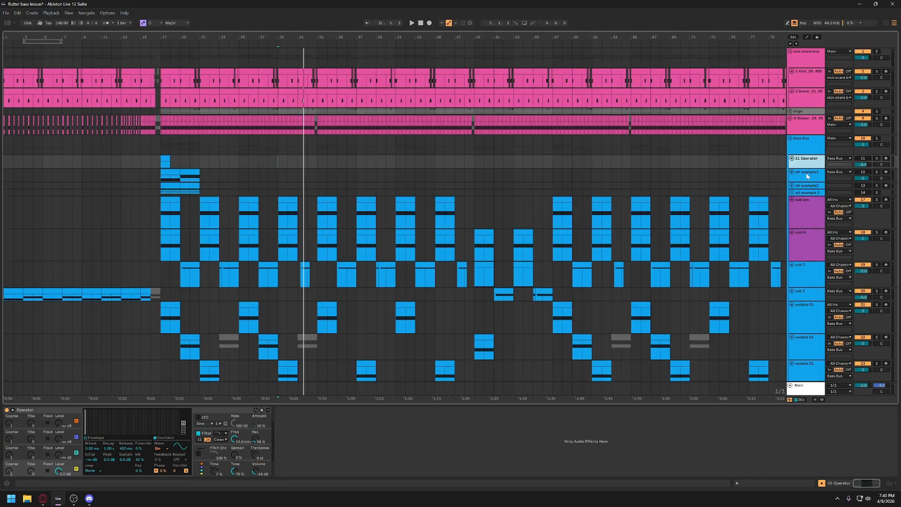
{"action": "left_click", "coordinate": [877, 172]}
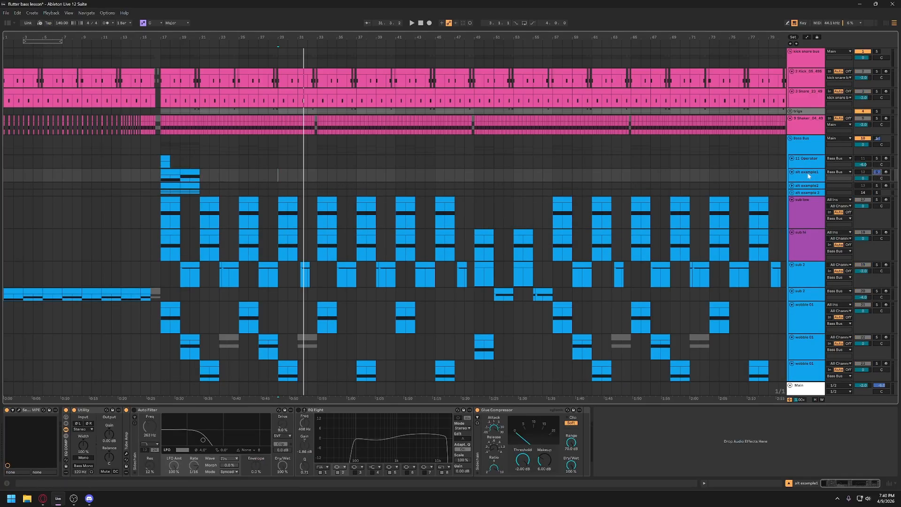
{"action": "left_click", "coordinate": [170, 174]}
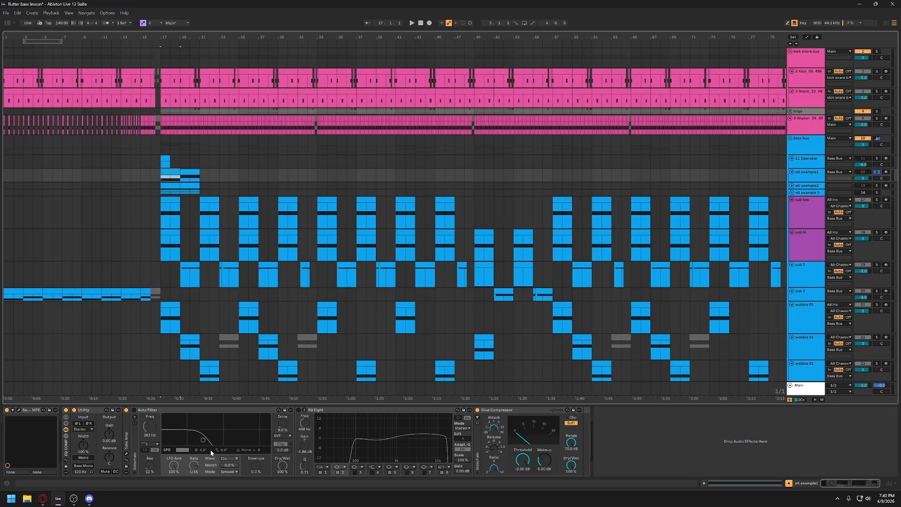
{"action": "left_click", "coordinate": [18, 410]}
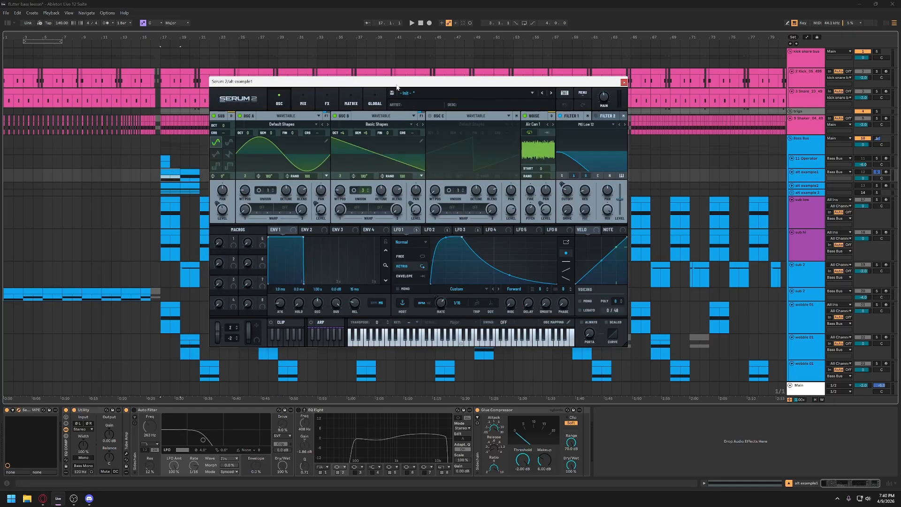
- Set oscillator B's unison to 1 and compare the bar 17 clip with oscillator B off and on
{"action": "left_click", "coordinate": [417, 156]}
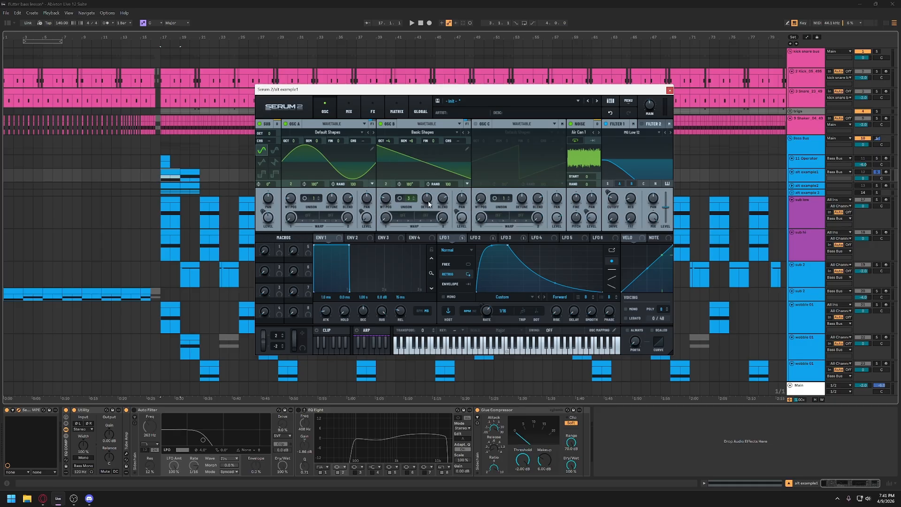
{"action": "left_click_drag", "start_coordinate": [413, 207], "coordinate": [409, 210]}
{"action": "left_click", "coordinate": [381, 123]}
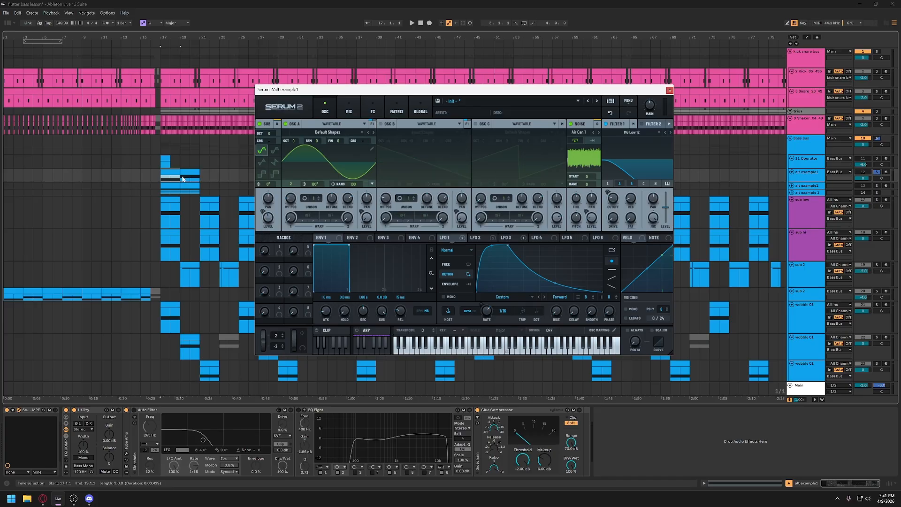
{"action": "left_click", "coordinate": [171, 171]}
{"action": "key", "text": "space"}
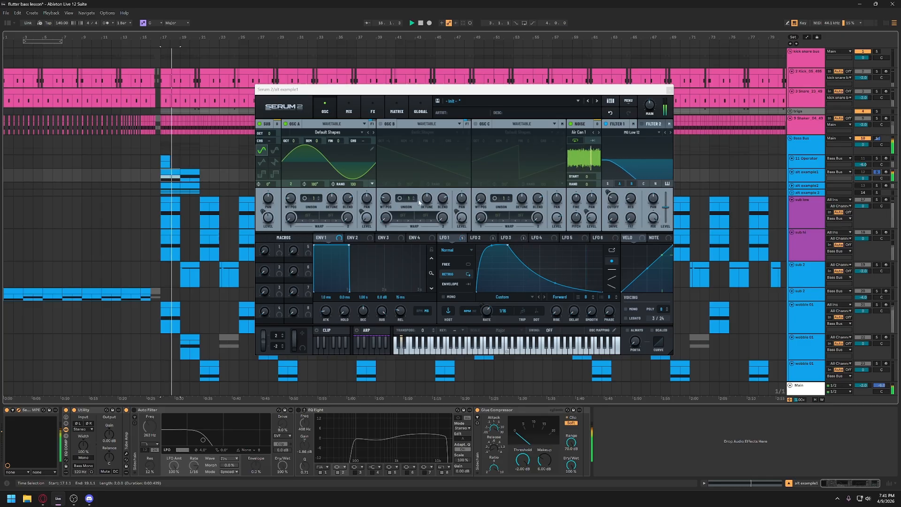
{"action": "key", "text": "alt+space"}
{"action": "key", "text": "Escape"}
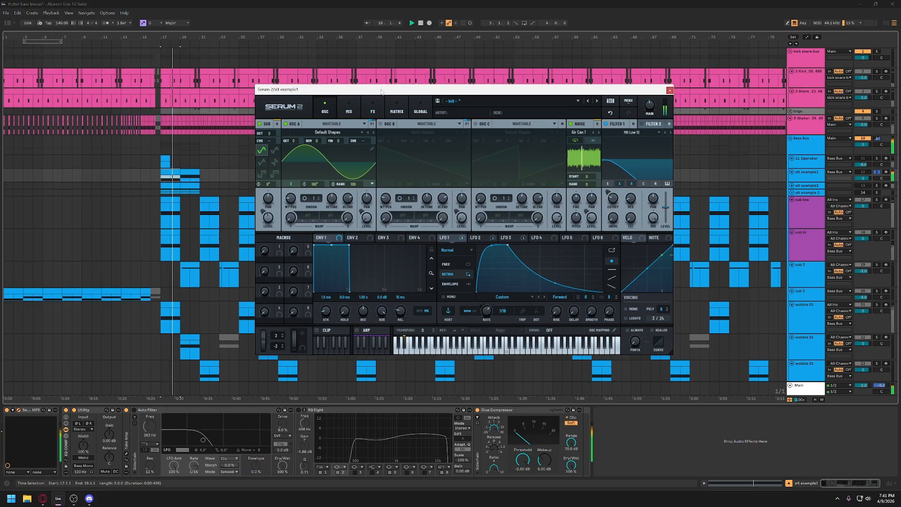
{"action": "left_click", "coordinate": [381, 124]}
{"action": "key", "text": "space"}
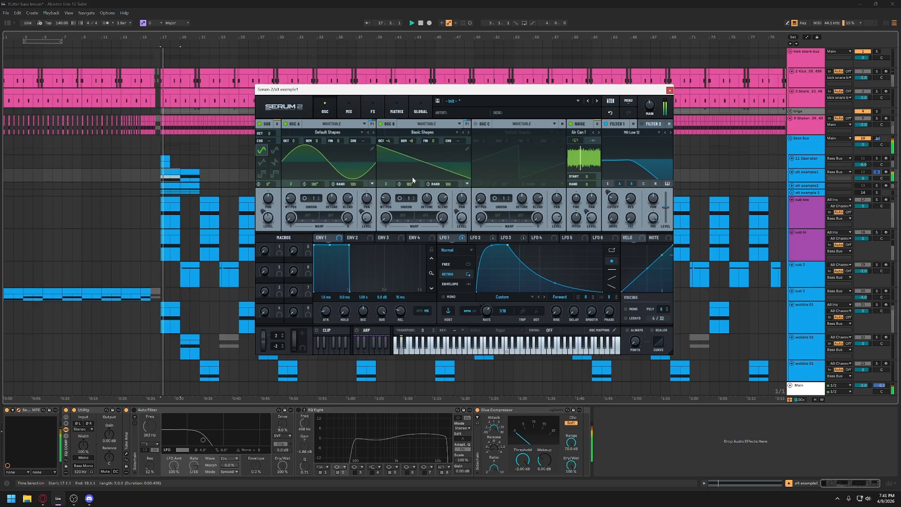
{"action": "key", "text": "space"}
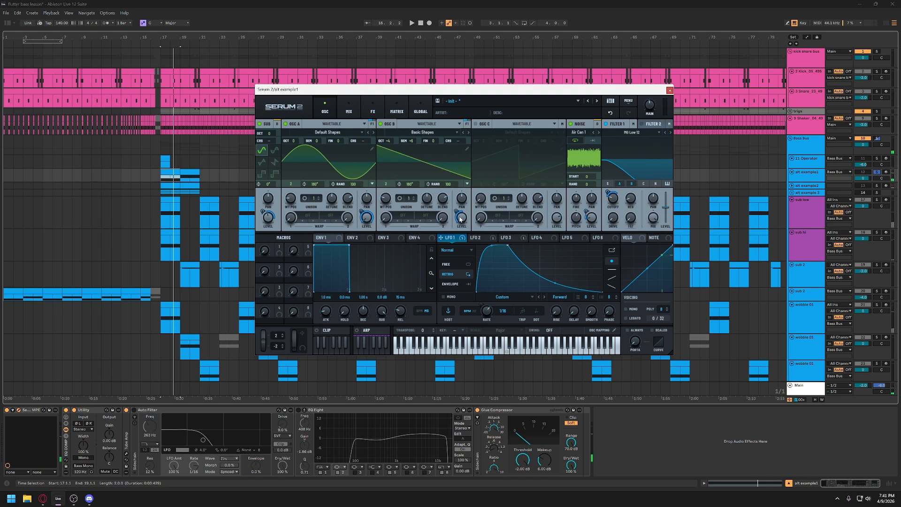
- Switch off oscillator A to audition oscillator B by itself, and switch oscillator A back on
{"action": "left_click", "coordinate": [287, 124]}
{"action": "left_click", "coordinate": [389, 125]}
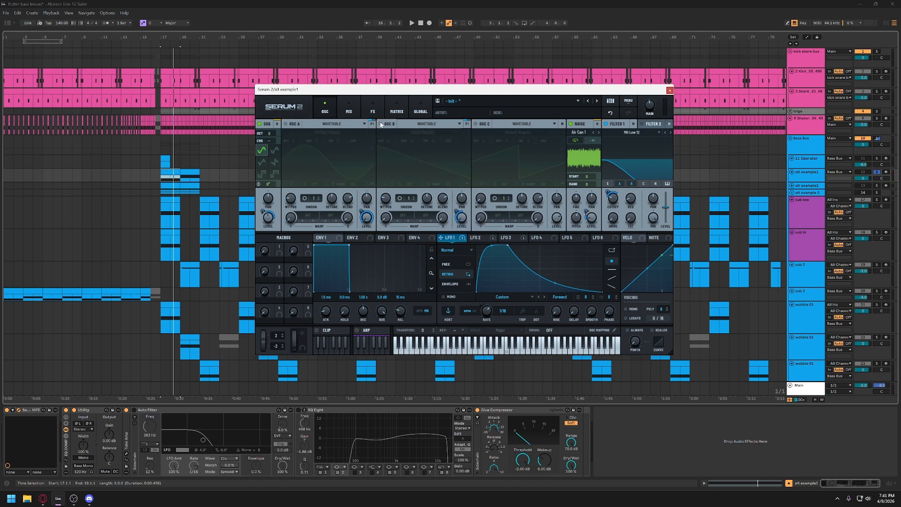
{"action": "left_click", "coordinate": [383, 124]}
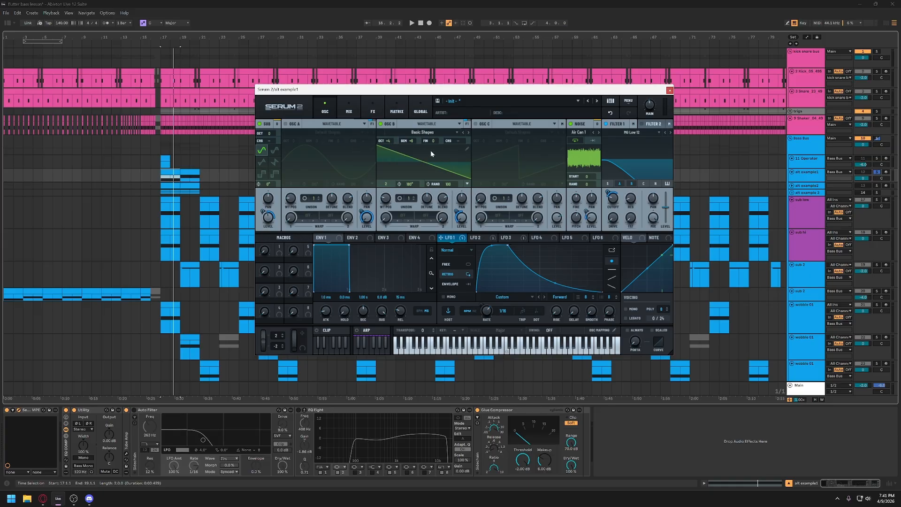
{"action": "scroll", "coordinate": [412, 140], "scroll_direction": "down", "scroll_amount": 1}
{"action": "mouse_move", "coordinate": [413, 146]}
{"action": "left_mouse_down"}
{"action": "mouse_move", "coordinate": [411, 156]}
{"action": "mouse_move", "coordinate": [413, 140]}
{"action": "left_mouse_up"}
{"action": "key", "text": "space"}
{"action": "key", "text": "space"}
{"action": "left_click", "coordinate": [285, 124]}
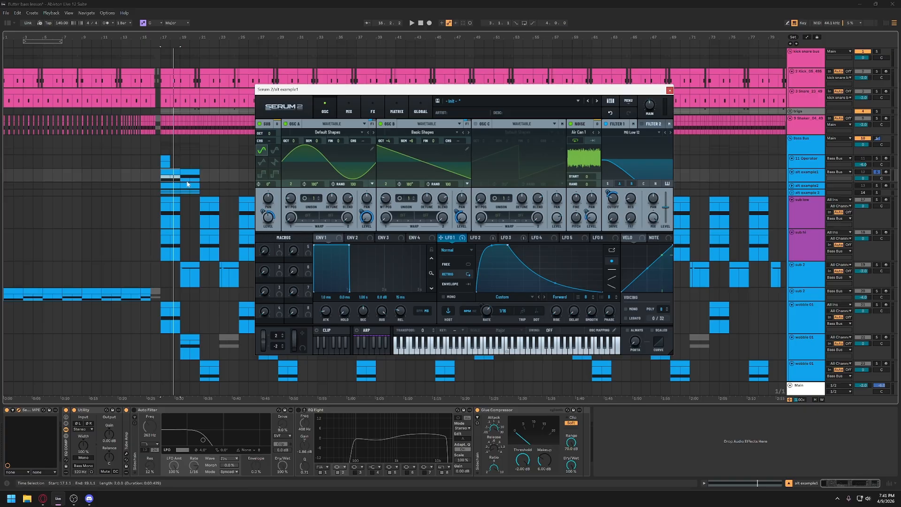
- Play the soloed alt example1 clip with oscillators A and B both on
{"action": "key", "text": "space"}
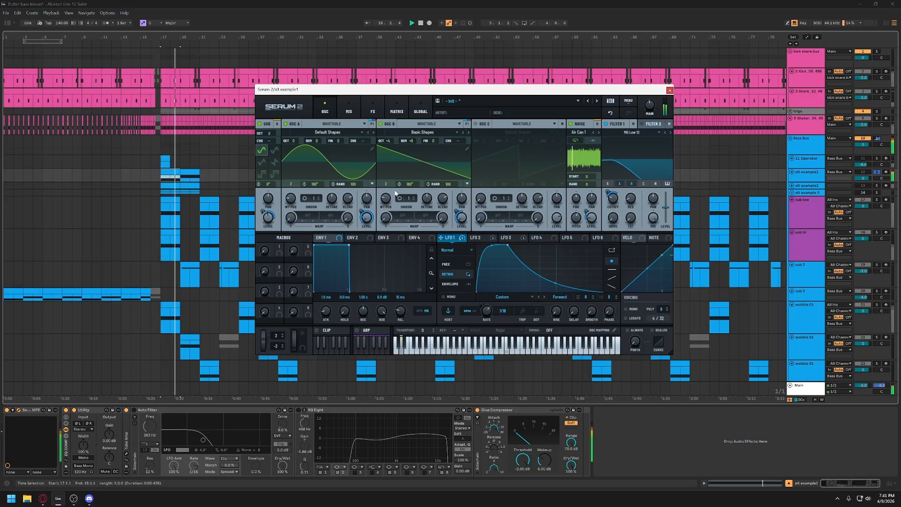
{"action": "key", "text": "space"}
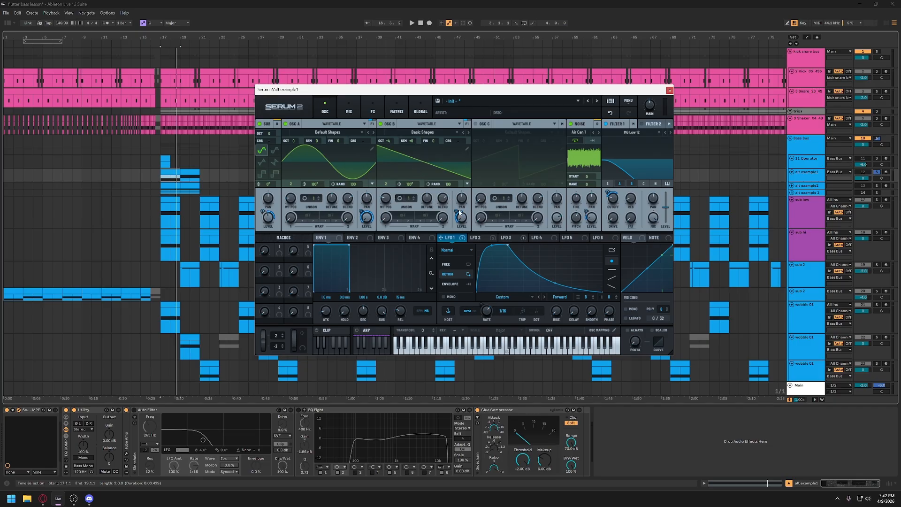
{"action": "mouse_move", "coordinate": [466, 221]}
{"action": "key", "text": "space"}
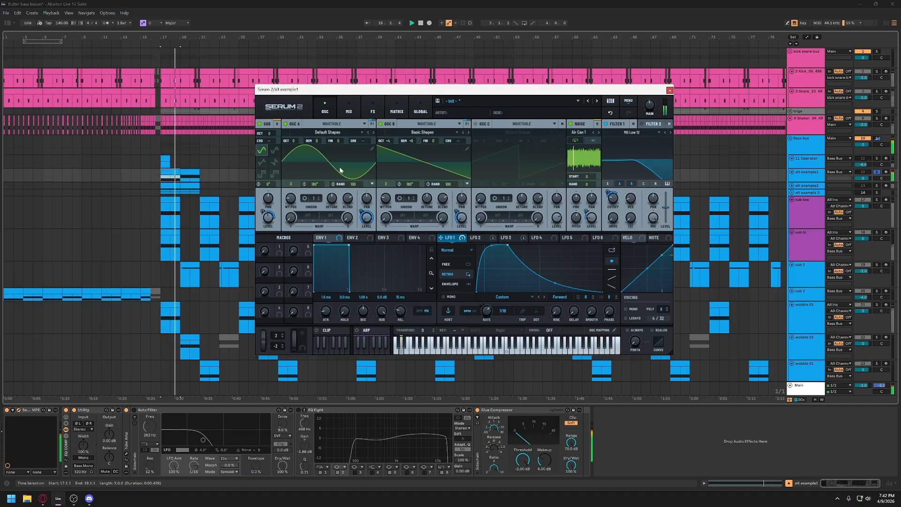
- Unsolo alt example1 and play it in the full mix with the first wobble 01 track muted
{"action": "scroll", "coordinate": [205, 301], "scroll_direction": "down", "scroll_amount": 1}
{"action": "scroll", "coordinate": [205, 301], "scroll_direction": "down", "scroll_amount": 2}
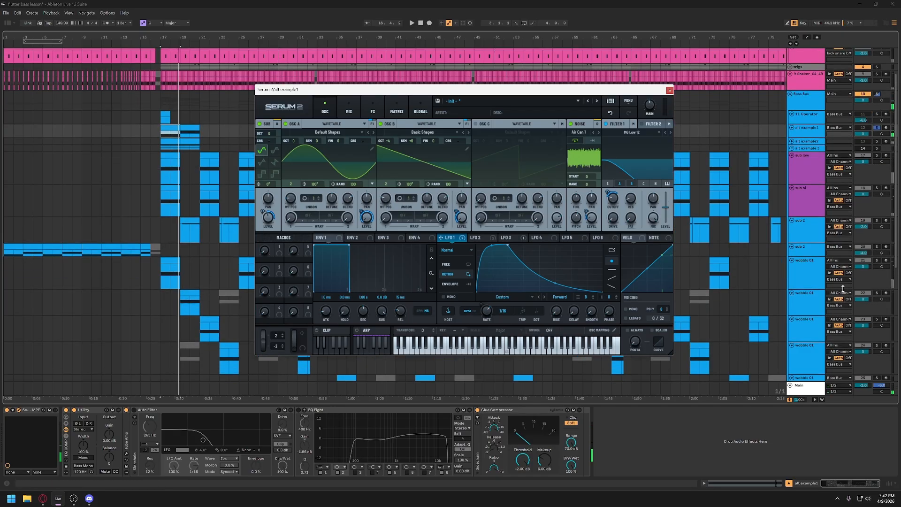
{"action": "left_click", "coordinate": [876, 127]}
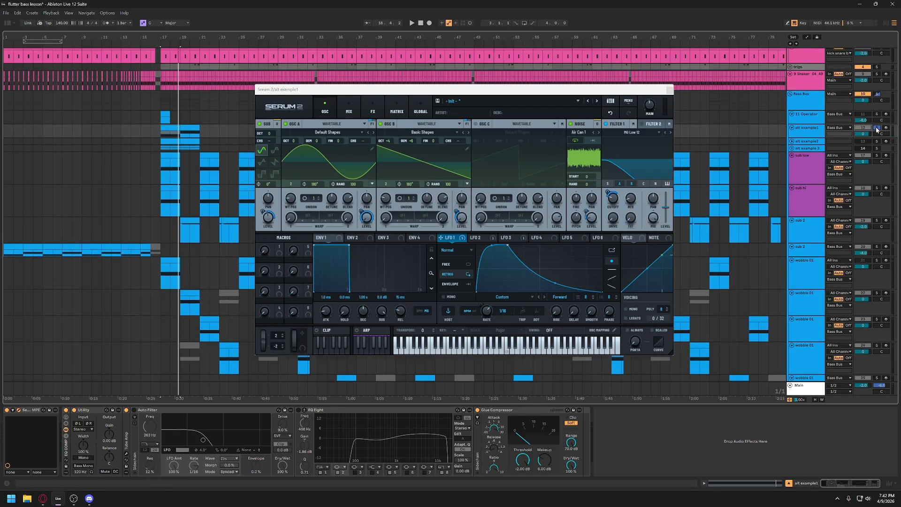
{"action": "key", "text": "space"}
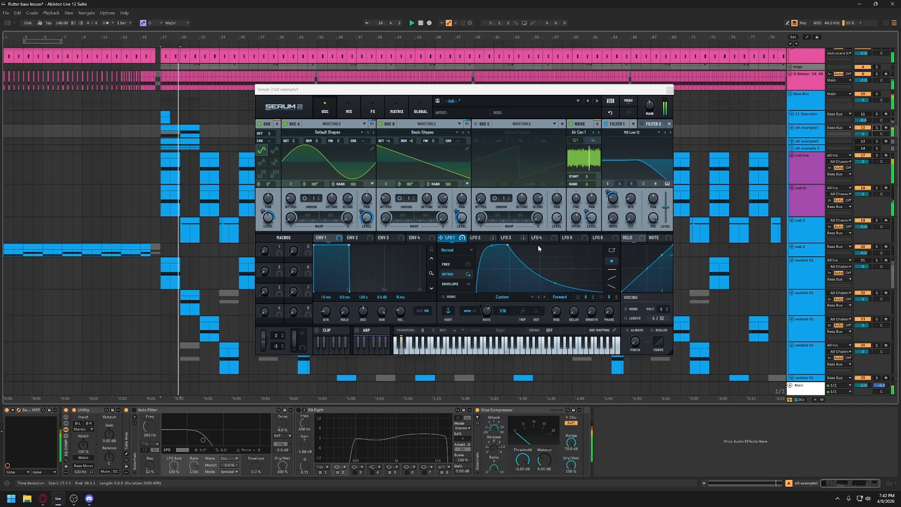
{"action": "key", "text": "space"}
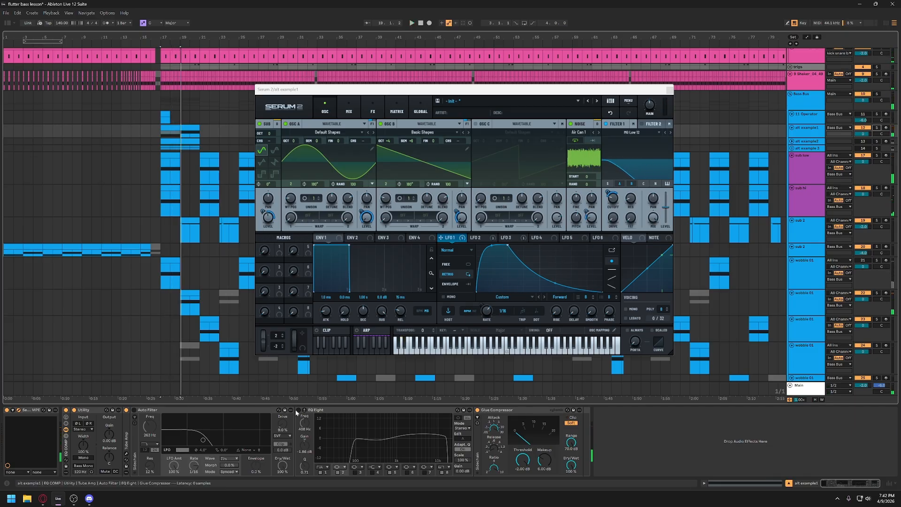
- Switch on the Auto Filter and EQ Eight devices of the alt example1 track
{"action": "left_click", "coordinate": [297, 412]}
{"action": "left_click", "coordinate": [133, 410]}
{"action": "left_click", "coordinate": [298, 410]}
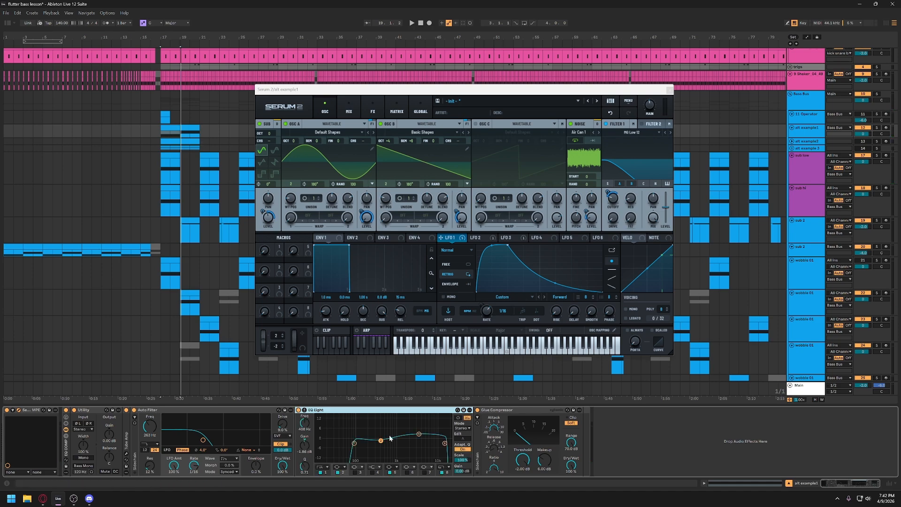
- Play the filtered alt example1 layer with the first two wobble 01 tracks muted, and reactivate both tracks
{"action": "key", "text": "space"}
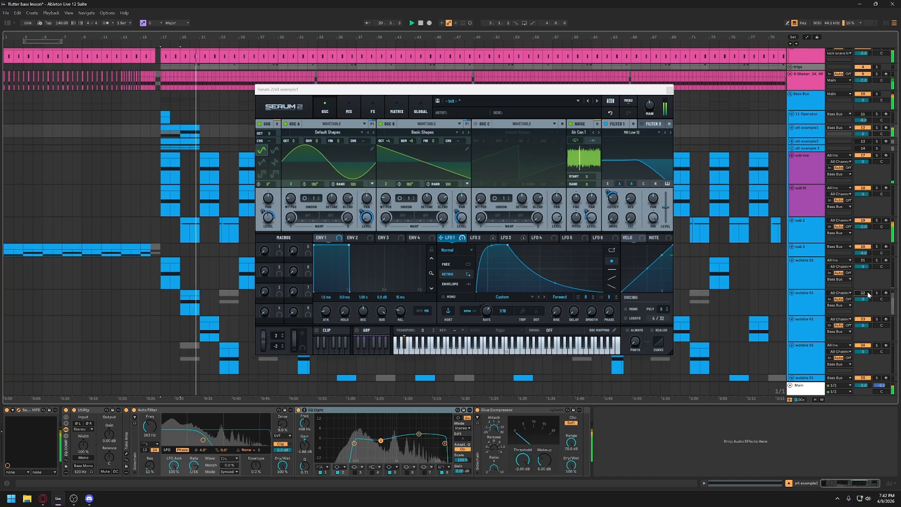
{"action": "key", "text": "space"}
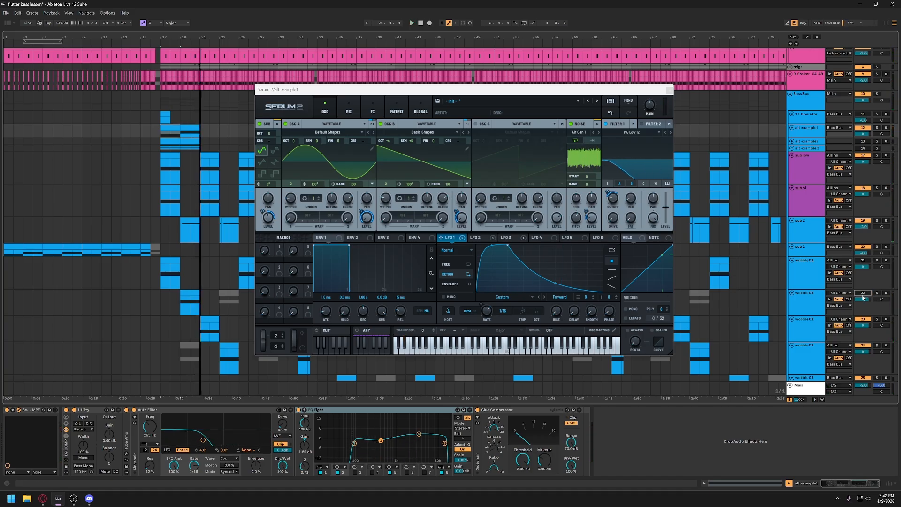
{"action": "left_click", "coordinate": [861, 253]}
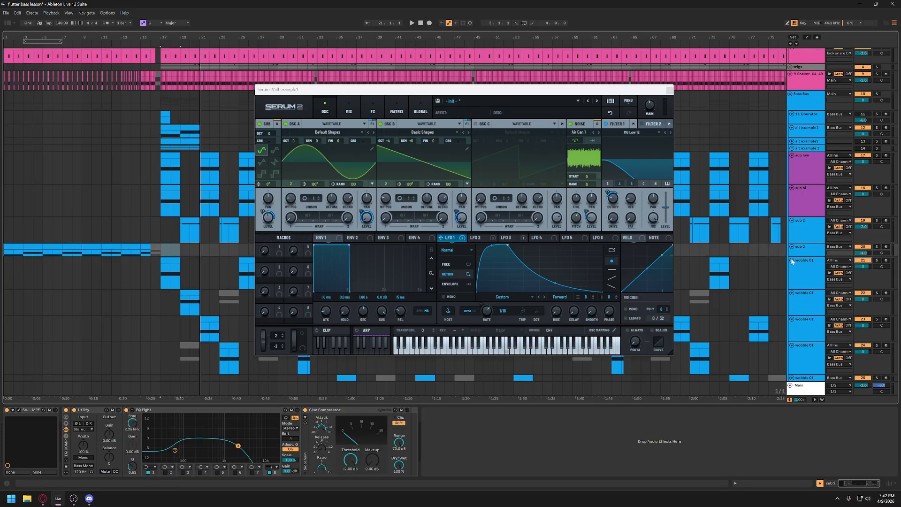
- Examine the effects chain of alt example1's Serum 2 patch from Hyper/Dimension to Equalizer, and close the plug-in window
{"action": "left_click_drag", "start_coordinate": [449, 89], "coordinate": [430, 88]}
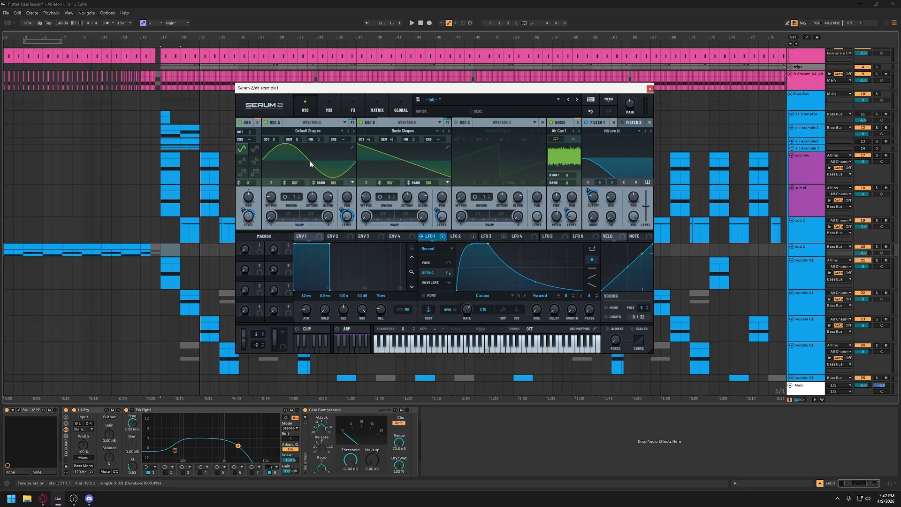
{"action": "key", "text": "ctrl"}
{"action": "key", "text": "ctrl"}
{"action": "key", "text": "ctrl"}
{"action": "key", "text": "ctrl"}
{"action": "key", "text": "ctrl"}
{"action": "key", "text": "ctrl"}
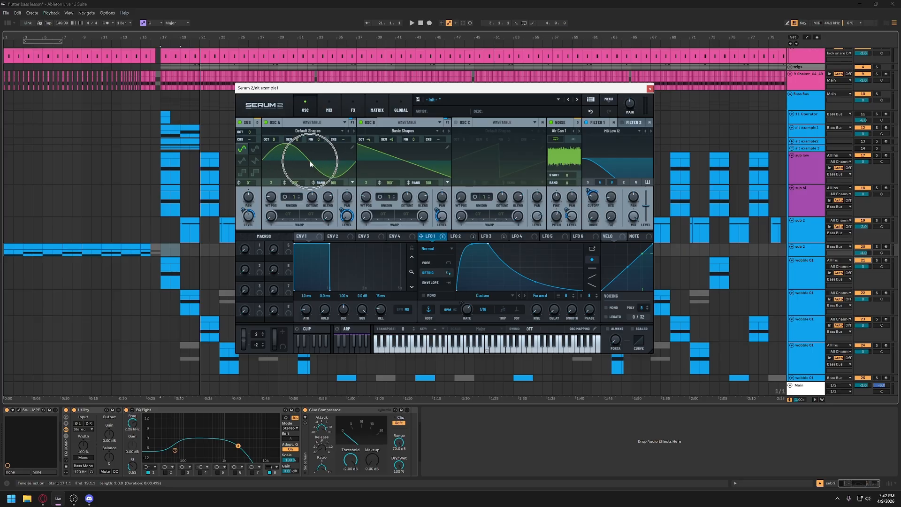
{"action": "left_click", "coordinate": [350, 105]}
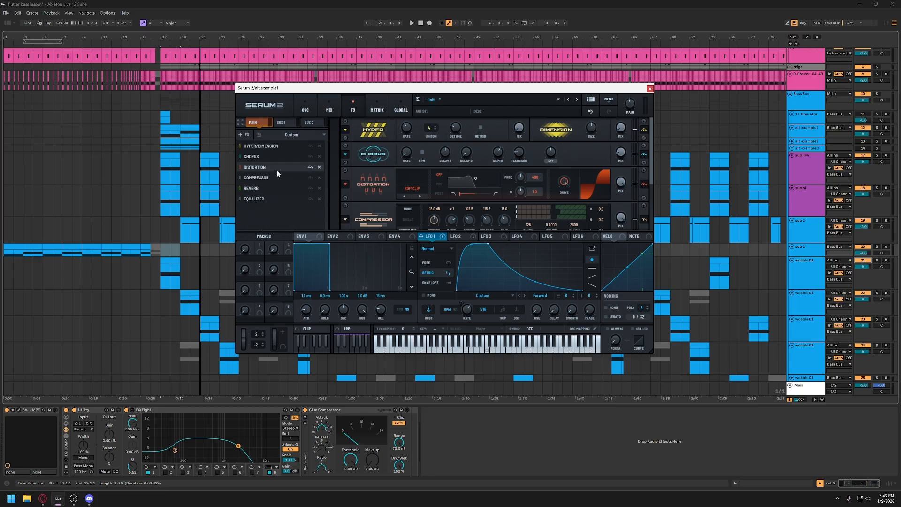
{"action": "mouse_move", "coordinate": [562, 189]}
{"action": "left_mouse_down"}
{"action": "mouse_move", "coordinate": [571, 245]}
{"action": "mouse_move", "coordinate": [569, 181]}
{"action": "left_mouse_up"}
{"action": "key", "text": "space"}
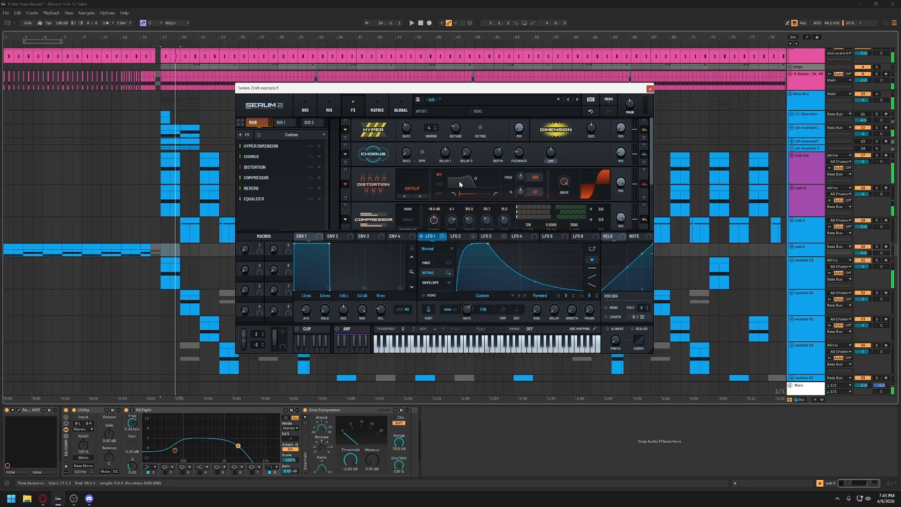
{"action": "scroll", "coordinate": [532, 212], "scroll_direction": "down", "scroll_amount": 3}
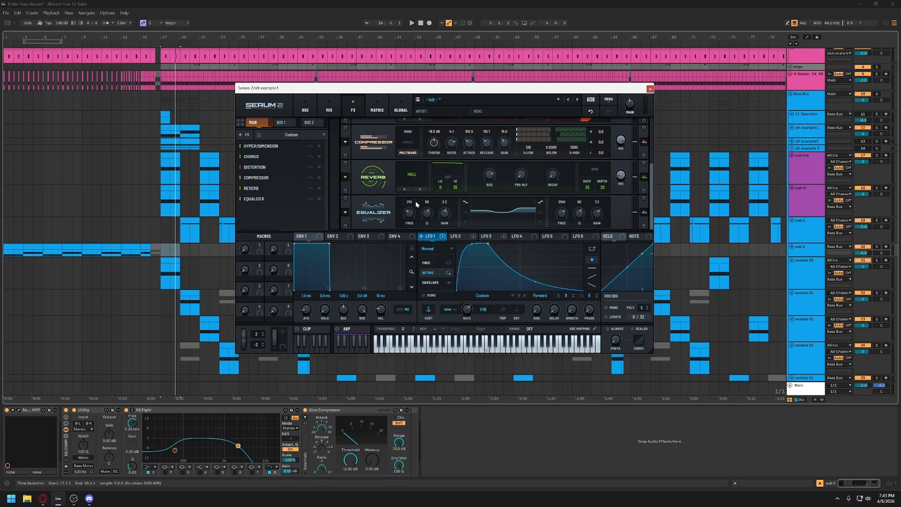
{"action": "left_click", "coordinate": [305, 108]}
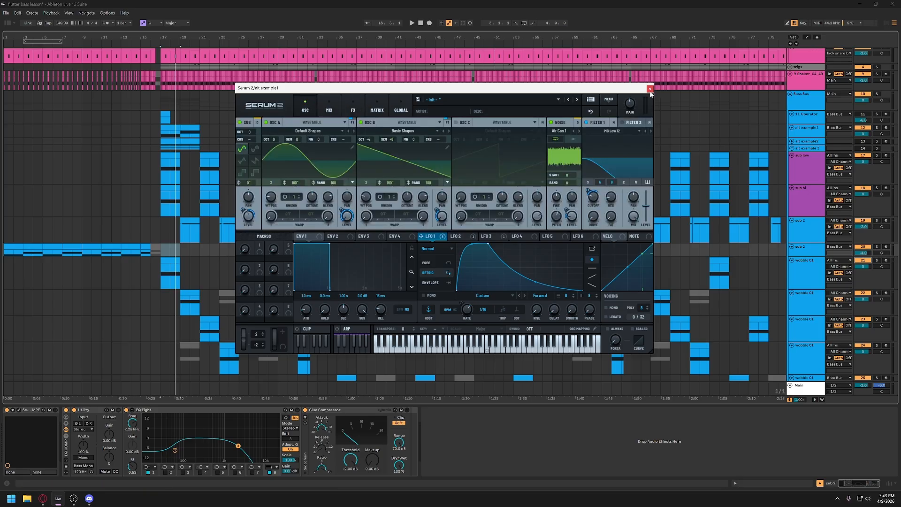
{"action": "left_click", "coordinate": [650, 88]}
- Mute the alt example1 track, and unfold and solo the alt example2 track
{"action": "left_click", "coordinate": [812, 132]}
{"action": "left_click", "coordinate": [862, 128]}
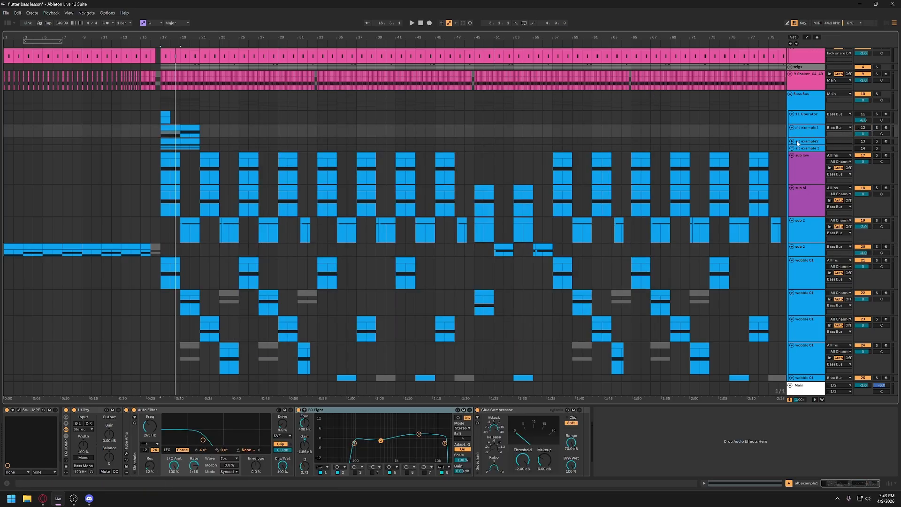
{"action": "left_click", "coordinate": [792, 141]}
{"action": "left_click", "coordinate": [803, 144]}
{"action": "left_click", "coordinate": [876, 141]}
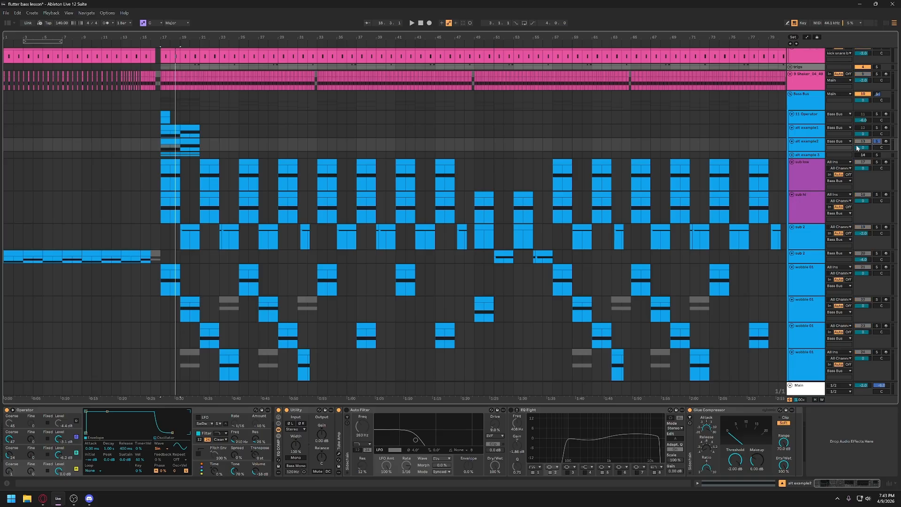
- Examine the waveform and envelope settings of oscillators D, C and B in alt example2's Operator
{"action": "left_click", "coordinate": [59, 410]}
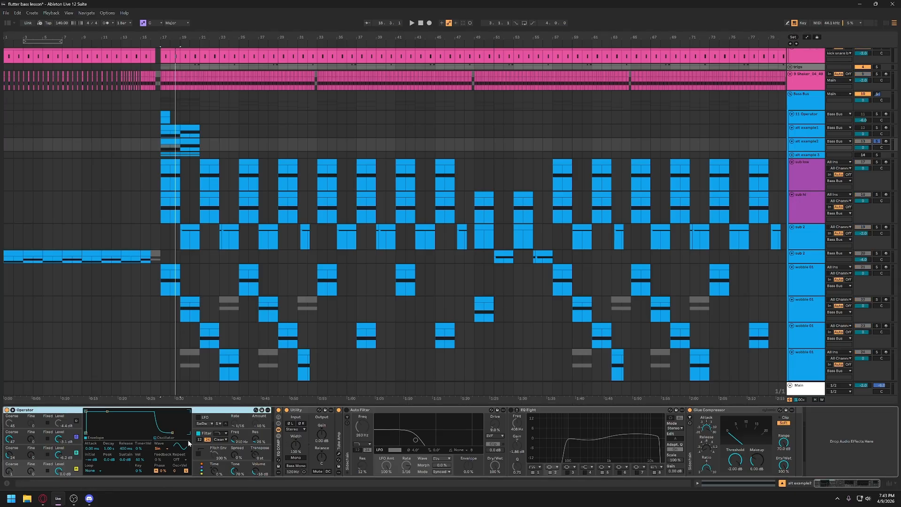
{"action": "key", "text": "ctrl"}
{"action": "key", "text": "ctrl"}
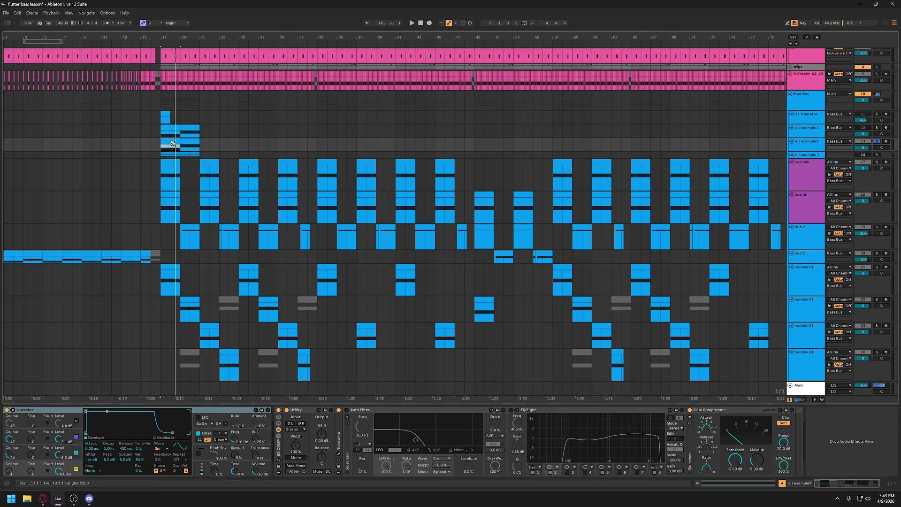
{"action": "left_click", "coordinate": [72, 466]}
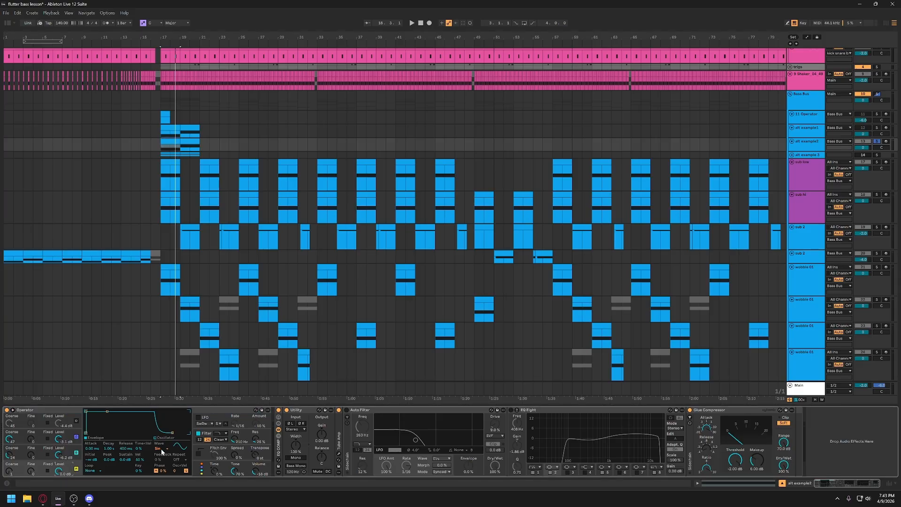
{"action": "left_click", "coordinate": [69, 450]}
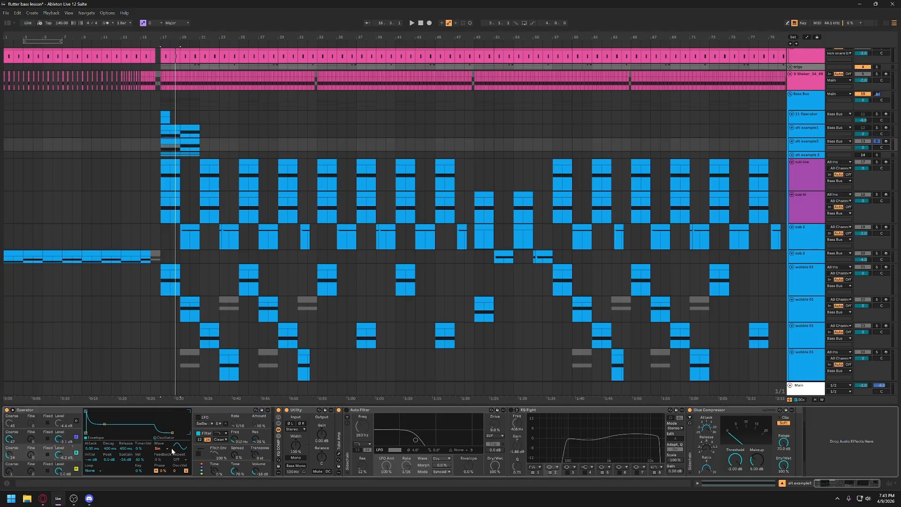
{"action": "left_click", "coordinate": [71, 437]}
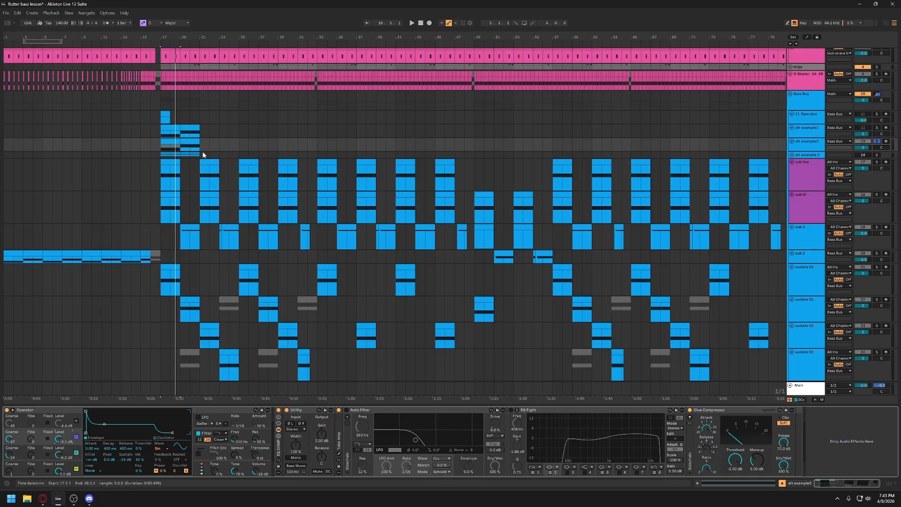
- Play the alt example2 clip while switching Operator's oscillators C and B off and back on
{"action": "left_click", "coordinate": [174, 141]}
{"action": "key", "text": "space"}
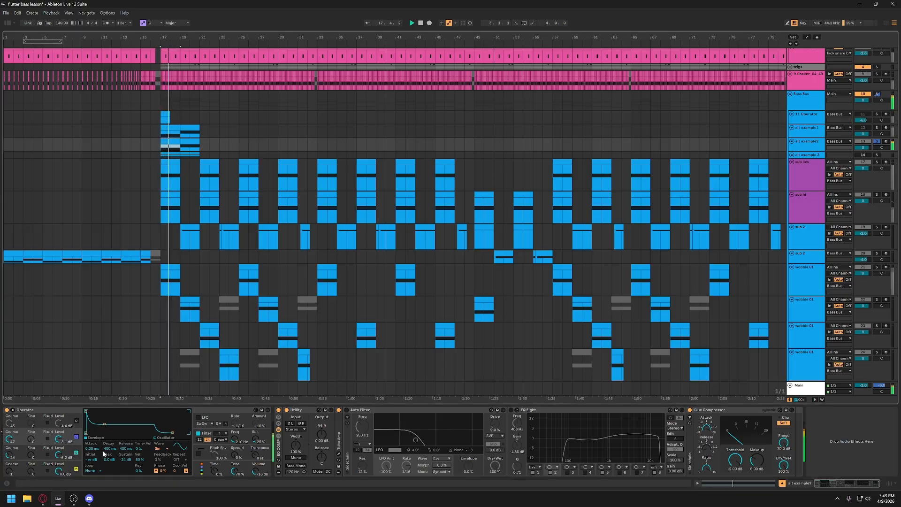
{"action": "left_click", "coordinate": [77, 452]}
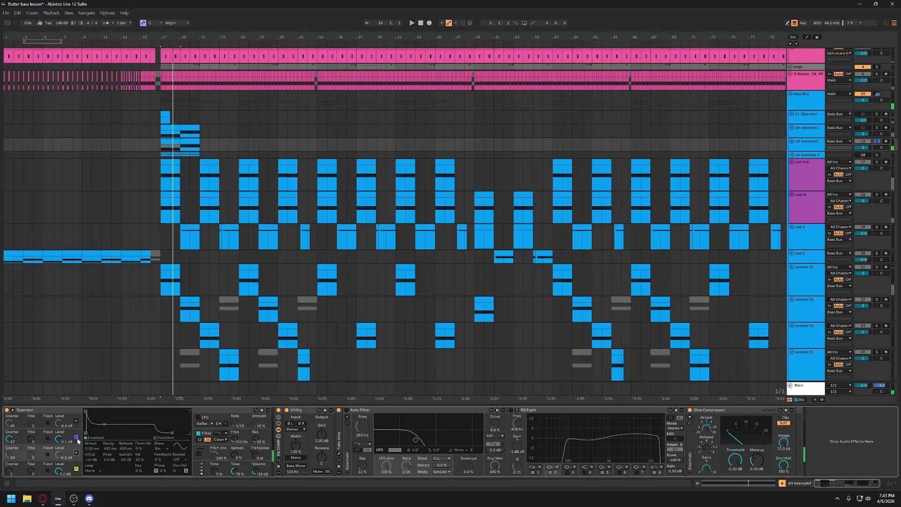
{"action": "left_click", "coordinate": [77, 436]}
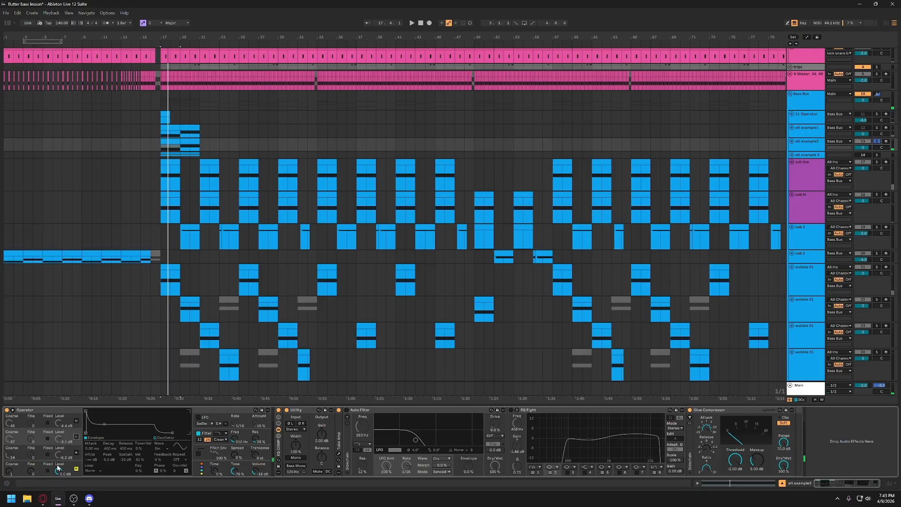
{"action": "left_click", "coordinate": [77, 452]}
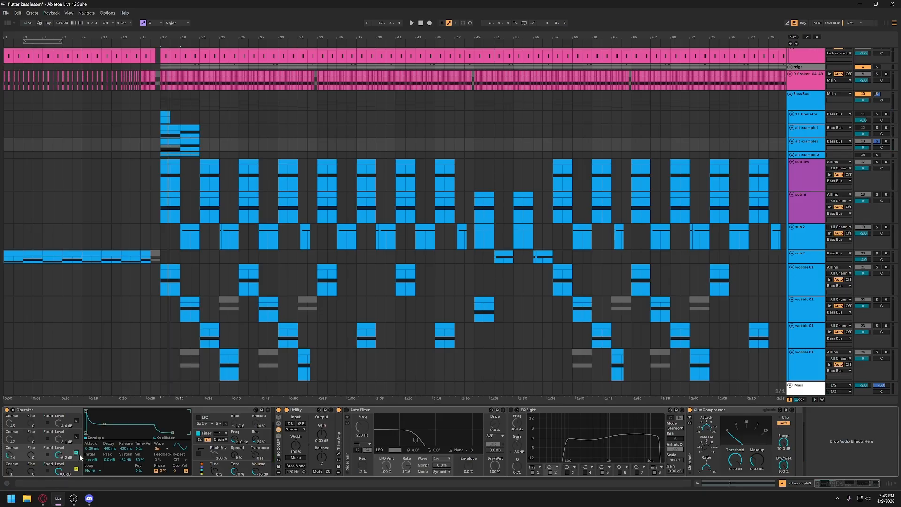
{"action": "left_click", "coordinate": [76, 437]}
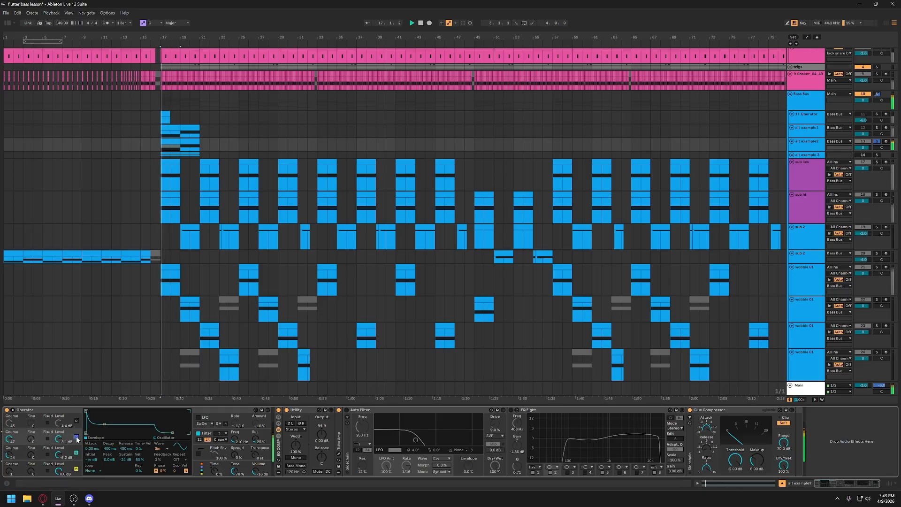
{"action": "left_click_drag", "start_coordinate": [58, 454], "coordinate": [59, 446]}
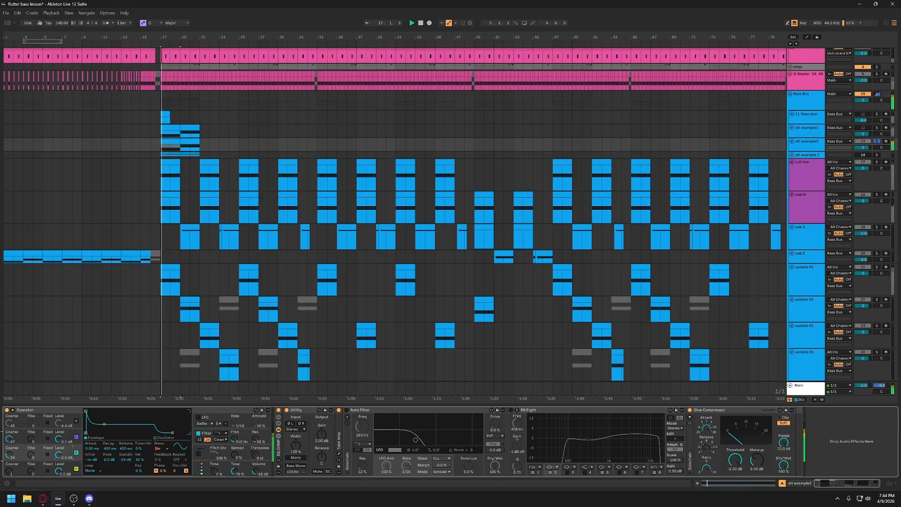
- Examine the filter settings and the synced 1/16 filter envelope of alt example2's Operator
{"action": "left_click", "coordinate": [205, 434]}
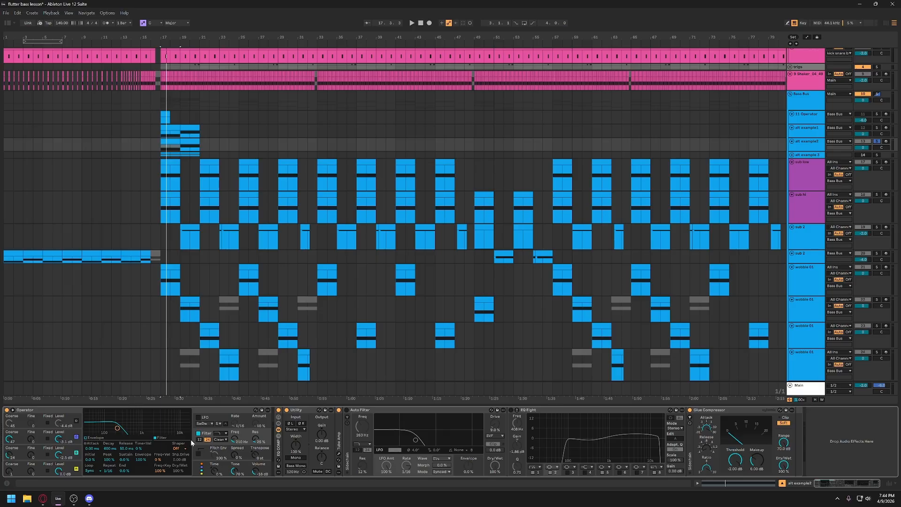
{"action": "left_click", "coordinate": [90, 471]}
{"action": "left_click", "coordinate": [93, 470]}
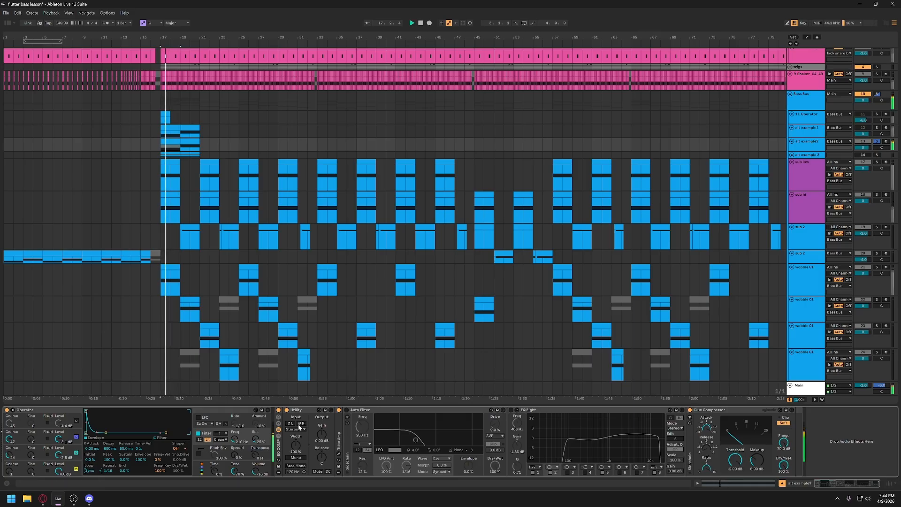
- Switch on alt example2's Auto Filter and EQ Eight devices during playback, and stop after auditioning the processed sound
{"action": "left_click", "coordinate": [346, 409]}
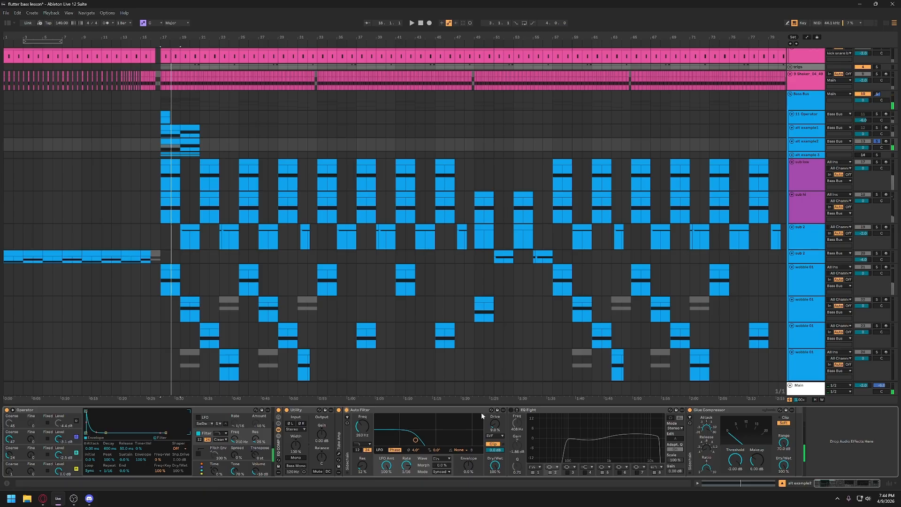
{"action": "left_click", "coordinate": [510, 409]}
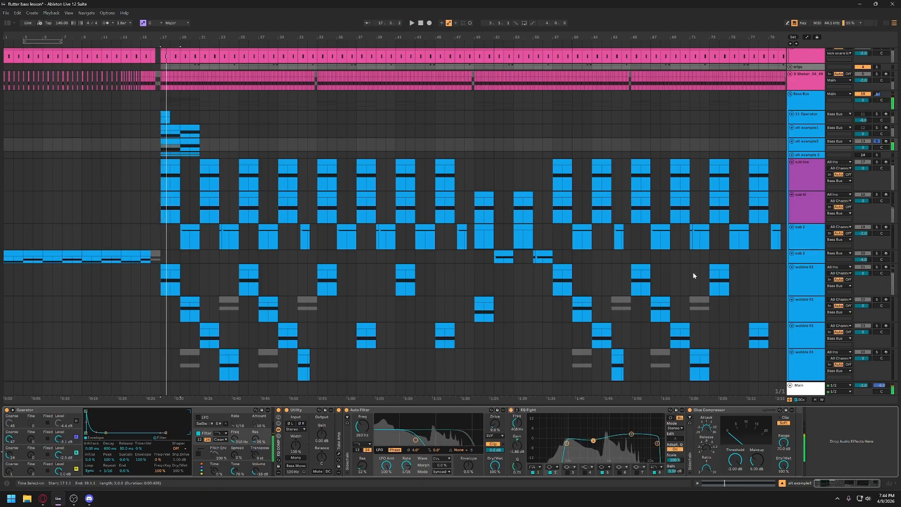
{"action": "key", "text": "space"}
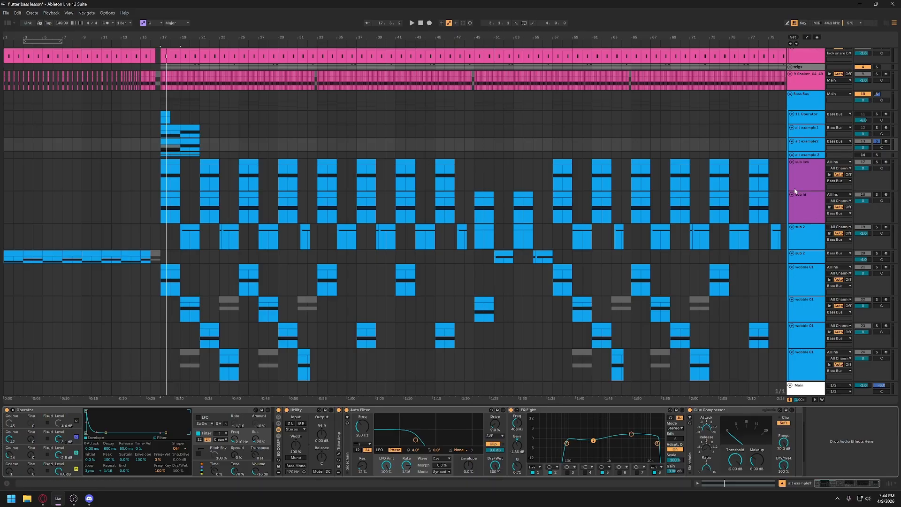
- Unfold and solo the alt example 3 group, and examine the Operator and its filter on the group's first track
{"action": "left_click", "coordinate": [807, 162]}
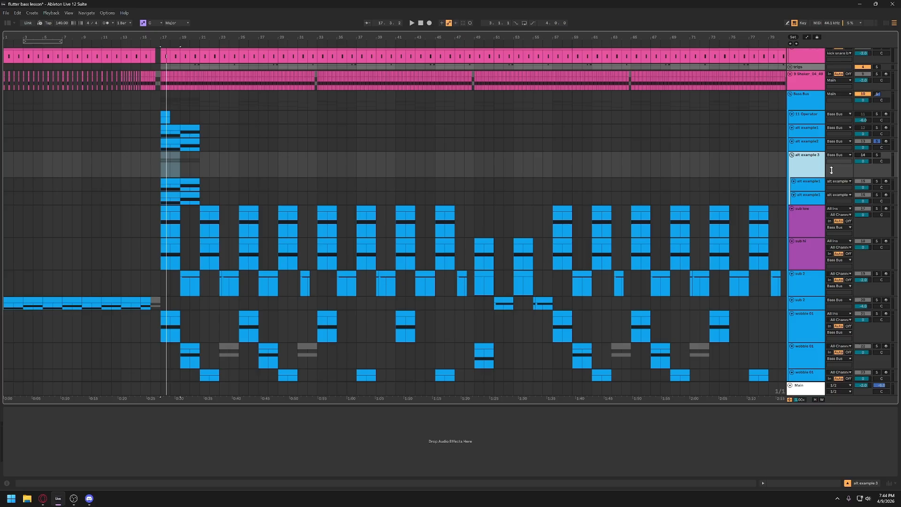
{"action": "left_click", "coordinate": [876, 155]}
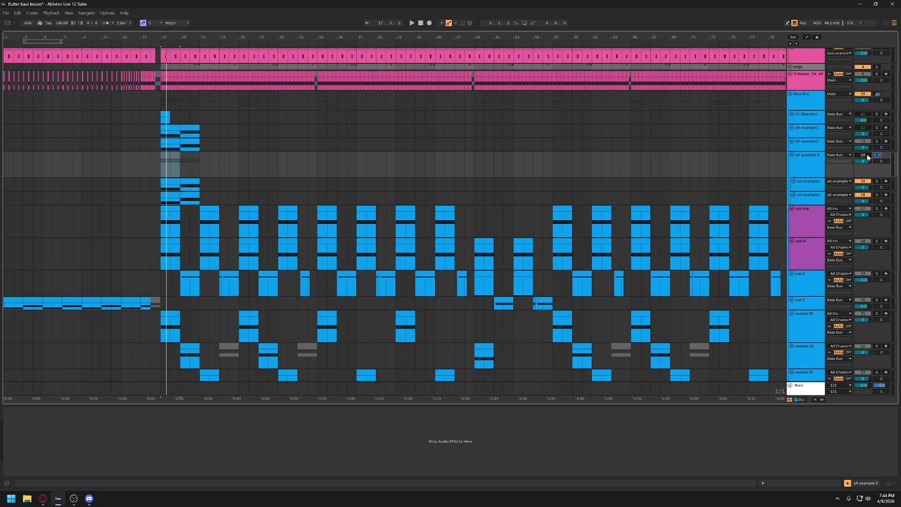
{"action": "left_click", "coordinate": [813, 183]}
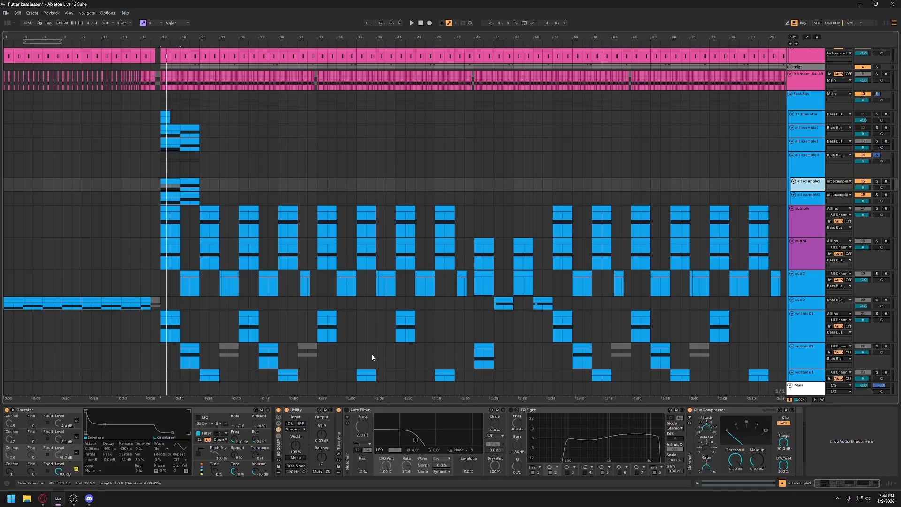
{"action": "left_click", "coordinate": [80, 413]}
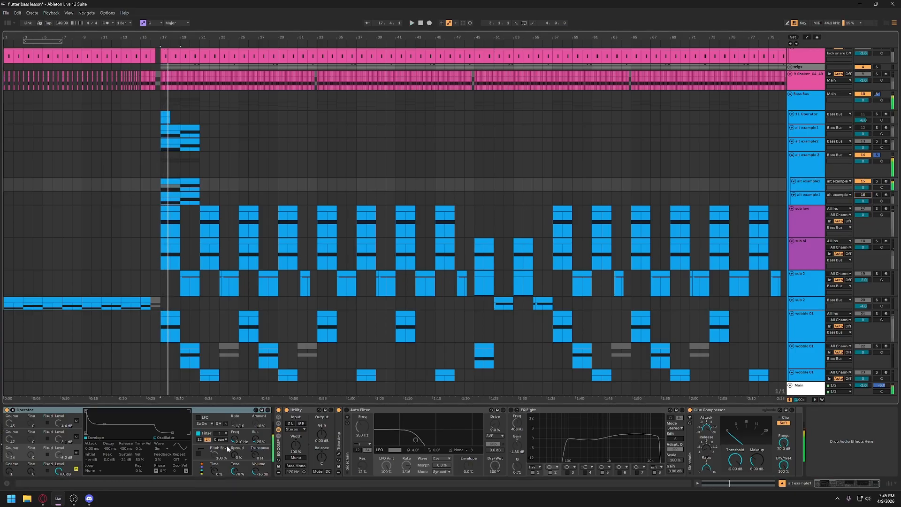
{"action": "left_click", "coordinate": [206, 434]}
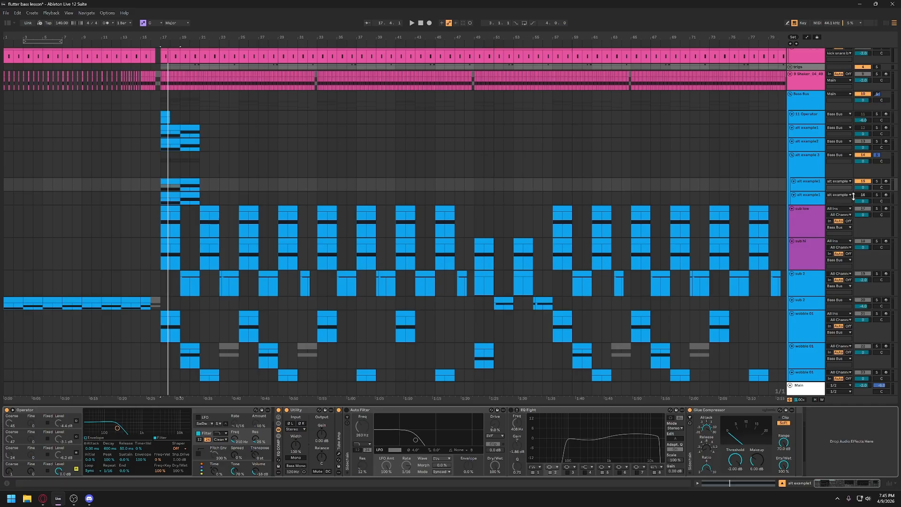
- Play alt example 3's second layer on its own, and reactivate the first layer to hear both together
{"action": "key", "text": "space"}
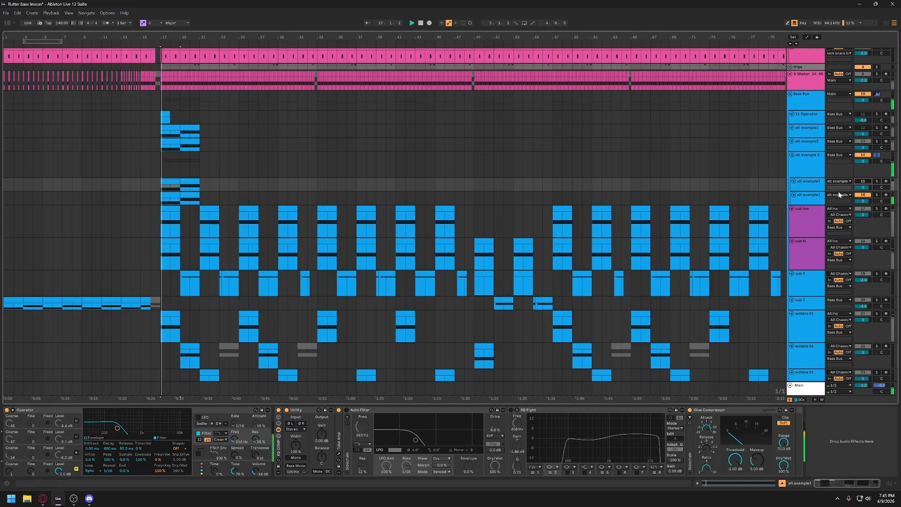
{"action": "key", "text": "Down"}
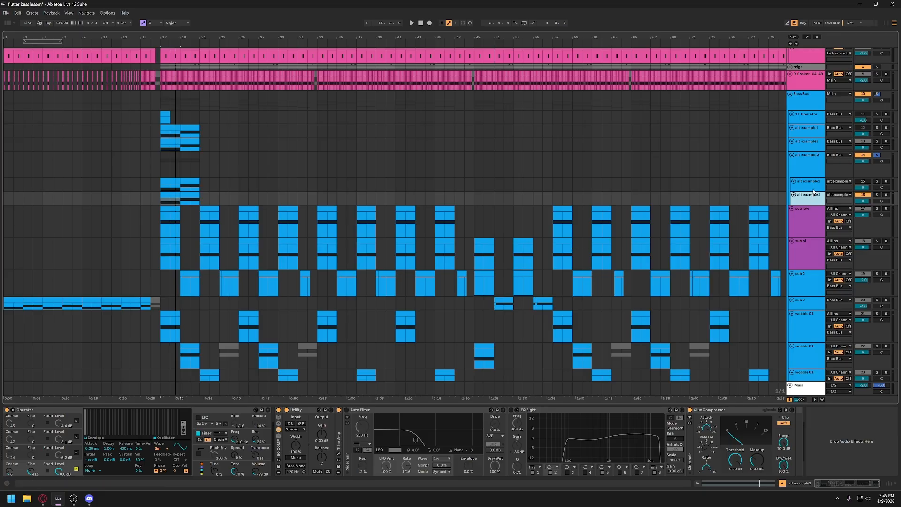
{"action": "left_click", "coordinate": [864, 181]}
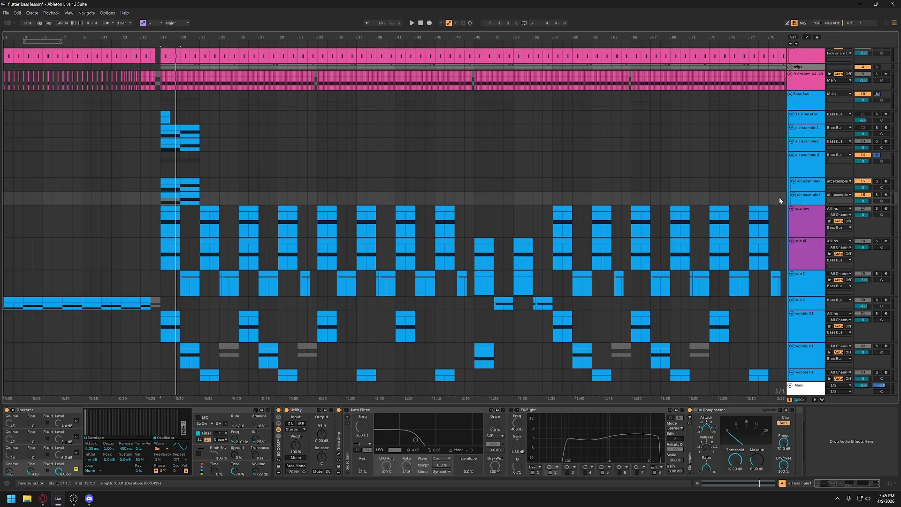
{"action": "key", "text": "space"}
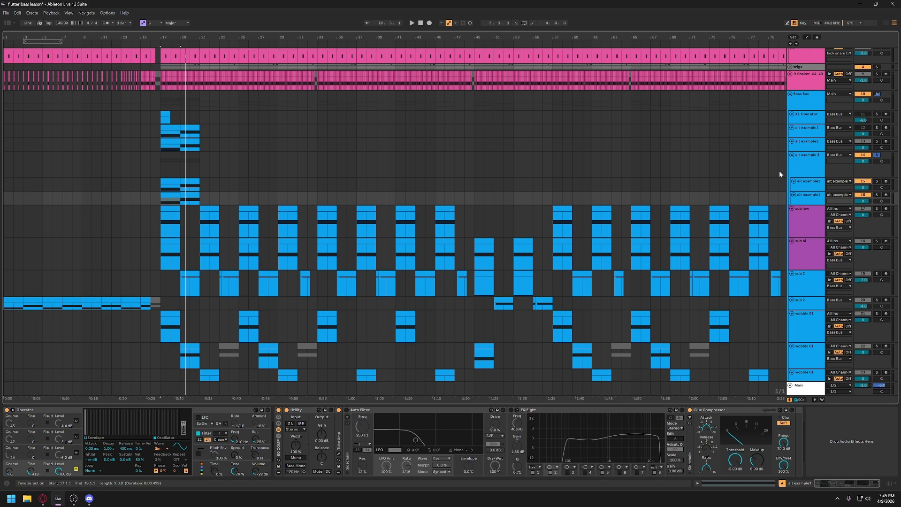
- Unsolo the alt example 3 group, and fold the alt example 3, alt example2 and alt example1 tracks
{"action": "left_click", "coordinate": [877, 155]}
{"action": "left_click", "coordinate": [807, 167]}
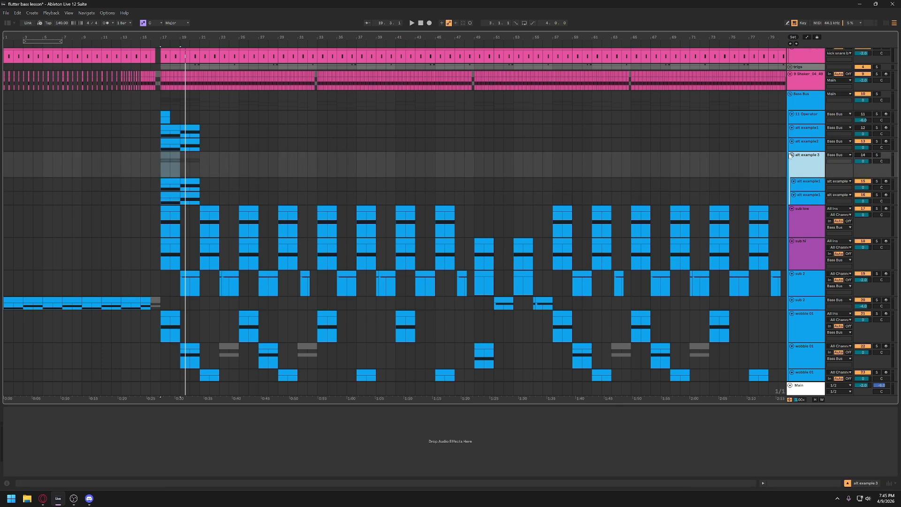
{"action": "left_click", "coordinate": [791, 156]}
{"action": "left_click", "coordinate": [793, 142]}
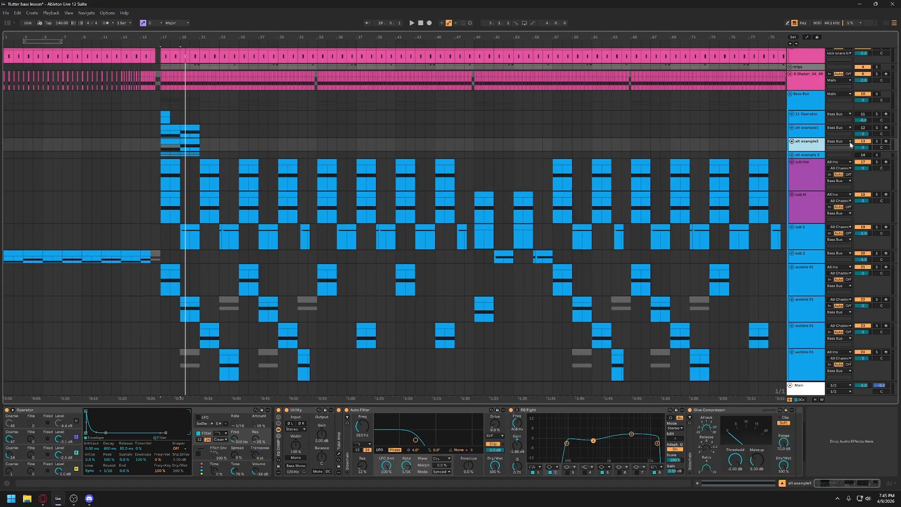
{"action": "left_click", "coordinate": [791, 141]}
{"action": "left_click", "coordinate": [791, 128]}
- Open the 11-Operator track's MIDI clip at bar 17, and enlarge the clip editor
{"action": "left_click", "coordinate": [808, 119]}
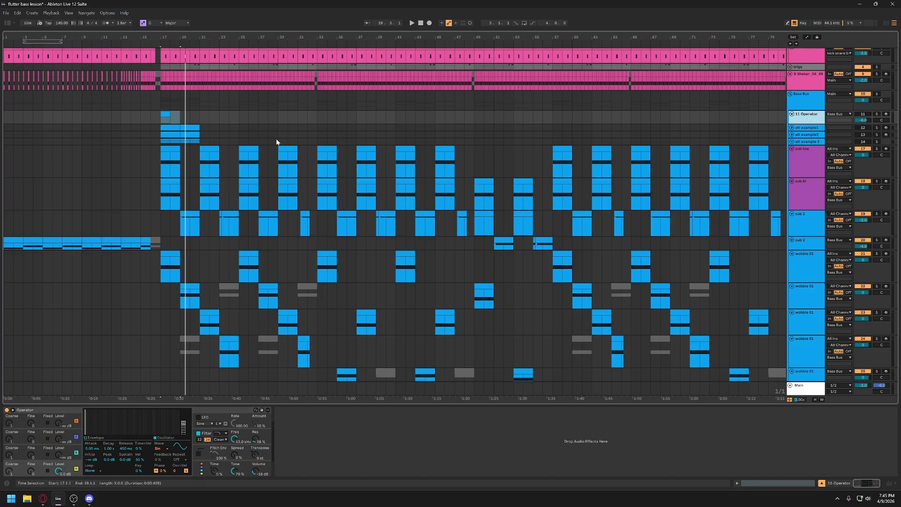
{"action": "double_click", "coordinate": [168, 121]}
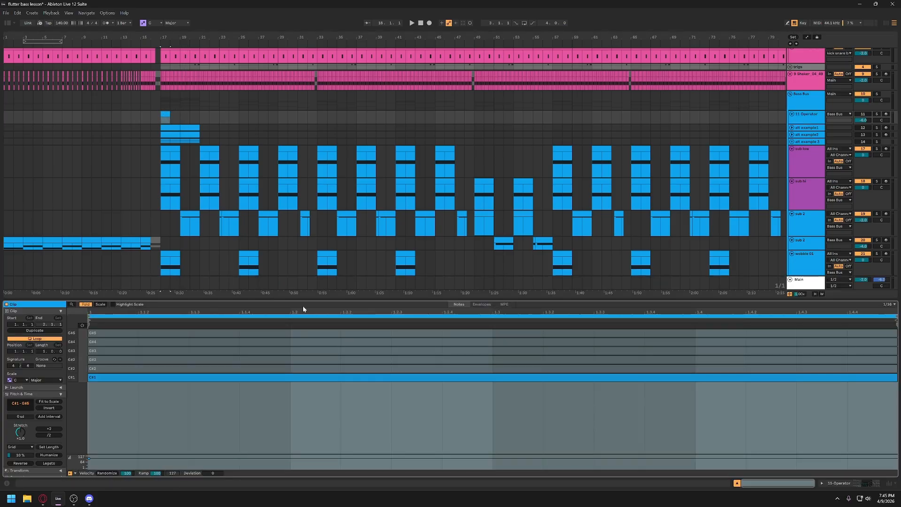
{"action": "left_click_drag", "start_coordinate": [297, 300], "coordinate": [301, 260]}
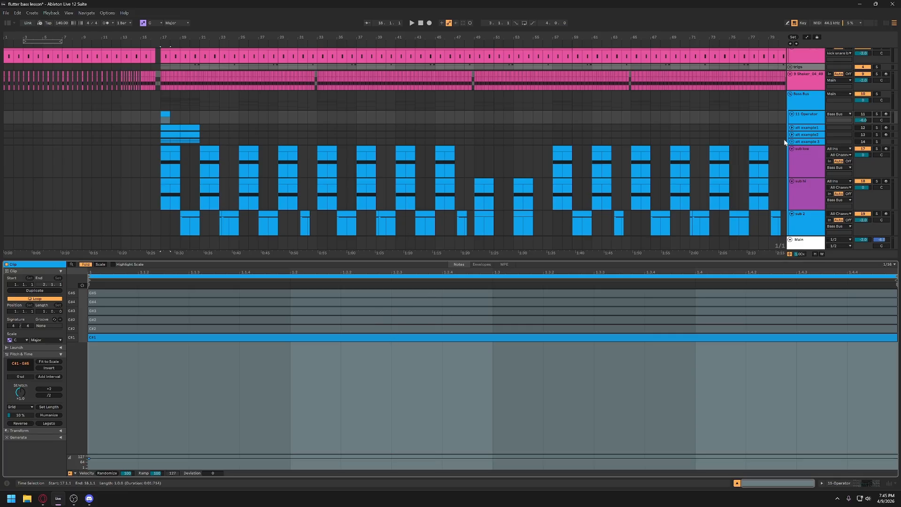
- Solo the 11-Operator track, and play its clip with the long C#1 note selected
{"action": "left_click", "coordinate": [876, 115]}
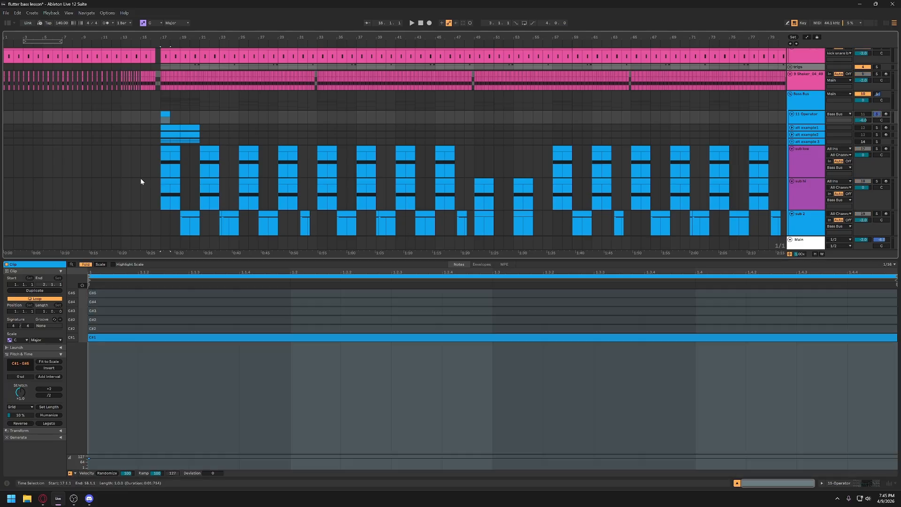
{"action": "left_click", "coordinate": [139, 338]}
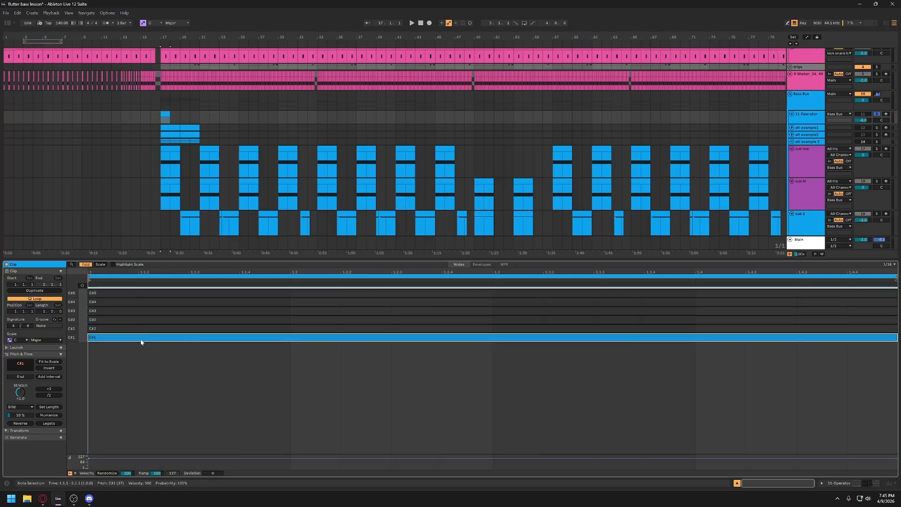
{"action": "key", "text": "space"}
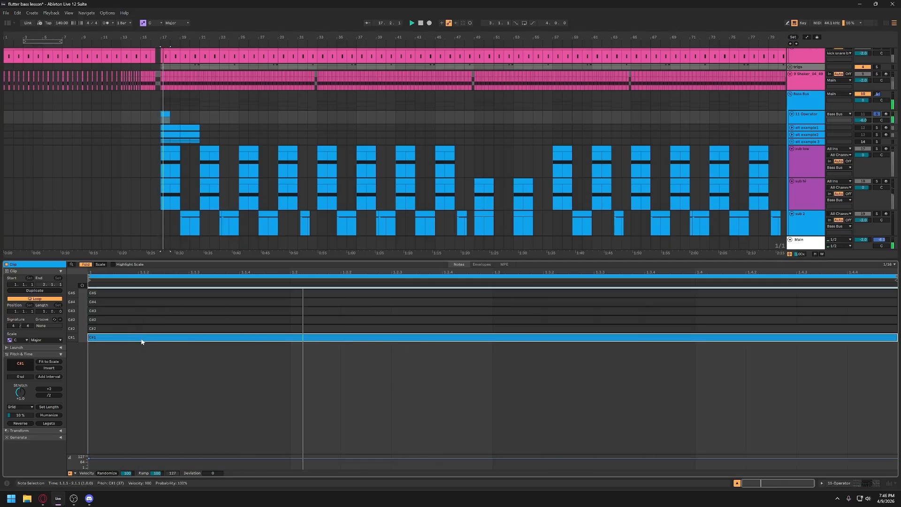
{"action": "key", "text": "space"}
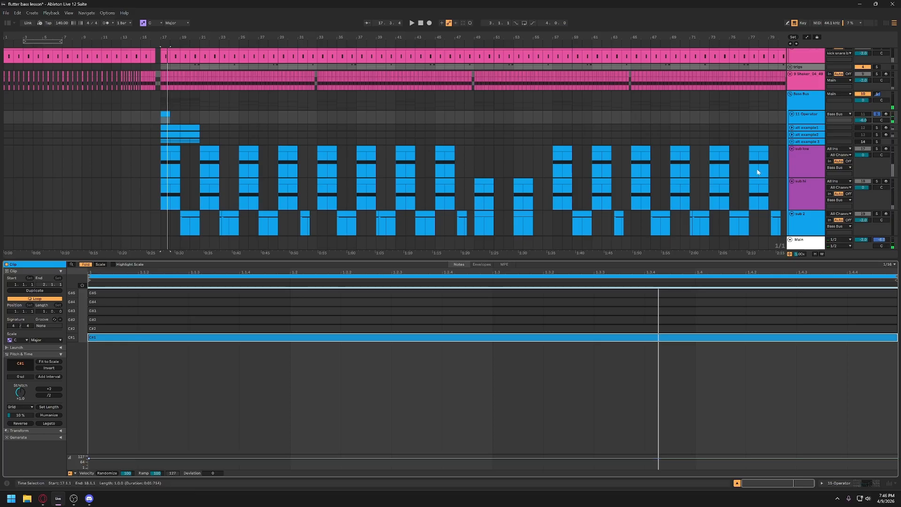
{"action": "left_click", "coordinate": [207, 339]}
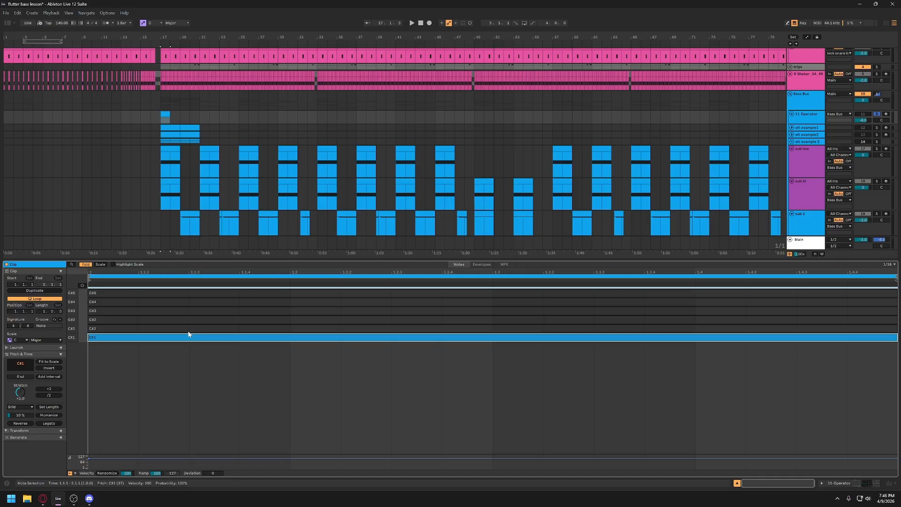
- Play the 11-Operator clip with only its C#1 note, and activate the C#2 note to hear both together
{"action": "key", "text": "space"}
{"action": "key", "text": "space"}
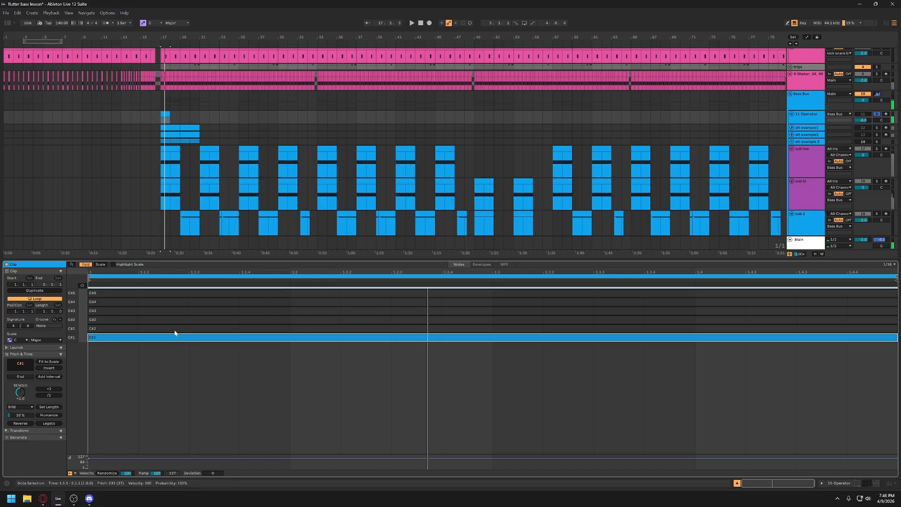
{"action": "left_click", "coordinate": [179, 329]}
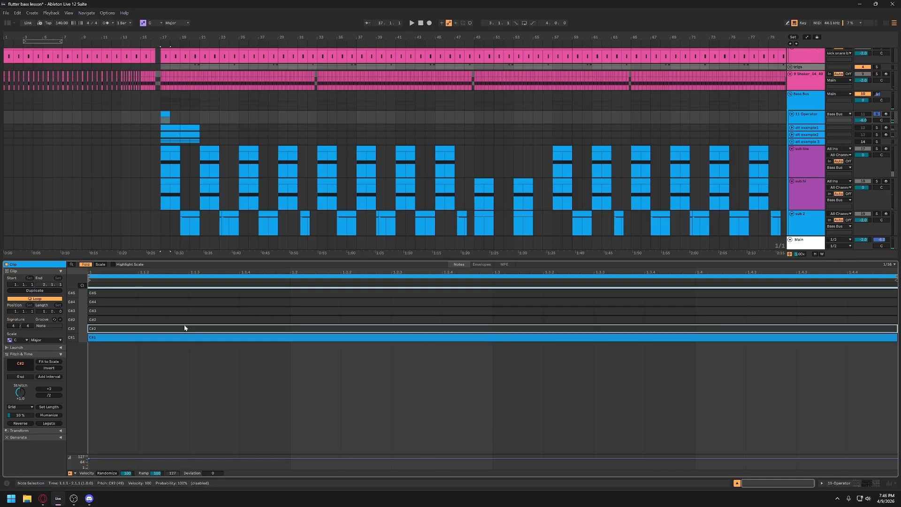
{"action": "key", "text": "0"}
{"action": "key", "text": "space"}
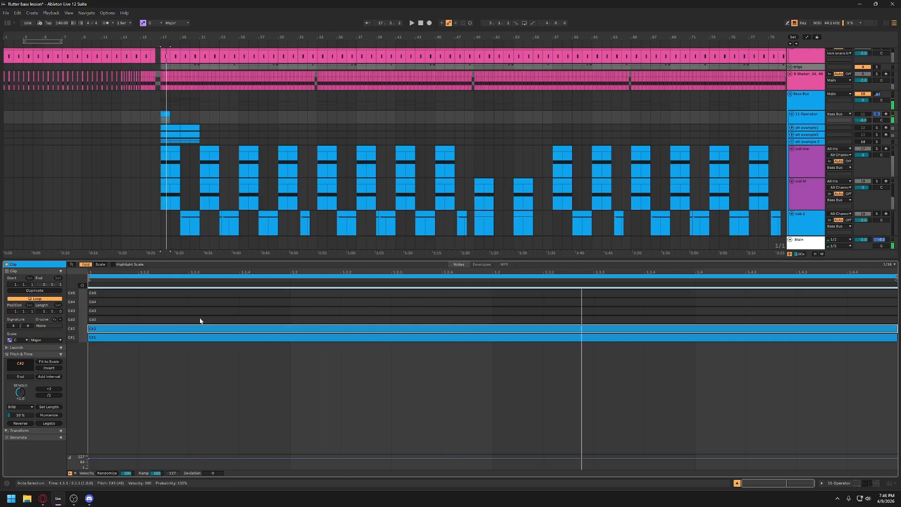
{"action": "key", "text": "space"}
- Activate the clip's G#2 and G#3 notes one at a time, playing the stacked notes
{"action": "left_click", "coordinate": [200, 319]}
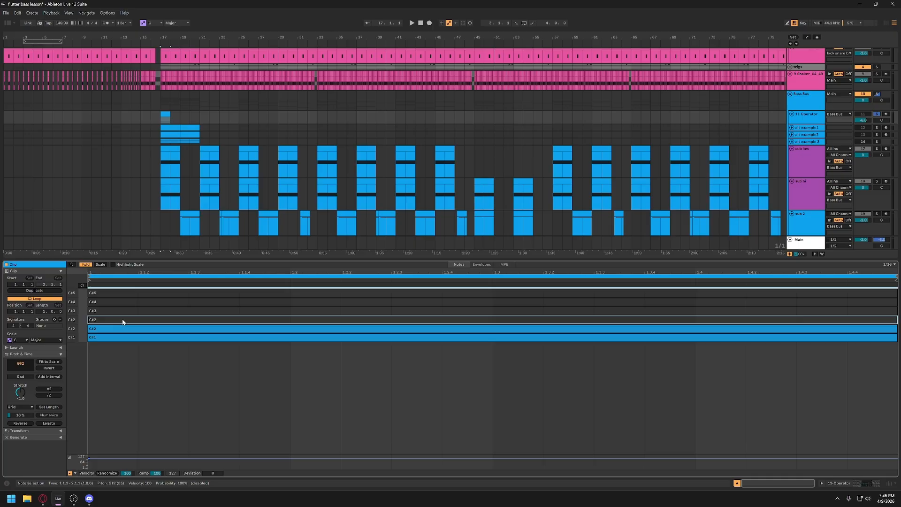
{"action": "key", "text": "0"}
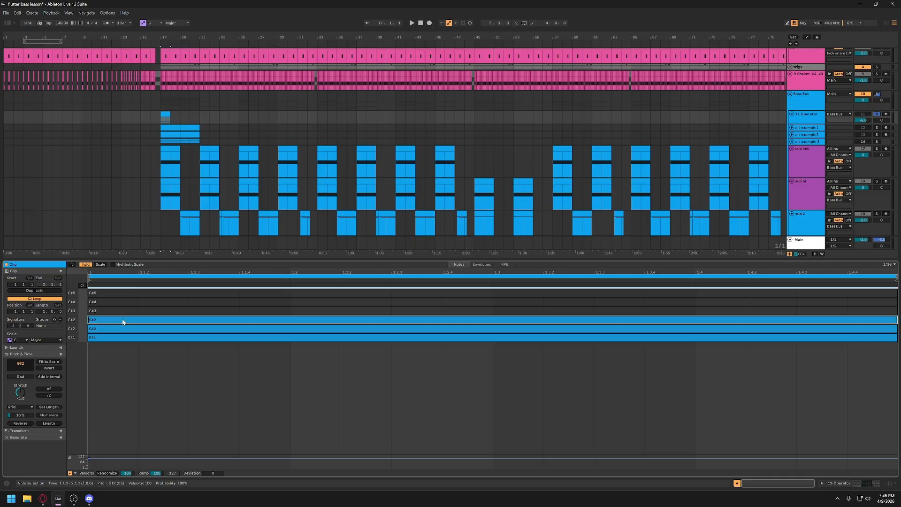
{"action": "key", "text": "space"}
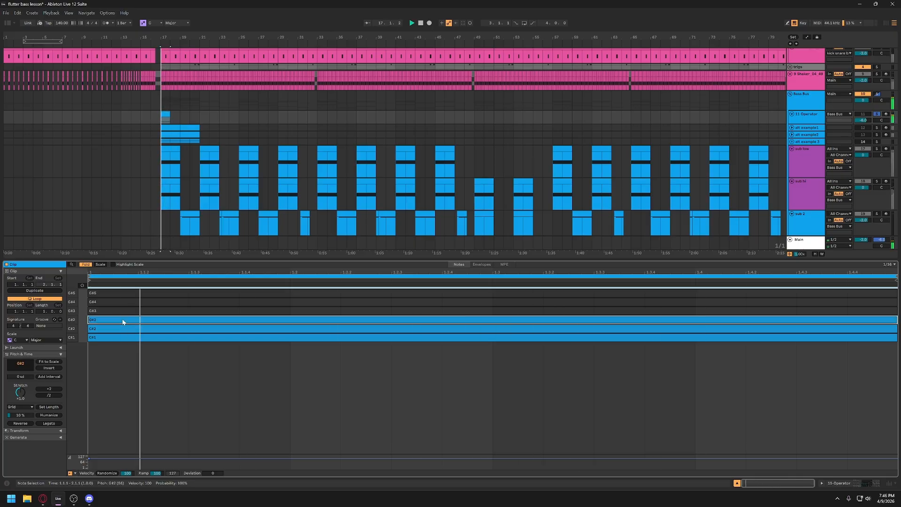
{"action": "left_click", "coordinate": [125, 314]}
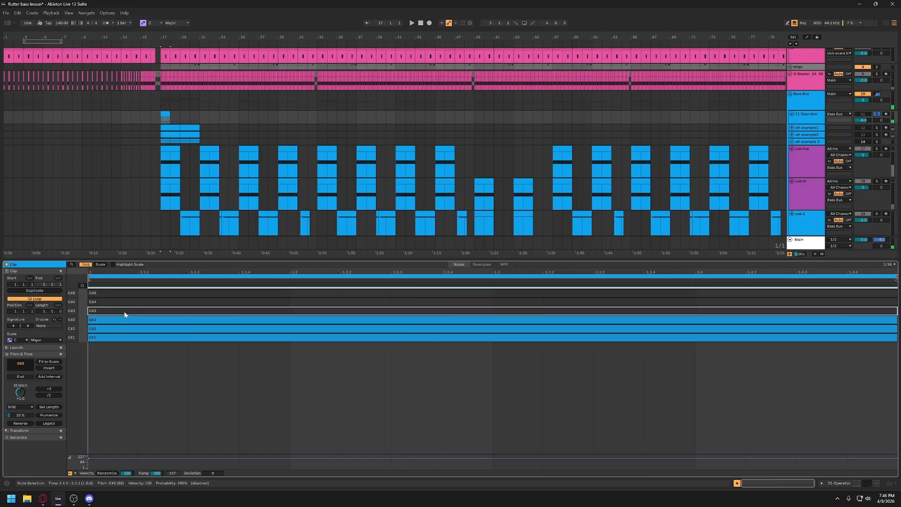
{"action": "key", "text": "0"}
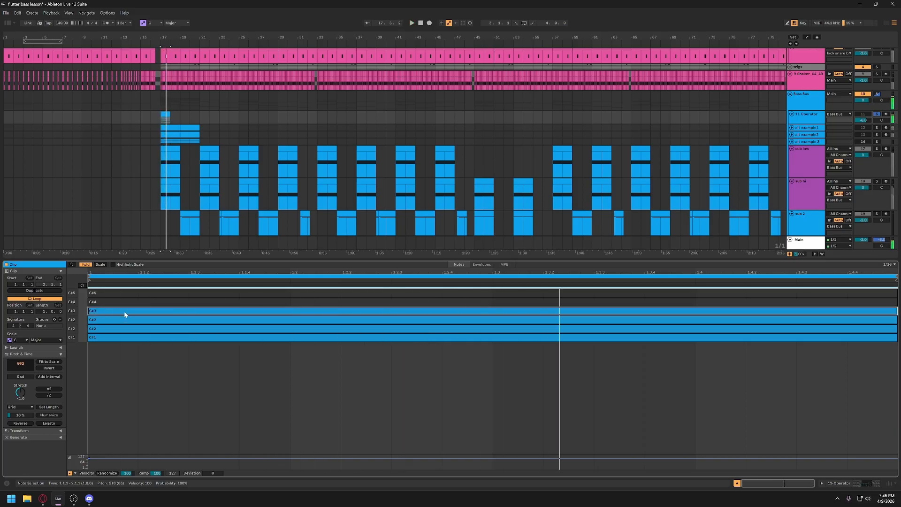
- Activate the G#4 and G#5 notes in the clip, and play the full six-note stack
{"action": "left_click", "coordinate": [129, 297]}
{"action": "left_click", "coordinate": [129, 302]}
{"action": "key", "text": "0"}
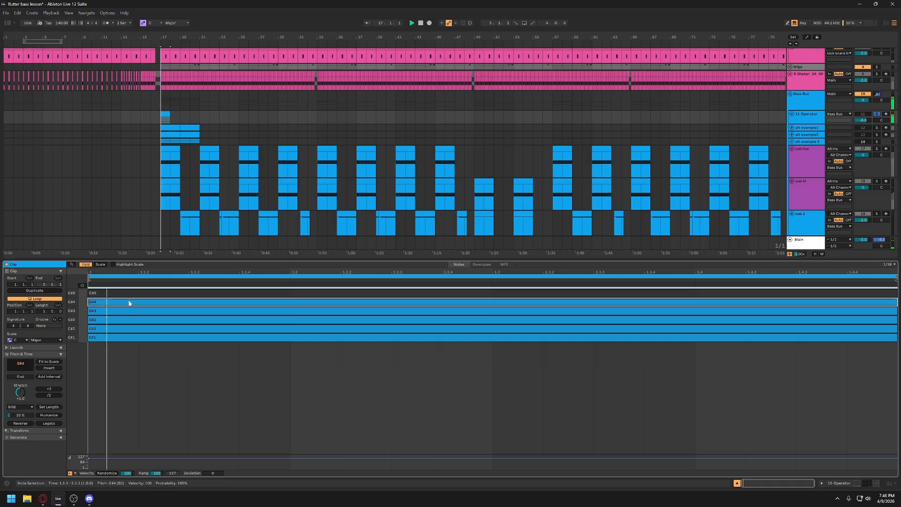
{"action": "left_click", "coordinate": [133, 296]}
{"action": "key", "text": "0"}
{"action": "key", "text": "space"}
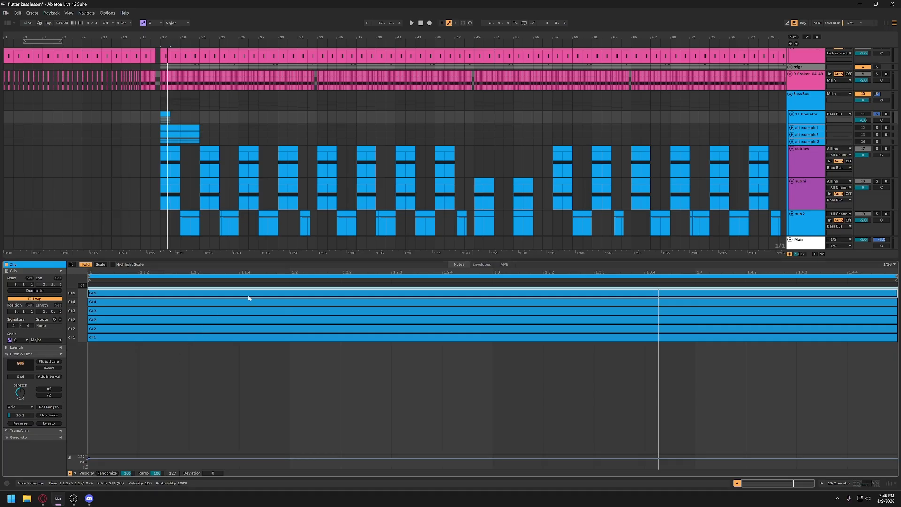
- Reduce the clip editor's height, deactivate the clip's G#4 and G#2 notes, and play the thinner stack
{"action": "left_click_drag", "start_coordinate": [280, 260], "coordinate": [279, 320]}
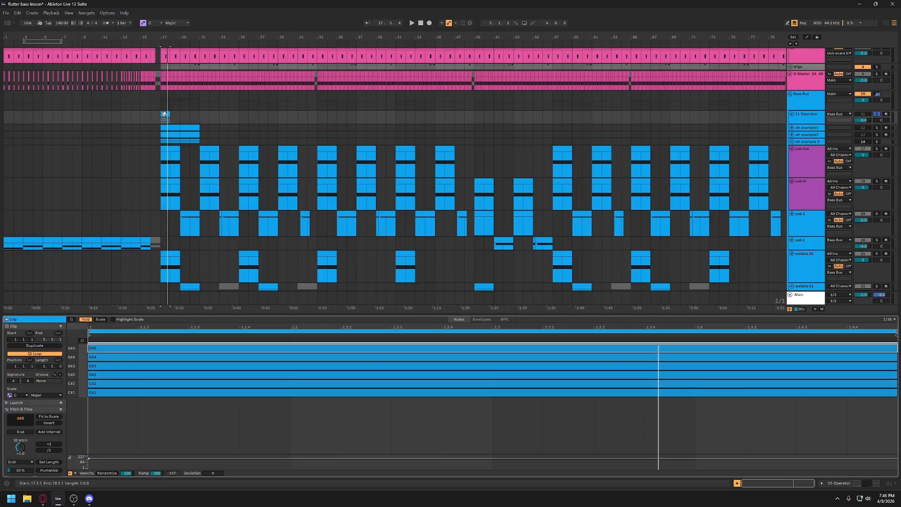
{"action": "left_click", "coordinate": [167, 134]}
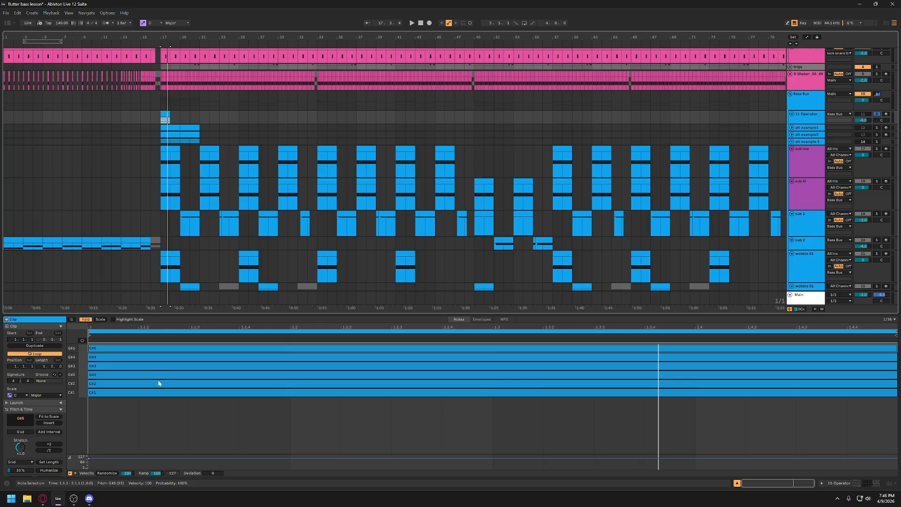
{"action": "left_click", "coordinate": [142, 369]}
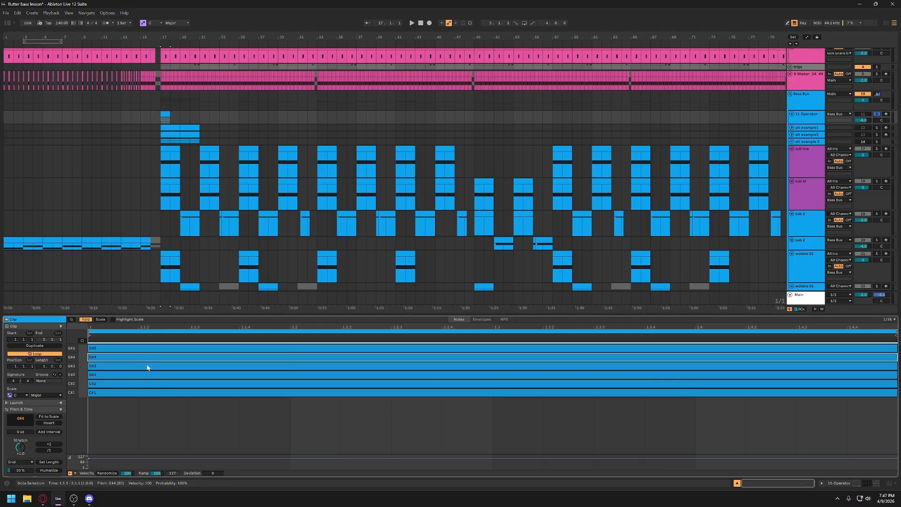
{"action": "key", "text": "0"}
{"action": "left_click", "coordinate": [149, 375]}
{"action": "key", "text": "0"}
{"action": "key", "text": "space"}
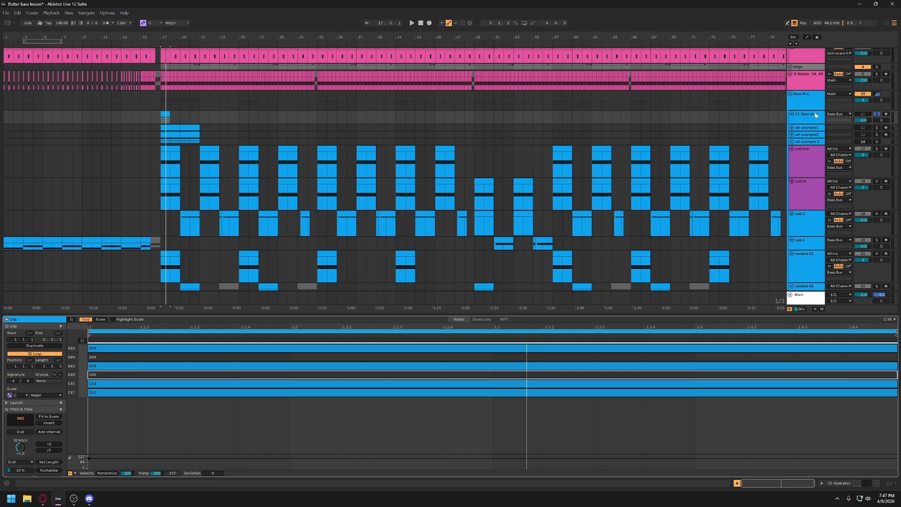
- Solo the 11-Operator track by itself, and arm it for live input
{"action": "left_click", "coordinate": [876, 114]}
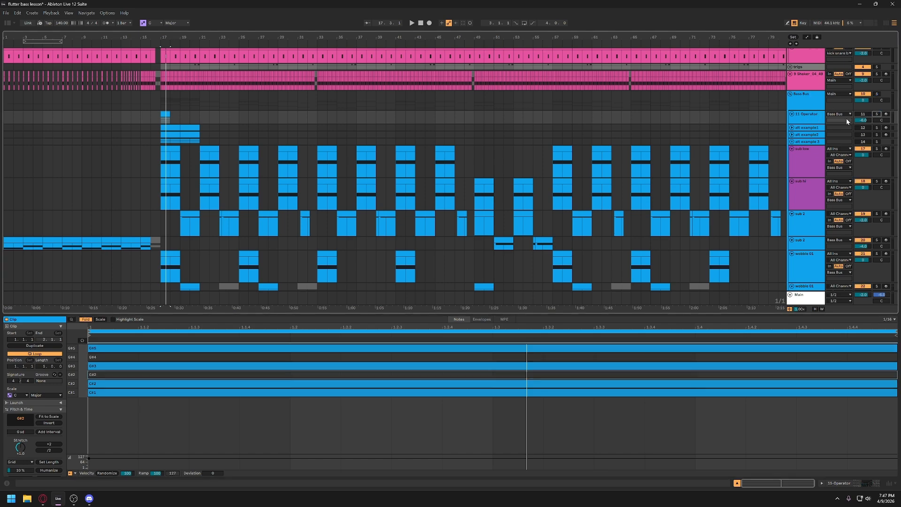
{"action": "left_click", "coordinate": [794, 116]}
{"action": "left_click", "coordinate": [446, 363]}
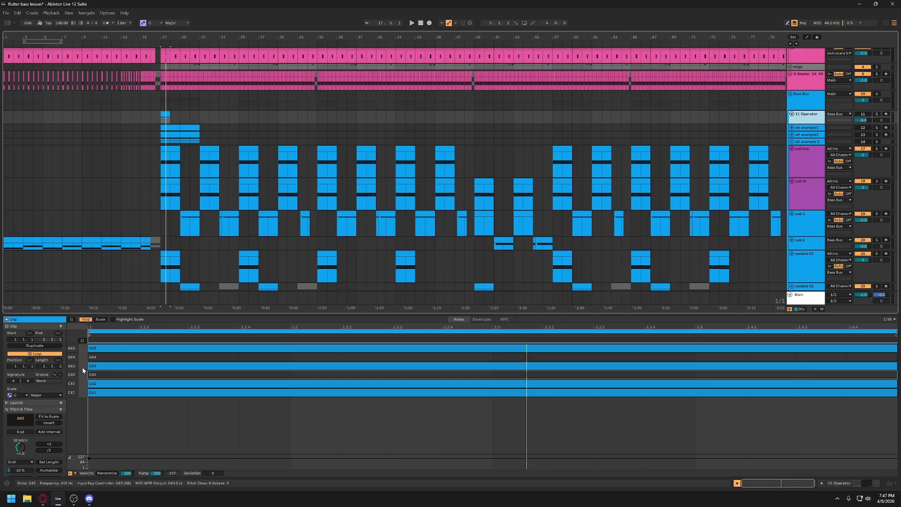
{"action": "left_click", "coordinate": [875, 114]}
{"action": "left_click", "coordinate": [886, 114]}
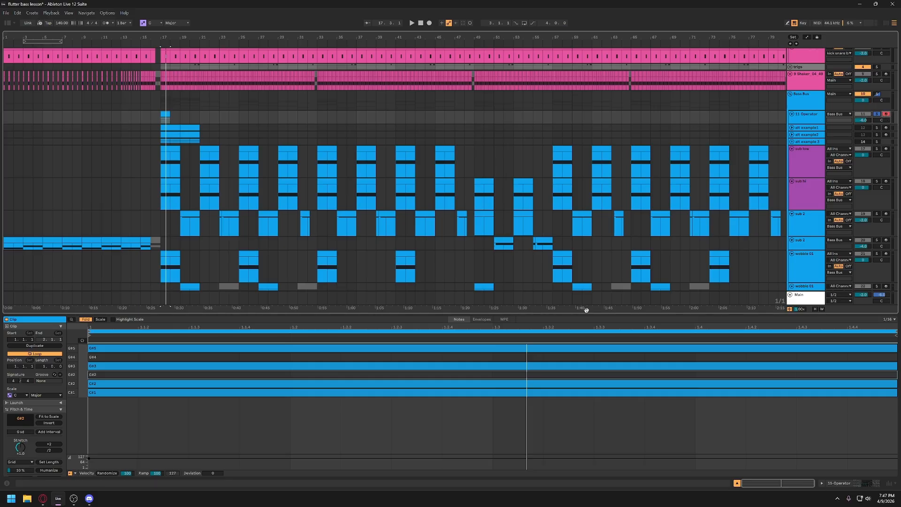
- Audition the Operator patch with the computer MIDI keyboard in different octaves, and play its clip
{"action": "key", "text": "a"}
{"action": "key", "text": "z"}
{"action": "key", "text": "space"}
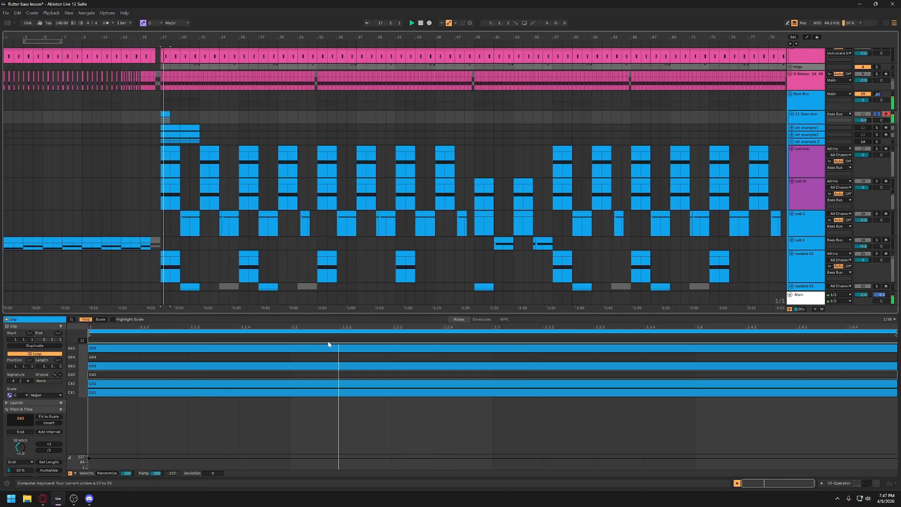
{"action": "key", "text": "x"}
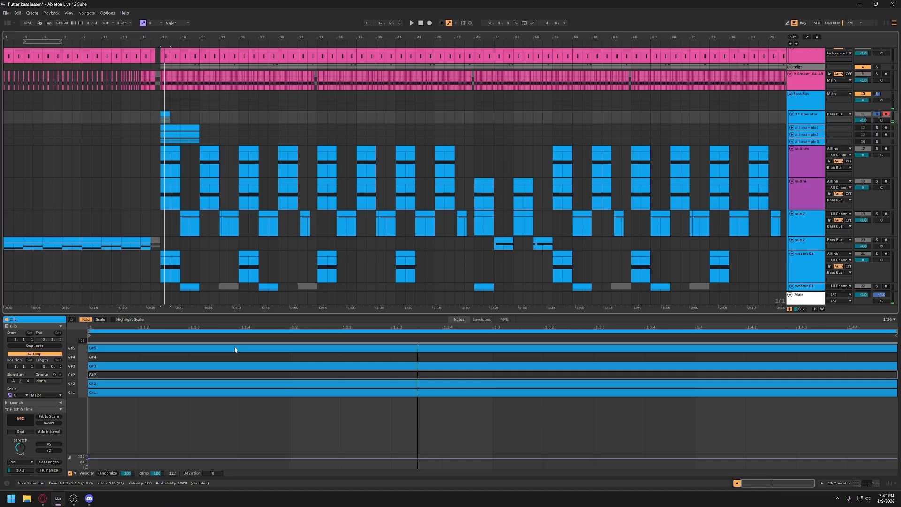
{"action": "key", "text": "a"}
{"action": "key", "text": "y"}
{"action": "key", "text": "y"}
{"action": "key", "text": "y"}
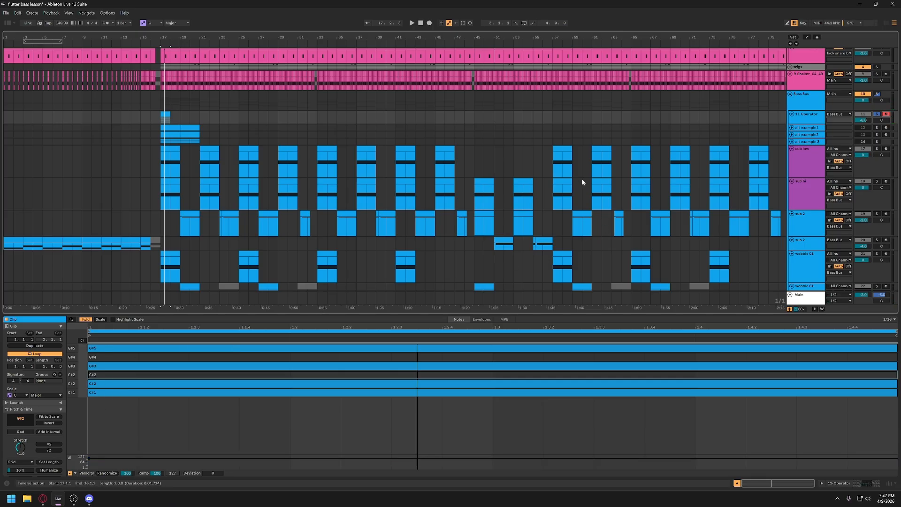
- Unsolo, disarm and fold the 11-Operator track, and play the first wobble 01 track soloed
{"action": "left_click", "coordinate": [877, 117]}
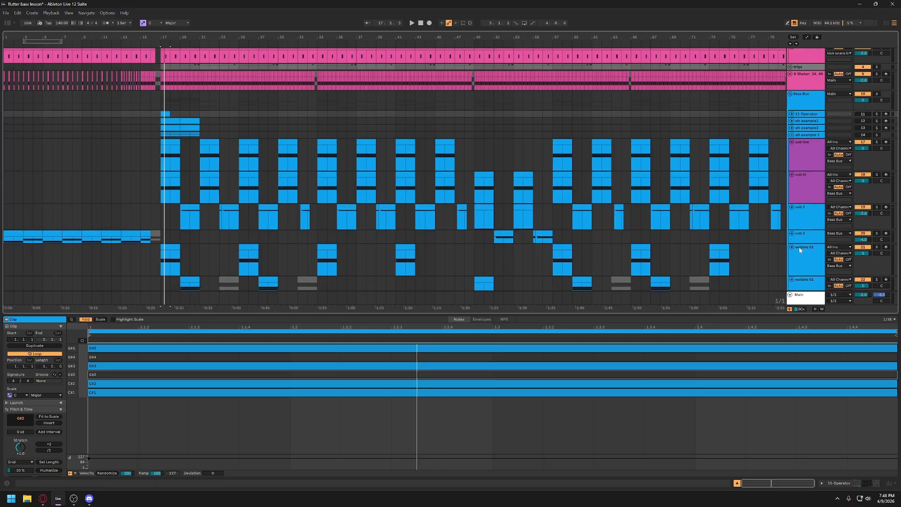
{"action": "scroll", "coordinate": [798, 246], "scroll_direction": "down", "scroll_amount": 2}
{"action": "left_click", "coordinate": [876, 209]}
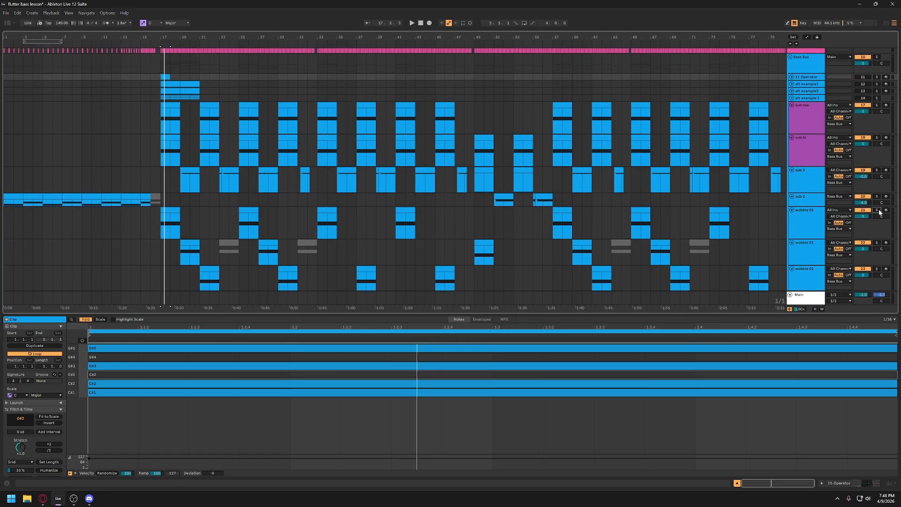
{"action": "key", "text": "space"}
{"action": "scroll", "coordinate": [852, 216], "scroll_direction": "down", "scroll_amount": 2}
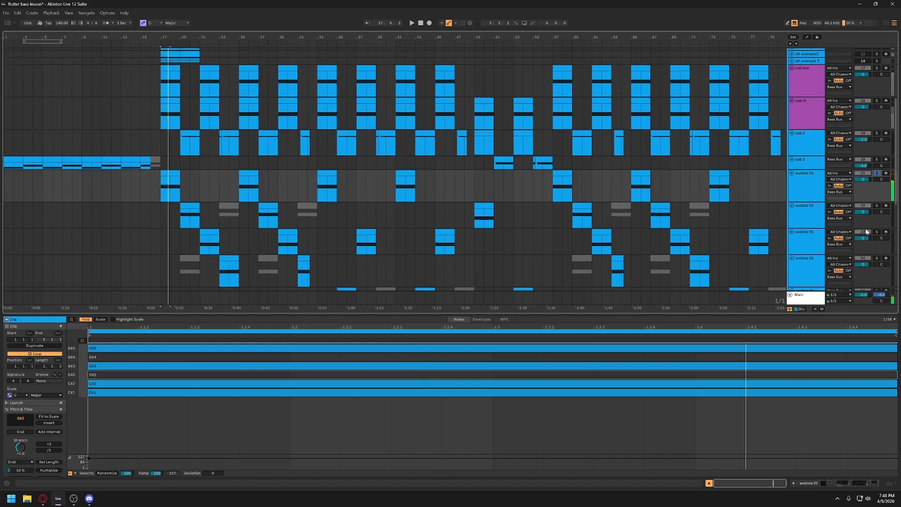
- Solo the third wobble 01 track and play its clip at bar 21, then unsolo it and hide the clip editor
{"action": "left_click", "coordinate": [877, 231]}
{"action": "left_click", "coordinate": [213, 230]}
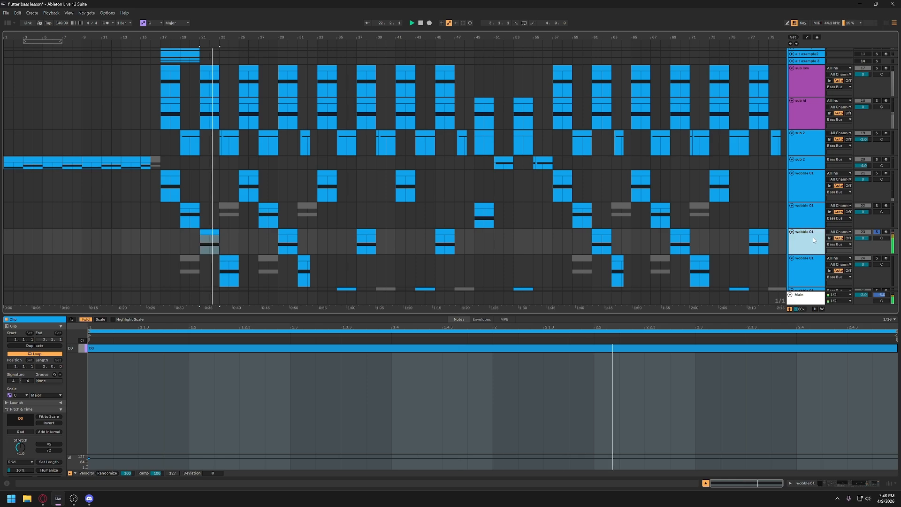
{"action": "scroll", "coordinate": [812, 237], "scroll_direction": "down", "scroll_amount": 7}
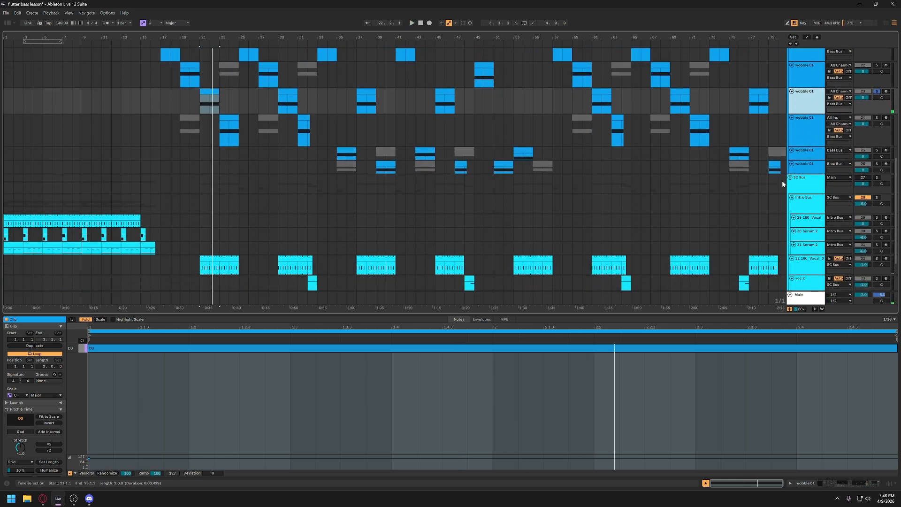
{"action": "left_click", "coordinate": [877, 92]}
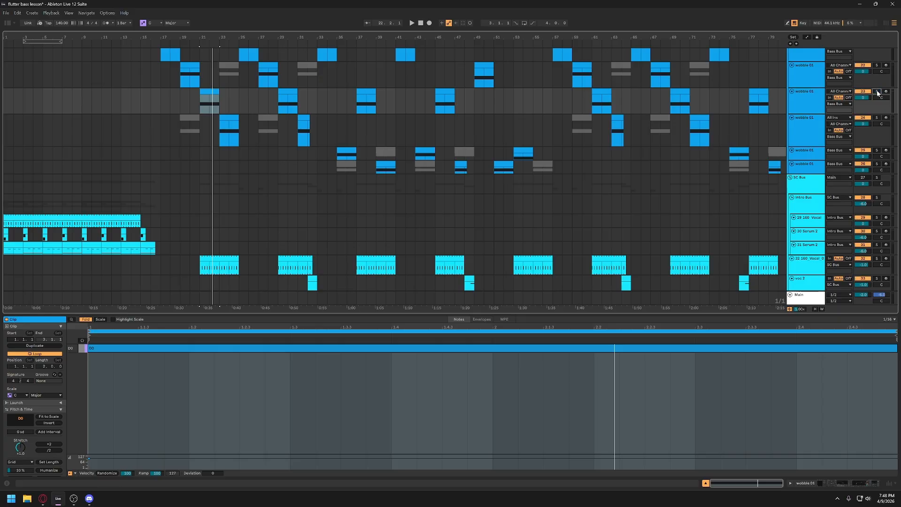
{"action": "left_click", "coordinate": [705, 483]}
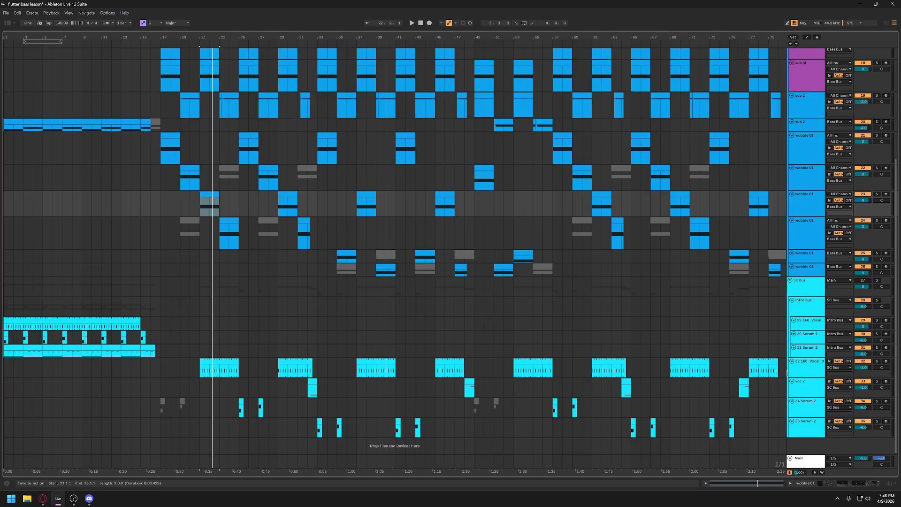
- Select the fourth wobble 01 track, and play the full arrangement with nothing soloed
{"action": "left_click", "coordinate": [806, 223]}
{"action": "scroll", "coordinate": [779, 227], "scroll_direction": "up", "scroll_amount": 8}
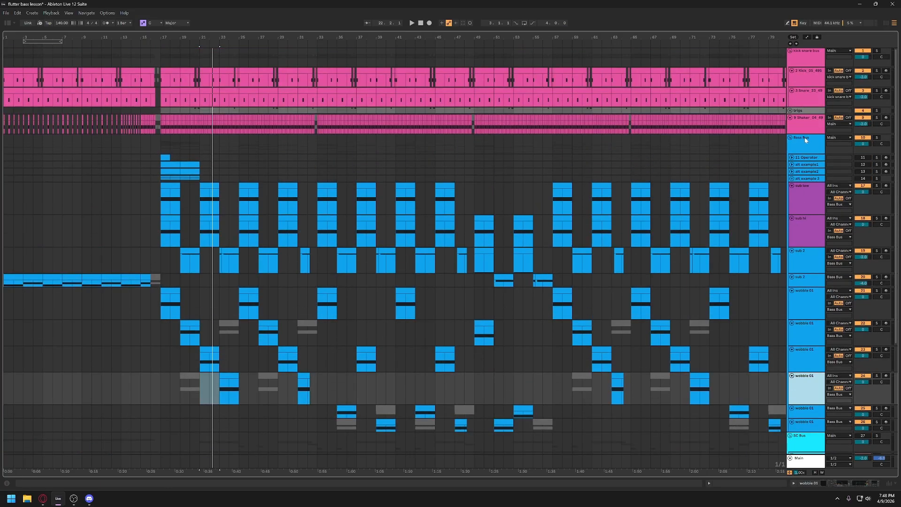
{"action": "key", "text": "space"}
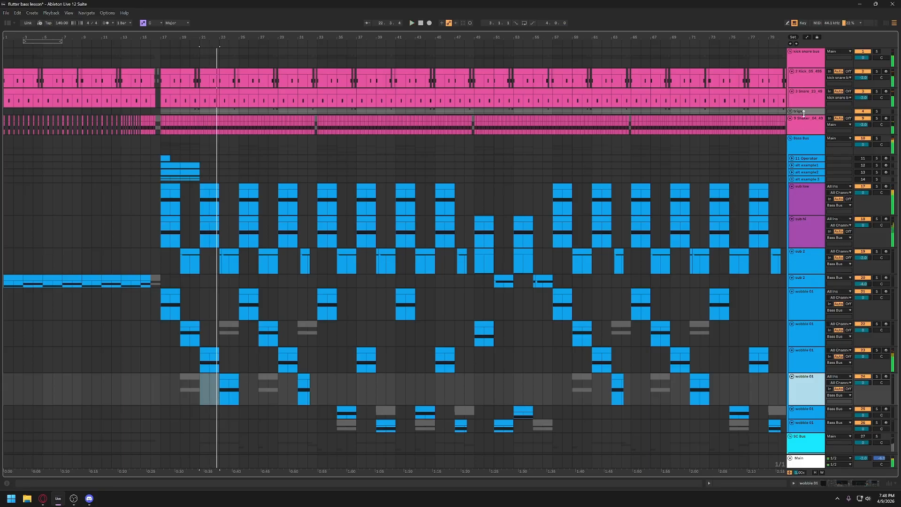
- Open the kick track's device chain, and show the waveform of its sample
{"action": "left_click", "coordinate": [807, 63]}
{"action": "left_click", "coordinate": [806, 80]}
{"action": "left_click", "coordinate": [802, 93]}
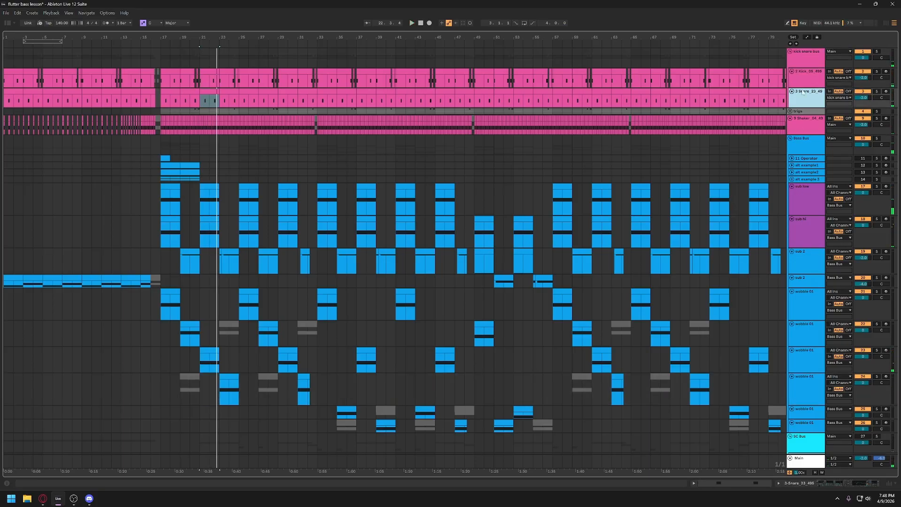
{"action": "double_click", "coordinate": [804, 77]}
{"action": "left_click", "coordinate": [134, 410]}
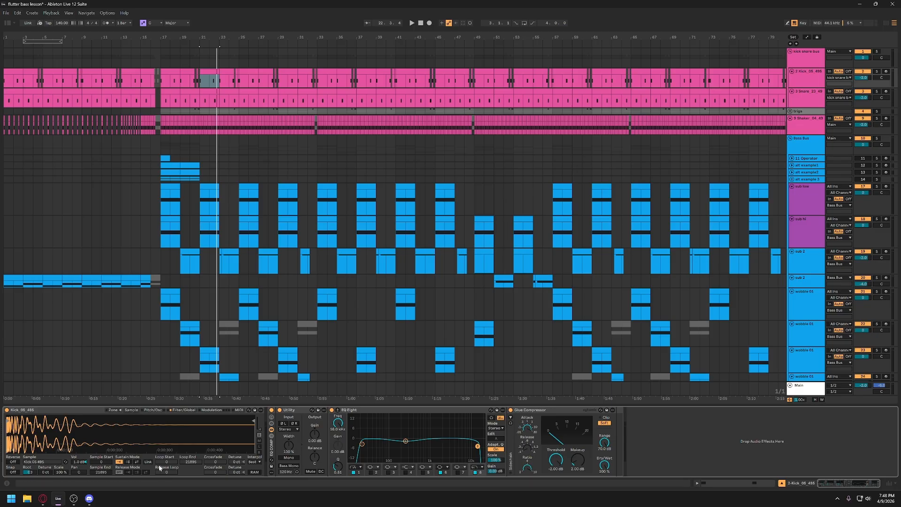
- Show the sample waveforms in the snare and shaker tracks' device chains
{"action": "key", "text": "Down"}
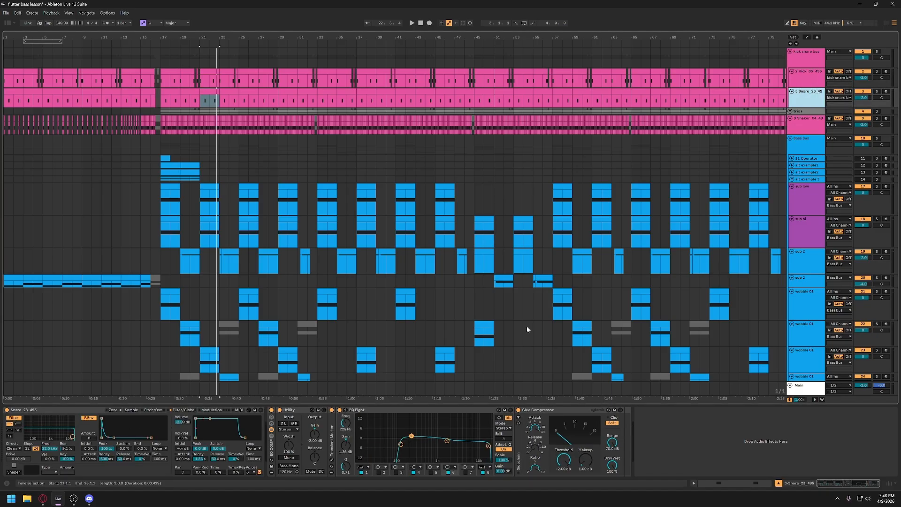
{"action": "left_click", "coordinate": [136, 411]}
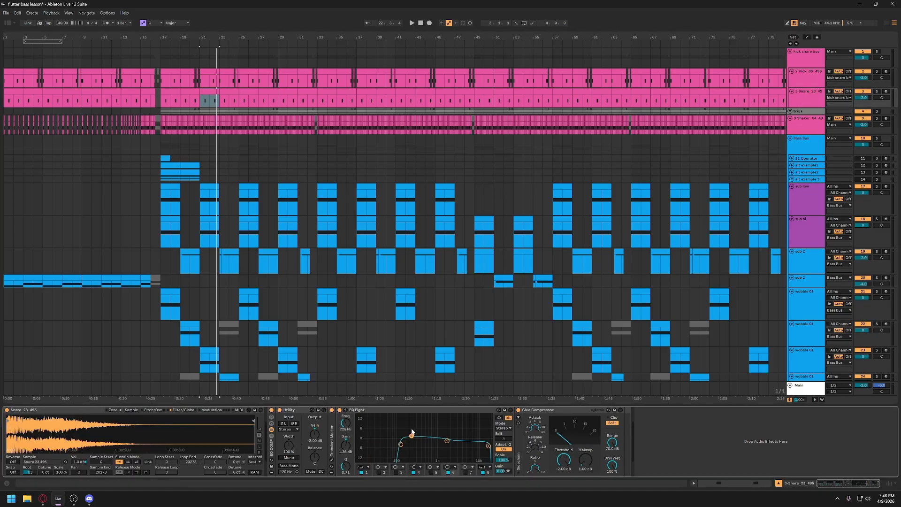
{"action": "key", "text": "Down"}
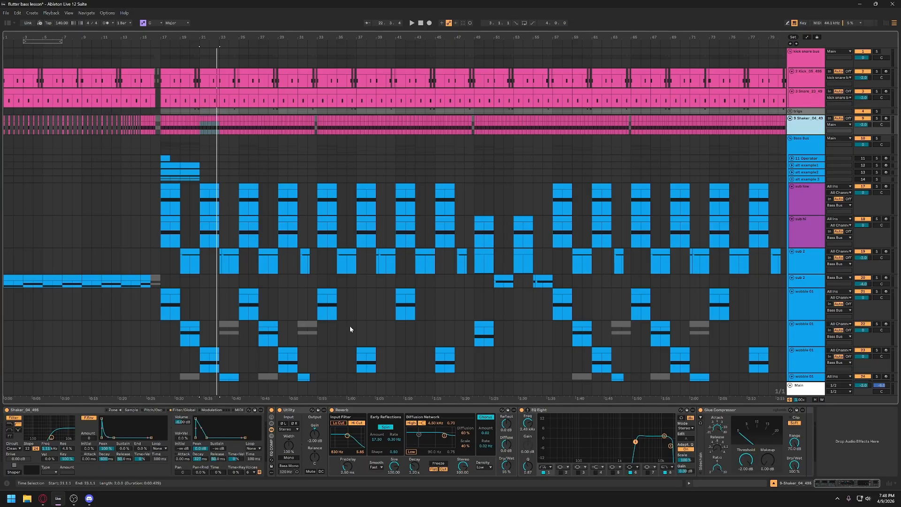
{"action": "left_click", "coordinate": [133, 411]}
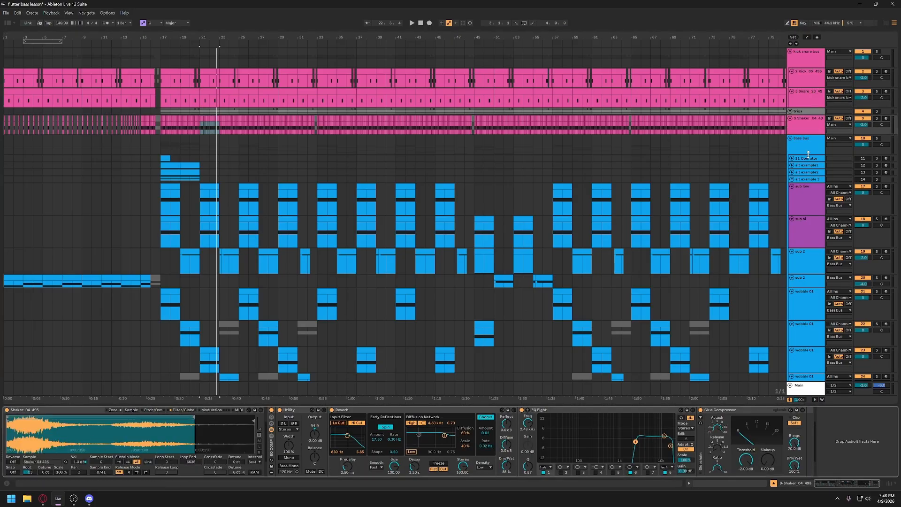
- Look over the bass tracks in the arrangement, and show the Bass Bus group's device chain
{"action": "scroll", "coordinate": [807, 154], "scroll_direction": "down", "scroll_amount": 3}
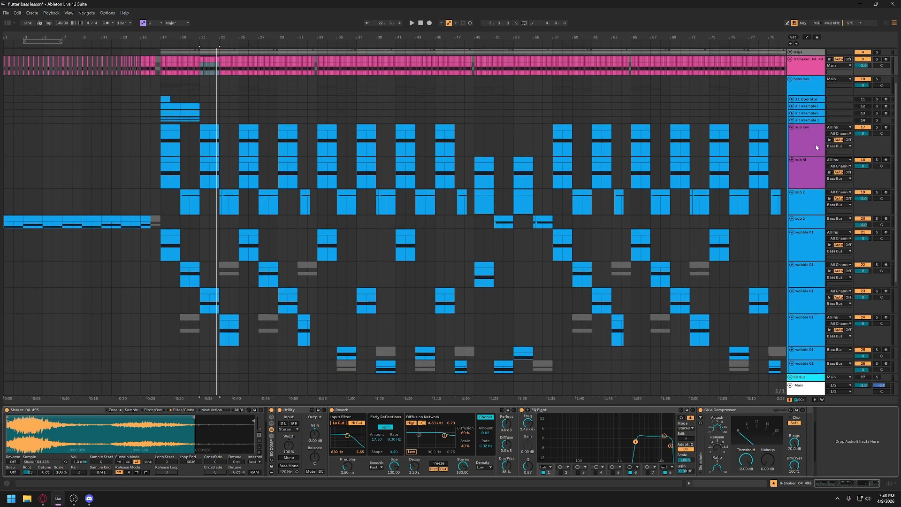
{"action": "scroll", "coordinate": [814, 150], "scroll_direction": "down", "scroll_amount": 4}
{"action": "scroll", "coordinate": [805, 164], "scroll_direction": "up", "scroll_amount": 7}
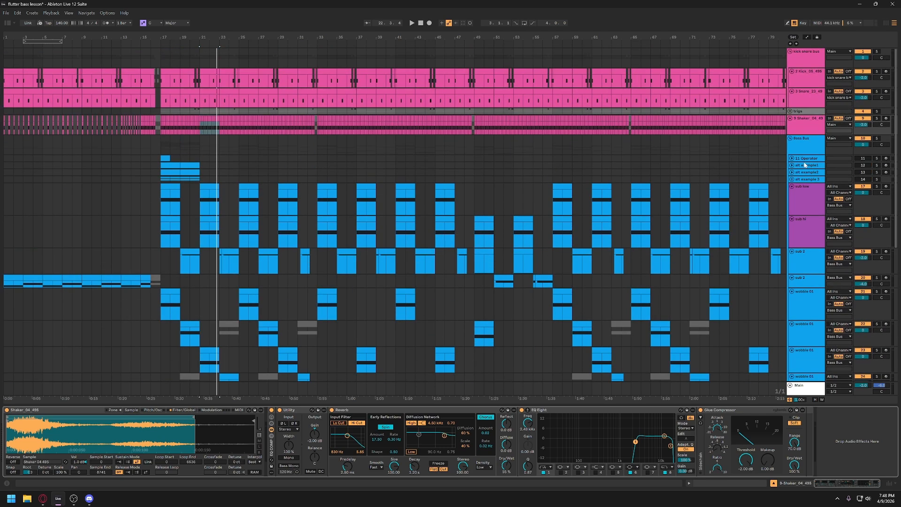
{"action": "left_click", "coordinate": [804, 144]}
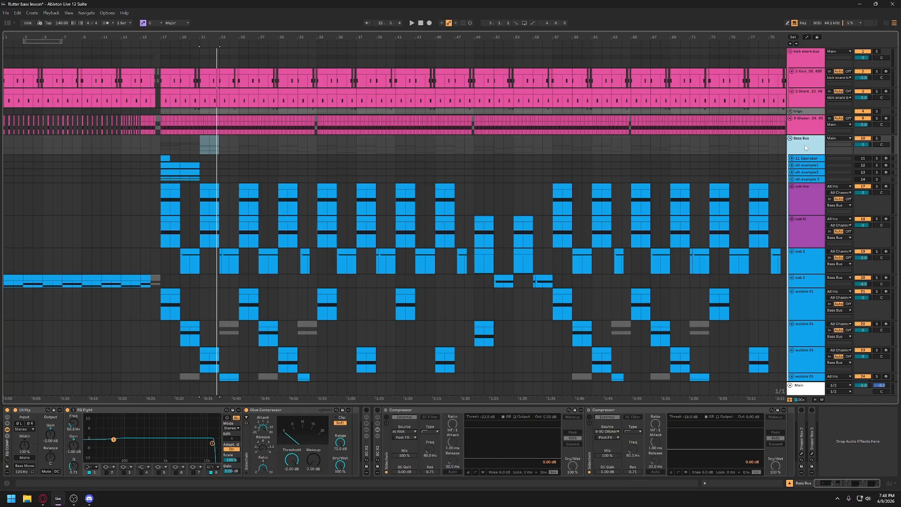
- Unfold the trigs group to show its trigger tracks, and return to the Bass Bus device chain
{"action": "left_click", "coordinate": [789, 111]}
{"action": "left_click", "coordinate": [800, 121]}
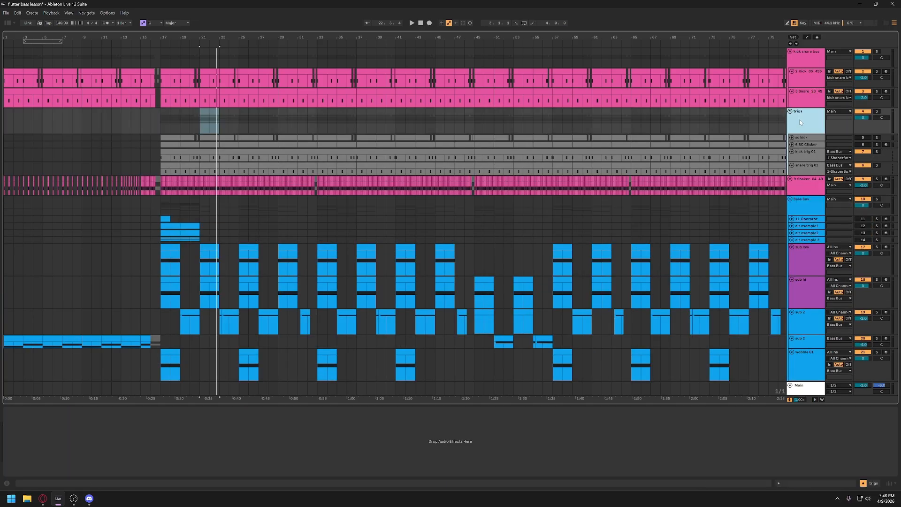
{"action": "left_click", "coordinate": [790, 201]}
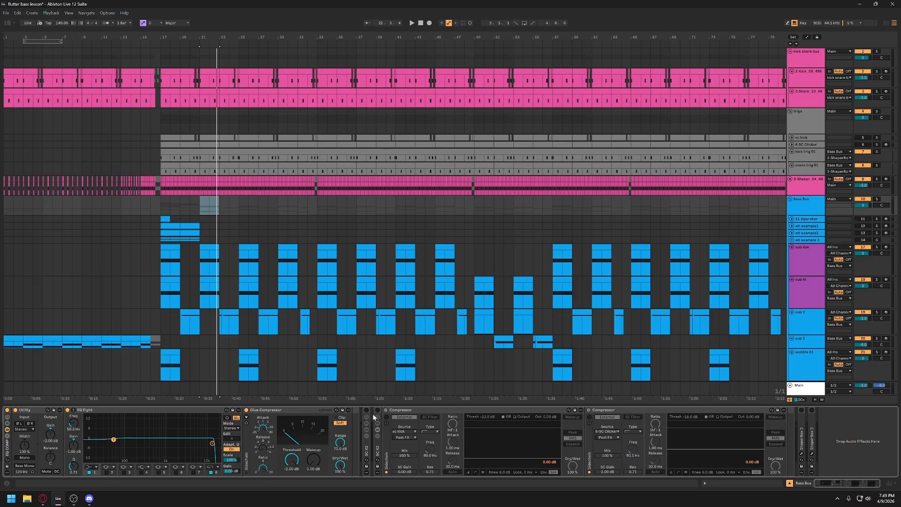
- Expand the Bass Bus's first sidechain rack, fold the second one, and switch on the first rack with its kick and snare compressors
{"action": "double_click", "coordinate": [368, 444]}
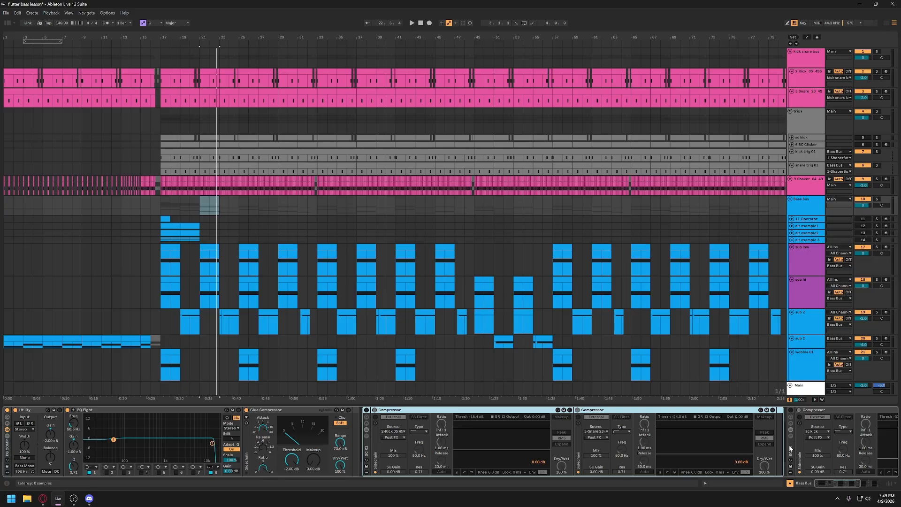
{"action": "double_click", "coordinate": [791, 446]}
{"action": "left_click", "coordinate": [366, 410]}
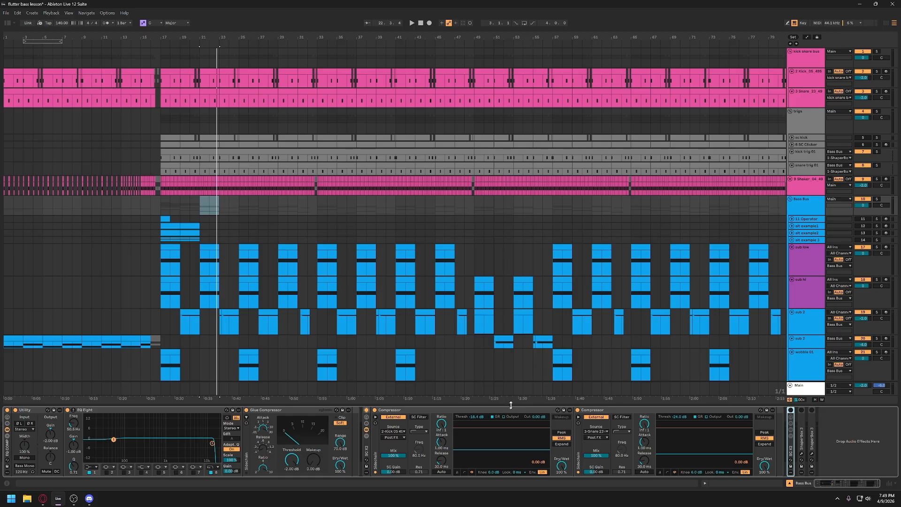
{"action": "left_click", "coordinate": [394, 418]}
{"action": "left_click", "coordinate": [482, 446]}
- Play the arrangement to examine the kick and snare sidechain compressors' gain reduction on the Bass Bus, and stop playback
{"action": "key", "text": "space"}
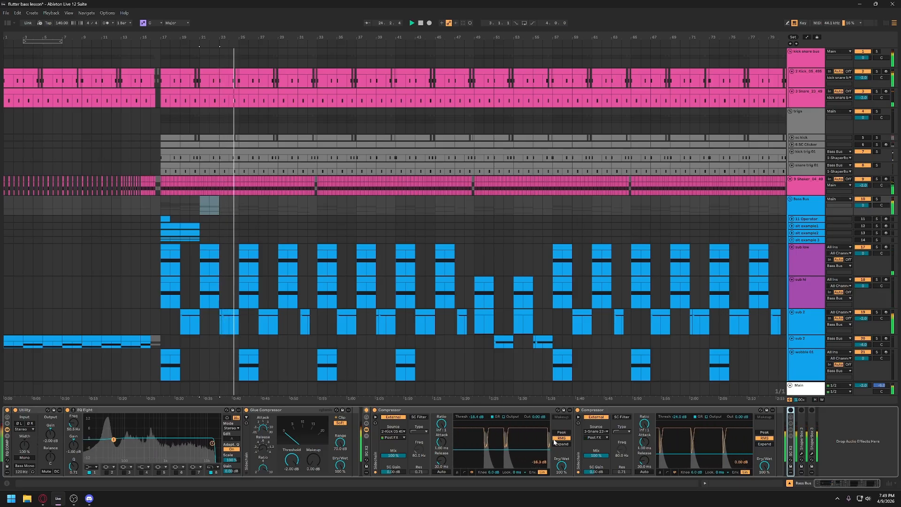
{"action": "key", "text": "space"}
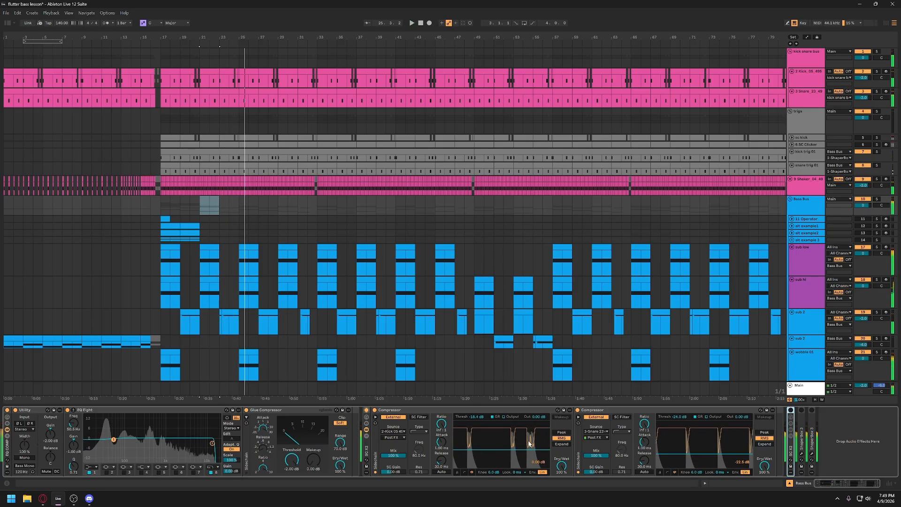
{"action": "left_click", "coordinate": [501, 440]}
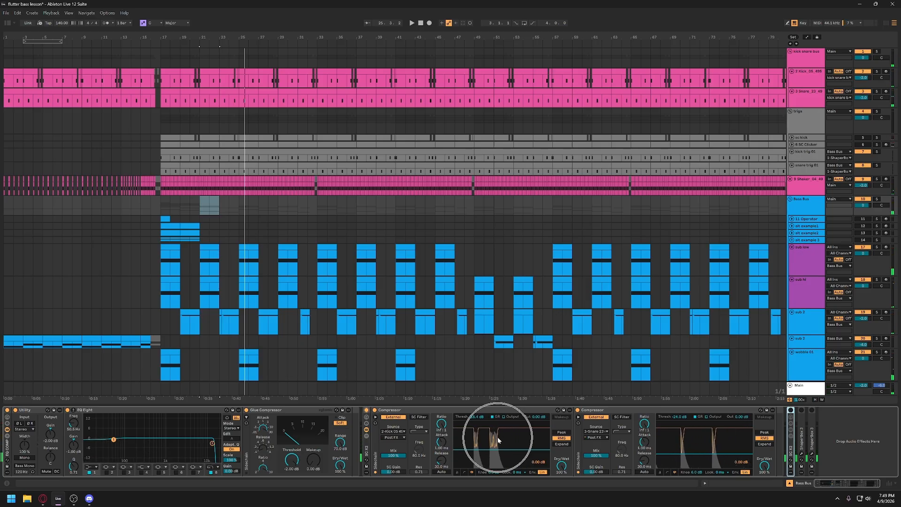
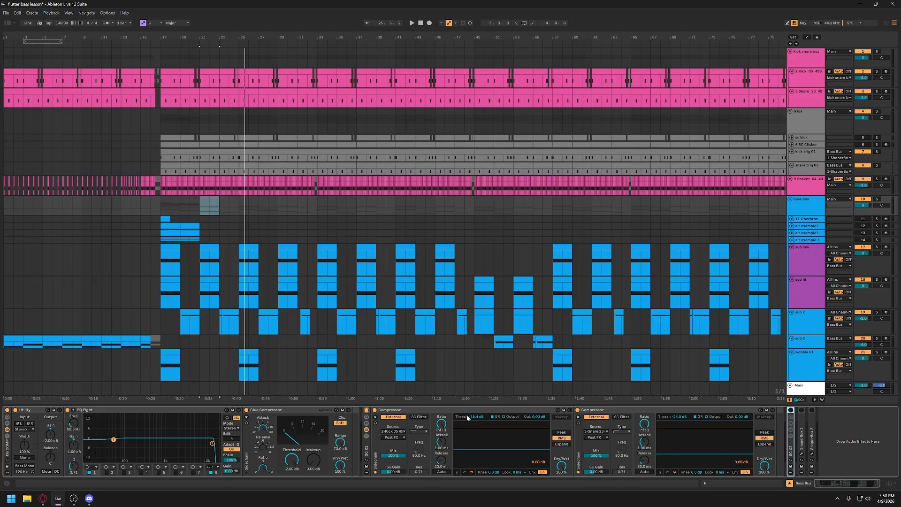
- Play the arrangement from bar 24 to examine the kick compressor's gain reduction on the Bass Bus, and stop playback
{"action": "left_click", "coordinate": [228, 87]}
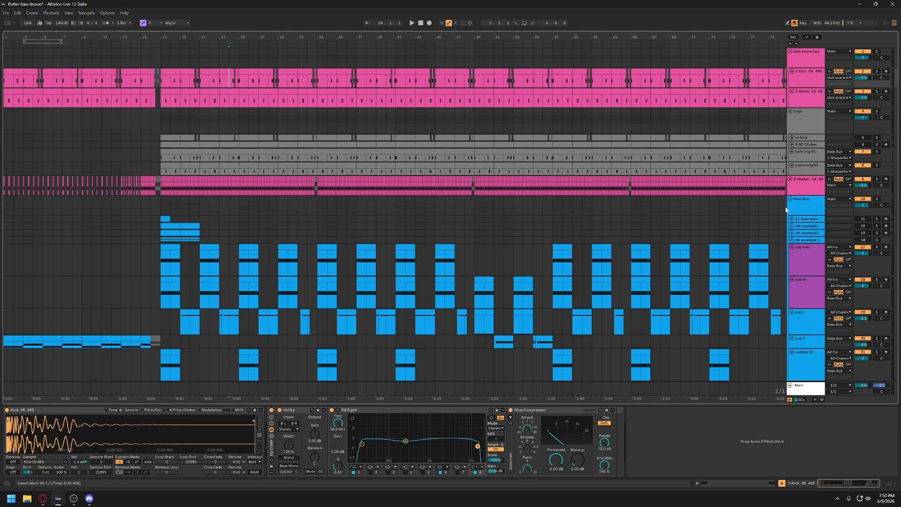
{"action": "left_click", "coordinate": [813, 211]}
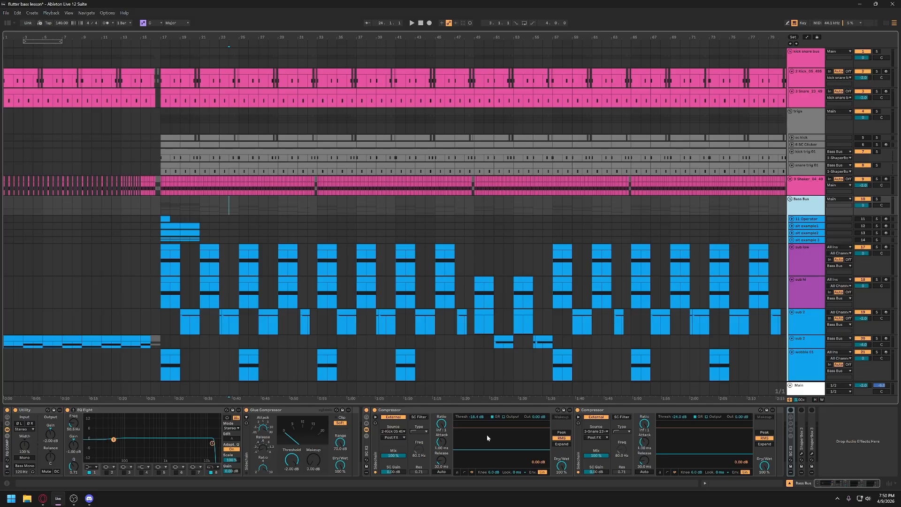
{"action": "key", "text": "space"}
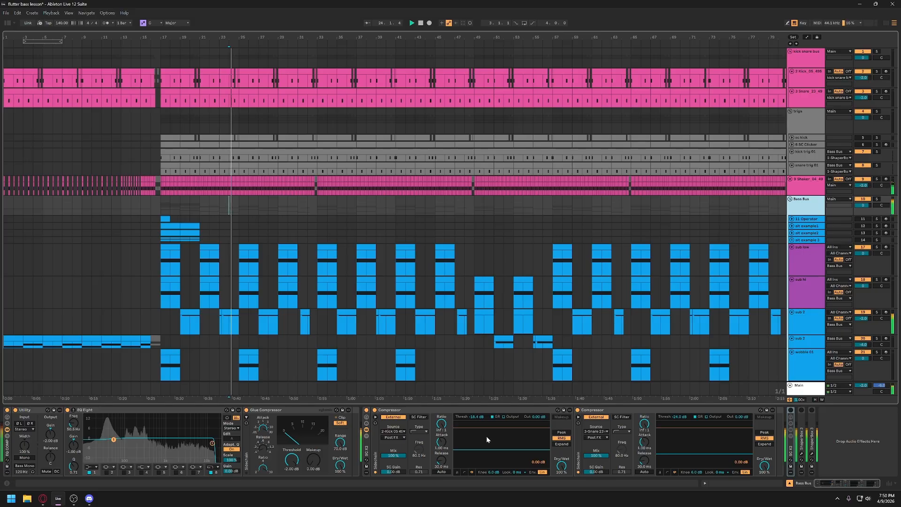
{"action": "left_click", "coordinate": [529, 441]}
{"action": "key", "text": "space"}
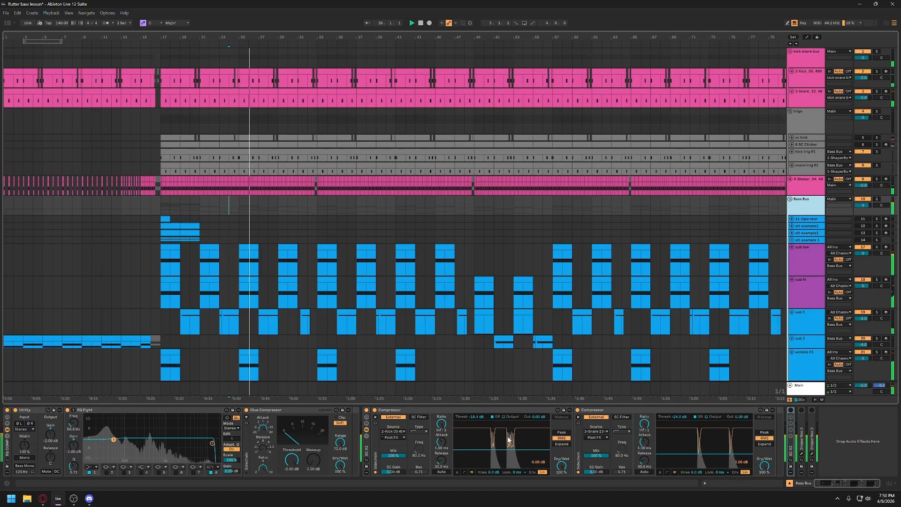
{"action": "key", "text": "space"}
{"action": "key", "text": "space"}
{"action": "key", "text": "ctrl"}
{"action": "key", "text": "ctrl"}
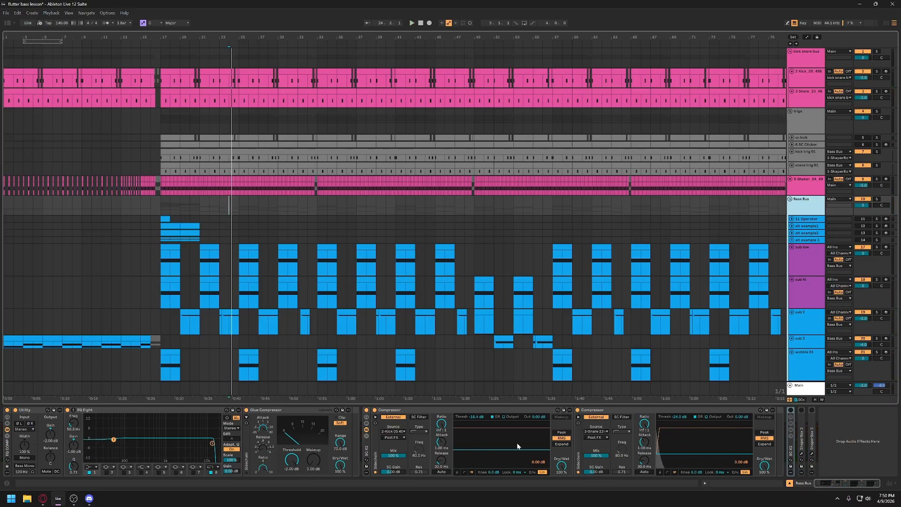
- Fold and switch off the Bass Bus's first sidechain rack, and expand the second sidechain rack
{"action": "double_click", "coordinate": [366, 449]}
{"action": "left_click", "coordinate": [366, 410]}
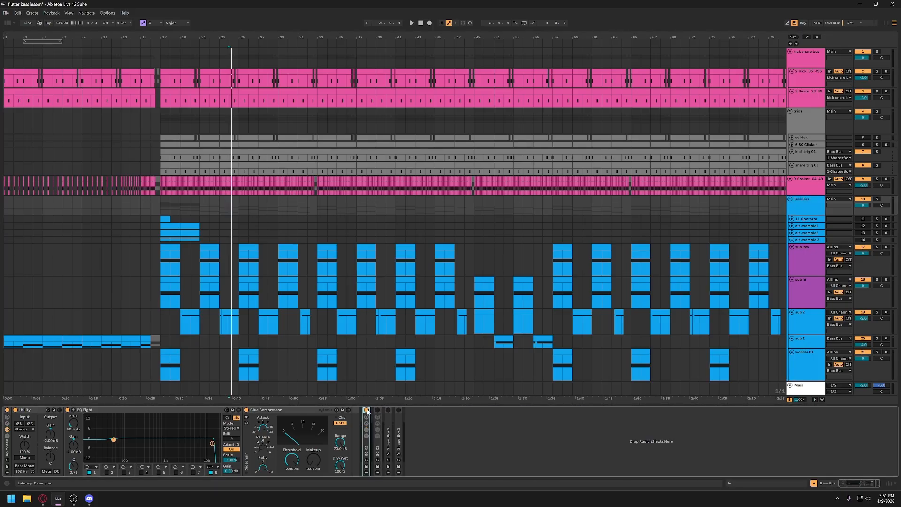
{"action": "double_click", "coordinate": [378, 449]}
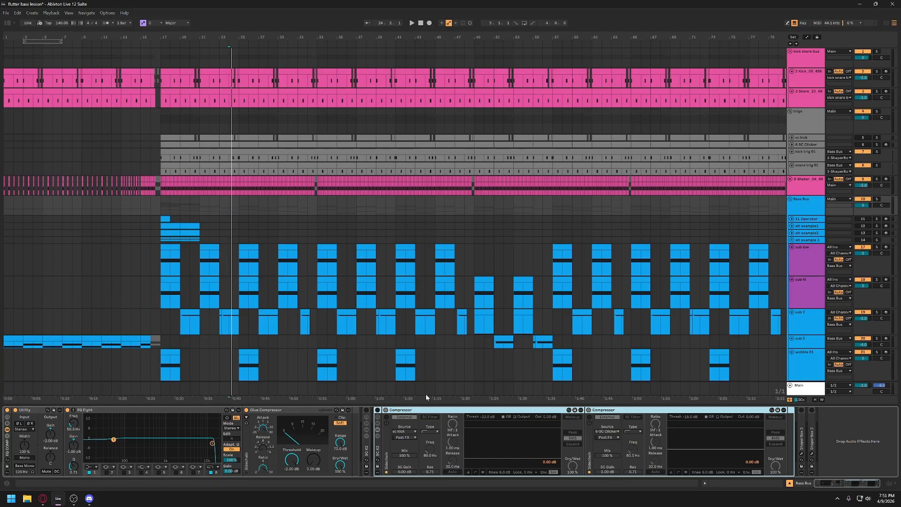
- Unfold the sc kick and SC Clicker tracks in the trigs group, and show the sc kick track's device
{"action": "left_click", "coordinate": [802, 79]}
{"action": "left_click", "coordinate": [803, 96]}
{"action": "left_click", "coordinate": [804, 115]}
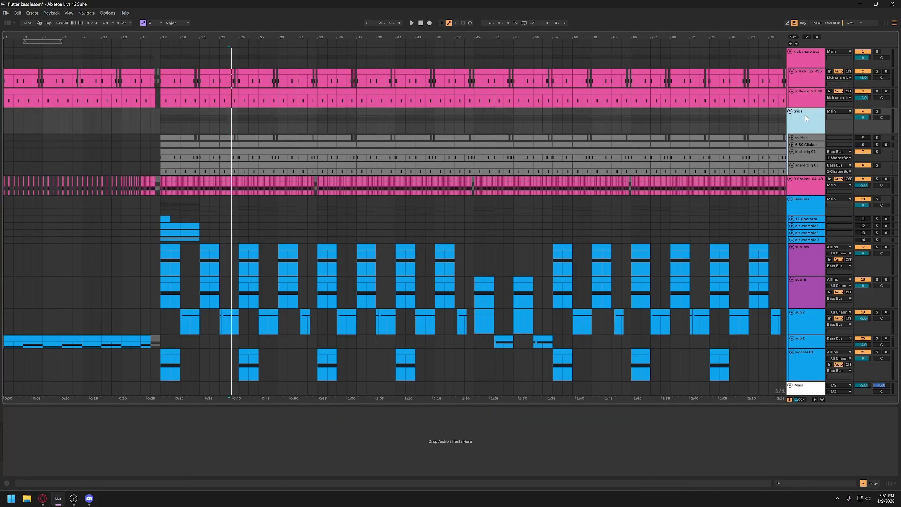
{"action": "left_click", "coordinate": [796, 140]}
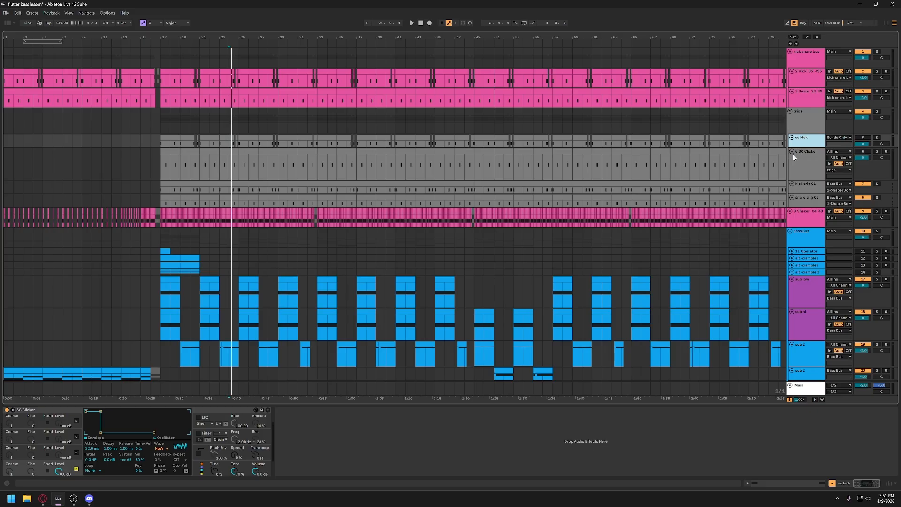
{"action": "left_click", "coordinate": [805, 166]}
{"action": "left_click", "coordinate": [805, 145]}
{"action": "scroll", "coordinate": [805, 144], "scroll_direction": "up", "scroll_amount": 3}
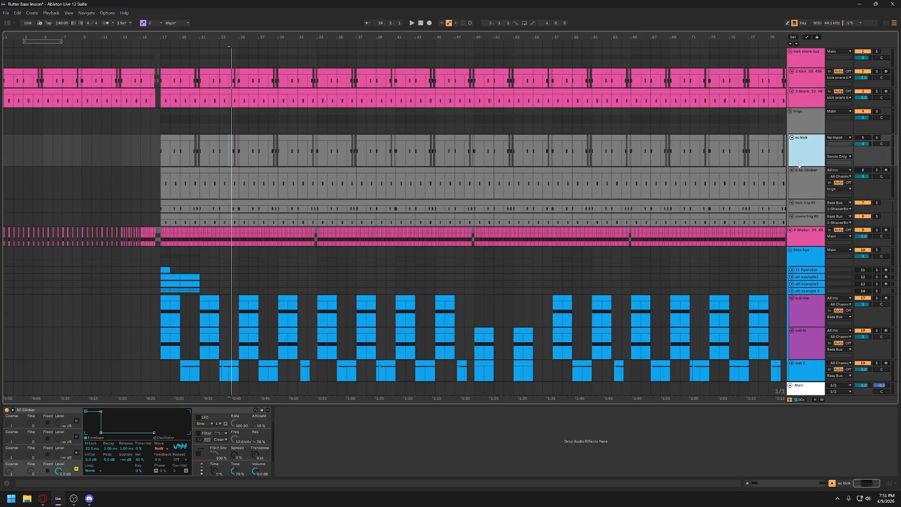
- Examine the SC Clicker device's fourth oscillator, including its noise waveform and its envelope
{"action": "left_click", "coordinate": [54, 411]}
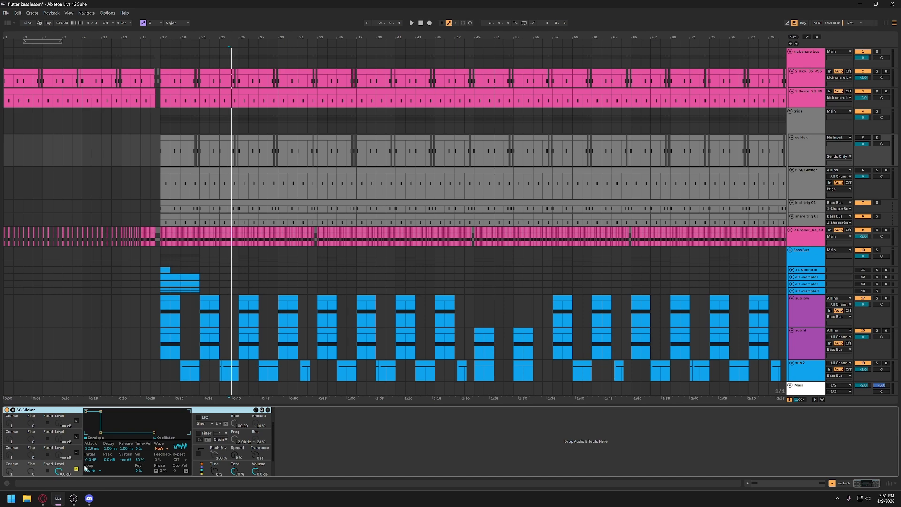
{"action": "left_click", "coordinate": [70, 467]}
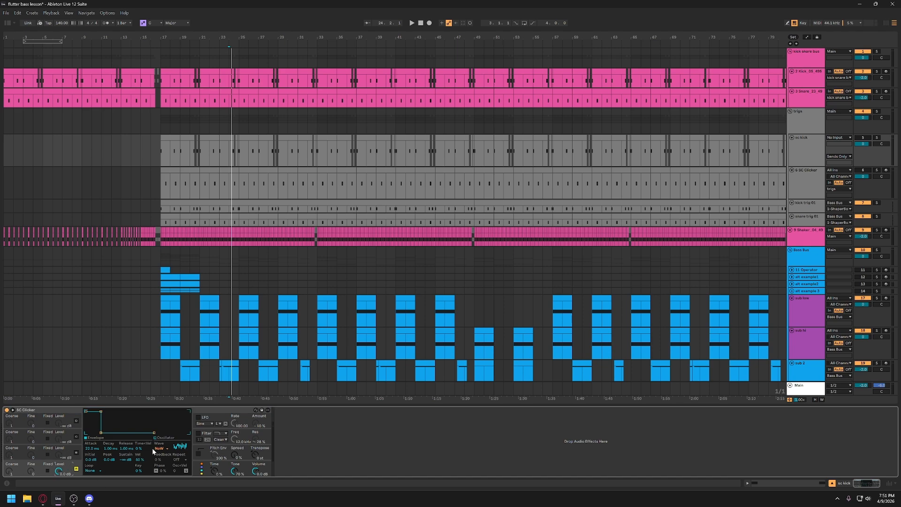
{"action": "key", "text": "ctrl"}
{"action": "key", "text": "ctrl"}
{"action": "left_click", "coordinate": [167, 449]}
{"action": "left_click", "coordinate": [166, 449]}
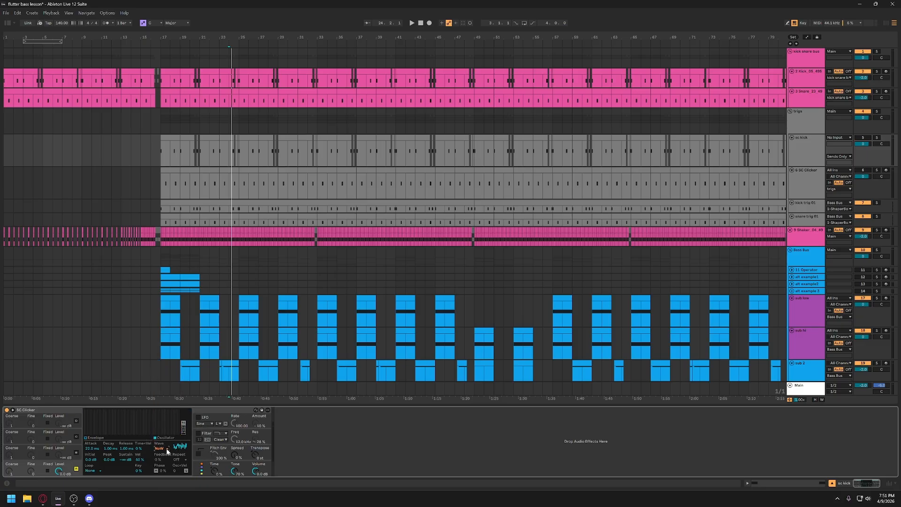
{"action": "left_click", "coordinate": [102, 439]}
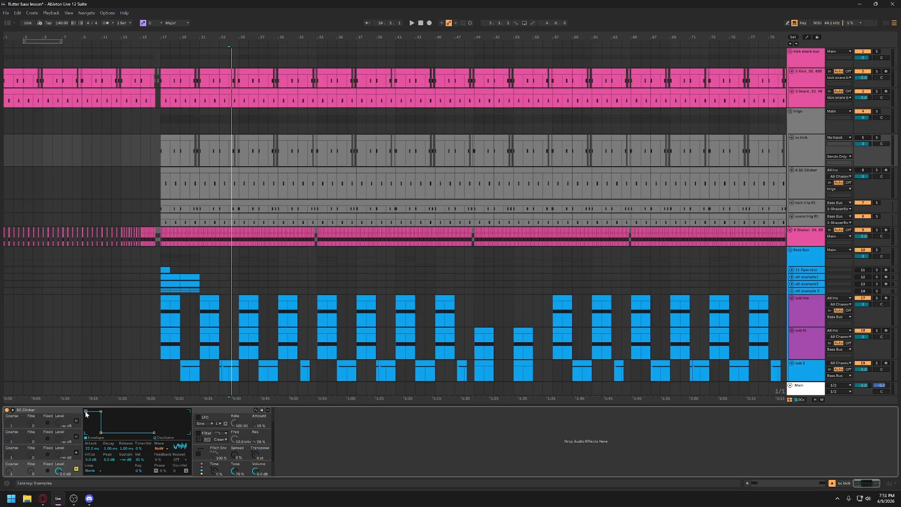
- Try reshaping the start of the SC Clicker oscillator's envelope, and set its attack back to 22 ms
{"action": "left_click_drag", "start_coordinate": [87, 414], "coordinate": [85, 454]}
{"action": "left_click_drag", "start_coordinate": [86, 432], "coordinate": [97, 411]}
{"action": "left_click", "coordinate": [92, 448]}
{"action": "type", "text": "22"}
{"action": "key", "text": "Return"}
{"action": "left_click", "coordinate": [812, 157]}
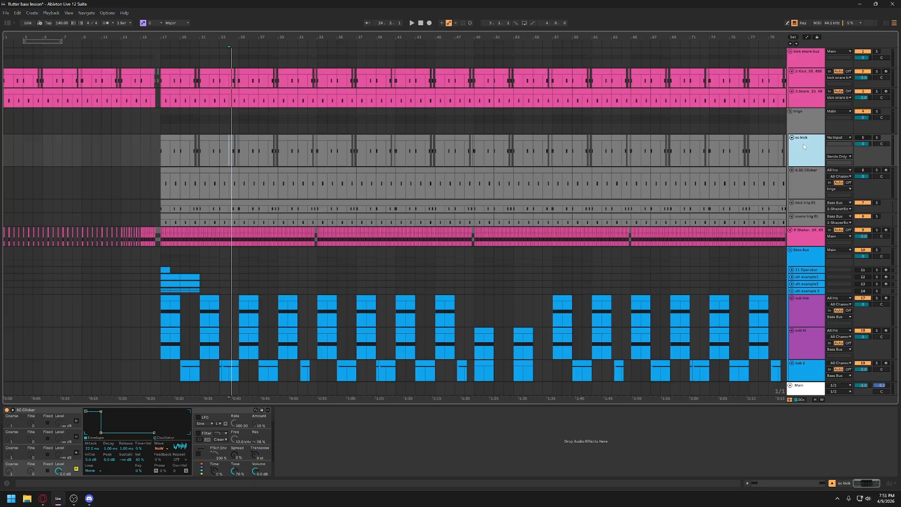
- Switch on the Bass Bus's second sidechain rack and choose sc kick as the first compressor's sidechain source
{"action": "left_click", "coordinate": [807, 256]}
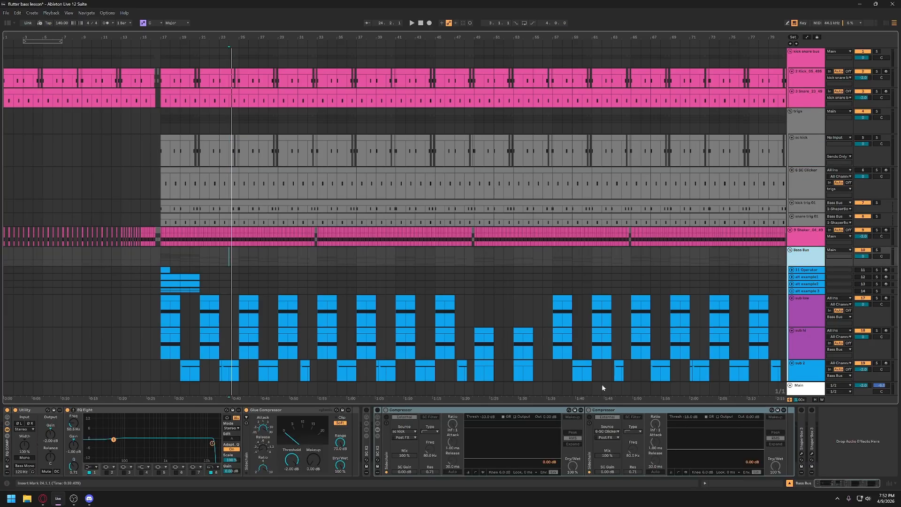
{"action": "left_click", "coordinate": [377, 410]}
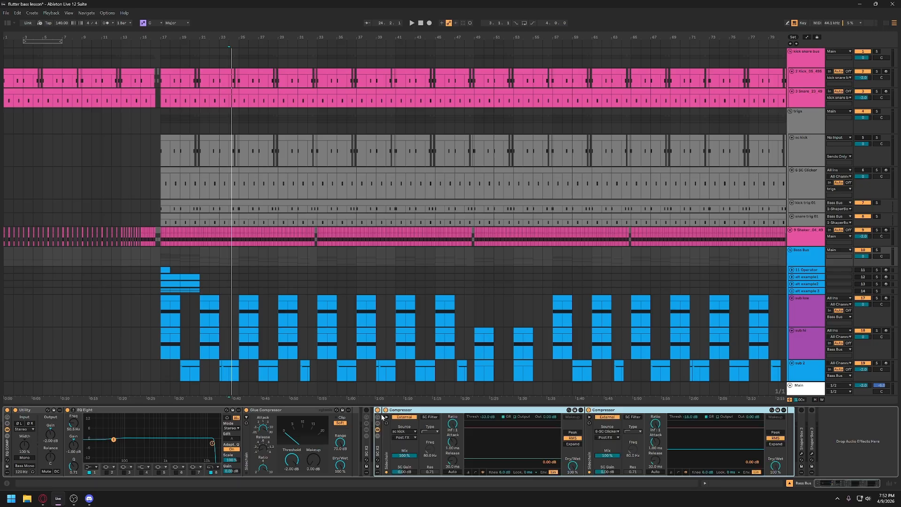
{"action": "left_click", "coordinate": [406, 431]}
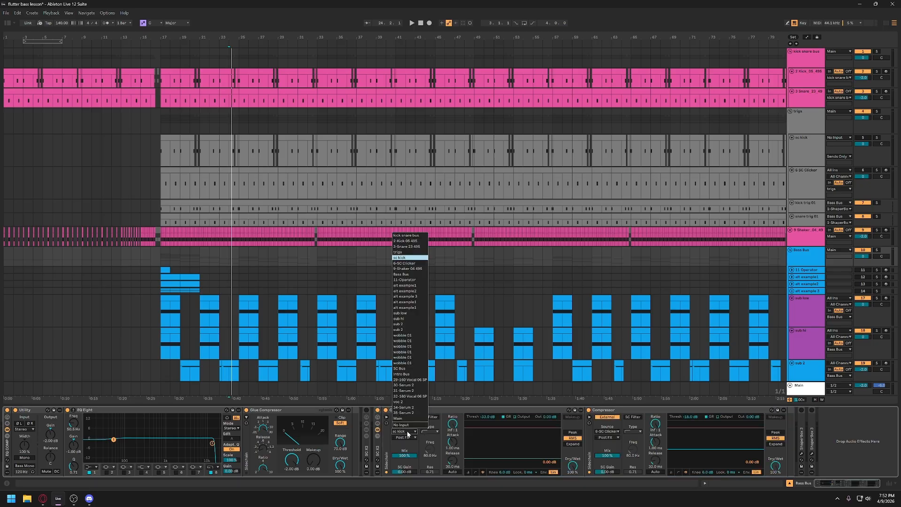
{"action": "left_click", "coordinate": [416, 258]}
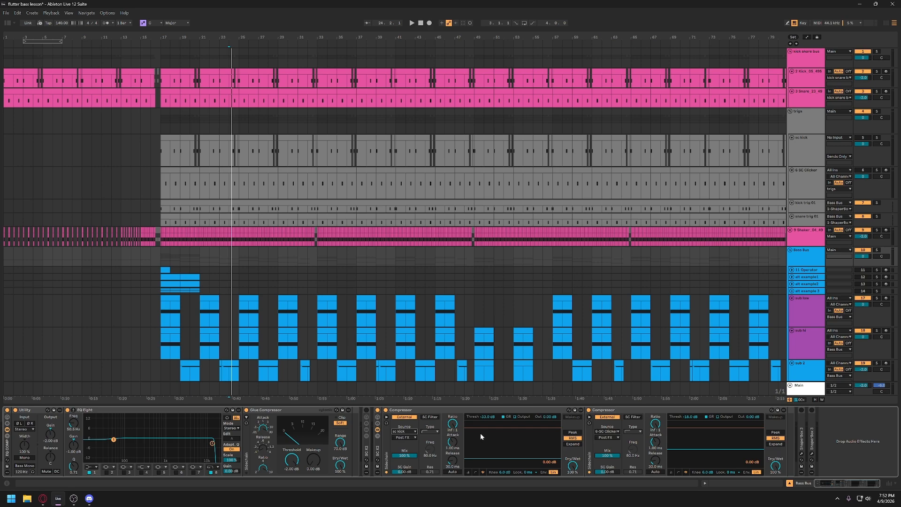
- Play the arrangement to examine how the sc kick and SC Clicker triggers duck the Bass Bus, and stop playback
{"action": "key", "text": "space"}
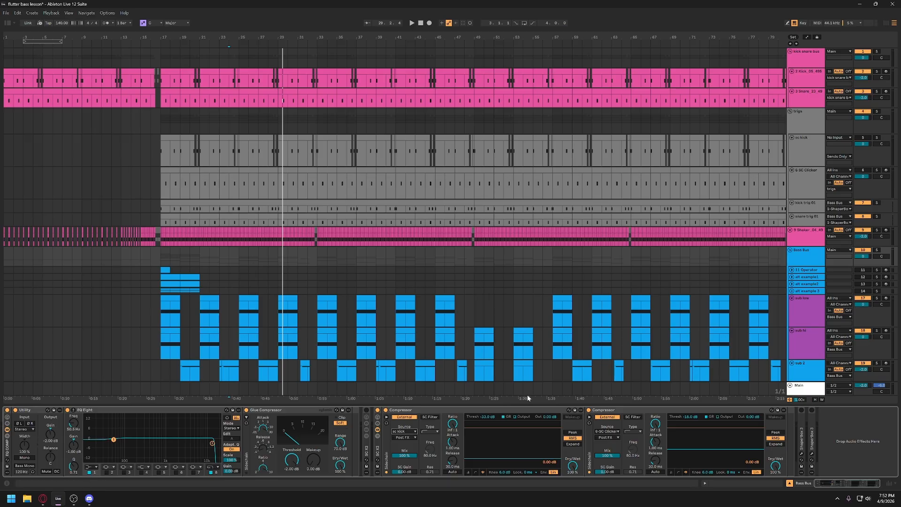
{"action": "key", "text": "space"}
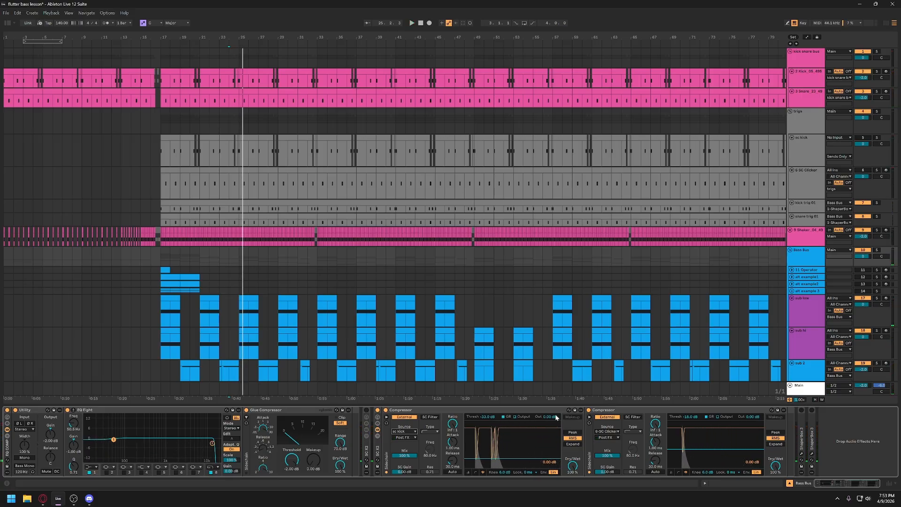
{"action": "left_click", "coordinate": [506, 409]}
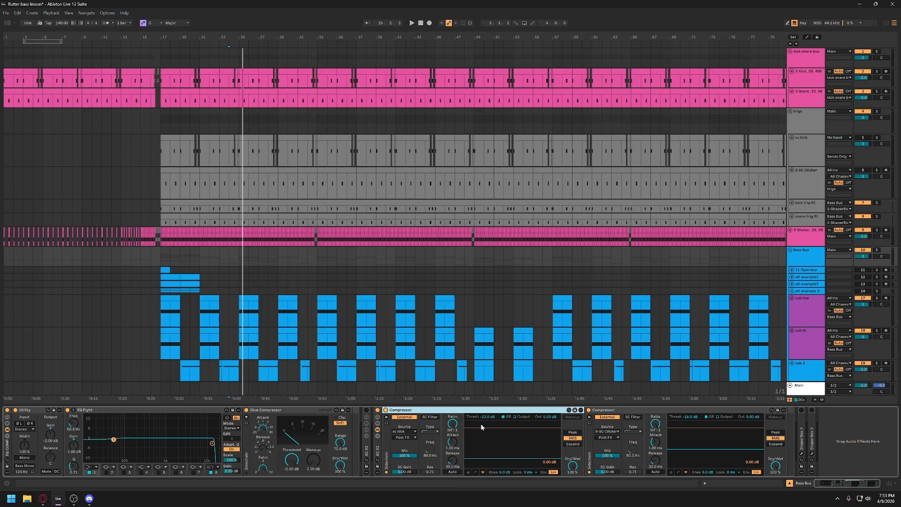
{"action": "left_click", "coordinate": [799, 258]}
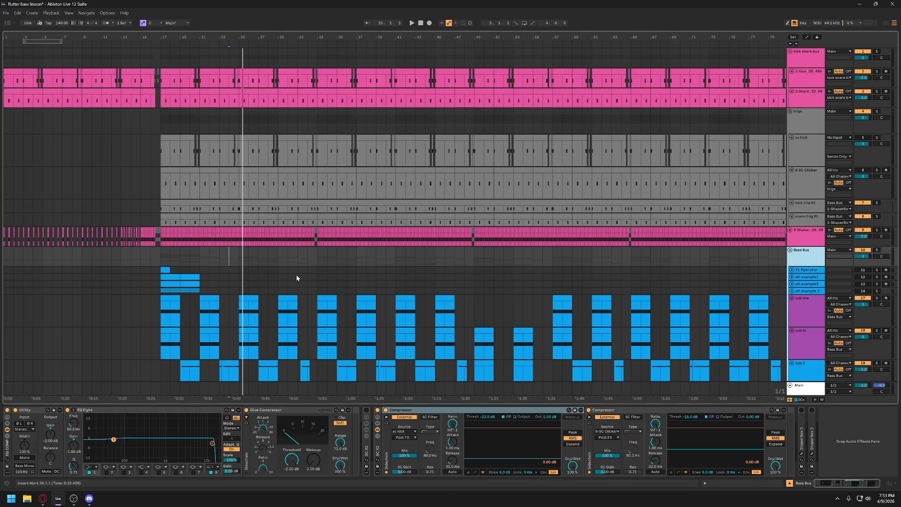
- Move the playback start to bar 17, and set the sc kick compressor's threshold to -33 dB
{"action": "left_click", "coordinate": [161, 259]}
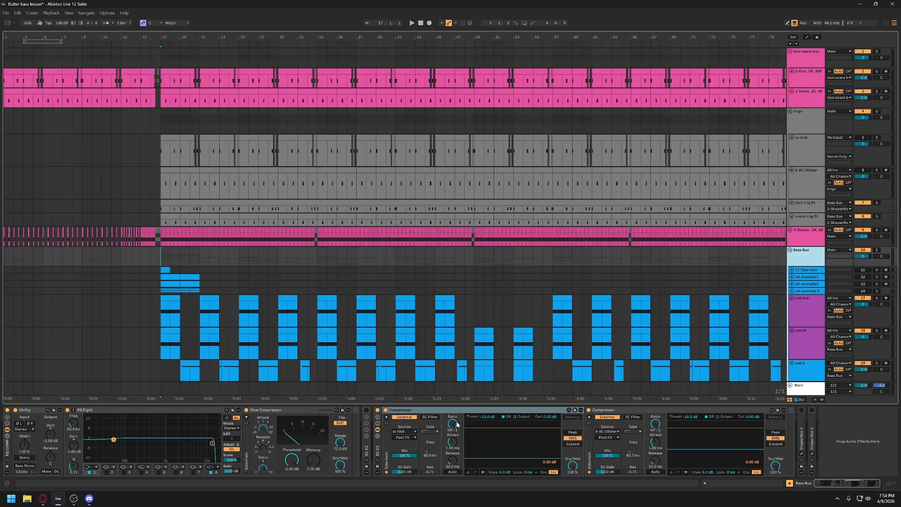
{"action": "left_click_drag", "start_coordinate": [486, 415], "coordinate": [486, 403]}
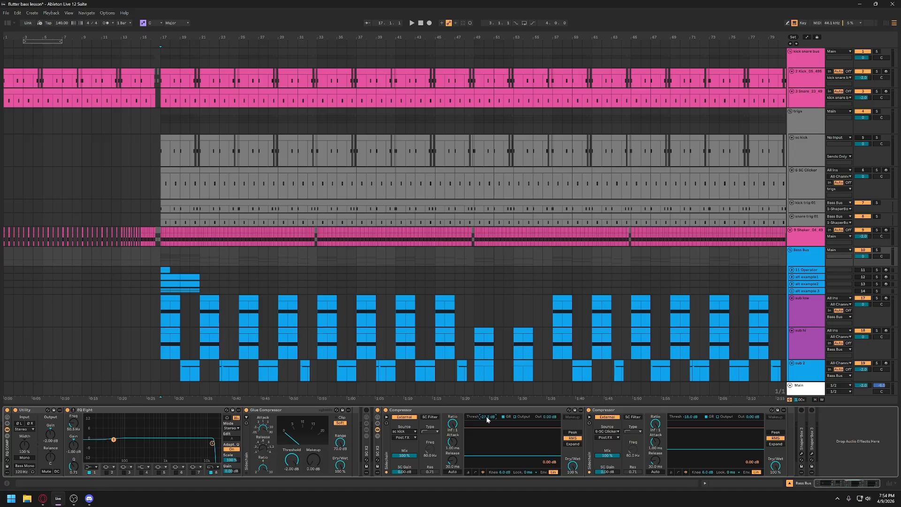
{"action": "type", "text": "-33"}
{"action": "key", "text": "Return"}
- Rename the SC Clicker track as sc snare, and switch off the snare-triggered compressor on the Bass Bus
{"action": "left_click", "coordinate": [803, 186]}
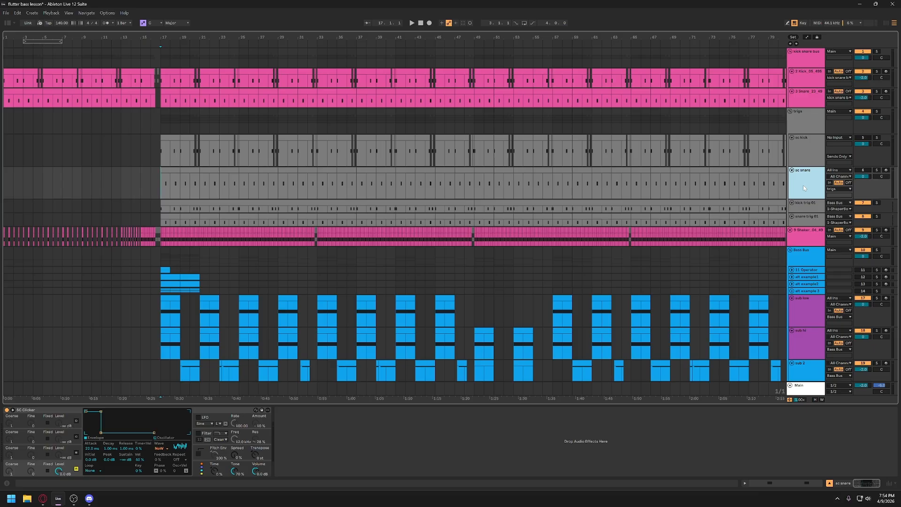
{"action": "left_click", "coordinate": [807, 256]}
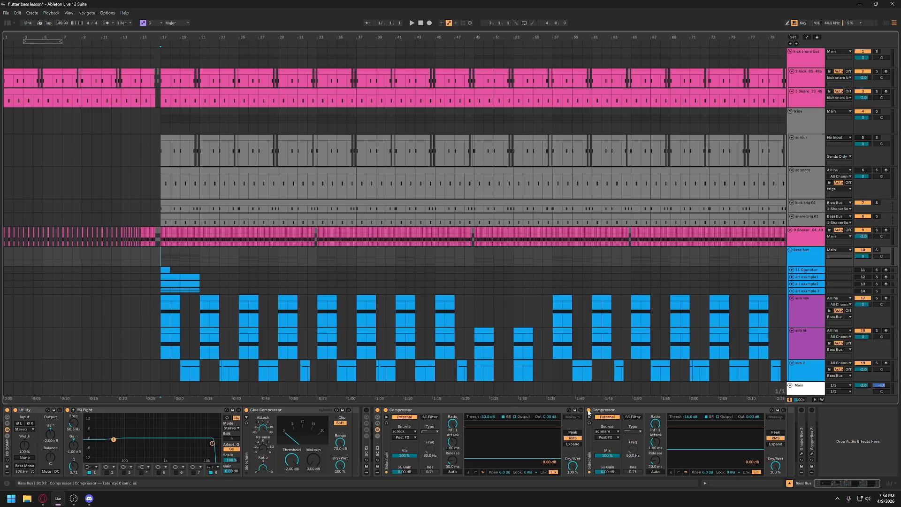
{"action": "left_click", "coordinate": [484, 463]}
- Adjust the sc kick compressor's release time while playing from bar 17 to hear the ducking length
{"action": "left_click", "coordinate": [455, 465]}
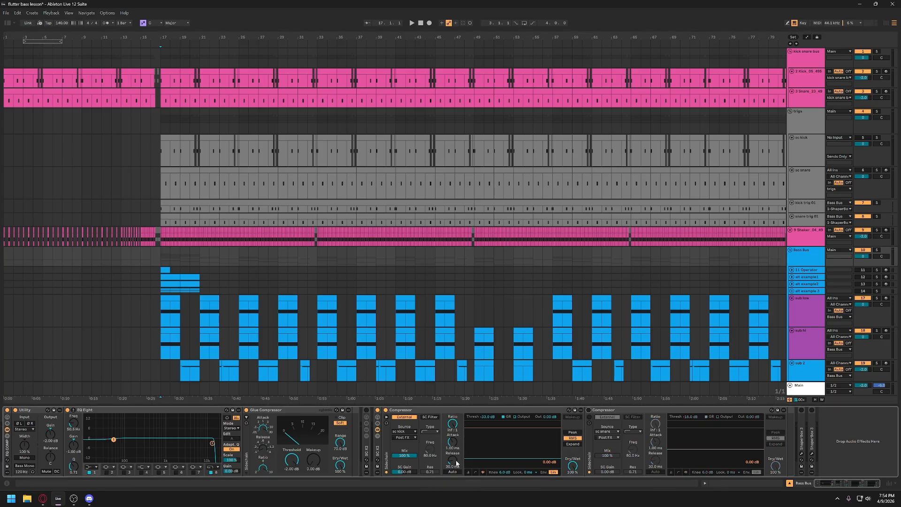
{"action": "left_click", "coordinate": [456, 464]}
{"action": "key", "text": "space"}
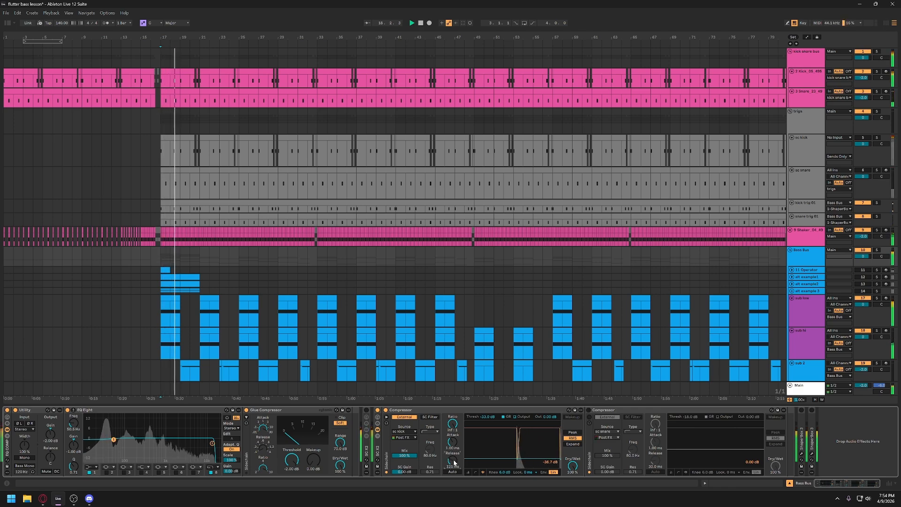
{"action": "mouse_move", "coordinate": [453, 460]}
{"action": "left_mouse_down"}
{"action": "mouse_move", "coordinate": [453, 446]}
{"action": "mouse_move", "coordinate": [454, 475]}
{"action": "mouse_move", "coordinate": [454, 453]}
{"action": "mouse_move", "coordinate": [454, 466]}
{"action": "left_mouse_up"}
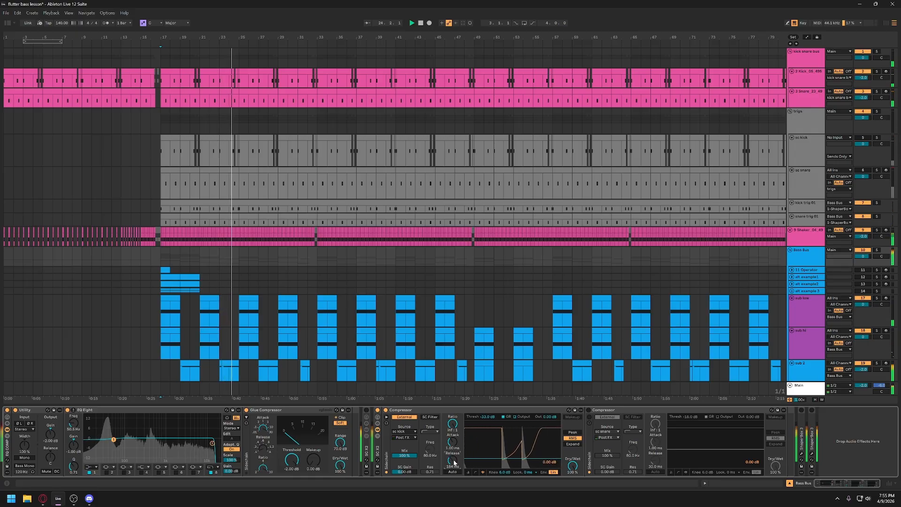
{"action": "left_click_drag", "start_coordinate": [453, 462], "coordinate": [454, 470]}
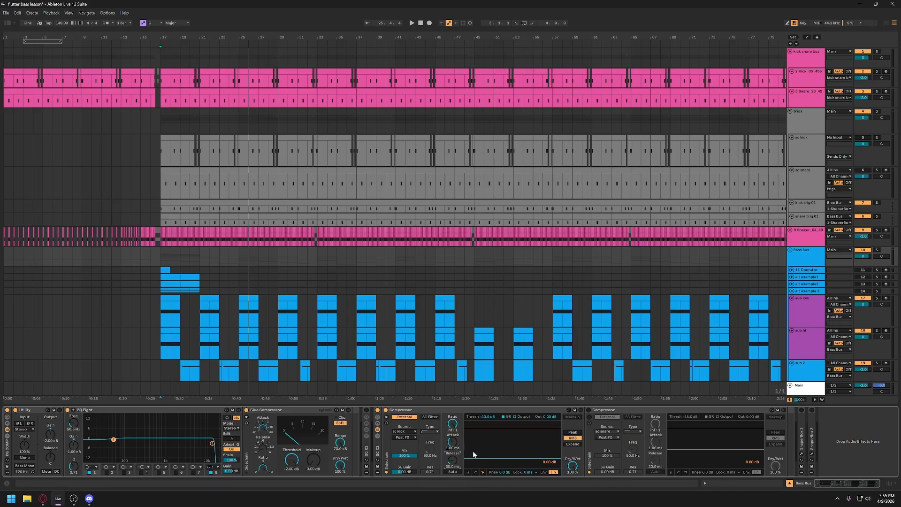
- Lower the sc kick compressor's threshold drastically, and replay from bar 17 to hear the heavier ducking
{"action": "key", "text": "space"}
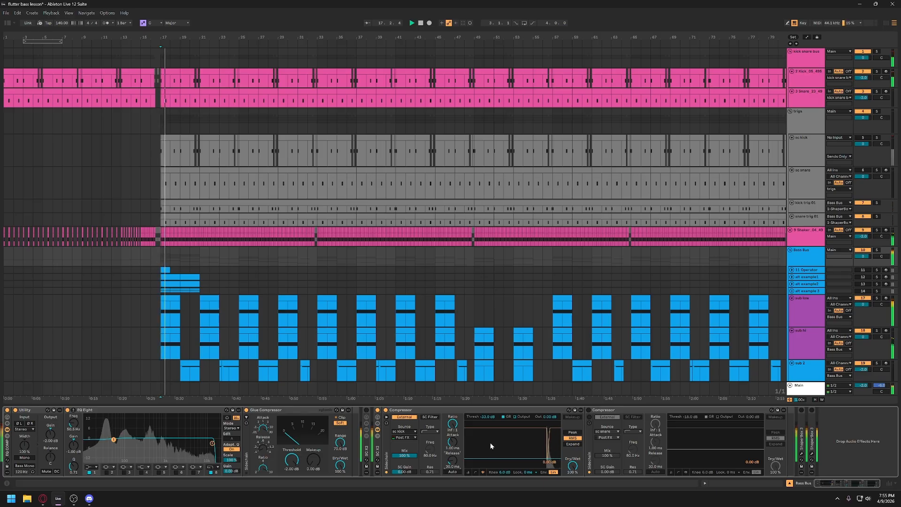
{"action": "left_click_drag", "start_coordinate": [487, 417], "coordinate": [487, 451]}
{"action": "key", "text": "space"}
{"action": "key", "text": "space"}
{"action": "key", "text": "space"}
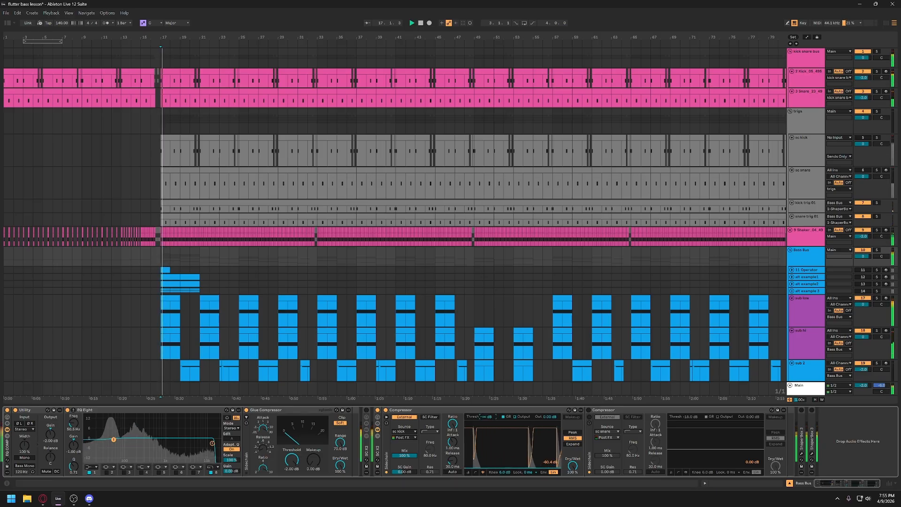
- Raise the sc kick compressor's threshold again, replaying from bar 17 to compare the ducking
{"action": "key", "text": "space"}
{"action": "key", "text": "space"}
{"action": "left_click_drag", "start_coordinate": [486, 451], "coordinate": [487, 419]}
{"action": "key", "text": "space"}
{"action": "key", "text": "space"}
{"action": "key", "text": "space"}
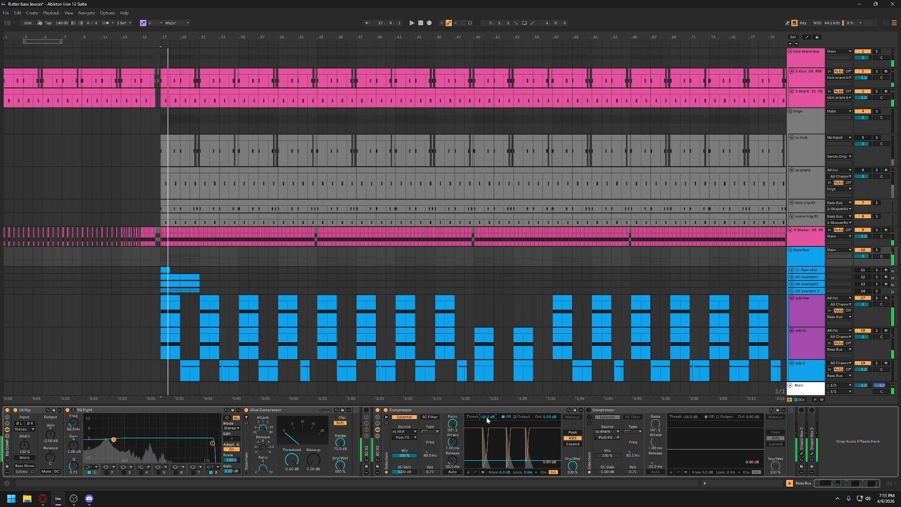
{"action": "left_click_drag", "start_coordinate": [486, 416], "coordinate": [486, 412]}
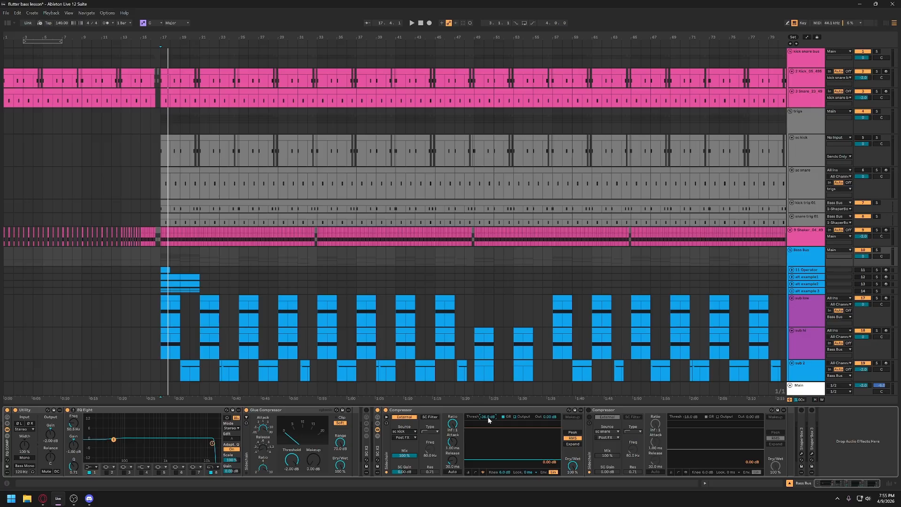
- Lower the sc kick compressor's threshold further, and play back the bass section from bar 17 to hear the result
{"action": "left_click_drag", "start_coordinate": [488, 417], "coordinate": [481, 433]}
{"action": "key", "text": "space"}
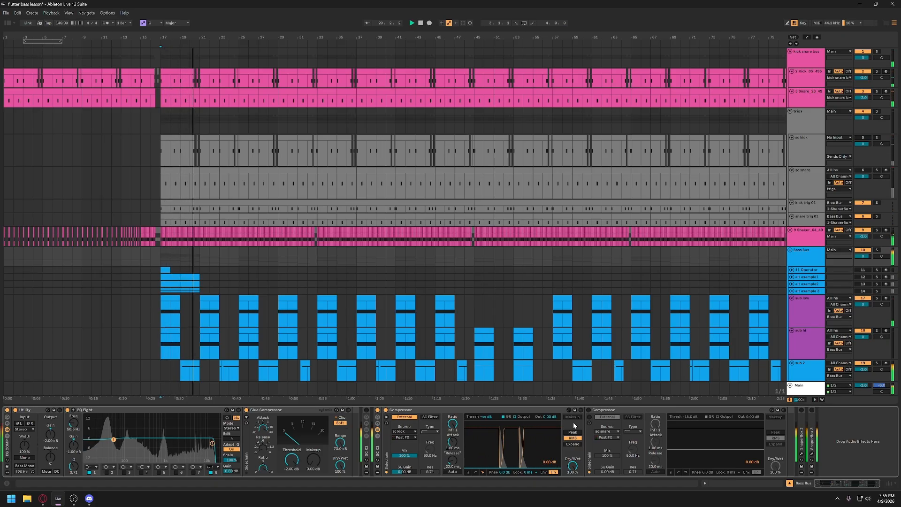
{"action": "key", "text": "space"}
- Switch the snare-triggered compressor back on, and play from bar 17 to hear both sidechain compressors working together
{"action": "left_click", "coordinate": [589, 410]}
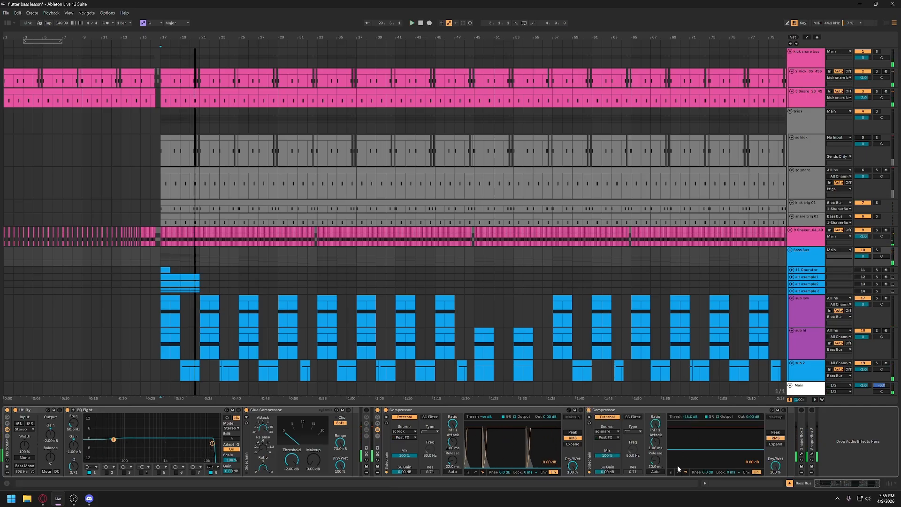
{"action": "key", "text": "space"}
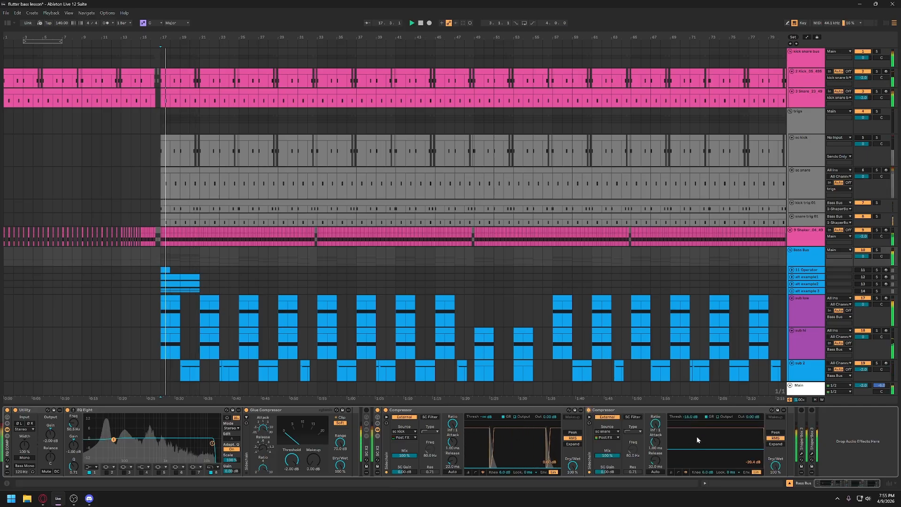
{"action": "key", "text": "ctrl"}
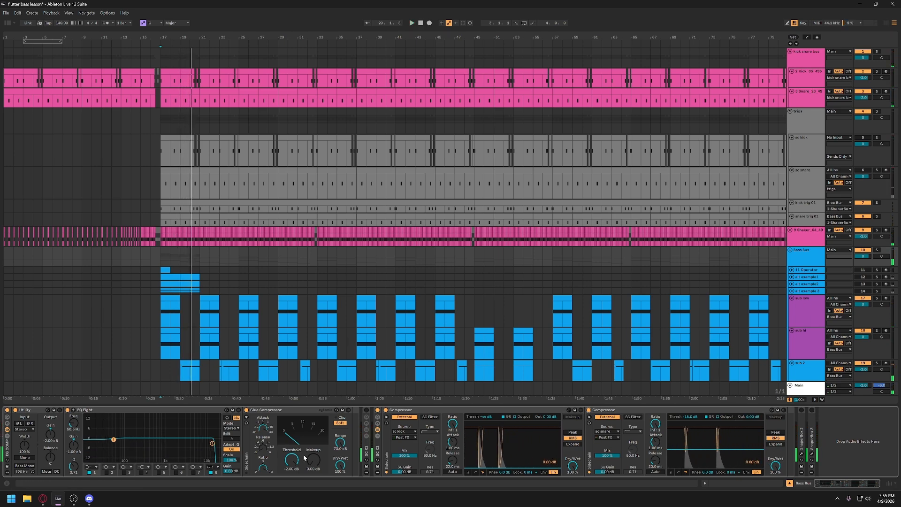
- Fold and switch off the Bass Bus rack holding the sidechain compressors, and switch on the ShaperBox 3 devices
{"action": "left_click", "coordinate": [377, 453]}
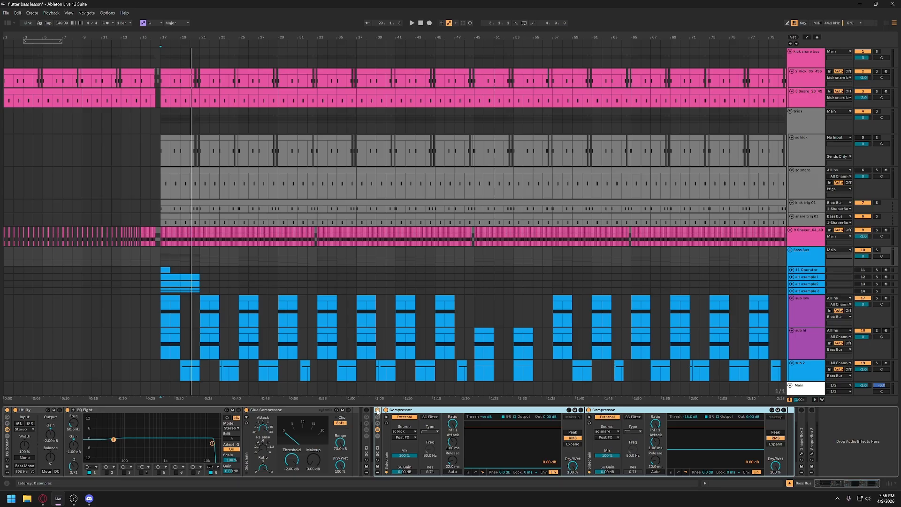
{"action": "key", "text": "Delete"}
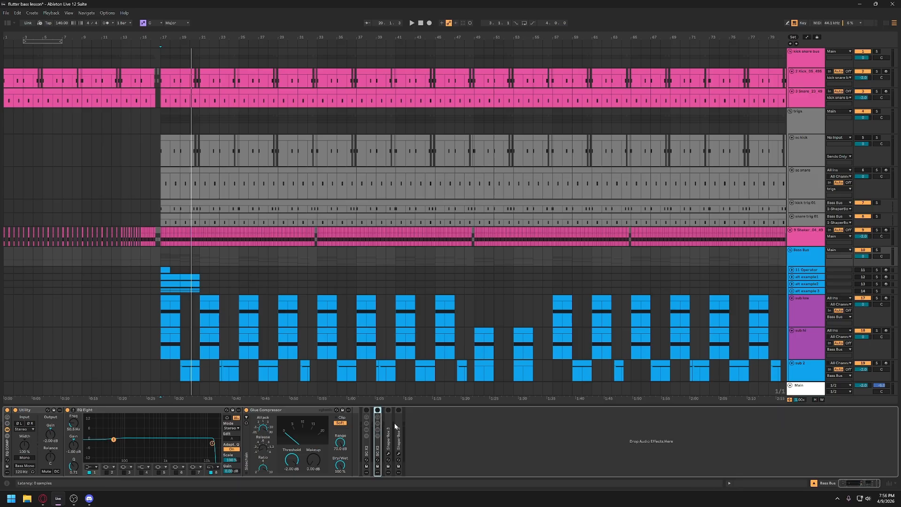
{"action": "left_click", "coordinate": [398, 410]}
- Open the first ShaperBox 3 window on the Bass Bus, and move it clear of the track headers and device chain
{"action": "left_click", "coordinate": [388, 454]}
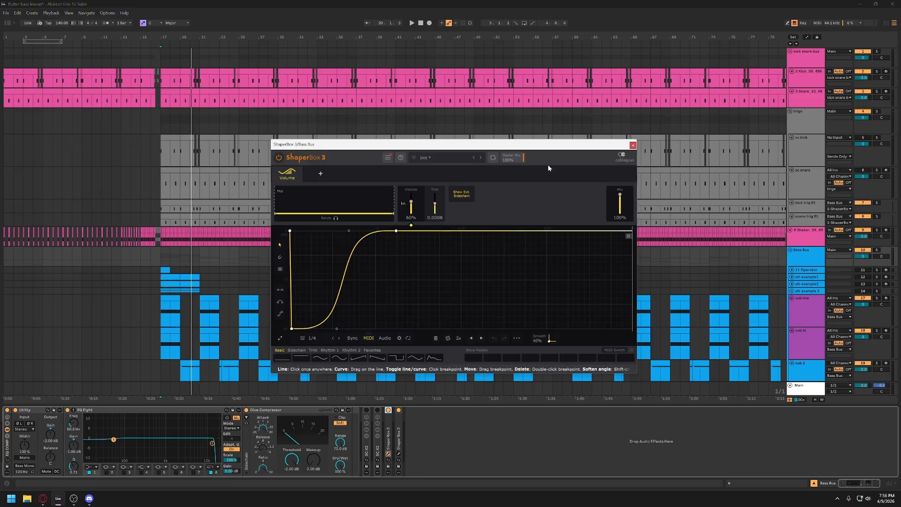
{"action": "left_click_drag", "start_coordinate": [545, 147], "coordinate": [698, 249]}
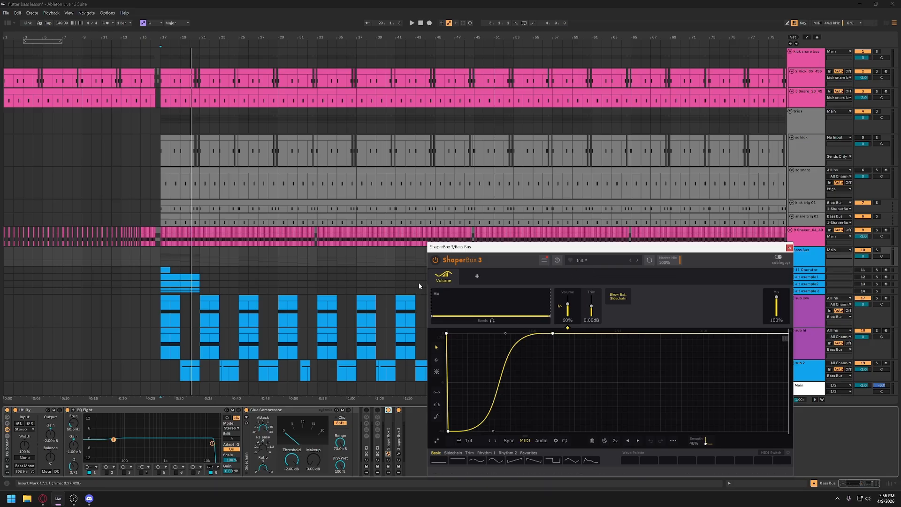
{"action": "mouse_move", "coordinate": [437, 281]}
- Select the sc kick track, and fold the sc kick and sc snare tracks
{"action": "left_click", "coordinate": [802, 149]}
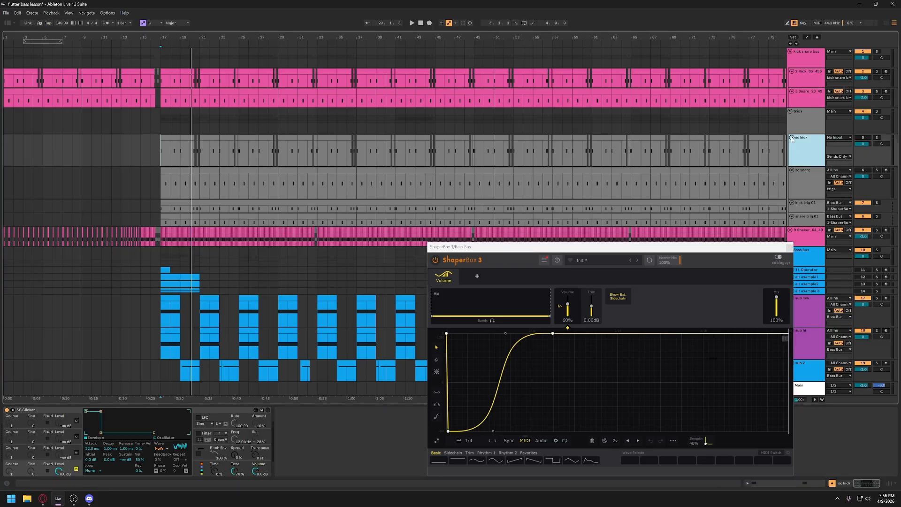
{"action": "left_click", "coordinate": [792, 138]}
{"action": "left_click", "coordinate": [792, 144]}
- Examine the device chains of the kick, snare trig 01 and kick trig 01 tracks in turn
{"action": "left_click", "coordinate": [798, 159]}
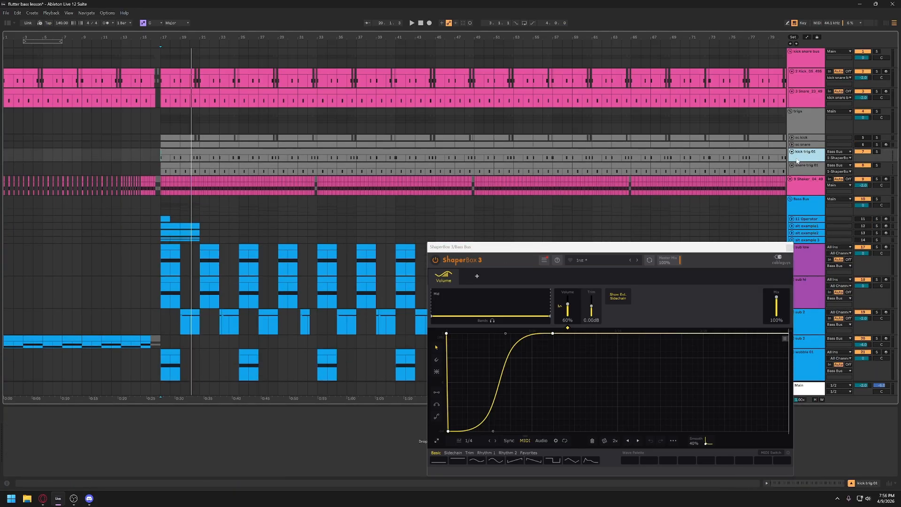
{"action": "left_click", "coordinate": [804, 80]}
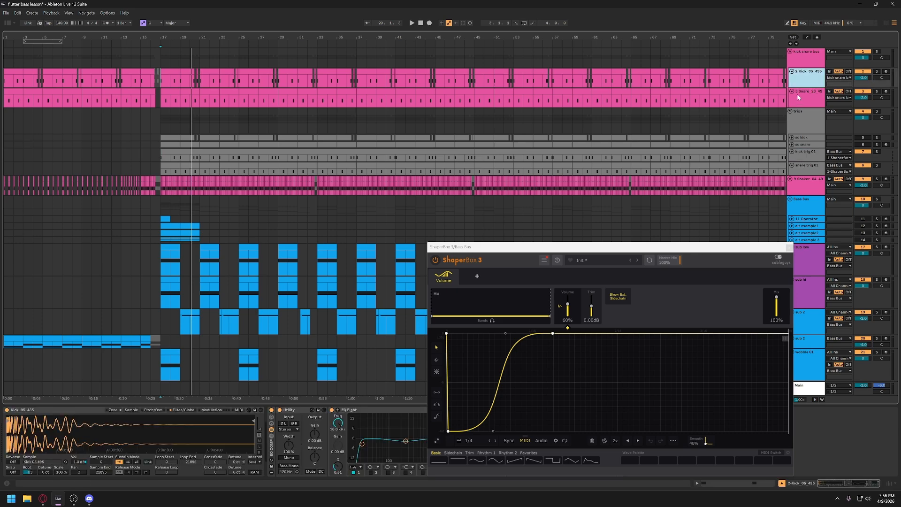
{"action": "key", "text": "ctrl"}
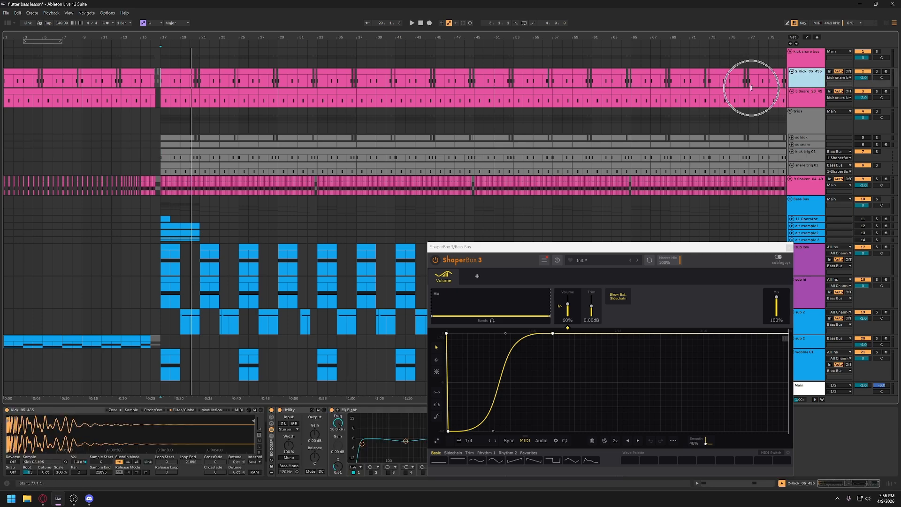
{"action": "left_click", "coordinate": [805, 165]}
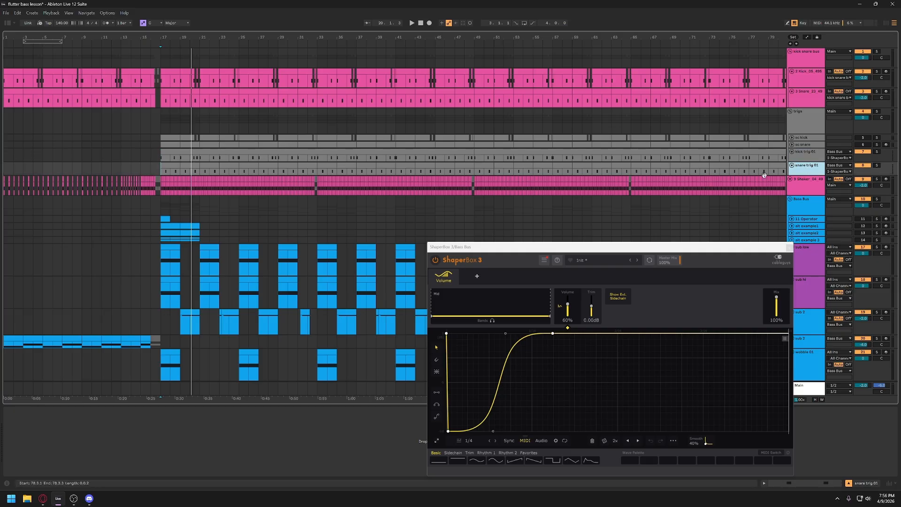
{"action": "left_click", "coordinate": [805, 151]}
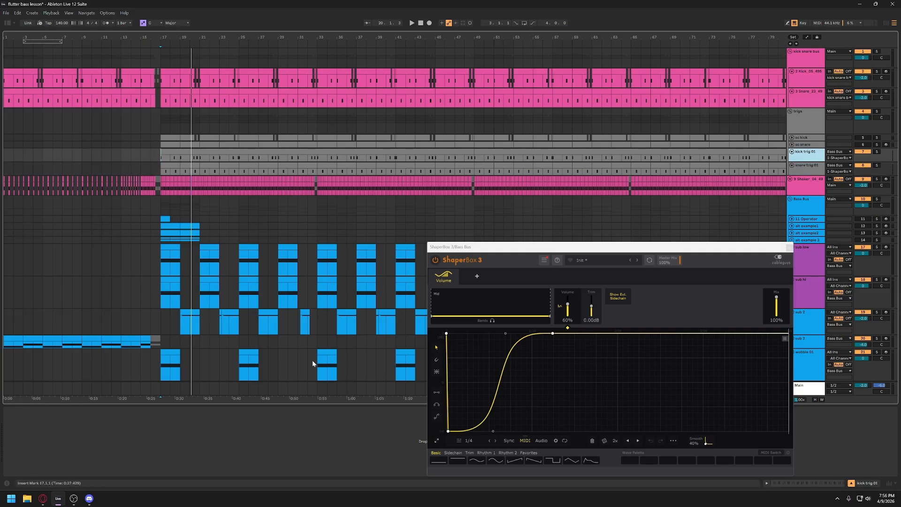
{"action": "left_click", "coordinate": [213, 446]}
- Play briefly from bar 17 to check the kick trig 01 track's output and the ShaperBox 3 response
{"action": "left_click", "coordinate": [862, 152]}
{"action": "left_click", "coordinate": [890, 155]}
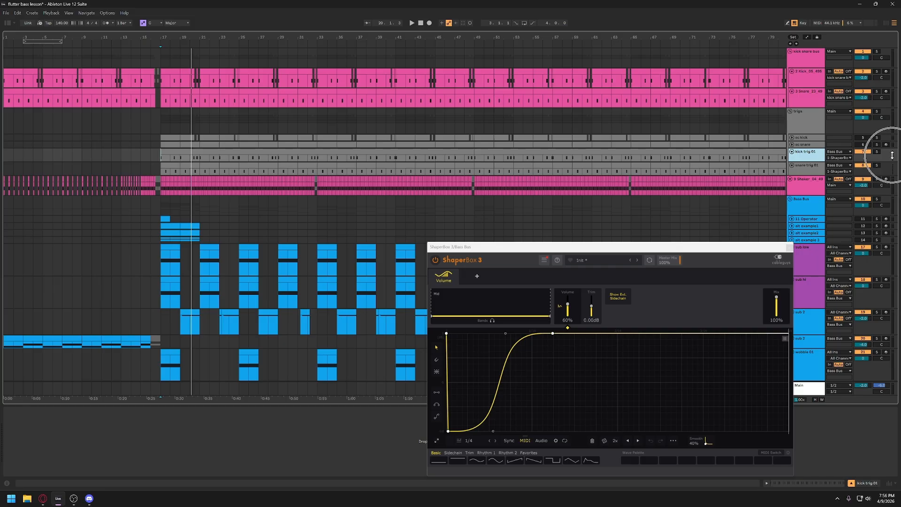
{"action": "key", "text": "space"}
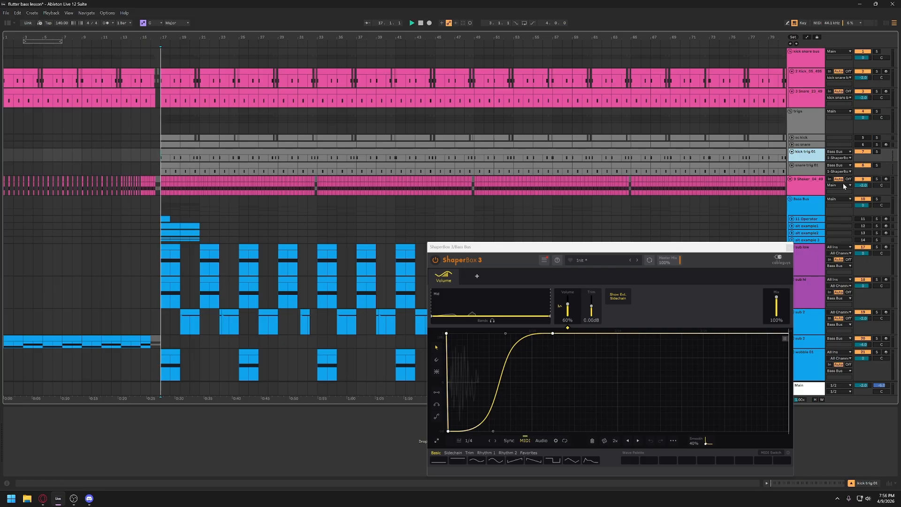
{"action": "left_click", "coordinate": [890, 158]}
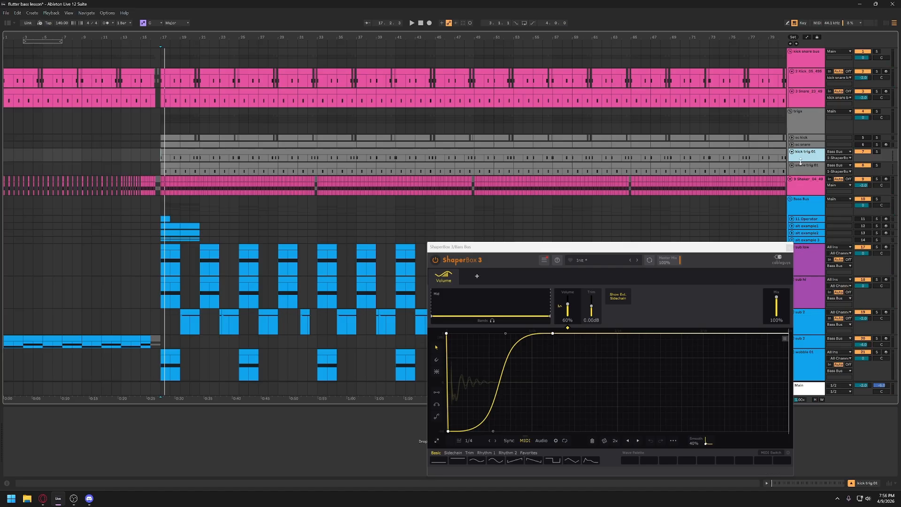
- Enlarge the kick trig 01 track, route its MIDI output to ShaperBox 3 on the Bass Bus, and test it from bar 17
{"action": "left_click_drag", "start_coordinate": [800, 162], "coordinate": [800, 187]}
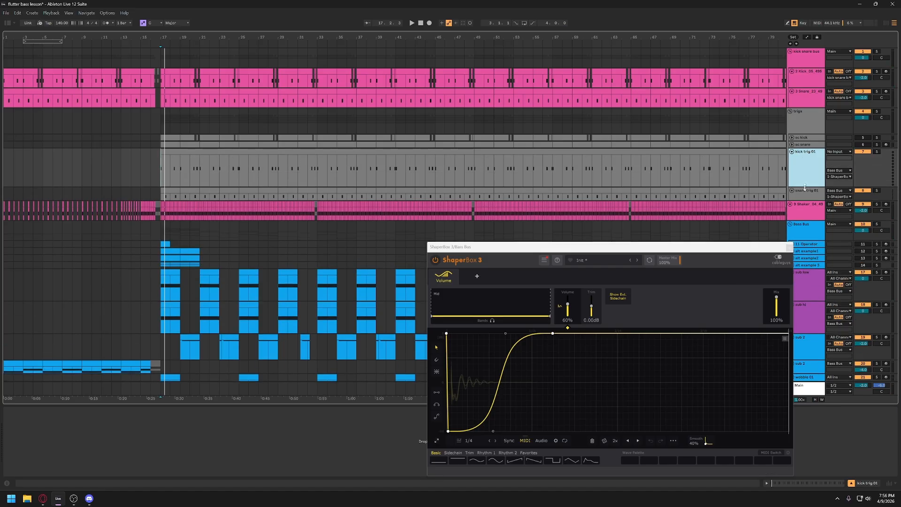
{"action": "left_click", "coordinate": [837, 172]}
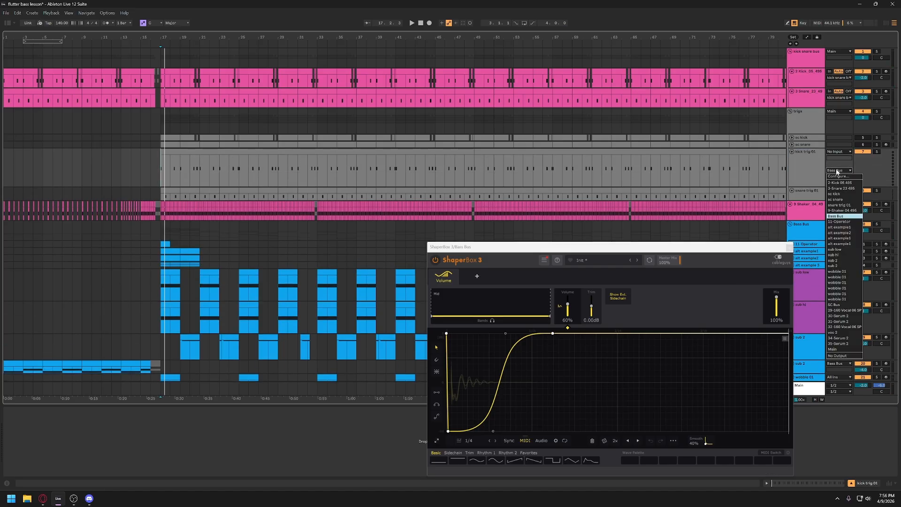
{"action": "left_click", "coordinate": [837, 217]}
{"action": "left_click", "coordinate": [838, 176]}
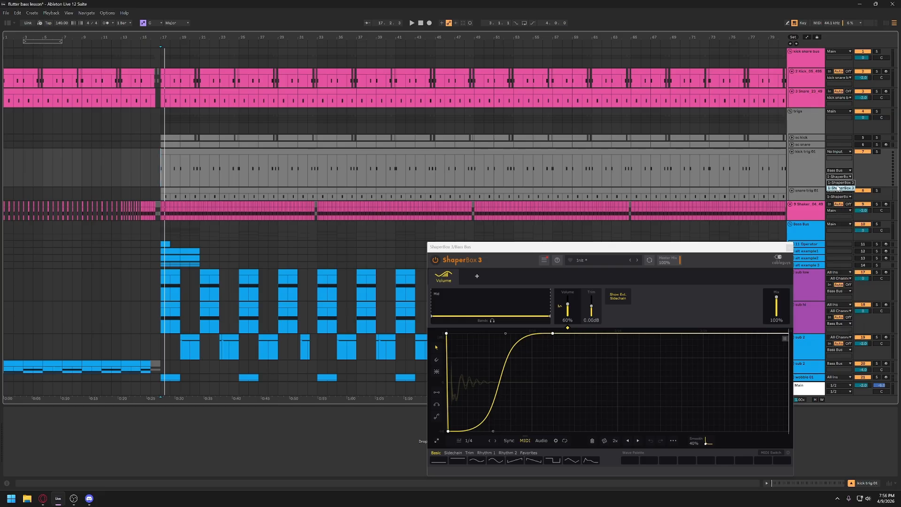
{"action": "left_click", "coordinate": [837, 187]}
{"action": "key", "text": "space"}
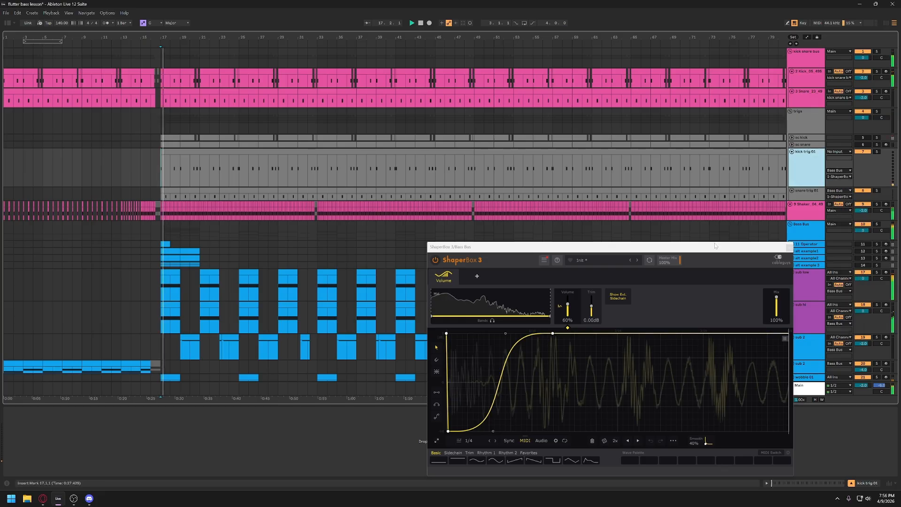
{"action": "key", "text": "space"}
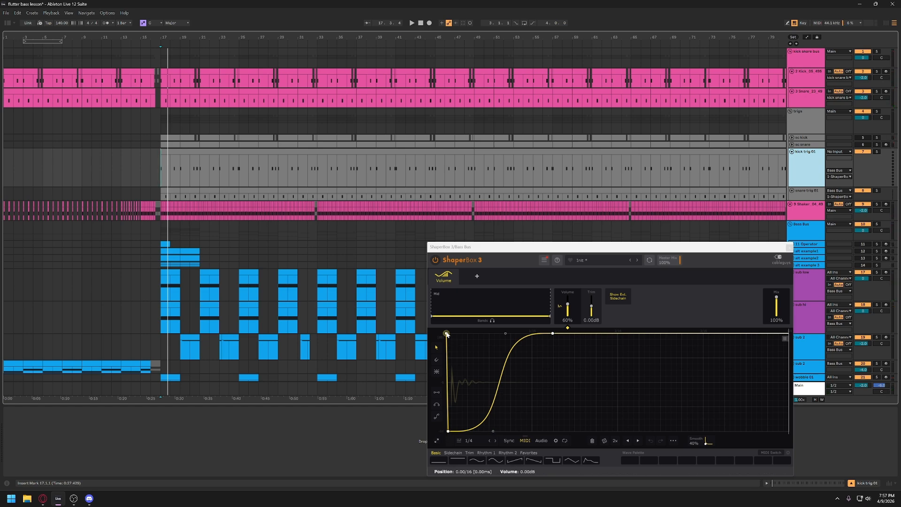
- Nudge the first bottom breakpoint of the ShaperBox volume curve to about 3.5 ms, and move it back towards the start
{"action": "key", "text": "ctrl"}
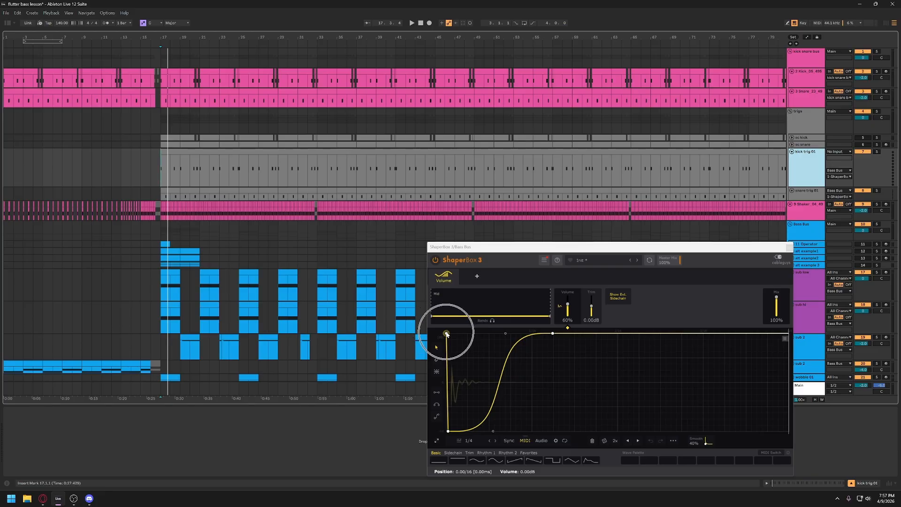
{"action": "left_click", "coordinate": [449, 431]}
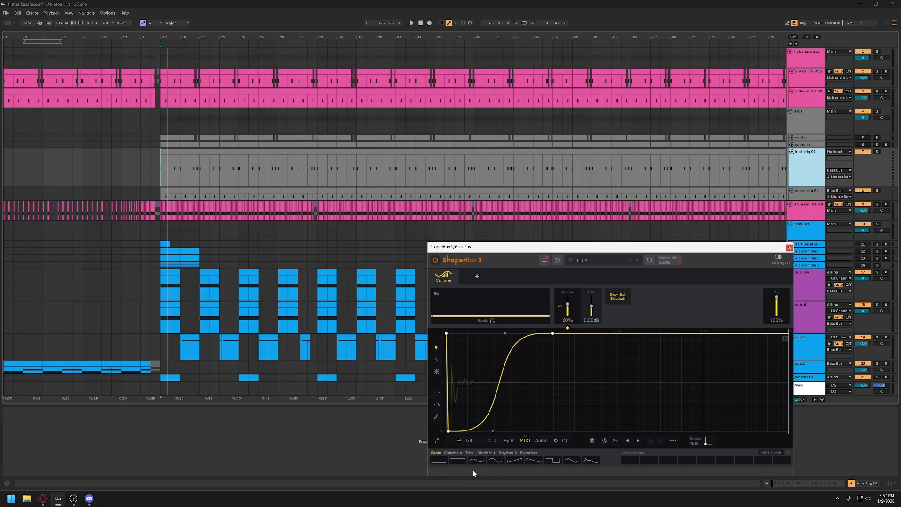
{"action": "key", "text": "ctrl"}
{"action": "key", "text": "ctrl"}
{"action": "left_click_drag", "start_coordinate": [448, 432], "coordinate": [449, 431]}
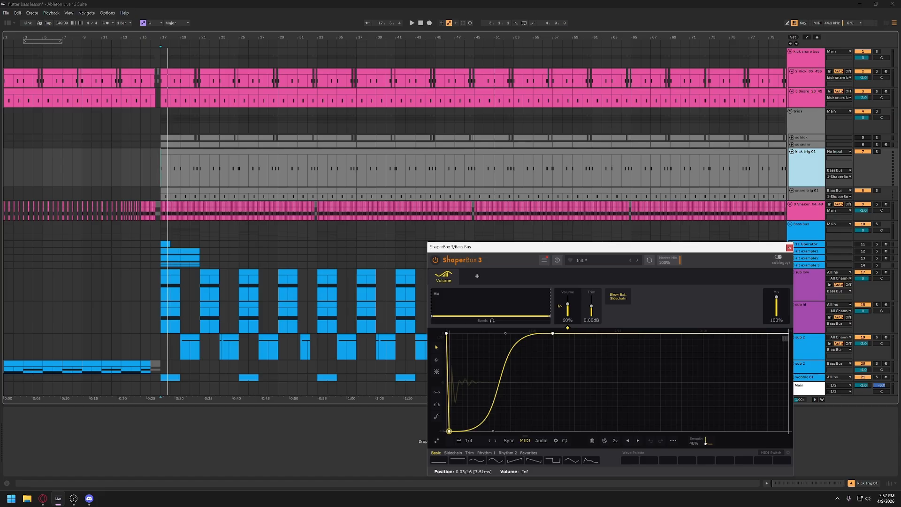
{"action": "left_click_drag", "start_coordinate": [449, 430], "coordinate": [448, 431]}
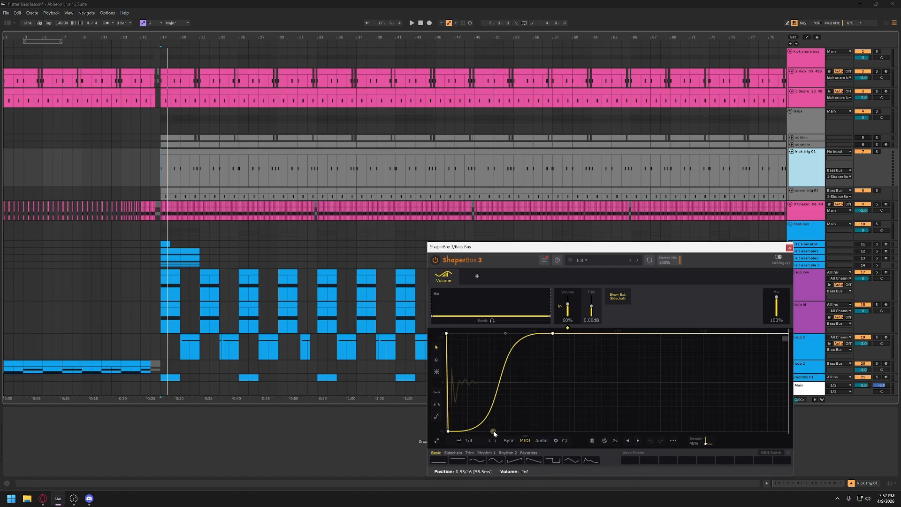
- Shift the lower curve handle of the ShaperBox volume rise slightly later, keeping the end breakpoint at full volume
{"action": "left_click_drag", "start_coordinate": [493, 430], "coordinate": [502, 431]}
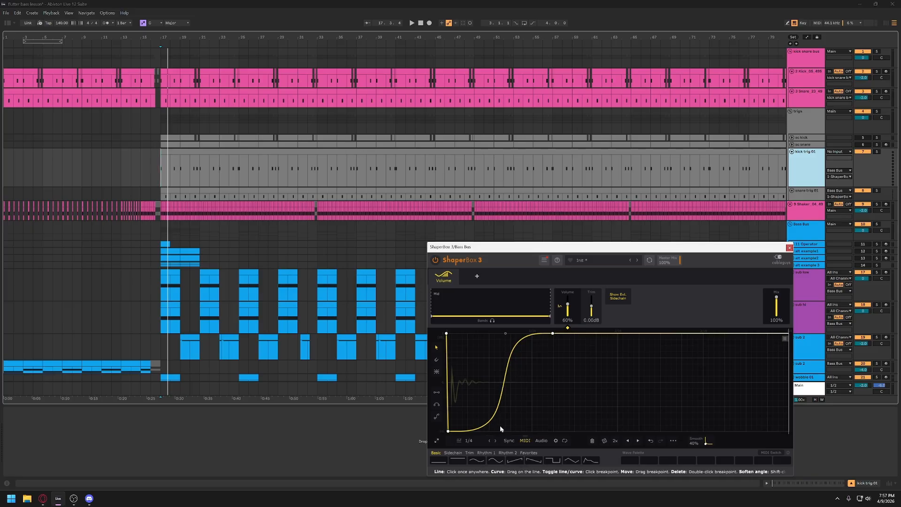
{"action": "left_click", "coordinate": [550, 333]}
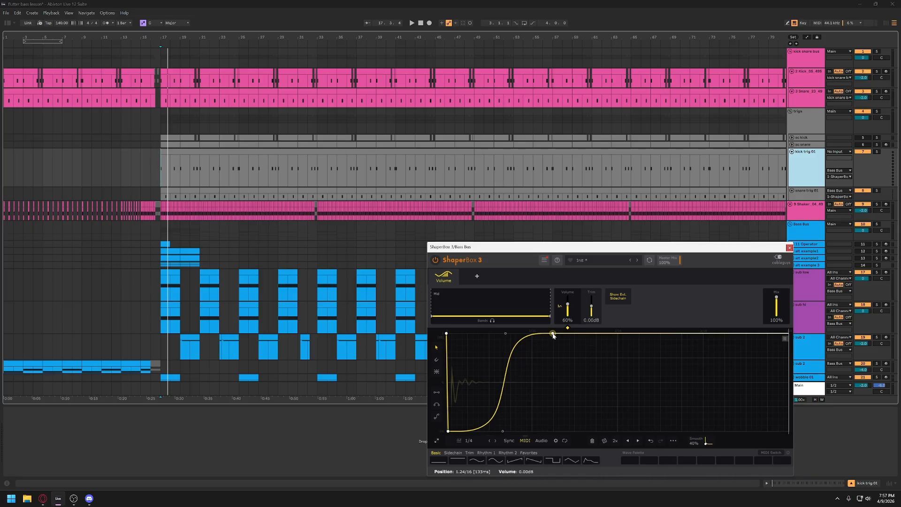
{"action": "left_click_drag", "start_coordinate": [553, 334], "coordinate": [506, 333]}
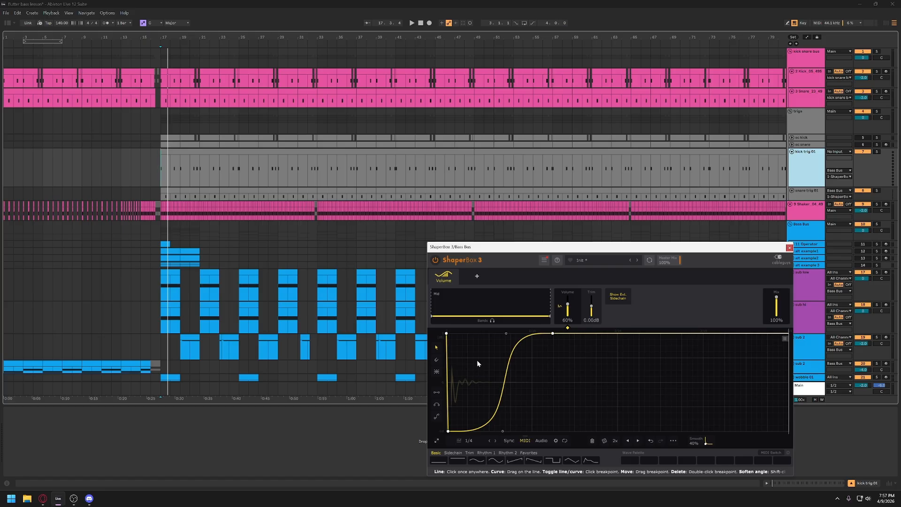
- Shift the upper curve handle of the volume rise slightly later for a smoother recovery, and play from bar 17
{"action": "left_click_drag", "start_coordinate": [553, 249], "coordinate": [486, 214]}
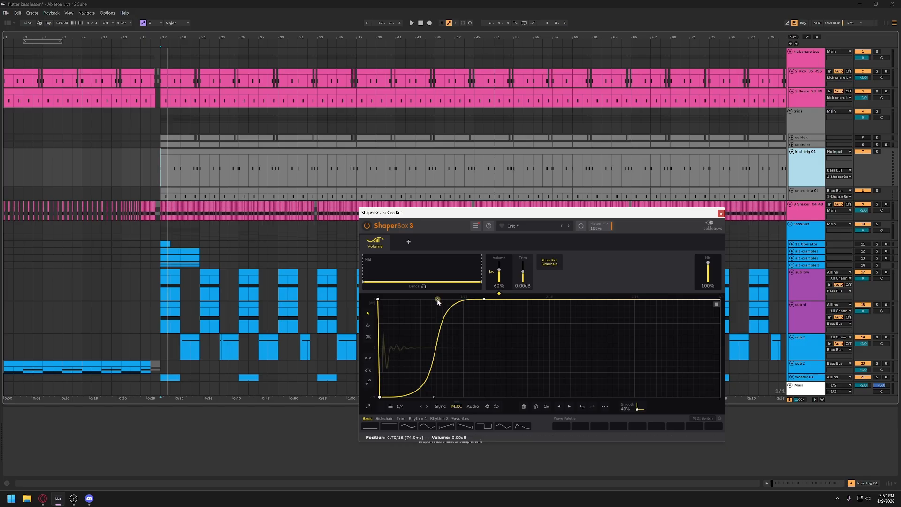
{"action": "left_click_drag", "start_coordinate": [444, 311], "coordinate": [452, 312]}
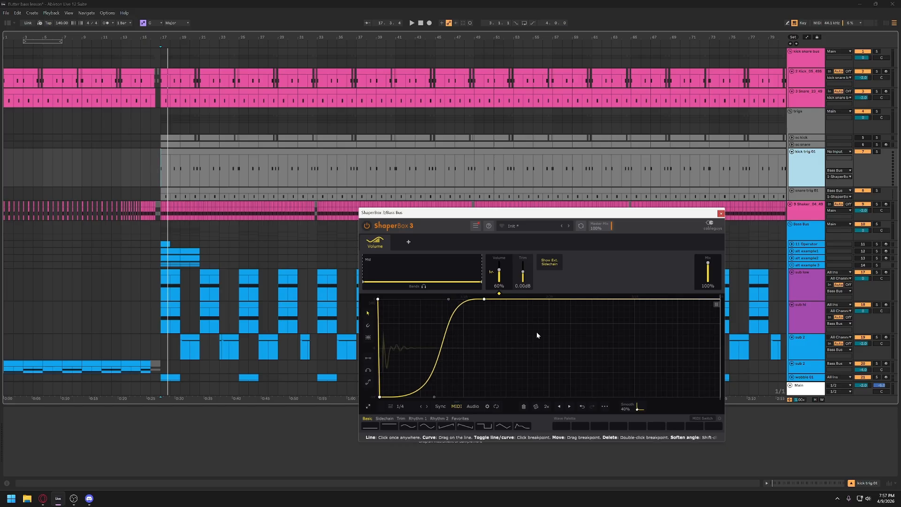
{"action": "key", "text": "space"}
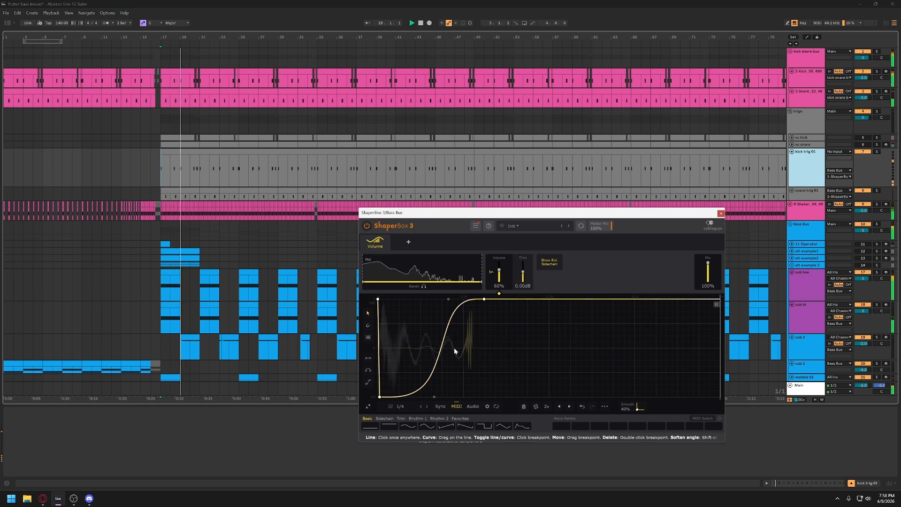
{"action": "key", "text": "space"}
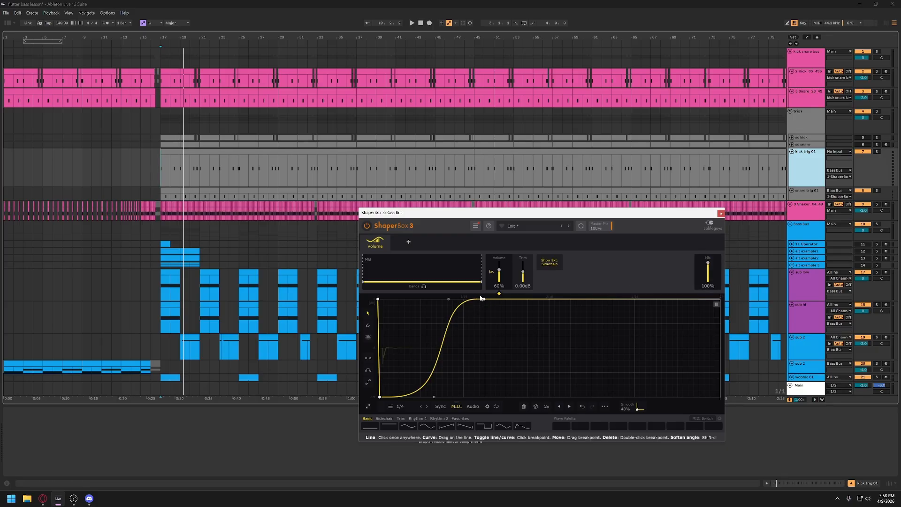
- Move the ShaperBox 3 window off the lower tracks and close it
{"action": "left_click_drag", "start_coordinate": [548, 213], "coordinate": [553, 224]}
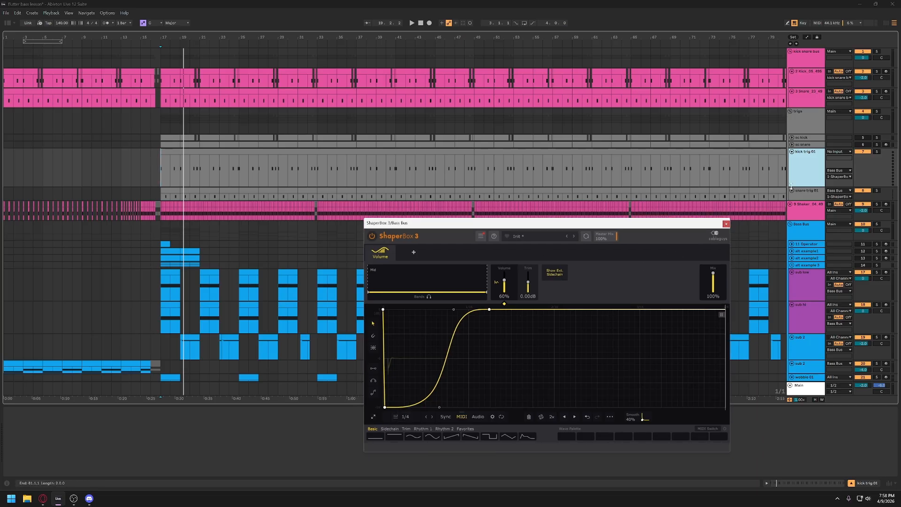
{"action": "left_click_drag", "start_coordinate": [722, 224], "coordinate": [694, 163]}
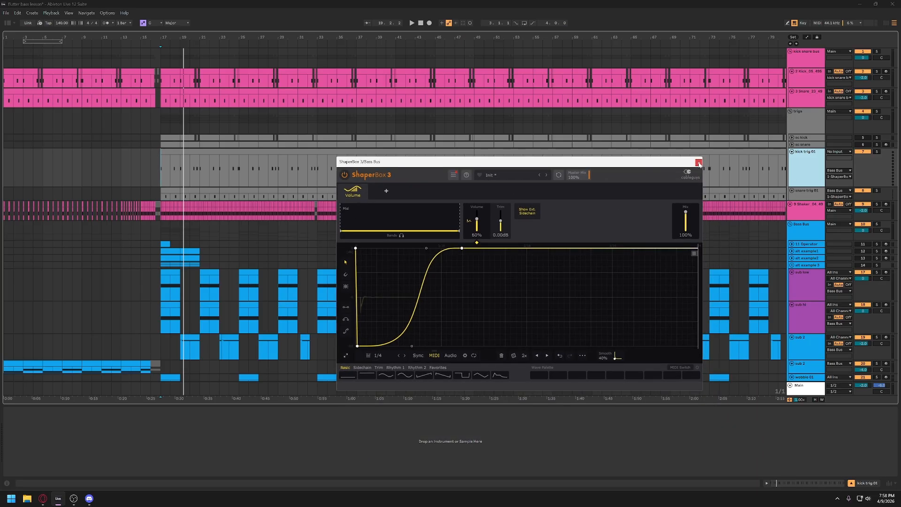
{"action": "left_click", "coordinate": [698, 162]}
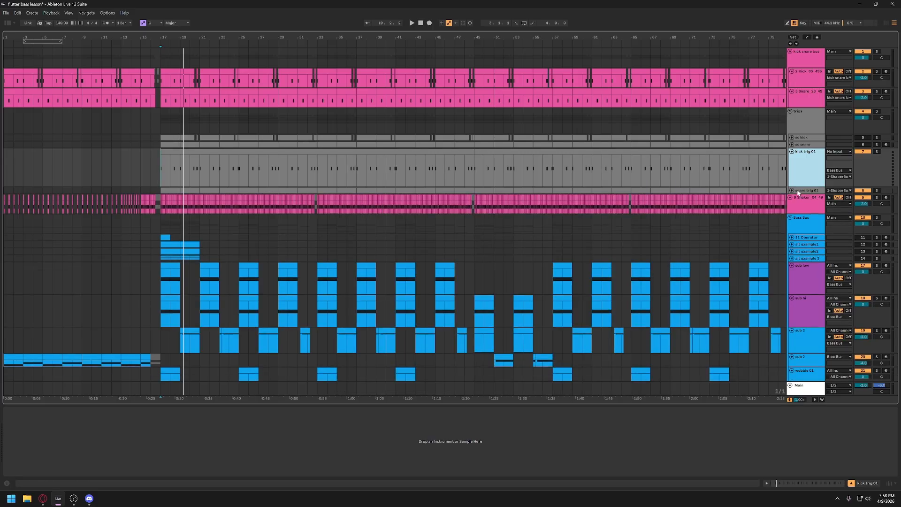
- Open ShaperBox 3 on the Bass Bus, set its Mix to 65%, and play the arrangement to hear the stronger ducking
{"action": "left_click", "coordinate": [805, 194]}
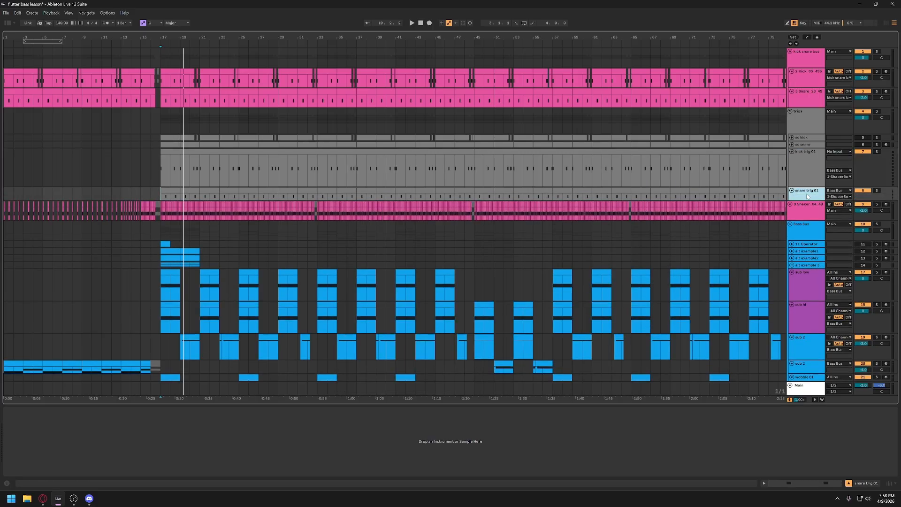
{"action": "left_click", "coordinate": [807, 235]}
{"action": "left_click", "coordinate": [398, 453]}
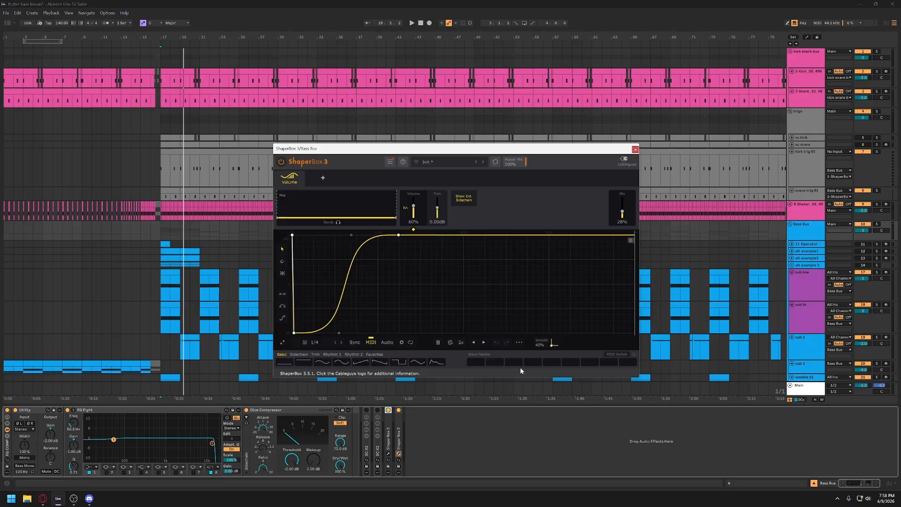
{"action": "left_click_drag", "start_coordinate": [624, 214], "coordinate": [625, 210]}
{"action": "key", "text": "space"}
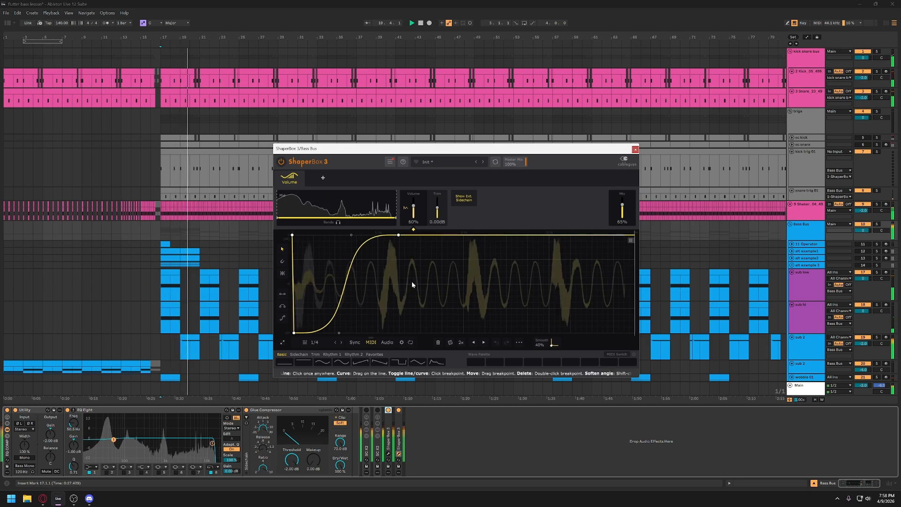
{"action": "key", "text": "space"}
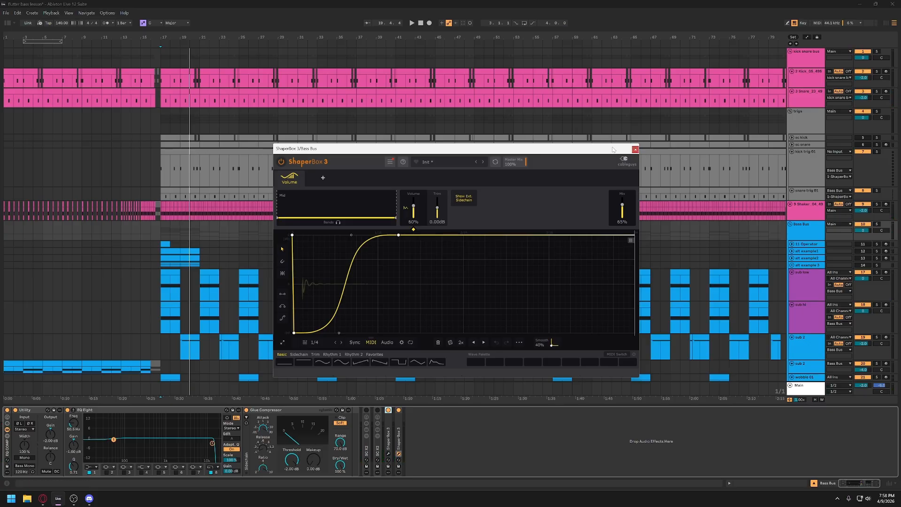
- Move the end breakpoint of the ShaperBox volume rise slightly later and reshape its lower curve for a smooth, slower recovery
{"action": "left_click_drag", "start_coordinate": [613, 149], "coordinate": [622, 155]}
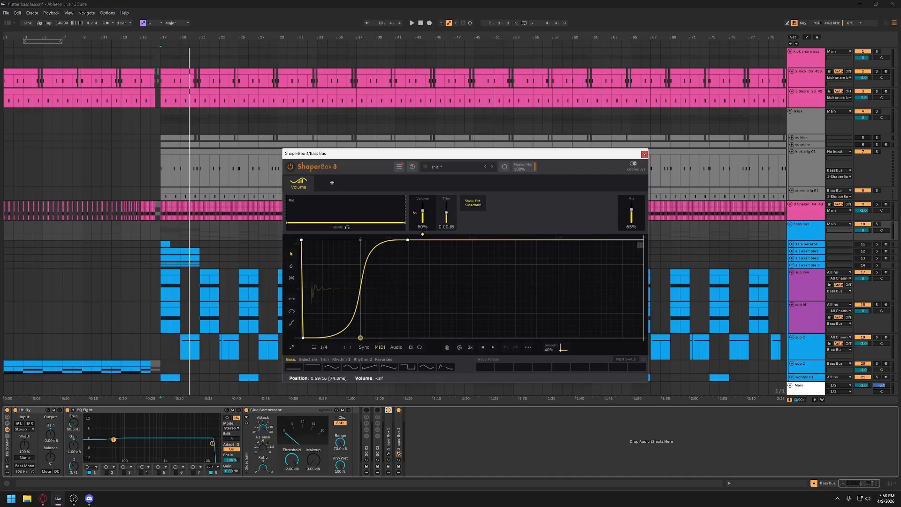
{"action": "left_click_drag", "start_coordinate": [351, 338], "coordinate": [413, 240]}
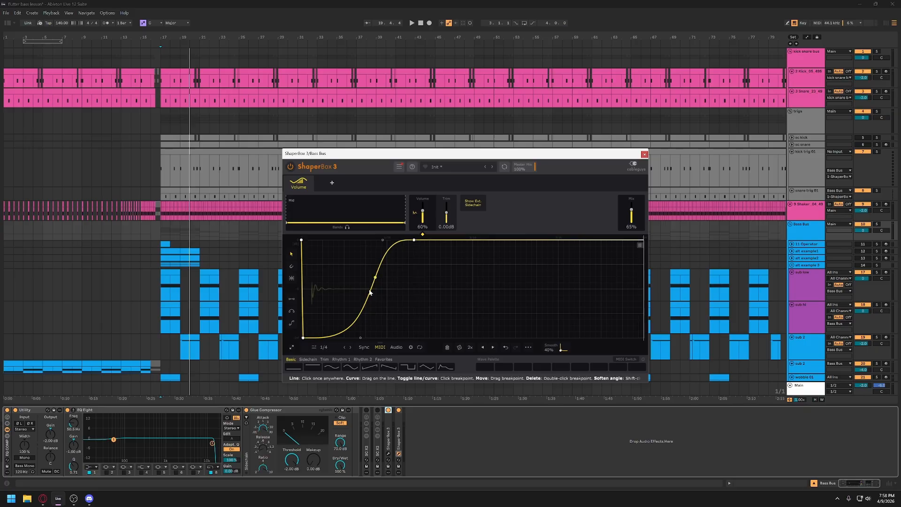
{"action": "left_click_drag", "start_coordinate": [361, 337], "coordinate": [354, 338]}
{"action": "left_click", "coordinate": [354, 337]}
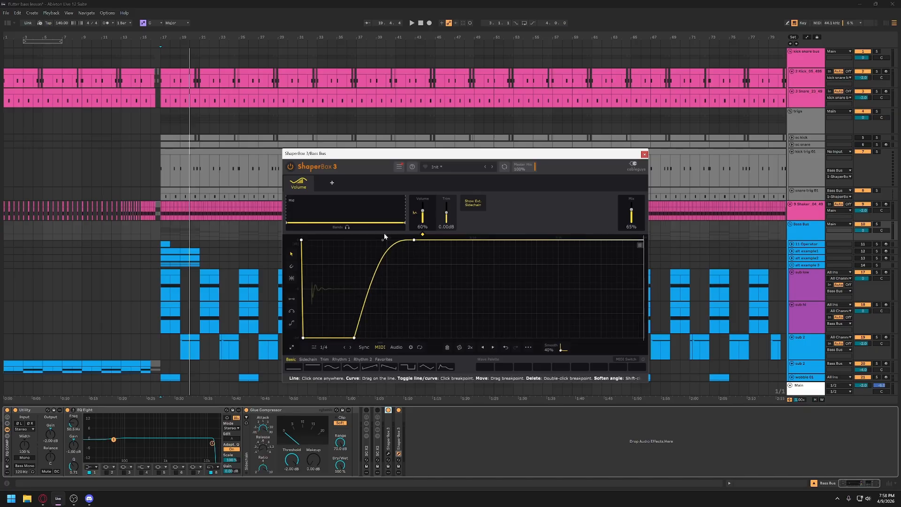
{"action": "double_click", "coordinate": [353, 338]}
{"action": "left_click_drag", "start_coordinate": [341, 293], "coordinate": [390, 253]}
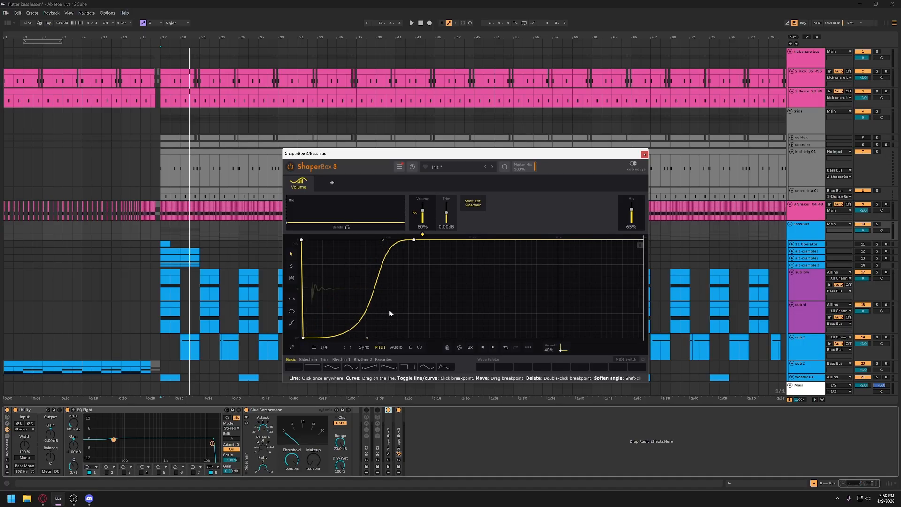
- Close the ShaperBox 3 window and play the arrangement from bar 17 to hear the adjusted Bass Bus ducking
{"action": "left_click", "coordinate": [644, 154]}
{"action": "left_click", "coordinate": [811, 229]}
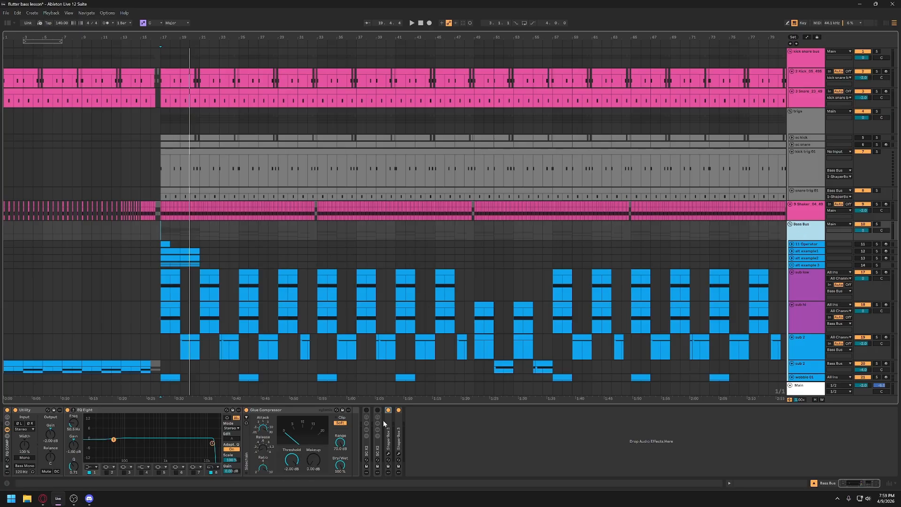
{"action": "left_click", "coordinate": [161, 233]}
{"action": "key", "text": "space"}
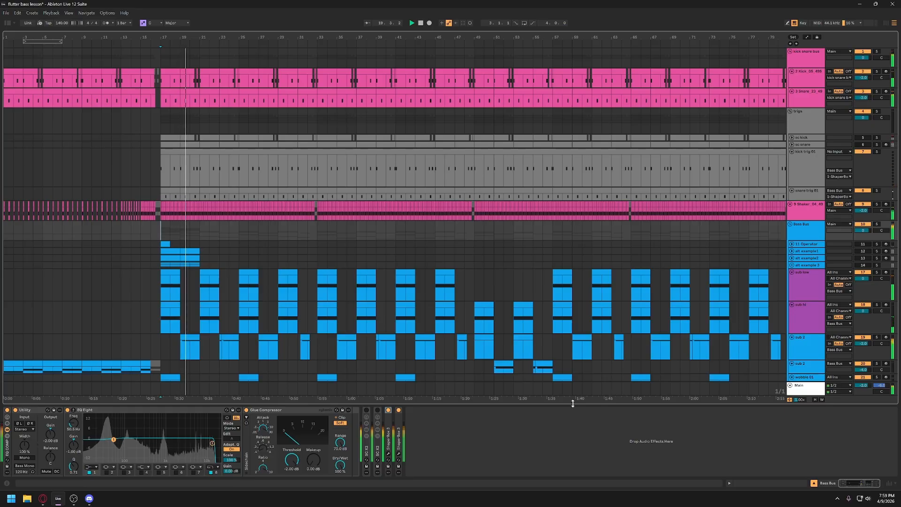
{"action": "scroll", "coordinate": [502, 283], "scroll_direction": "down", "scroll_amount": 4}
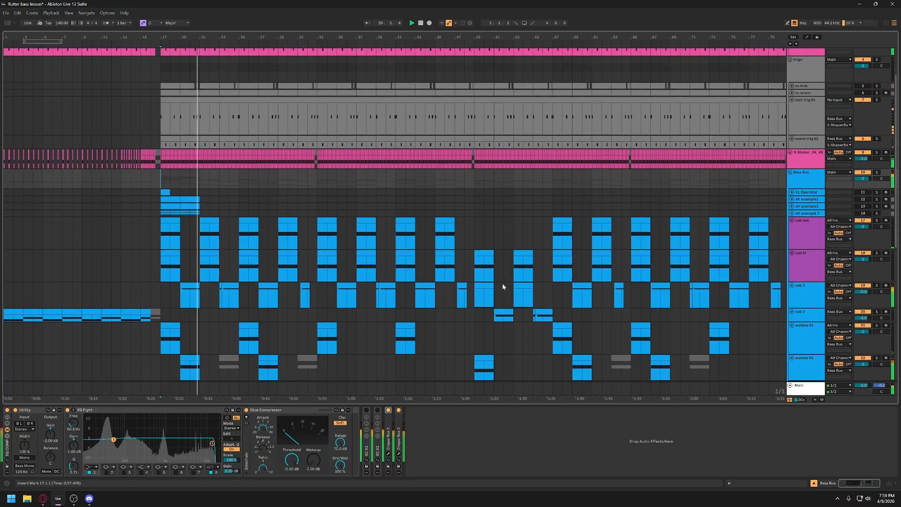
{"action": "key", "text": "space"}
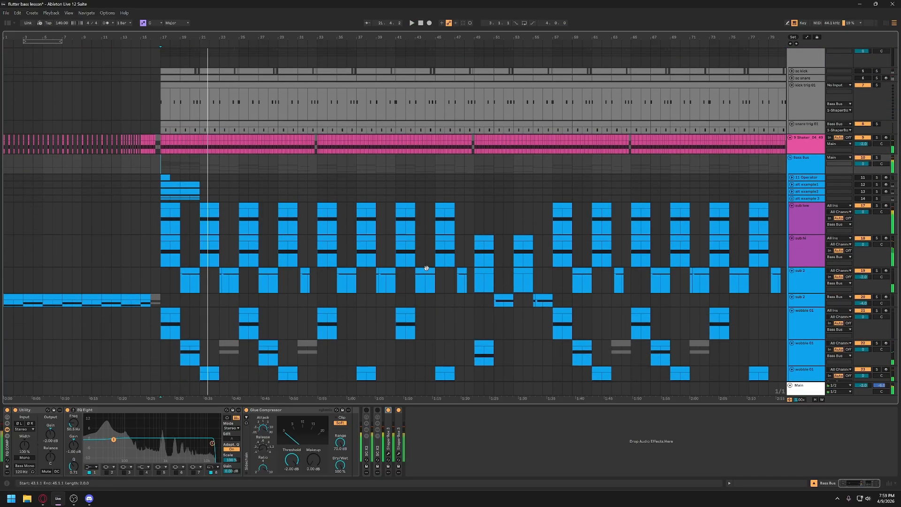
- Turn the deactivated SC Bus group track back on
{"action": "left_click", "coordinate": [803, 165]}
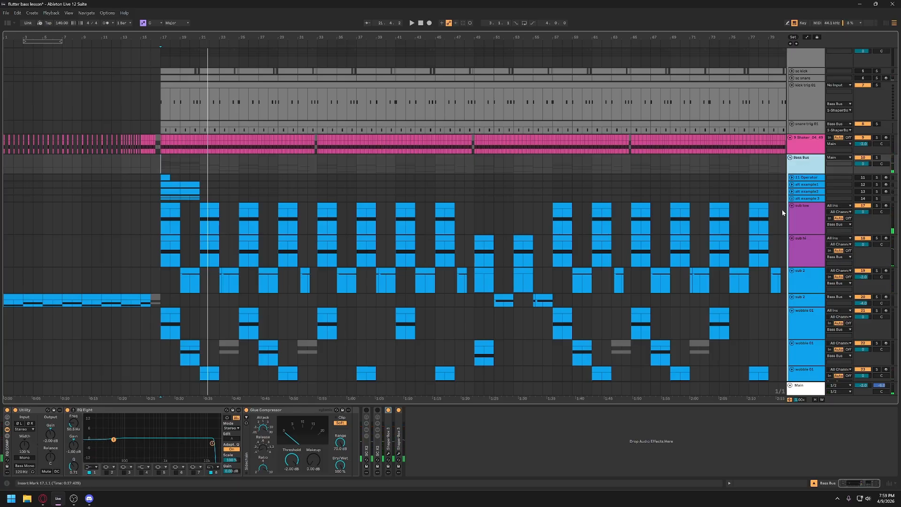
{"action": "scroll", "coordinate": [482, 277], "scroll_direction": "down", "scroll_amount": 15}
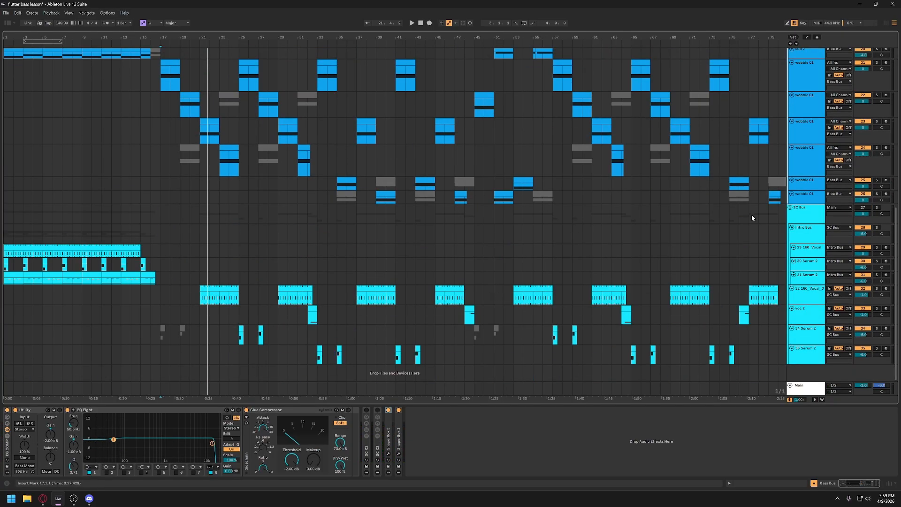
{"action": "left_click", "coordinate": [863, 207]}
- Solo the 160_Vocal track in the SC Bus and play its first clip from bar 21
{"action": "left_click", "coordinate": [226, 299]}
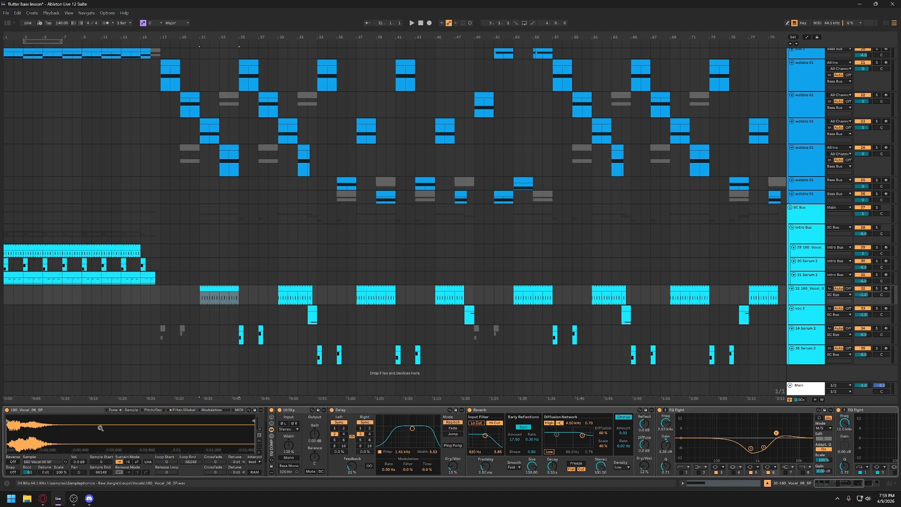
{"action": "left_click", "coordinate": [877, 289]}
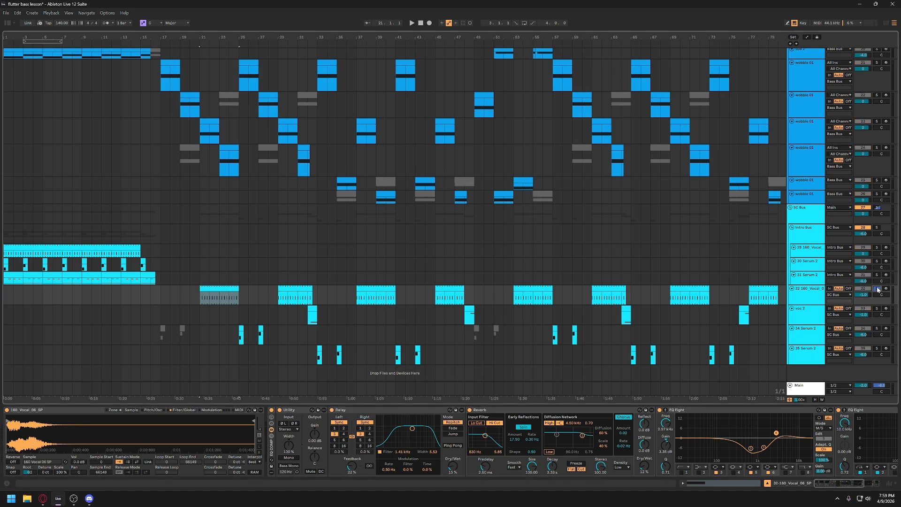
{"action": "key", "text": "space"}
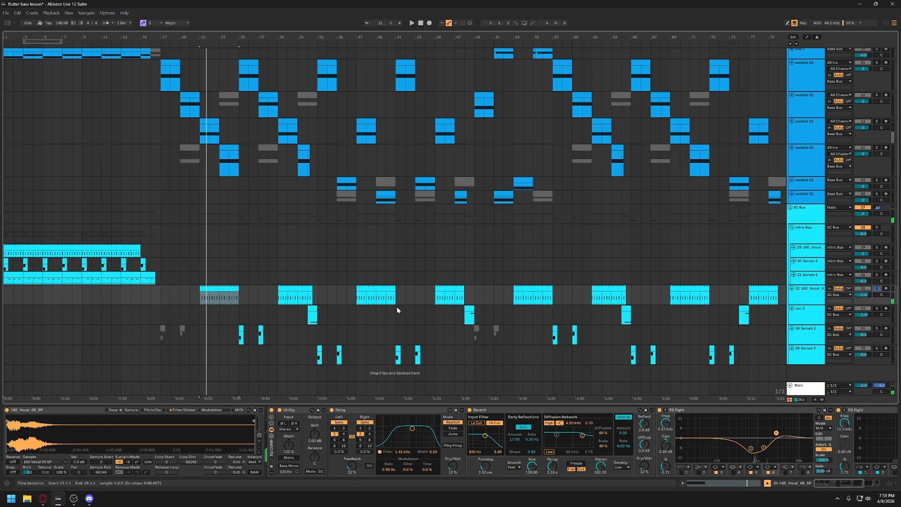
{"action": "left_click", "coordinate": [227, 288]}
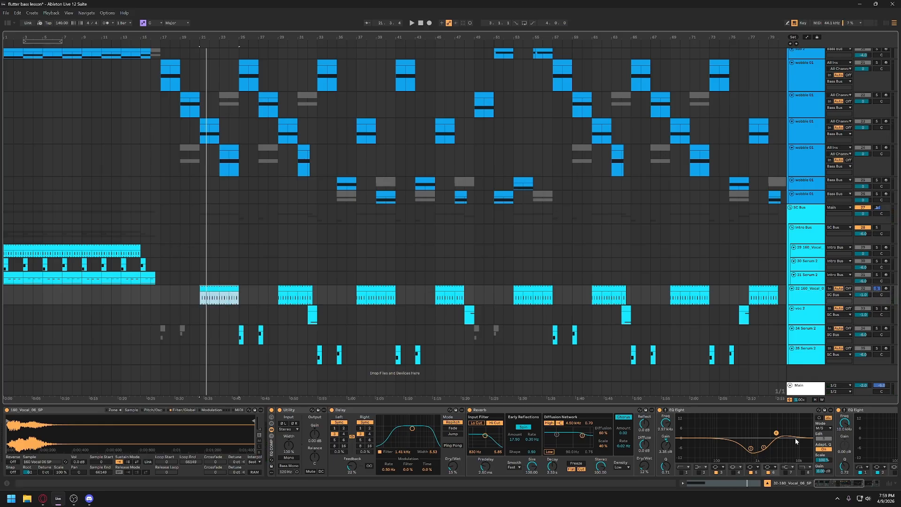
- Unsolo the 160_Vocal track and play the same section with the full mix
{"action": "left_click", "coordinate": [877, 289]}
{"action": "key", "text": "space"}
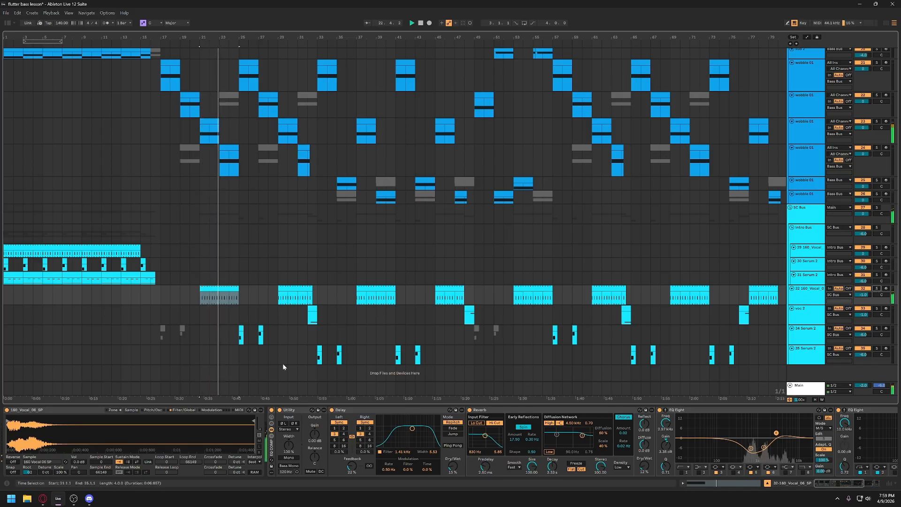
{"action": "scroll", "coordinate": [300, 349], "scroll_direction": "right", "scroll_amount": 2}
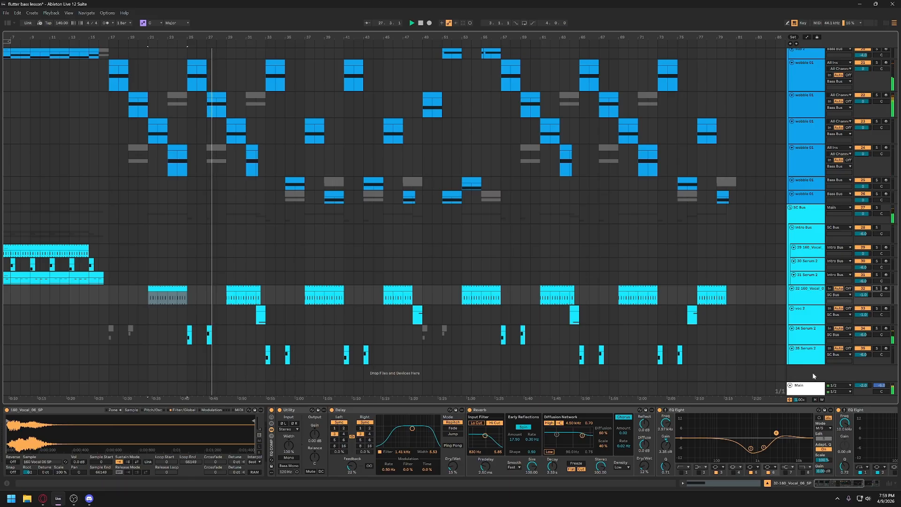
{"action": "key", "text": "space"}
- Open the Serum 2 synth on track 34 and move its window off the track's clips
{"action": "left_click", "coordinate": [808, 335]}
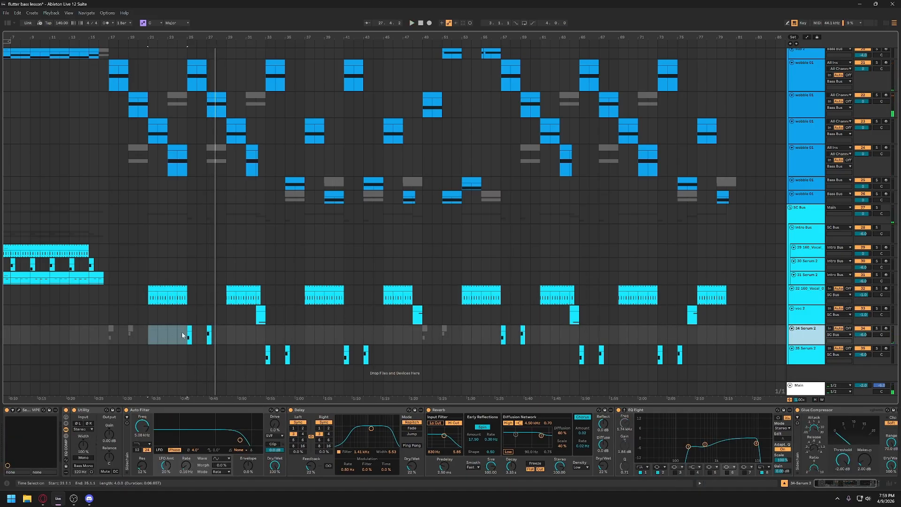
{"action": "left_click", "coordinate": [189, 334]}
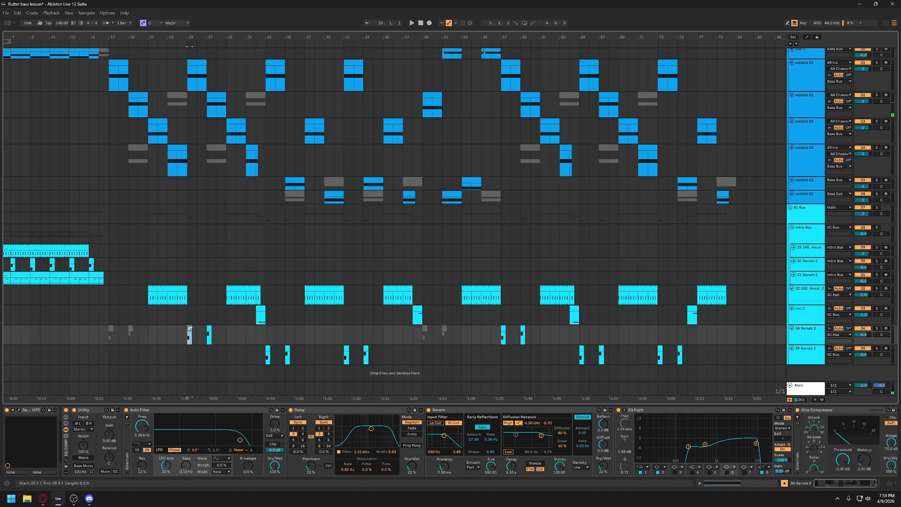
{"action": "left_click", "coordinate": [19, 410]}
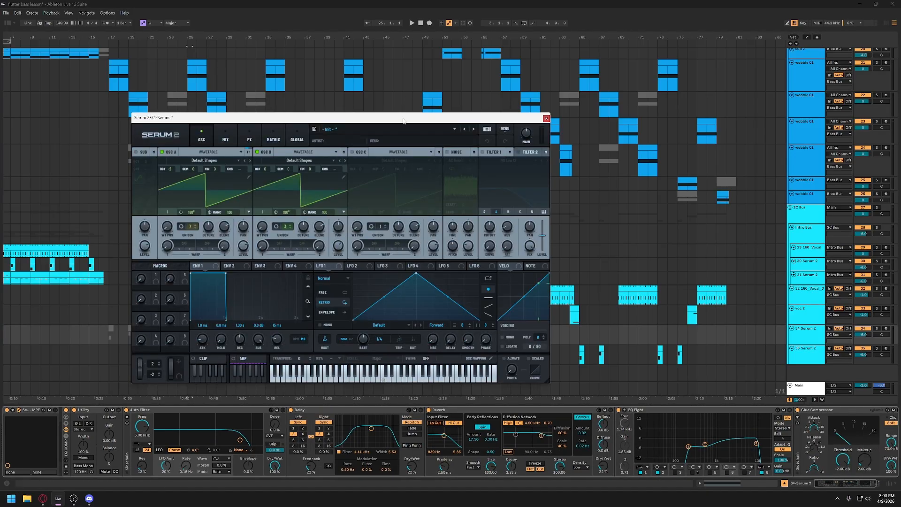
{"action": "left_click_drag", "start_coordinate": [396, 117], "coordinate": [656, 98]}
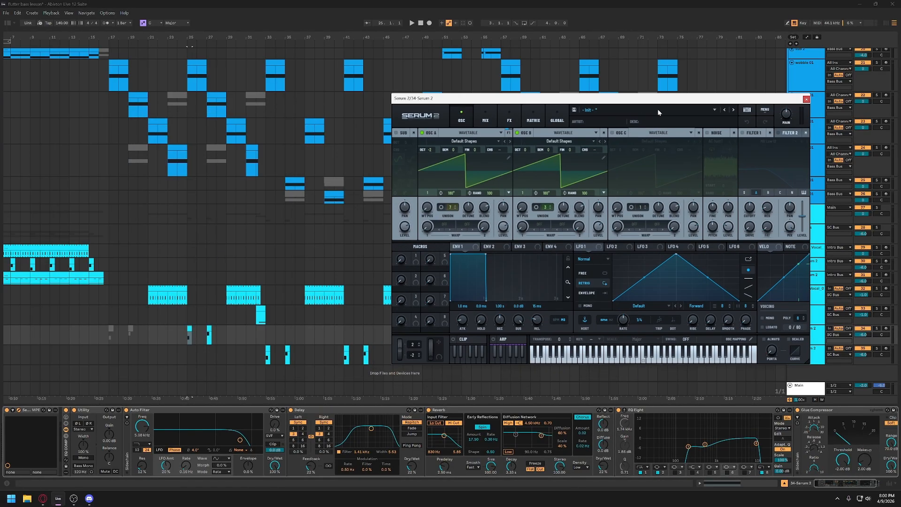
- Solo track 34 to play its Serum 2 clip at bar 25, close the synth window, and unsolo the track
{"action": "left_click", "coordinate": [876, 328]}
{"action": "key", "text": "space"}
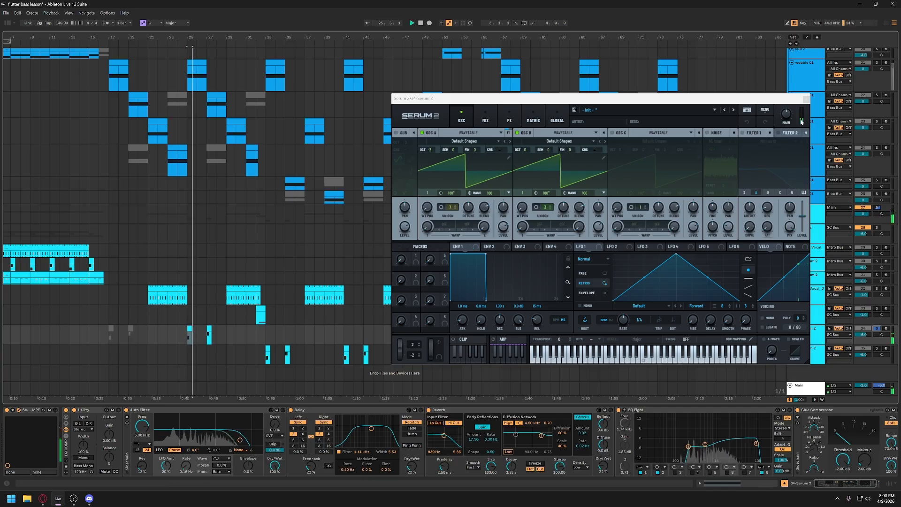
{"action": "left_click", "coordinate": [806, 99]}
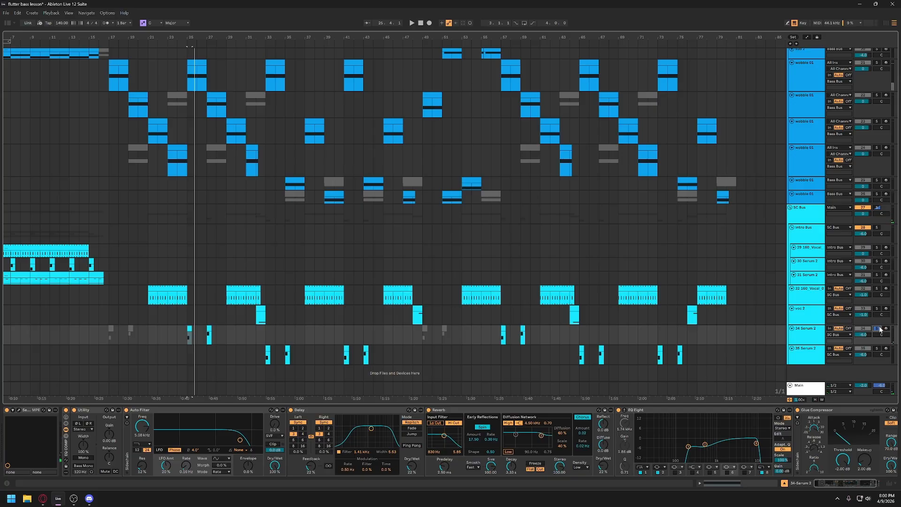
{"action": "left_click", "coordinate": [879, 329]}
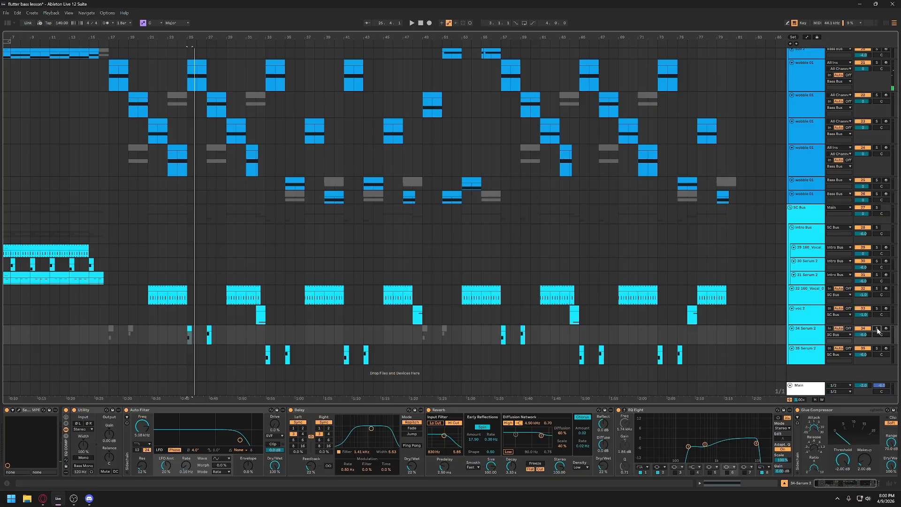
- Play the track 35 Serum 2 clip at bar 33, and the voc 2 clip at bar 32, within the full mix
{"action": "left_click", "coordinate": [267, 355]}
{"action": "key", "text": "space"}
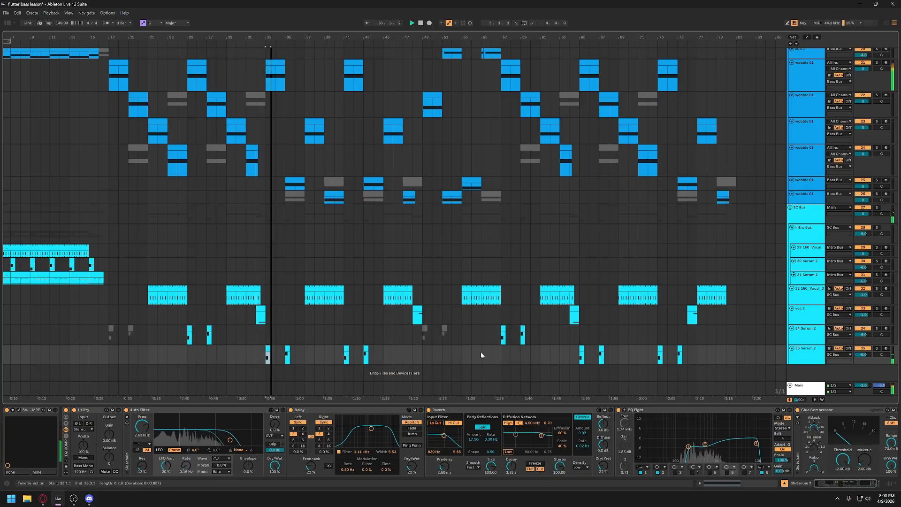
{"action": "left_click", "coordinate": [261, 314]}
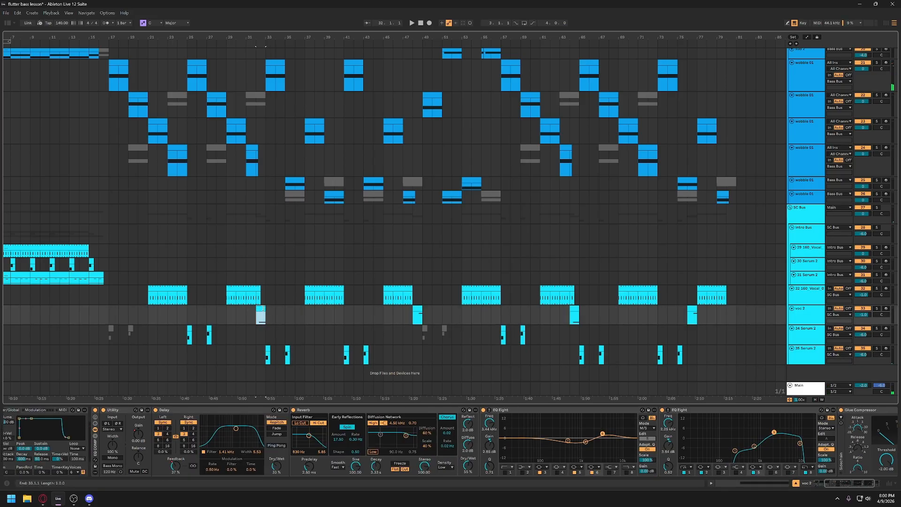
{"action": "key", "text": "space"}
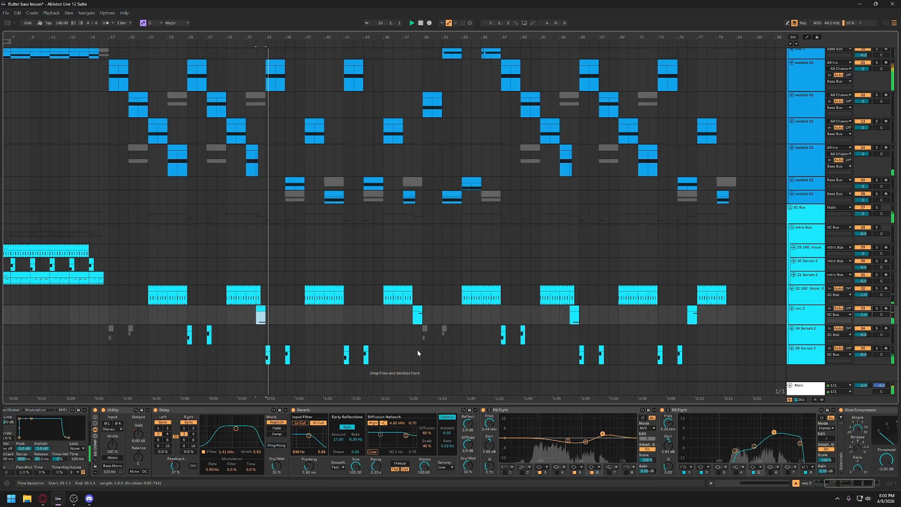
{"action": "scroll", "coordinate": [424, 348], "scroll_direction": "left", "scroll_amount": 2}
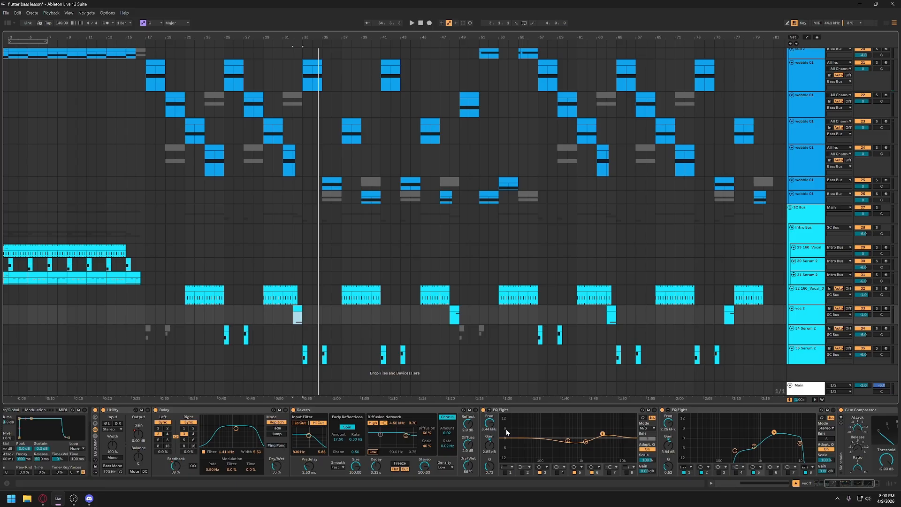
- Examine the voc 2 effects chain, highlighting the Delay and both EQ Eight devices
{"action": "scroll", "coordinate": [372, 438], "scroll_direction": "down", "scroll_amount": 5}
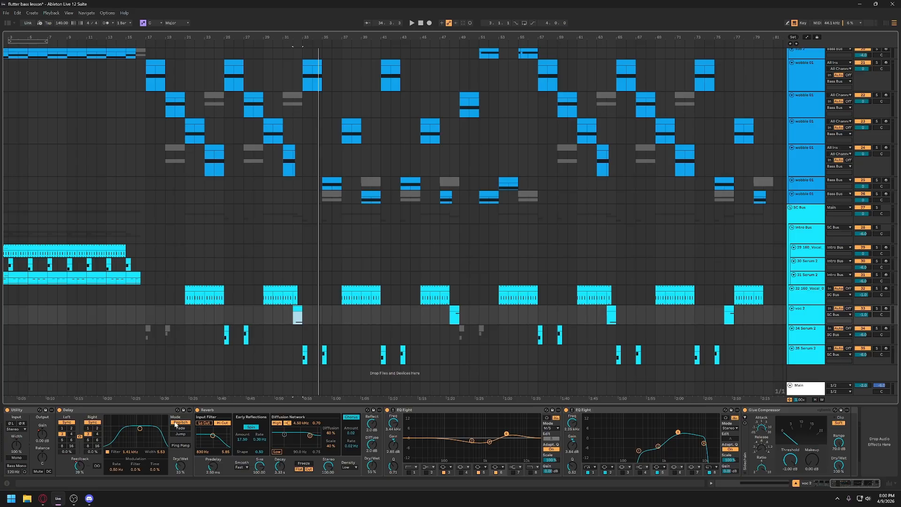
{"action": "left_click", "coordinate": [146, 411]}
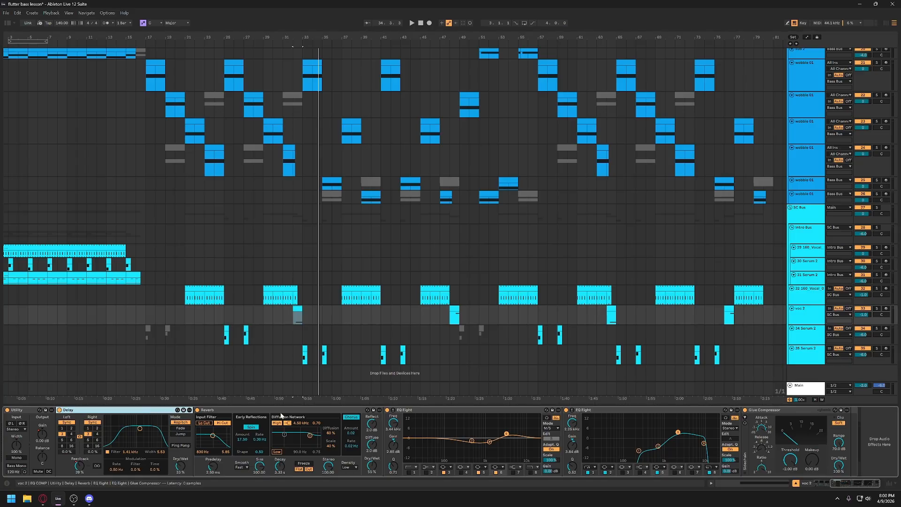
{"action": "left_click", "coordinate": [427, 411]}
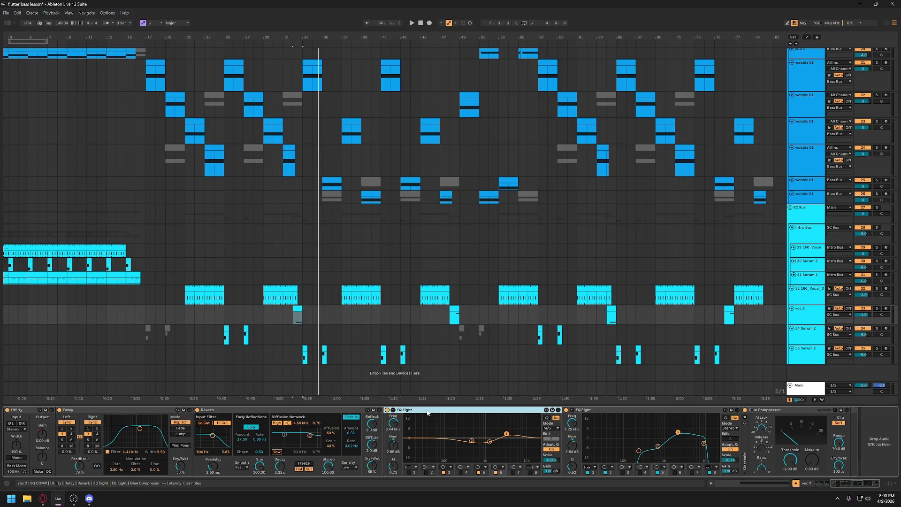
{"action": "left_click", "coordinate": [612, 411]}
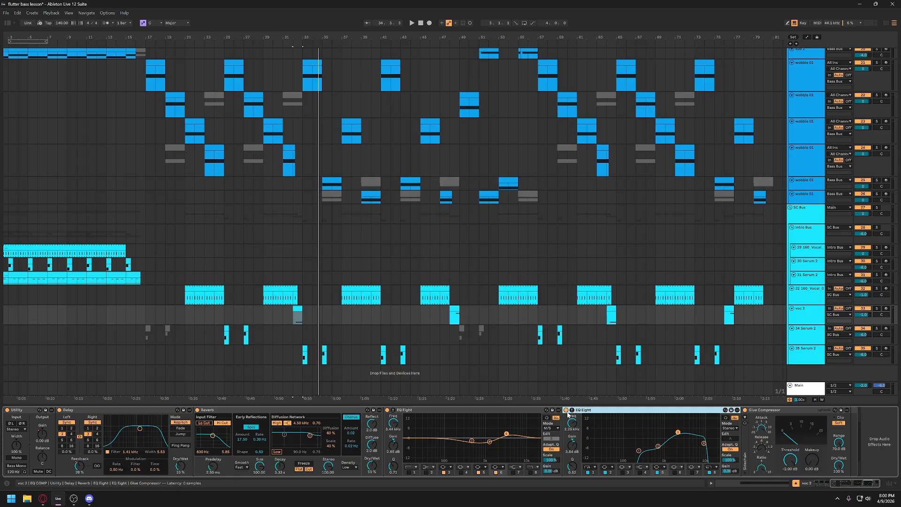
- Play voc 2 alone with its first EQ Eight bypassed and the second one's curve enlarged, ending with both EQs active
{"action": "left_click", "coordinate": [393, 410]}
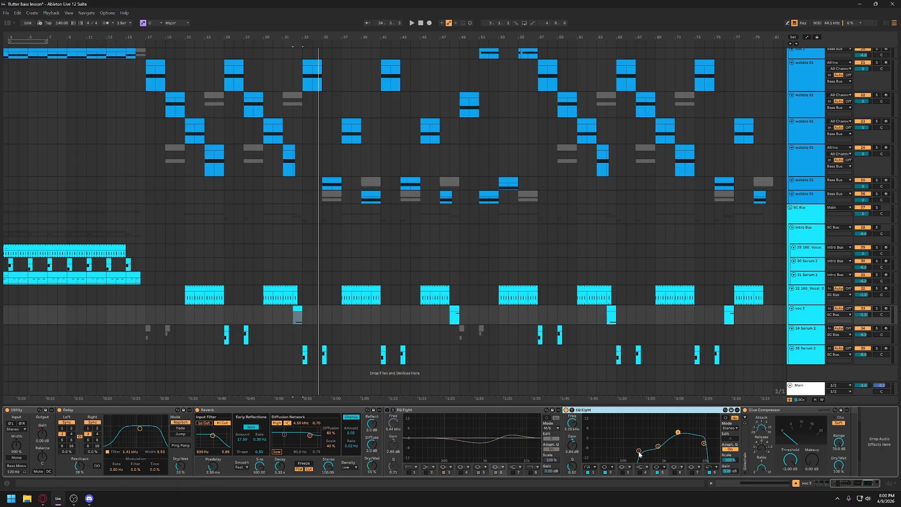
{"action": "left_click", "coordinate": [571, 410]}
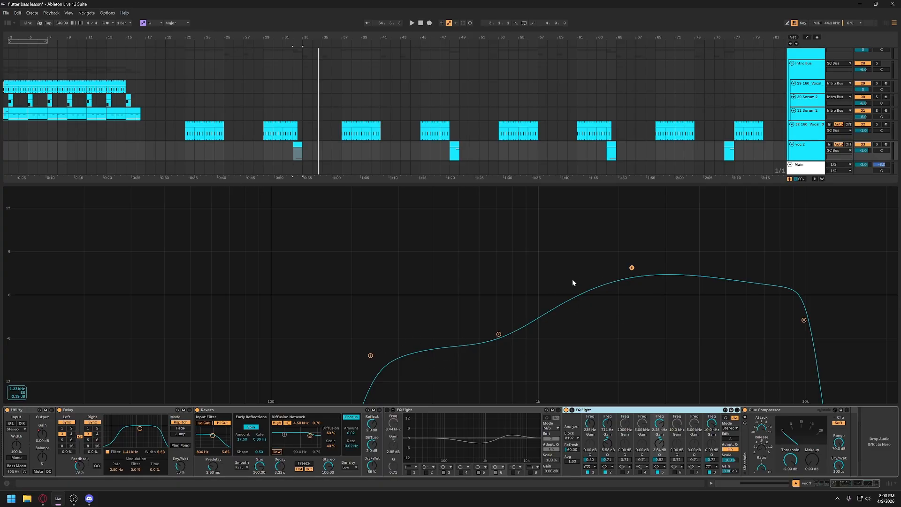
{"action": "key", "text": "space"}
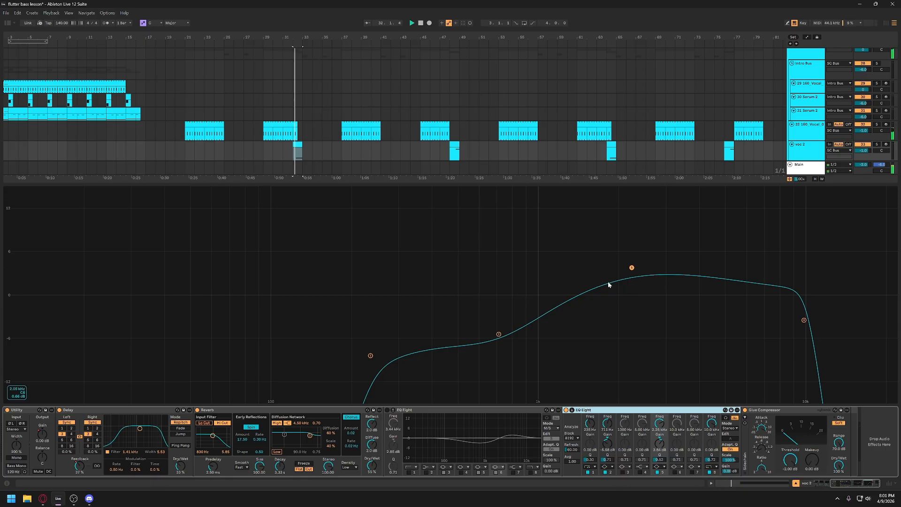
{"action": "scroll", "coordinate": [866, 147], "scroll_direction": "down", "scroll_amount": 1}
{"action": "scroll", "coordinate": [866, 146], "scroll_direction": "down", "scroll_amount": 1}
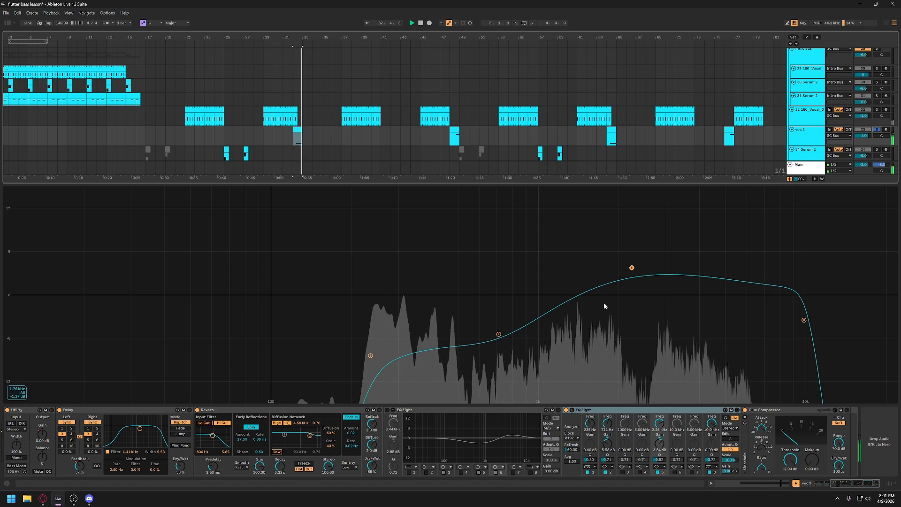
{"action": "left_click", "coordinate": [571, 410]}
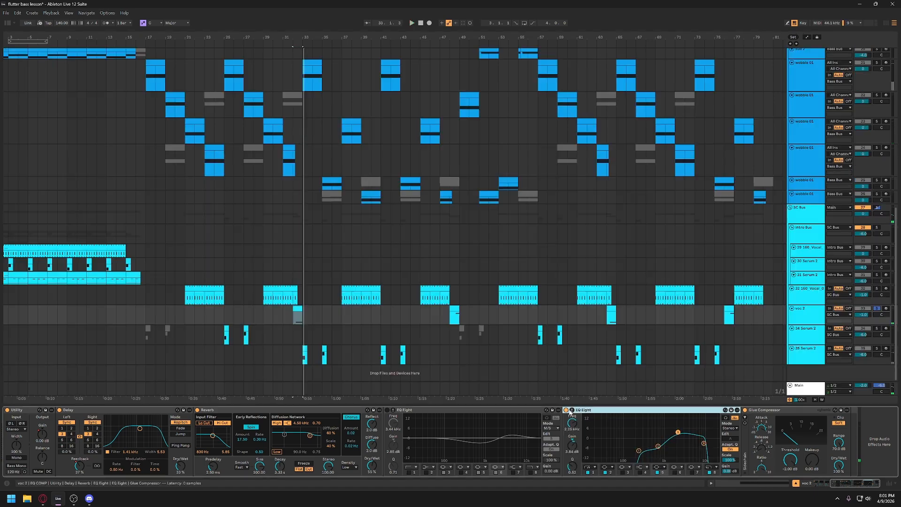
{"action": "left_click", "coordinate": [387, 410]}
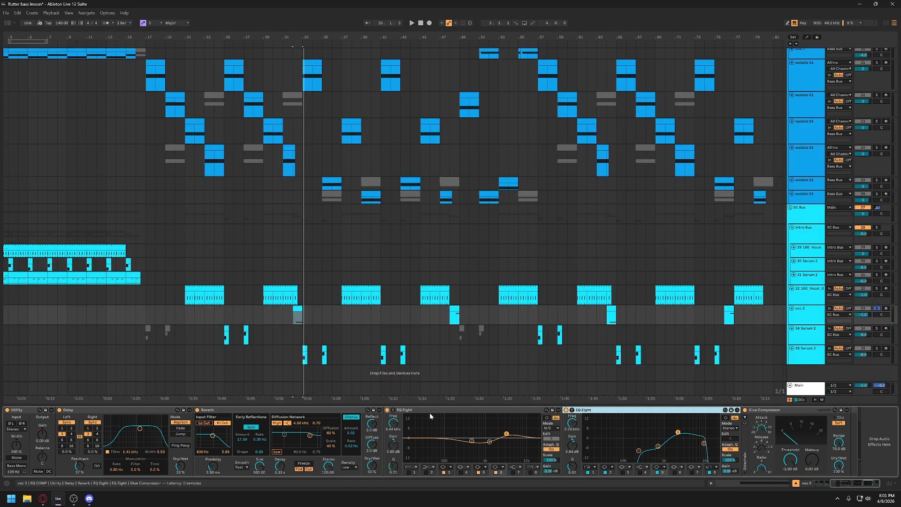
- Compare the M and S curves of voc 2's first EQ Eight in M/S mode, ending on the S curve
{"action": "left_click", "coordinate": [552, 431]}
{"action": "left_click", "coordinate": [552, 445]}
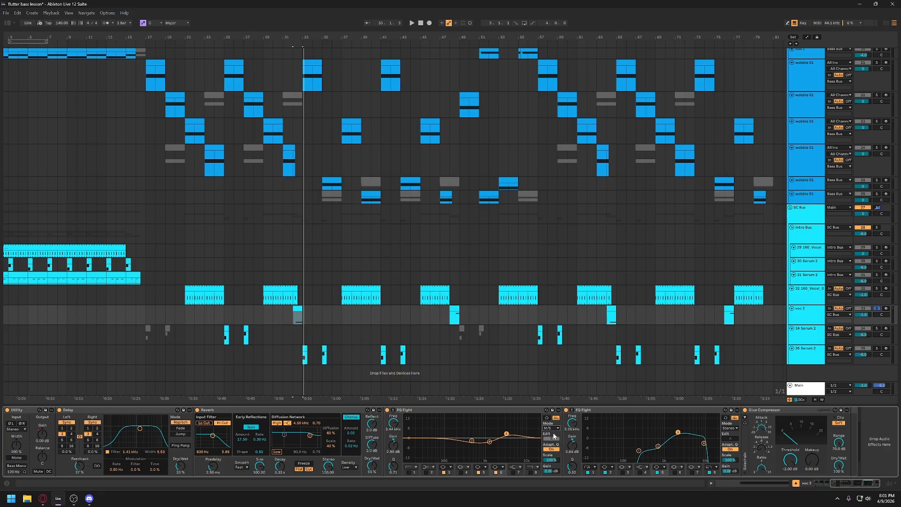
{"action": "left_click", "coordinate": [552, 440]}
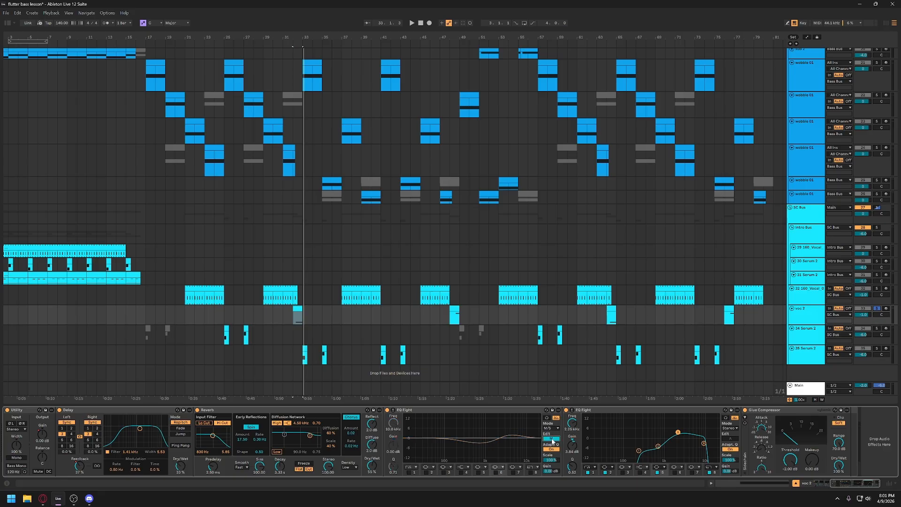
{"action": "left_click", "coordinate": [551, 439]}
{"action": "left_click", "coordinate": [547, 440]}
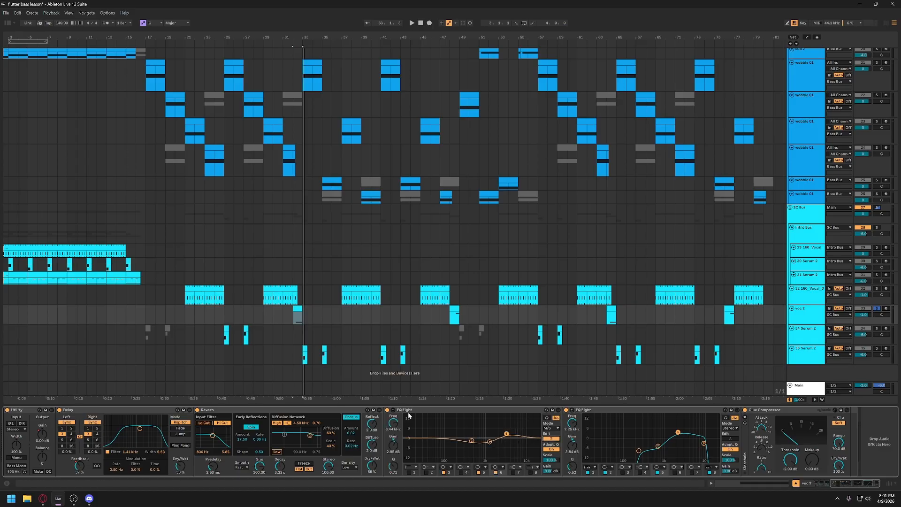
- Reshape the first EQ Eight's S curve with cuts of about 5.5 dB near 370 Hz and 4 dB near 1.2 kHz, and a smaller boost near 3.3 kHz
{"action": "left_click", "coordinate": [393, 410]}
{"action": "left_click_drag", "start_coordinate": [449, 308], "coordinate": [434, 329]}
{"action": "left_click_drag", "start_coordinate": [567, 313], "coordinate": [559, 327]}
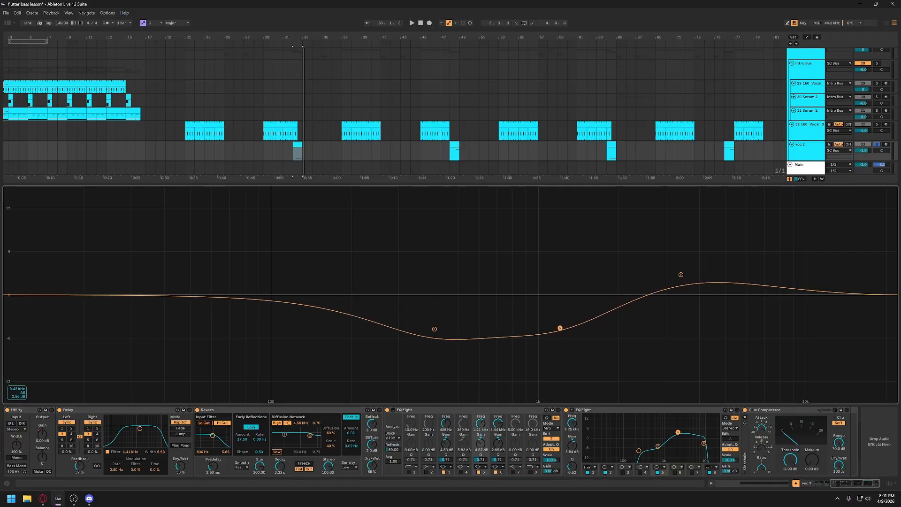
{"action": "left_click_drag", "start_coordinate": [680, 275], "coordinate": [676, 282]}
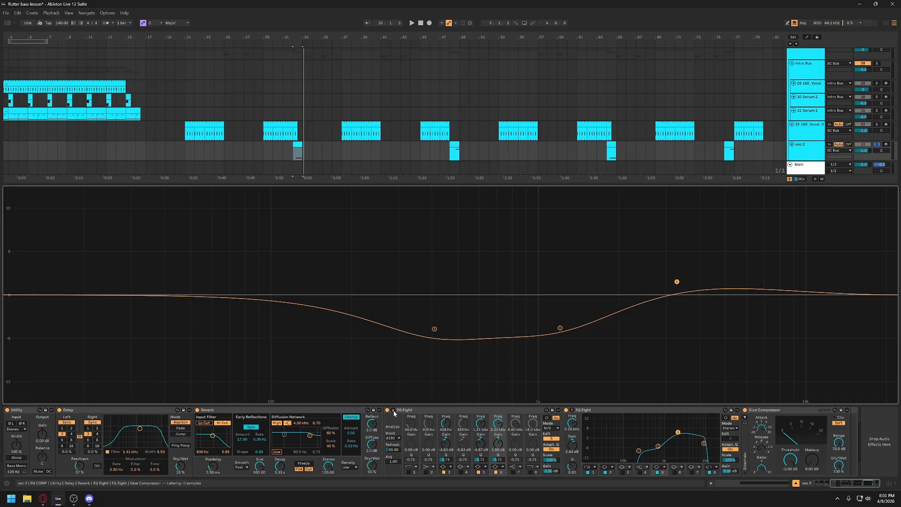
{"action": "left_click_drag", "start_coordinate": [434, 329], "coordinate": [424, 334]}
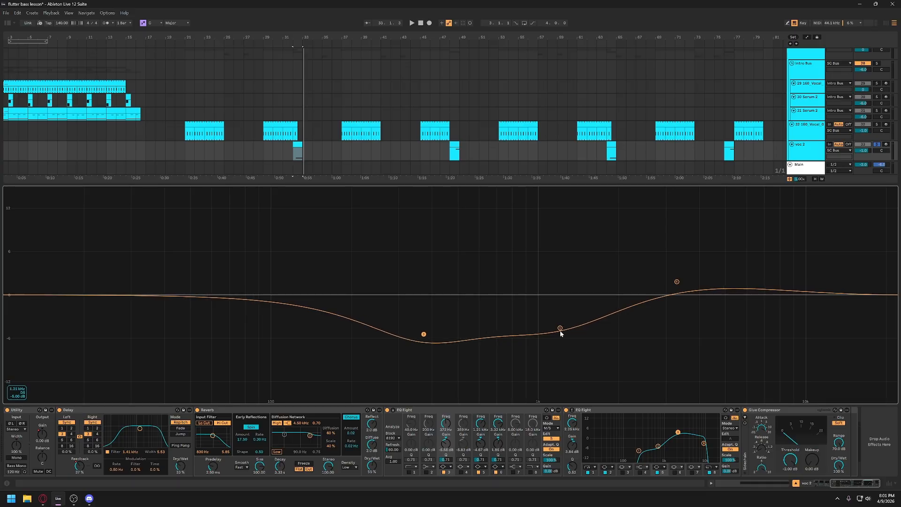
{"action": "left_click_drag", "start_coordinate": [559, 327], "coordinate": [562, 323]}
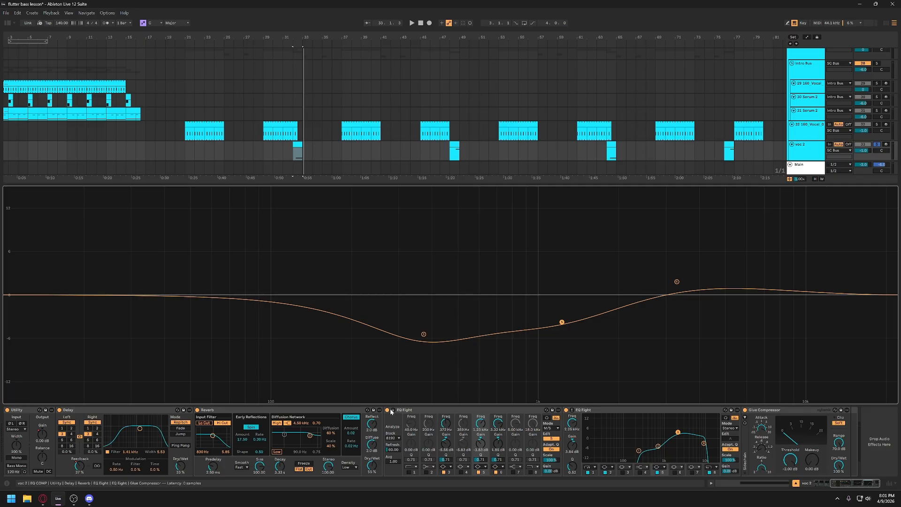
{"action": "key", "text": "space"}
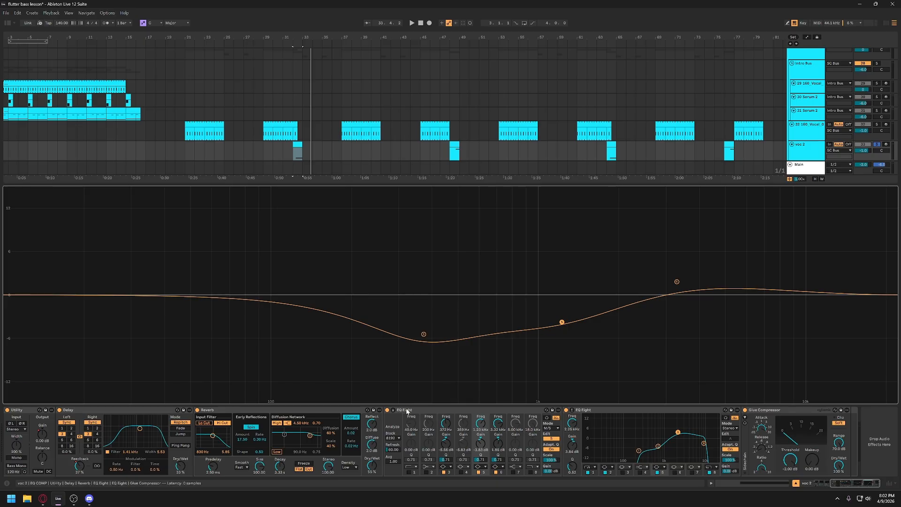
{"action": "left_click", "coordinate": [393, 409]}
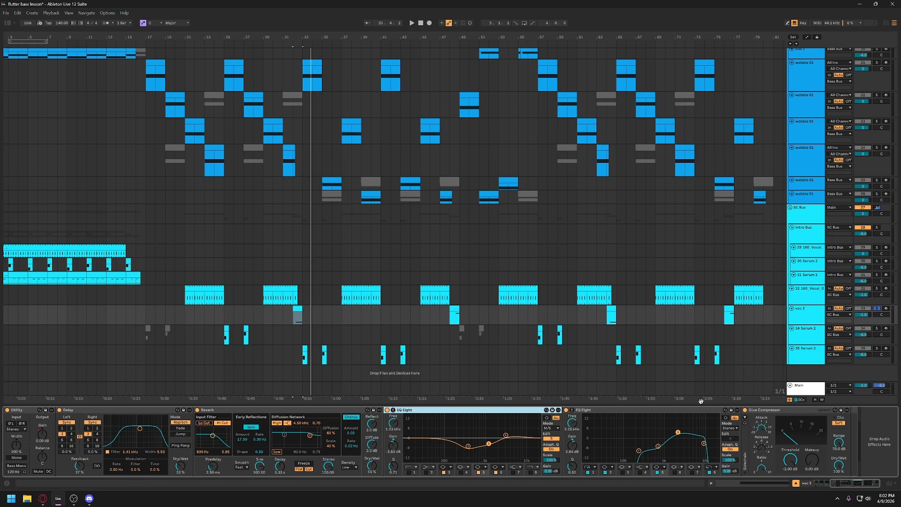
- Load the EQ COMP rack from the Favorites collection onto voc 2 and open its Pro-Q 4
{"action": "left_click", "coordinate": [7, 24]}
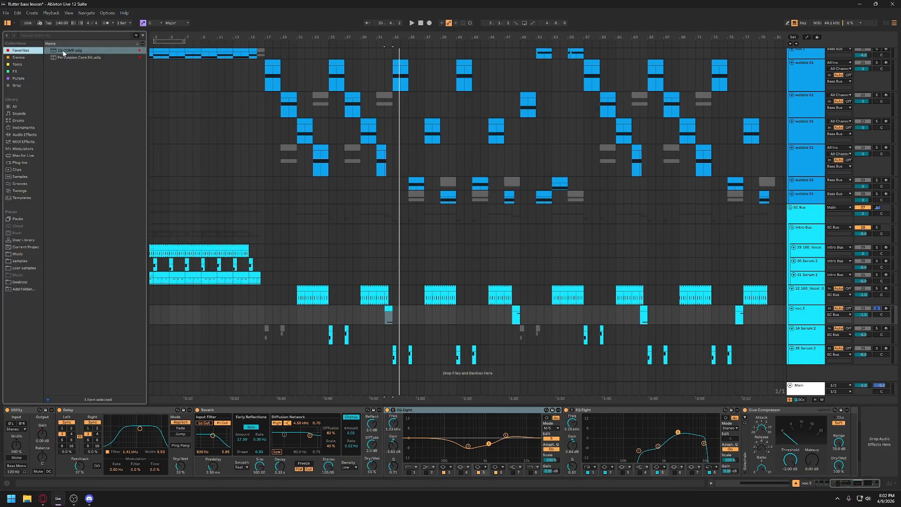
{"action": "left_click", "coordinate": [17, 51]}
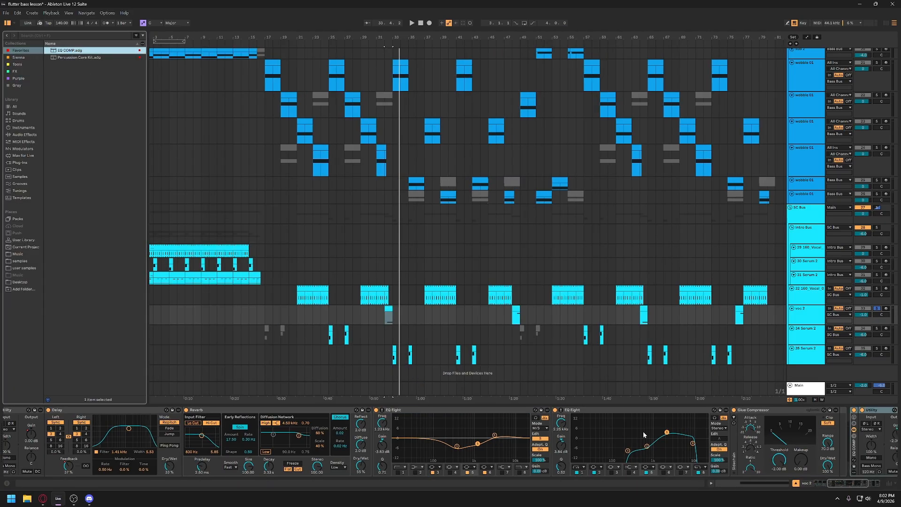
{"action": "scroll", "coordinate": [798, 435], "scroll_direction": "right", "scroll_amount": 8}
{"action": "left_click", "coordinate": [727, 411]}
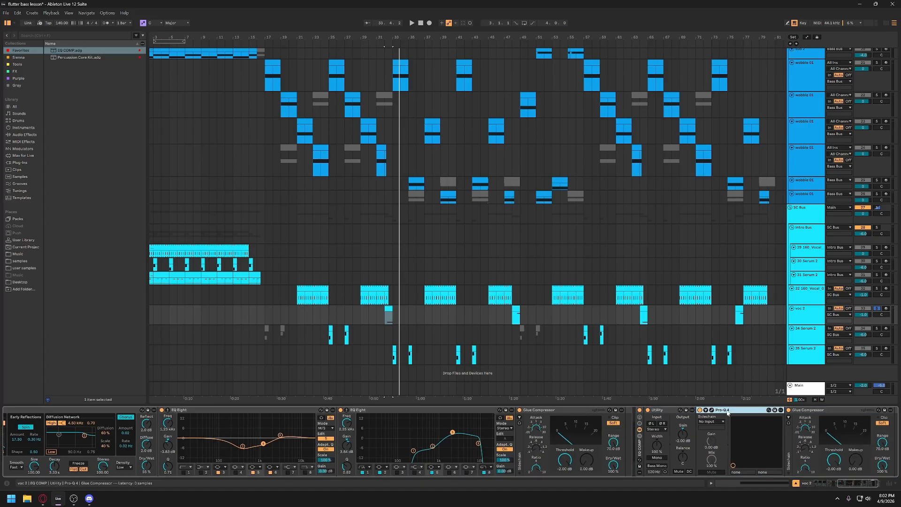
{"action": "left_click", "coordinate": [711, 410]}
- Set a Pro-Q 4 band to Side with about a 4.1 dB cut near 475 Hz, and delete the added EQ COMP rack
{"action": "left_click_drag", "start_coordinate": [591, 102], "coordinate": [353, 88]}
{"action": "left_click_drag", "start_coordinate": [306, 223], "coordinate": [342, 231]}
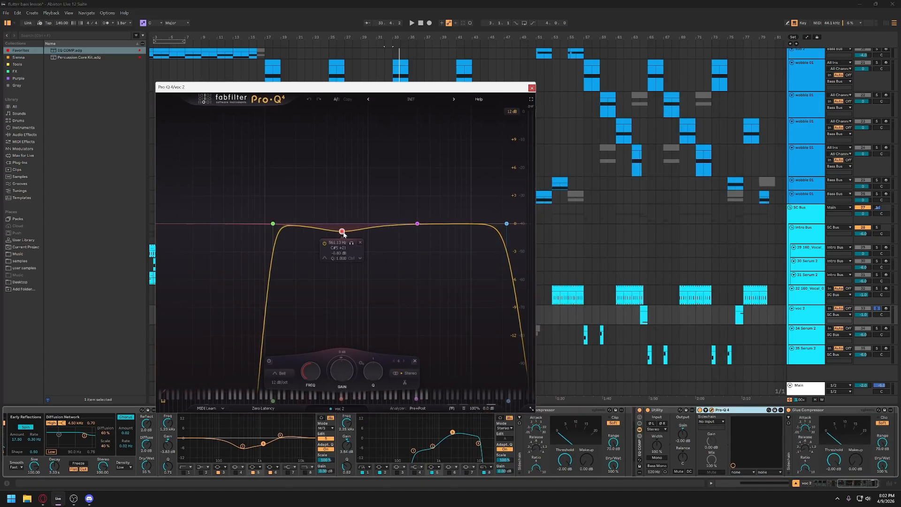
{"action": "left_click", "coordinate": [415, 373]}
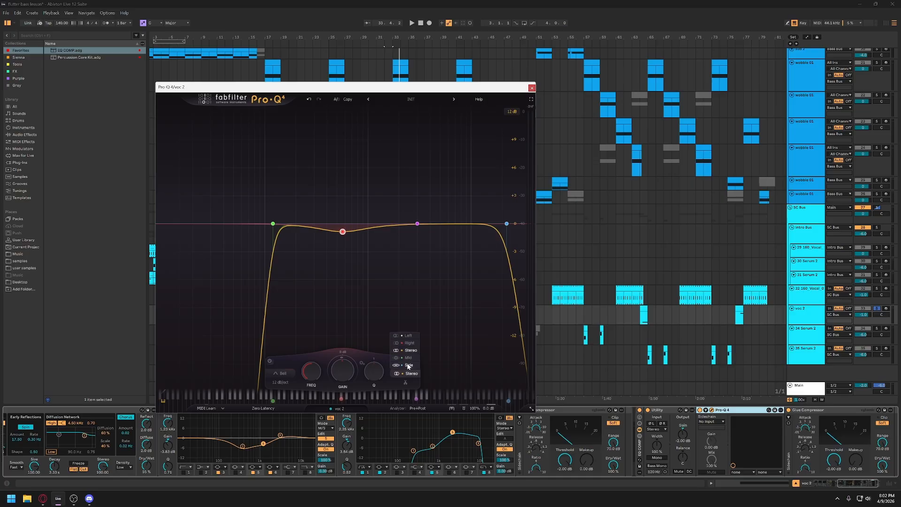
{"action": "left_click", "coordinate": [408, 365]}
{"action": "left_click_drag", "start_coordinate": [343, 231], "coordinate": [335, 262]}
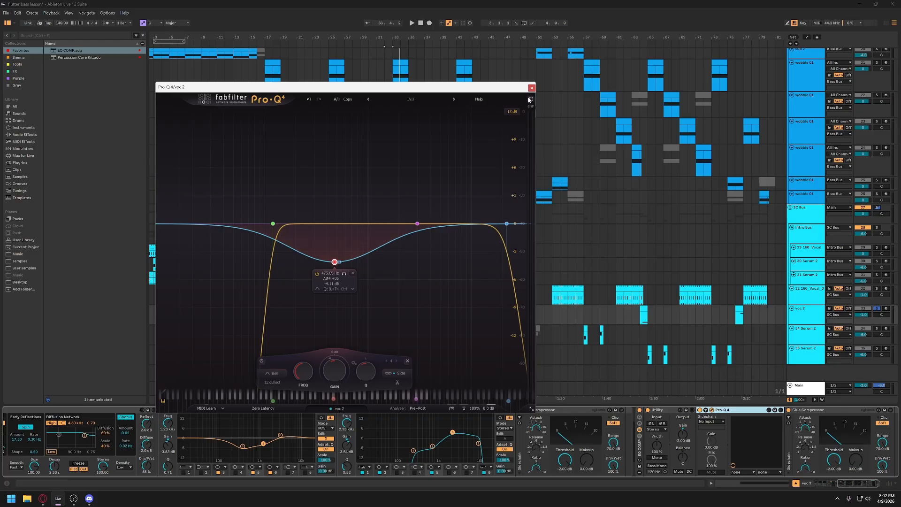
{"action": "left_click", "coordinate": [532, 88]}
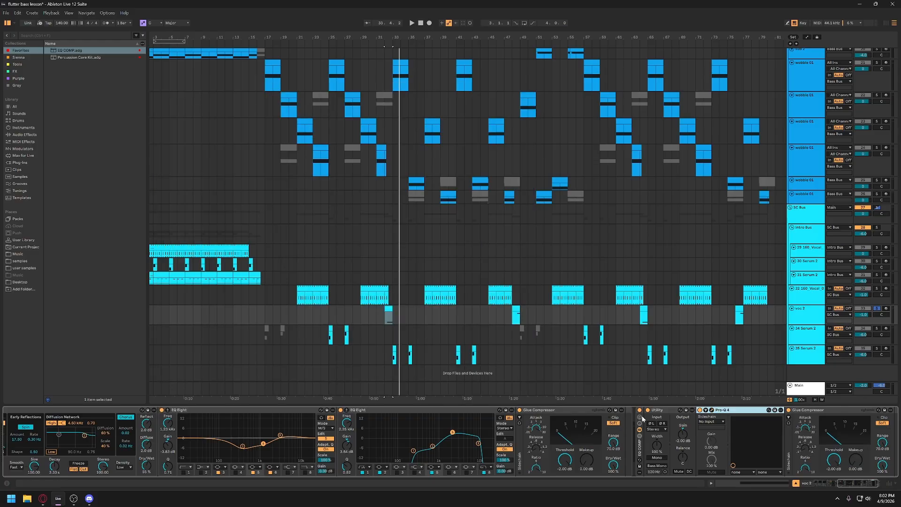
{"action": "left_click", "coordinate": [639, 450]}
{"action": "key", "text": "Delete"}
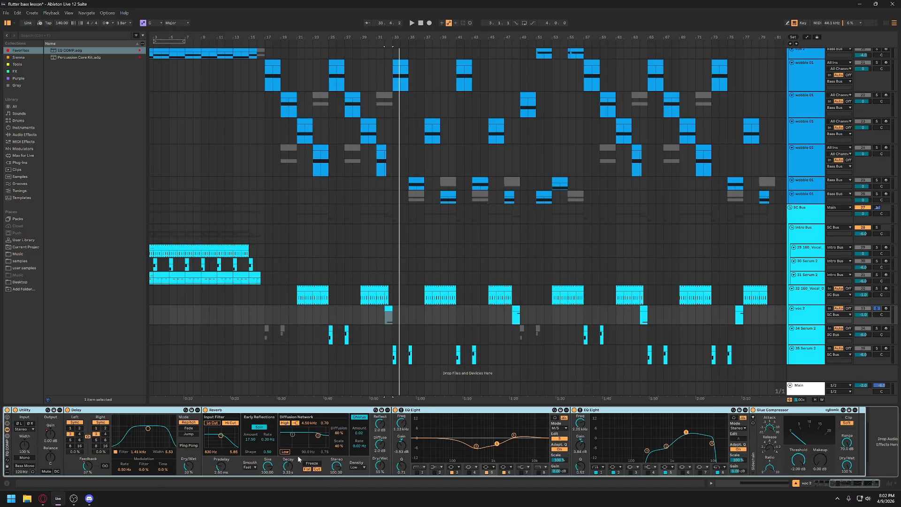
- Examine the mode choices of voc 2's first EQ Eight, leaving it on M/S
{"action": "left_click", "coordinate": [522, 410]}
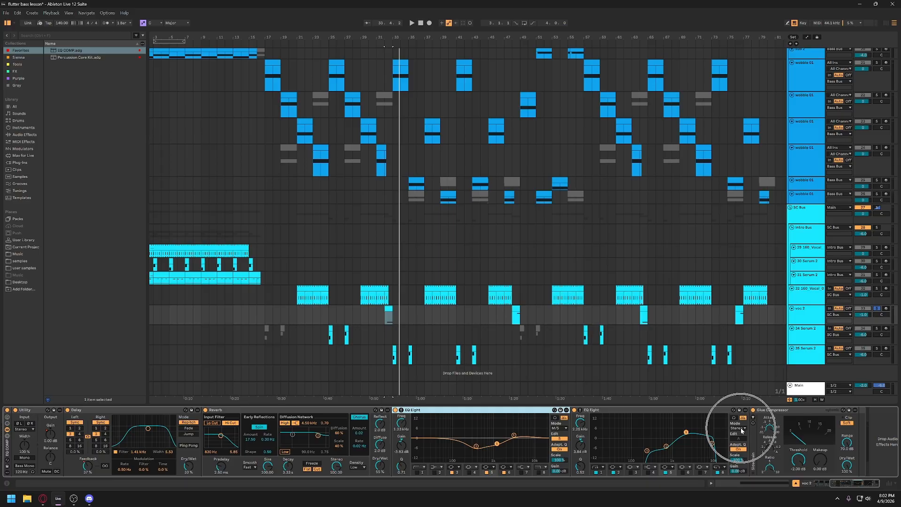
{"action": "left_click", "coordinate": [563, 429]}
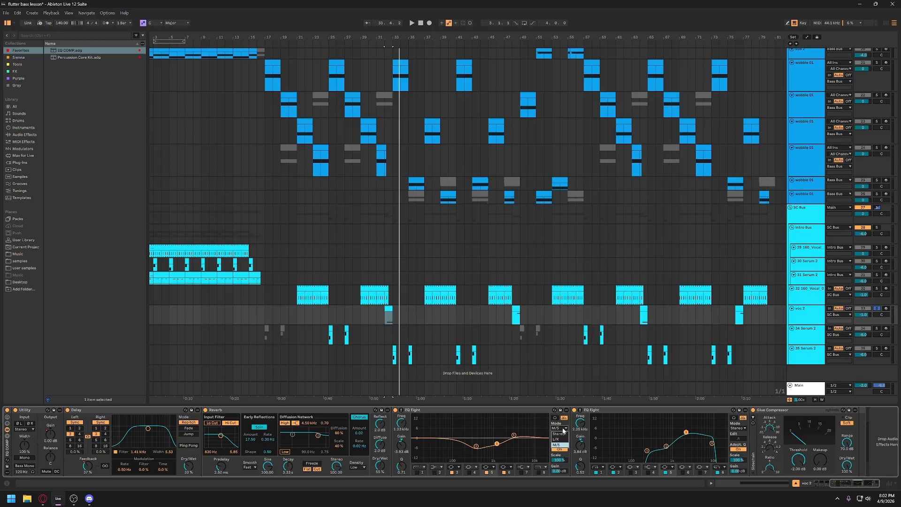
{"action": "left_click", "coordinate": [562, 445]}
{"action": "left_click", "coordinate": [563, 430]}
{"action": "left_click", "coordinate": [563, 440]}
{"action": "left_click", "coordinate": [564, 429]}
{"action": "left_click", "coordinate": [562, 444]}
{"action": "left_click", "coordinate": [543, 410]}
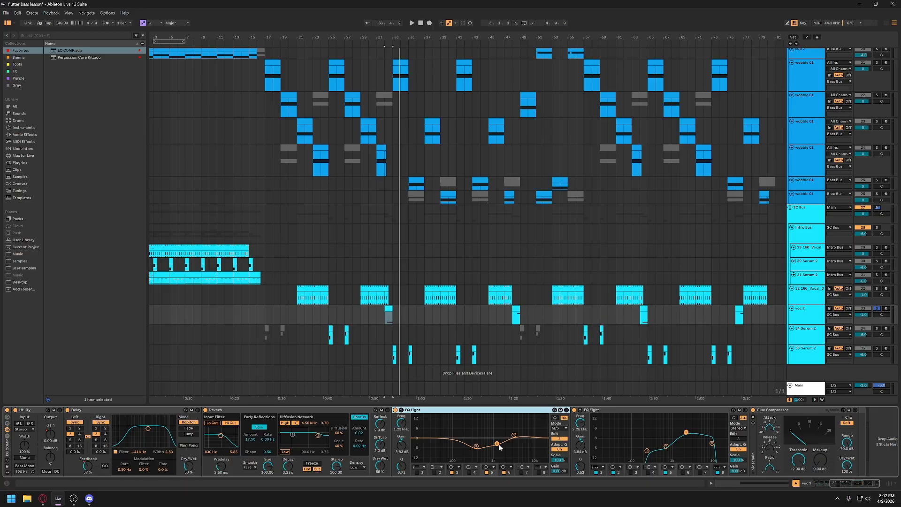
- Unsolo voc 2 and play the full mix from the track 32 vocal clip at bar 29
{"action": "left_click", "coordinate": [877, 309]}
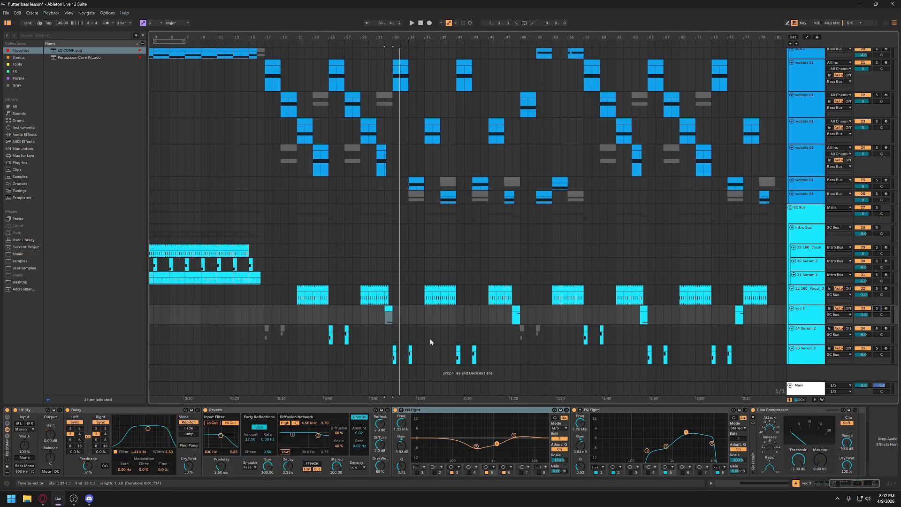
{"action": "left_click", "coordinate": [373, 294]}
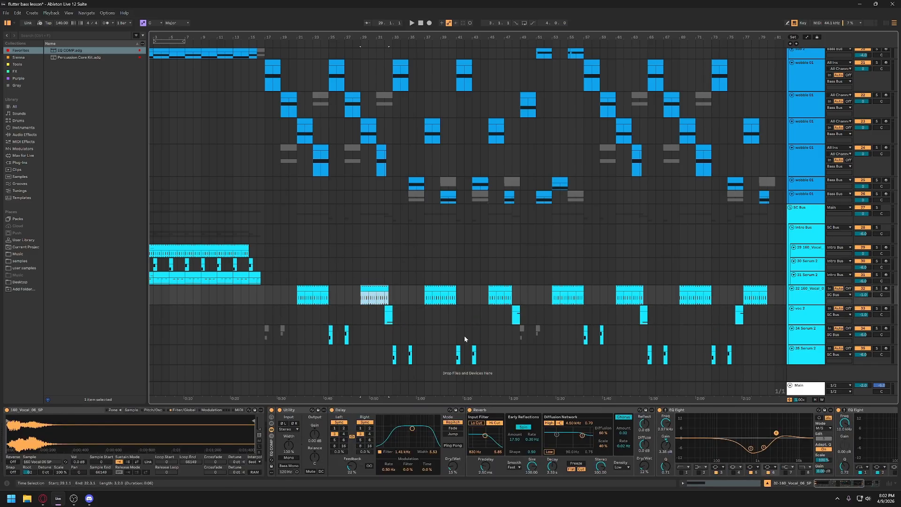
{"action": "key", "text": "space"}
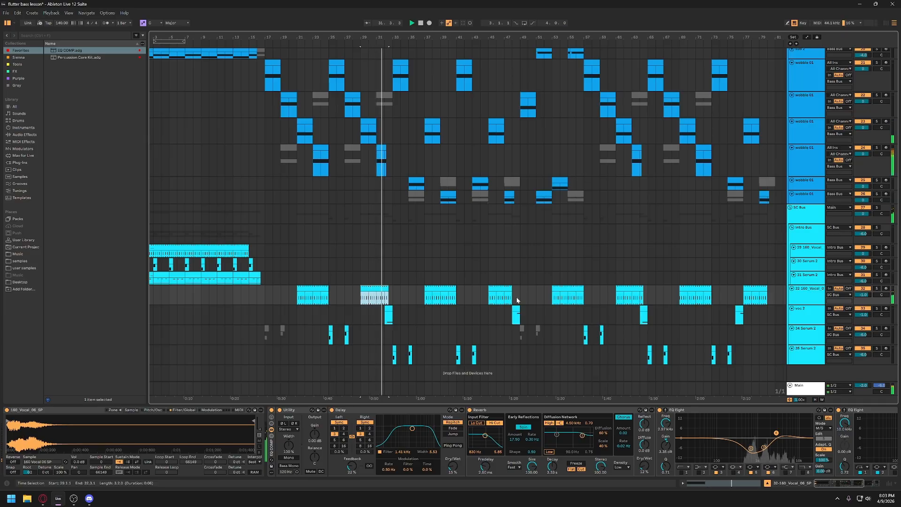
- Examine the sub, wobble and SC Bus tracks during playback, and show the SC Bus effects chain at bar 60
{"action": "scroll", "coordinate": [517, 299], "scroll_direction": "up", "scroll_amount": 2}
{"action": "scroll", "coordinate": [516, 296], "scroll_direction": "up", "scroll_amount": 1}
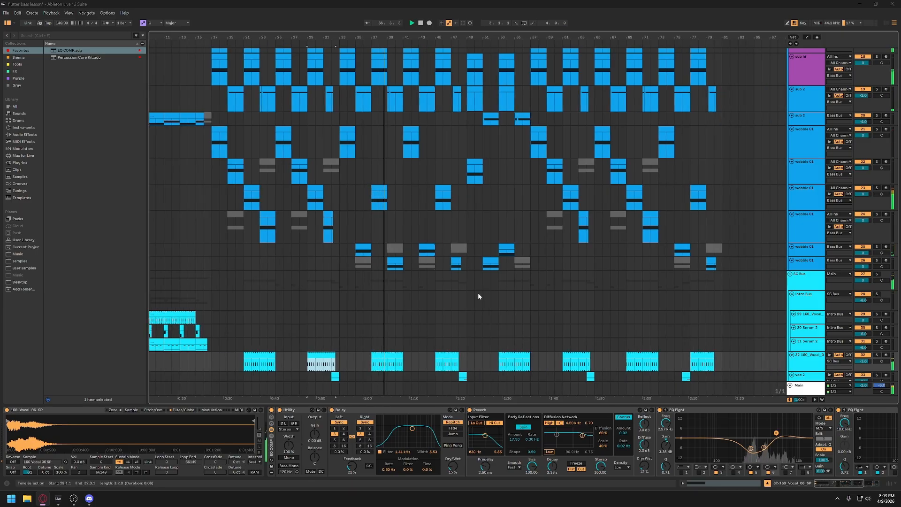
{"action": "scroll", "coordinate": [477, 296], "scroll_direction": "down", "scroll_amount": 3}
{"action": "scroll", "coordinate": [478, 296], "scroll_direction": "down", "scroll_amount": 2}
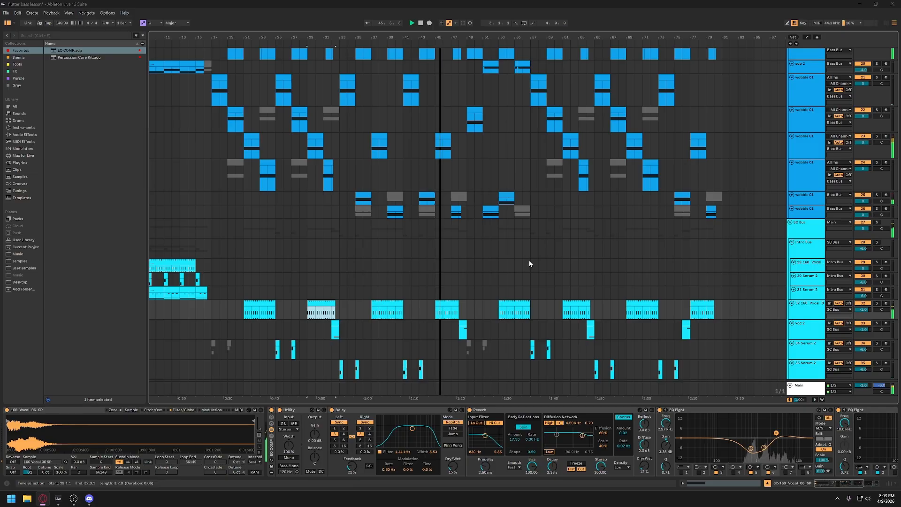
{"action": "scroll", "coordinate": [530, 263], "scroll_direction": "down", "scroll_amount": 1}
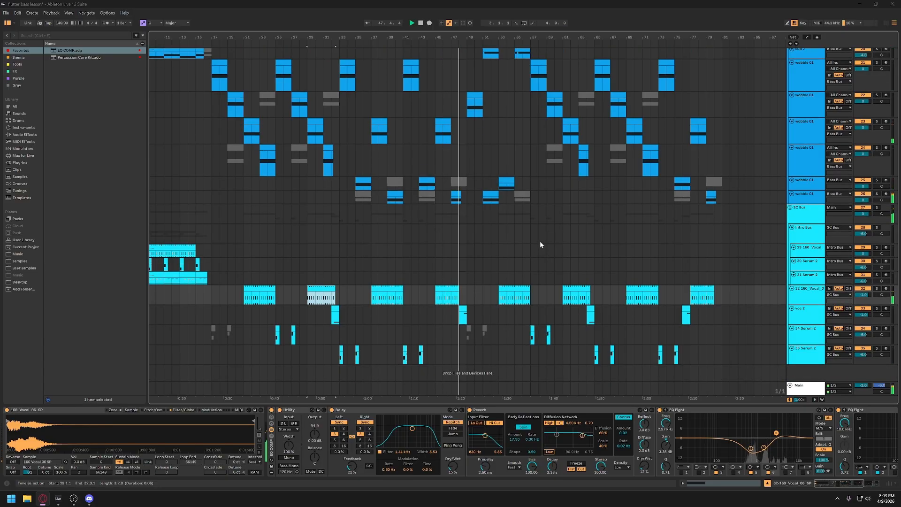
{"action": "scroll", "coordinate": [540, 240], "scroll_direction": "up", "scroll_amount": 5}
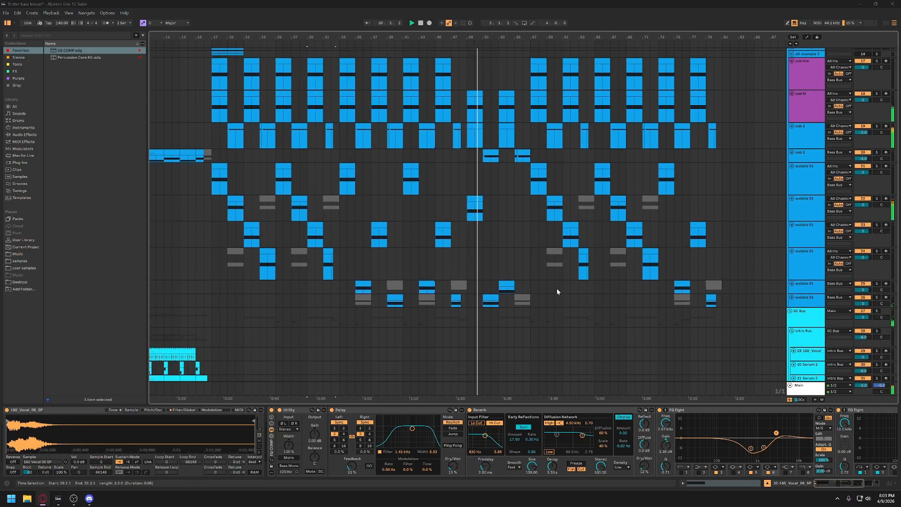
{"action": "scroll", "coordinate": [557, 291], "scroll_direction": "up", "scroll_amount": 2}
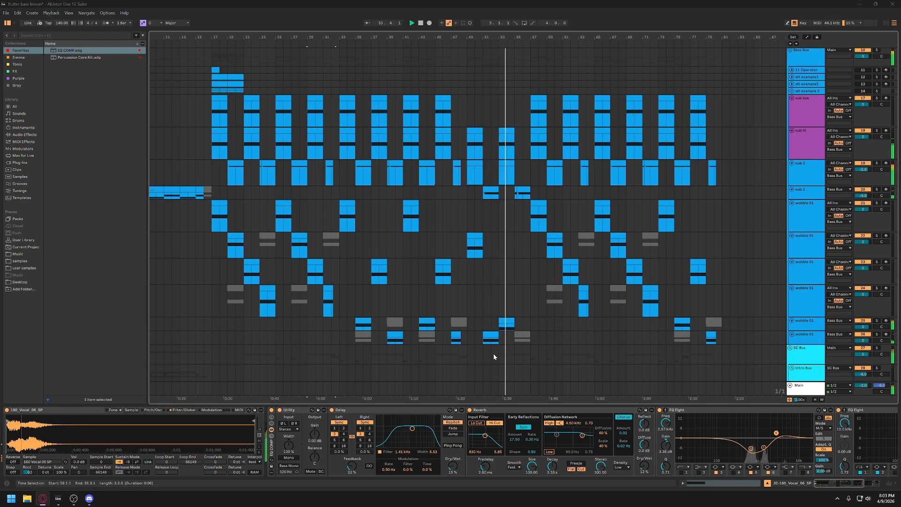
{"action": "left_click", "coordinate": [555, 359]}
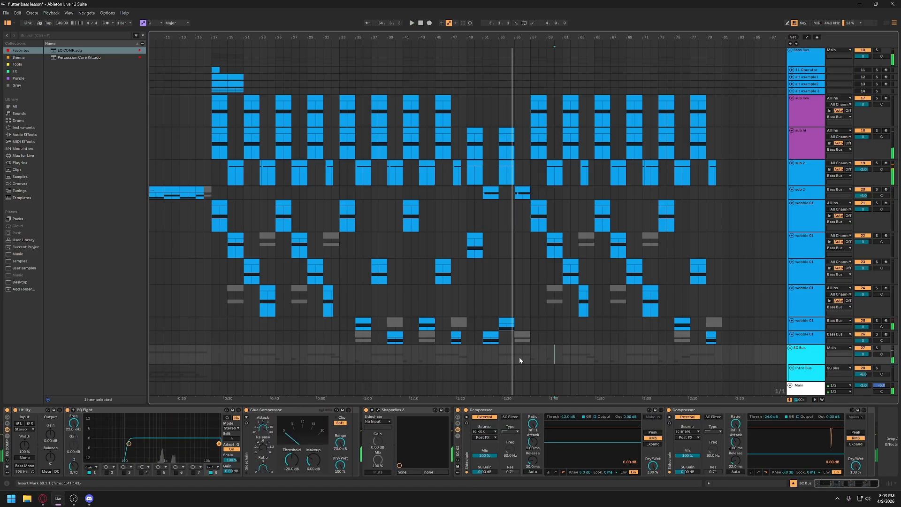
- Select the wobble 01 clip at bar 51 on track 26, enlarge the track, and show its Serum 2 effects page
{"action": "left_click", "coordinate": [487, 335]}
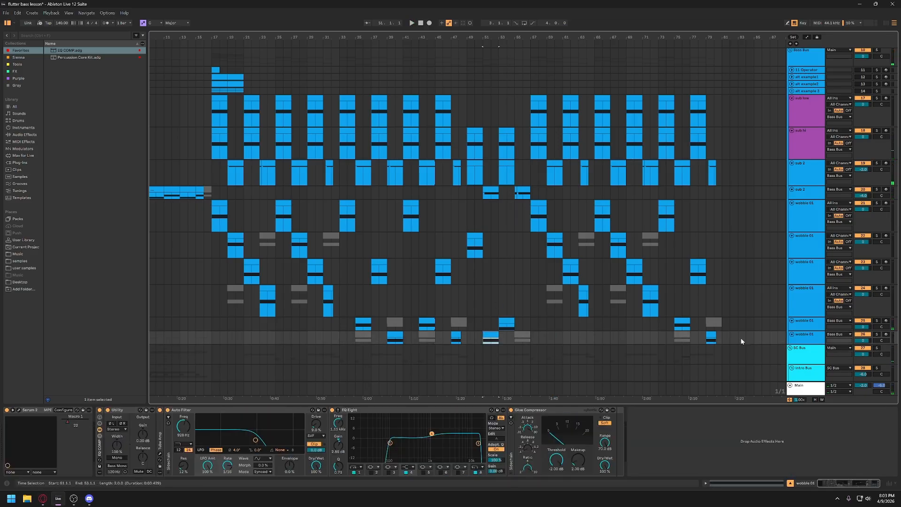
{"action": "left_click_drag", "start_coordinate": [799, 343], "coordinate": [795, 381]}
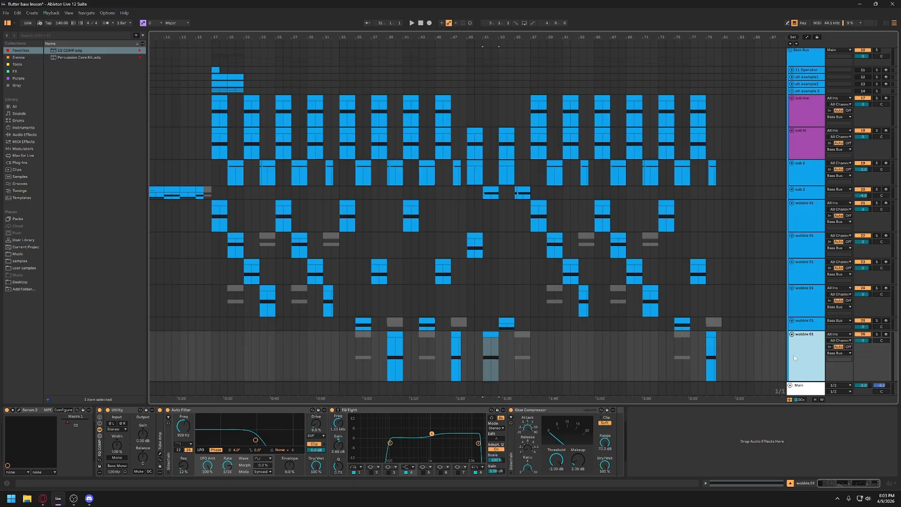
{"action": "scroll", "coordinate": [813, 297], "scroll_direction": "down", "scroll_amount": 3}
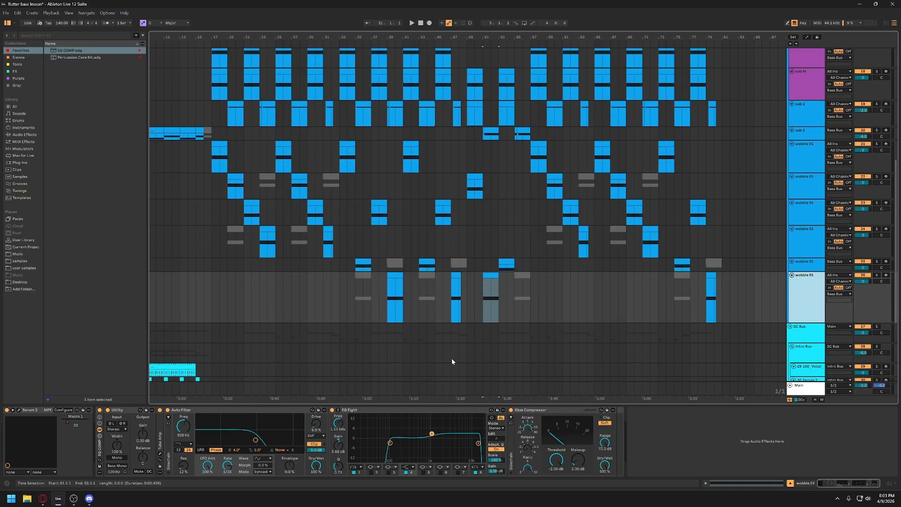
{"action": "left_click", "coordinate": [19, 410]}
{"action": "left_click", "coordinate": [210, 119]}
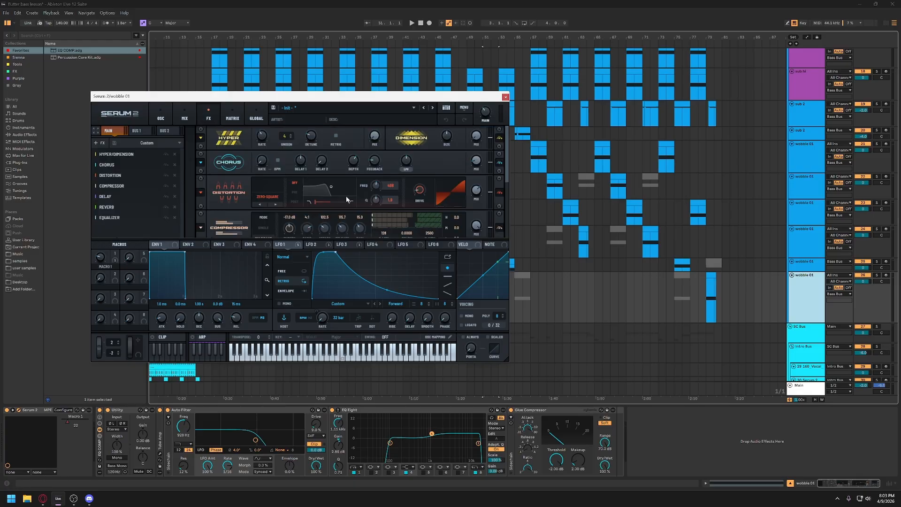
- Solo wobble 01 on track 26 and audition its clip at bar 51
{"action": "left_click", "coordinate": [876, 275]}
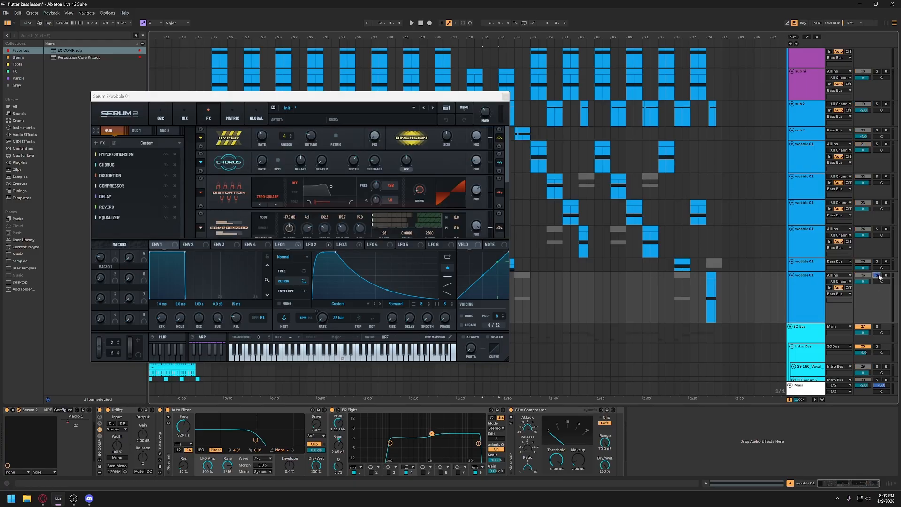
{"action": "key", "text": "space"}
{"action": "left_click_drag", "start_coordinate": [444, 96], "coordinate": [353, 87]}
{"action": "left_click", "coordinate": [489, 289]}
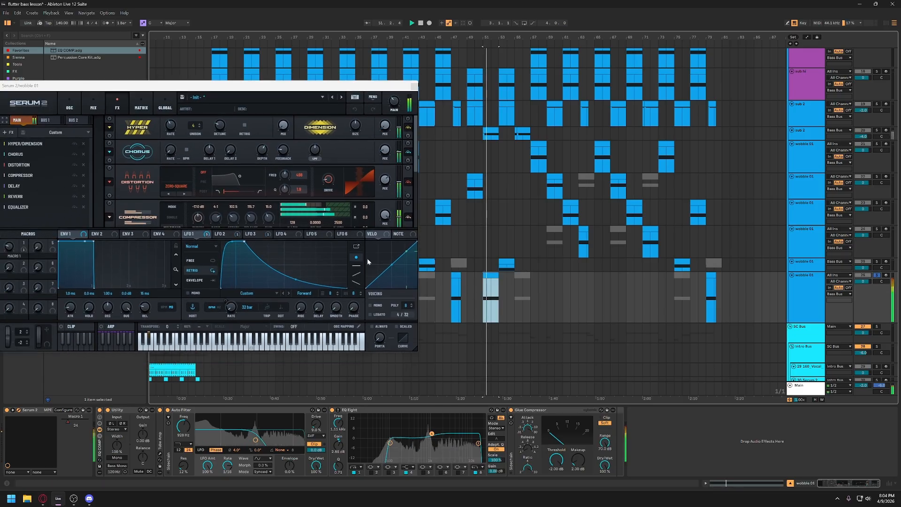
{"action": "key", "text": "space"}
- Examine oscillator B's wavetable position in Serum 2 during playback, and re-enable the overridden automation
{"action": "left_click", "coordinate": [77, 108]}
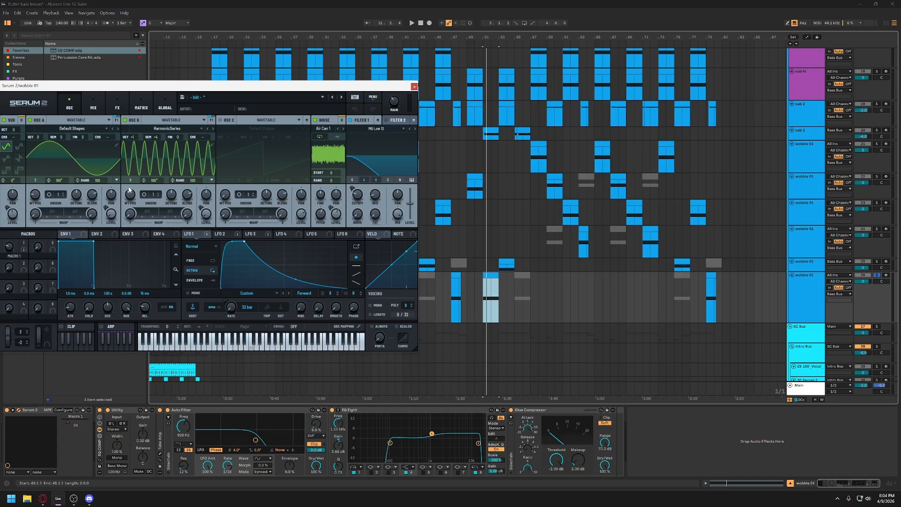
{"action": "key", "text": "space"}
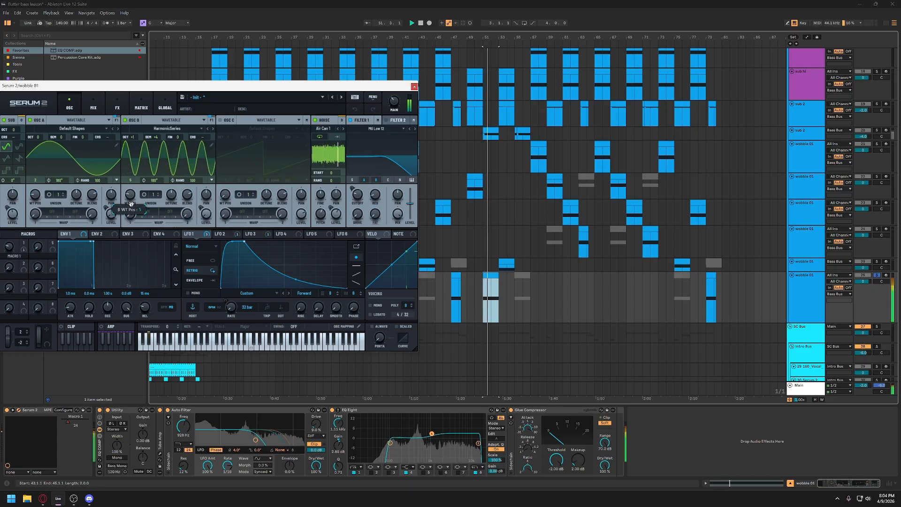
{"action": "key", "text": "space"}
{"action": "left_click_drag", "start_coordinate": [214, 86], "coordinate": [323, 77]}
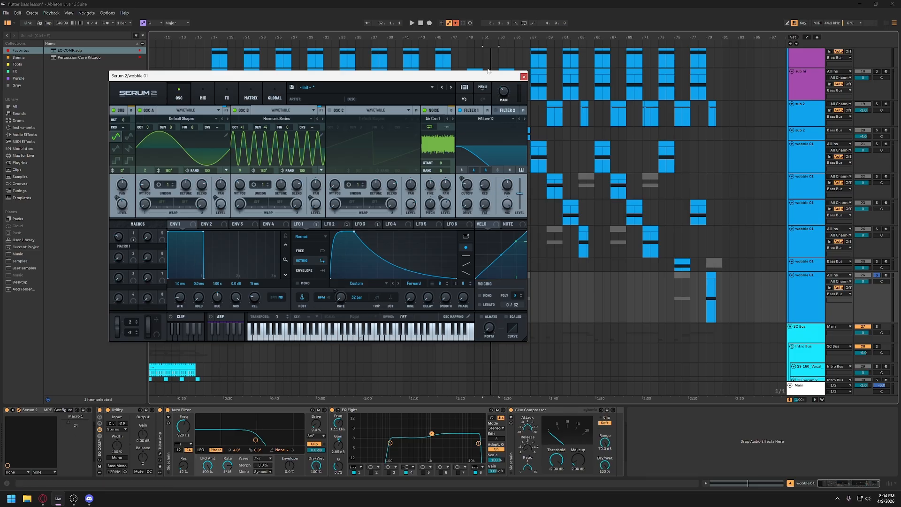
{"action": "left_click", "coordinate": [456, 23]}
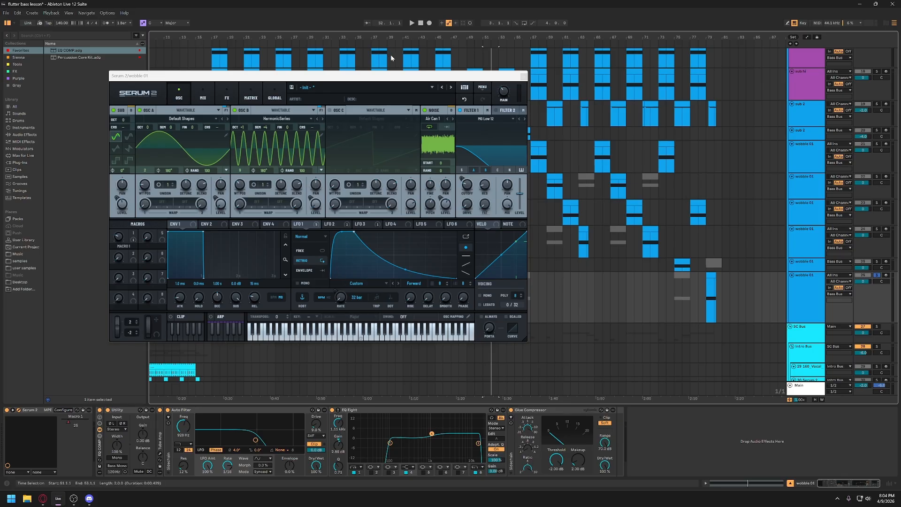
{"action": "left_click_drag", "start_coordinate": [390, 75], "coordinate": [319, 80]}
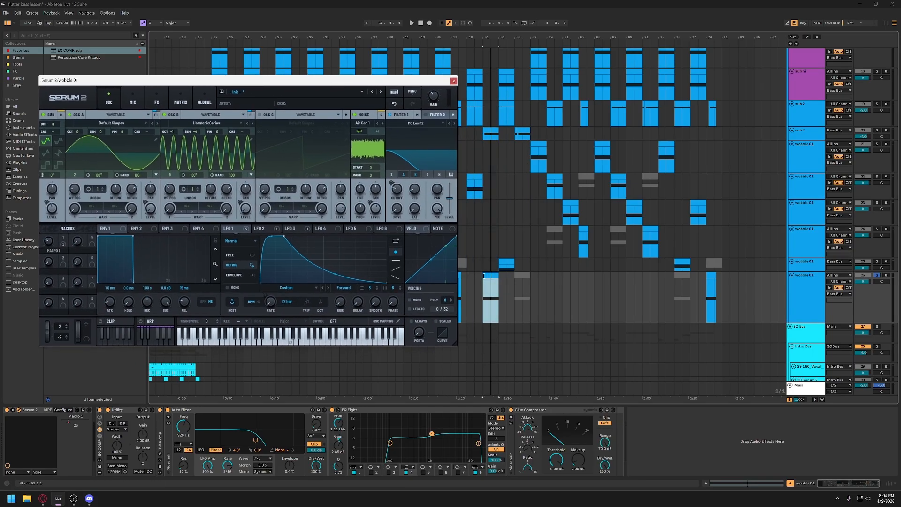
- Set the volume of wobble 01 on track 26 to -3.0 dB and replay its clip at bar 51
{"action": "left_click", "coordinate": [492, 276]}
{"action": "key", "text": "space"}
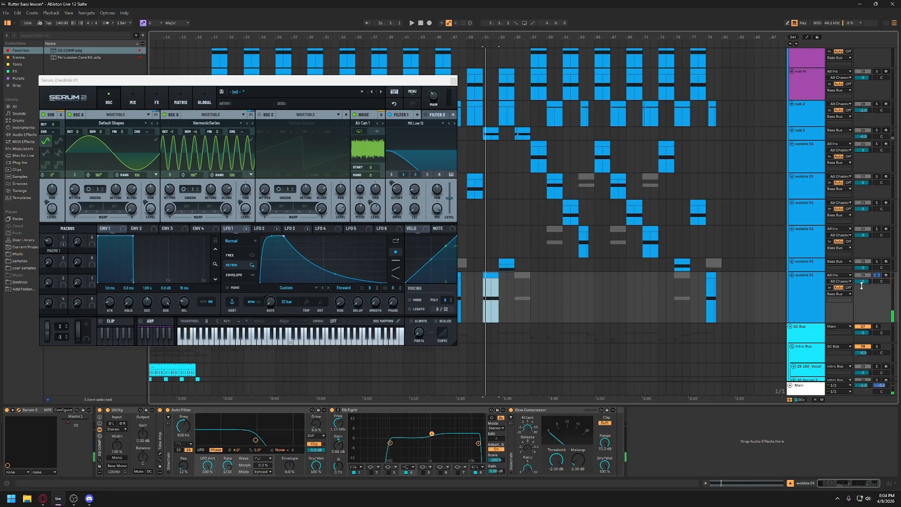
{"action": "left_click_drag", "start_coordinate": [862, 282], "coordinate": [863, 281]}
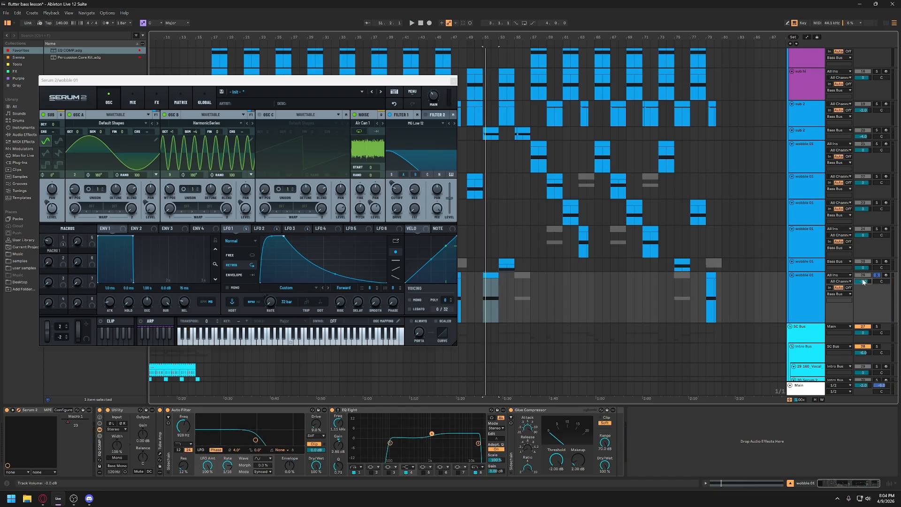
{"action": "left_click", "coordinate": [496, 276]}
{"action": "key", "text": "space"}
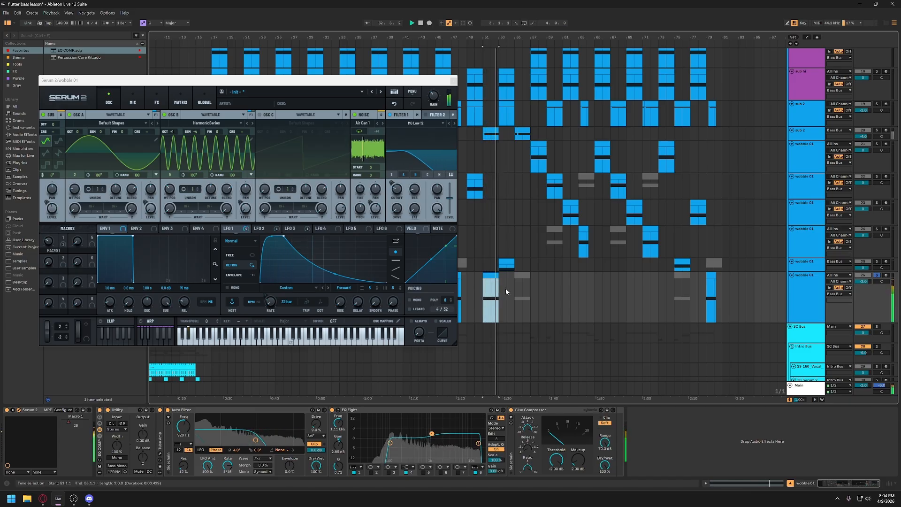
{"action": "key", "text": "space"}
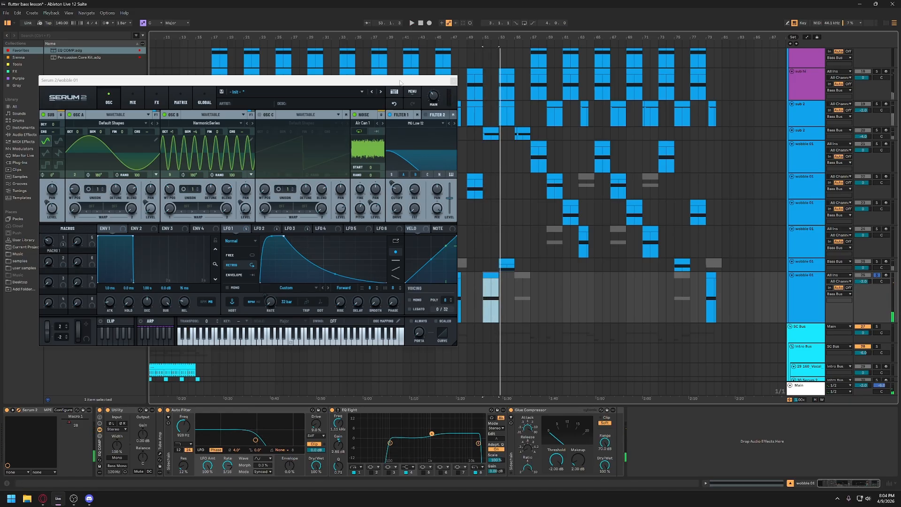
- Close the Serum 2 window and display the Macro 1 automation on track 26
{"action": "left_click_drag", "start_coordinate": [400, 83], "coordinate": [427, 95]}
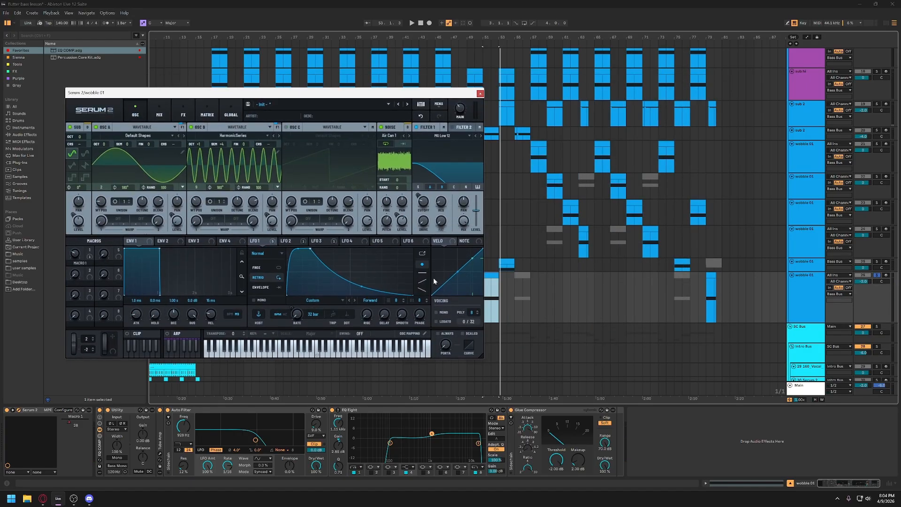
{"action": "scroll", "coordinate": [578, 312], "scroll_direction": "left", "scroll_amount": 4}
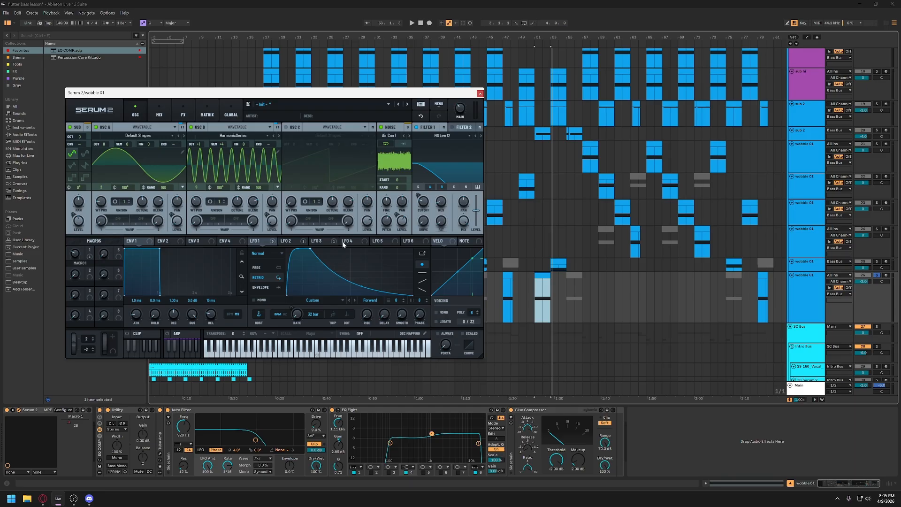
{"action": "left_click", "coordinate": [480, 94]}
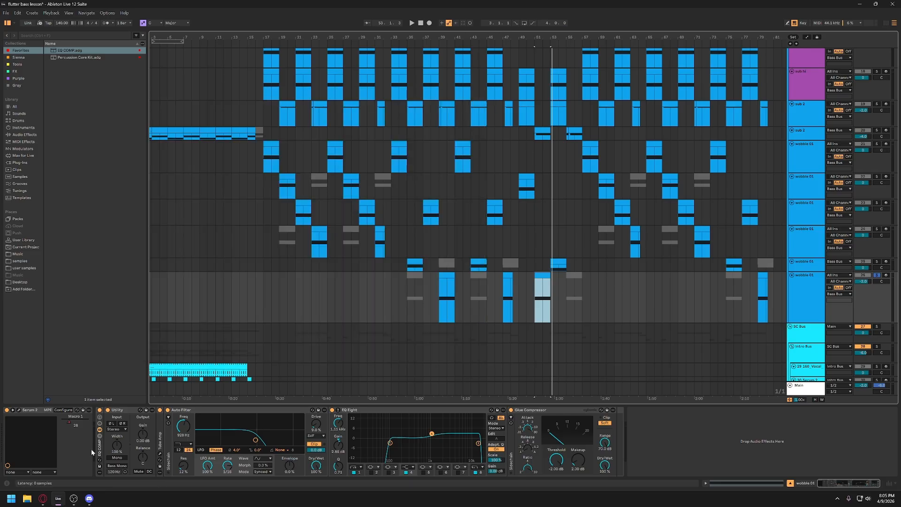
{"action": "right_click", "coordinate": [80, 417]}
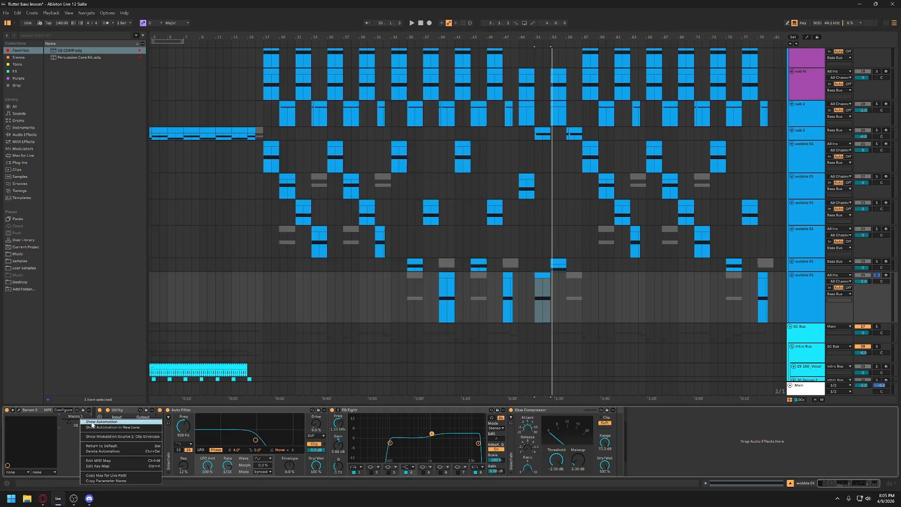
{"action": "left_click", "coordinate": [93, 423]}
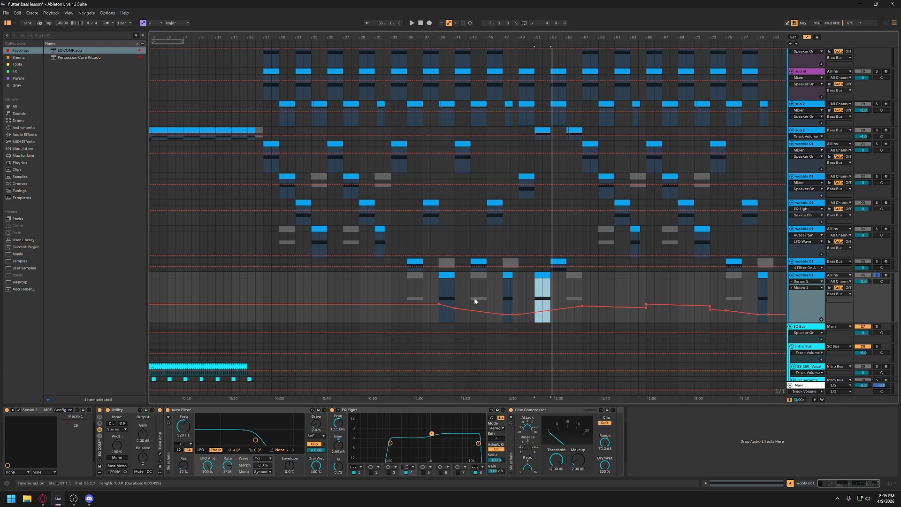
- Reshape the Macro 1 automation into an upward ramp across track 26's clip at bar 39, and play that clip
{"action": "mouse_move", "coordinate": [455, 308]}
{"action": "left_click_drag", "start_coordinate": [444, 306], "coordinate": [448, 298]}
{"action": "left_click", "coordinate": [446, 275]}
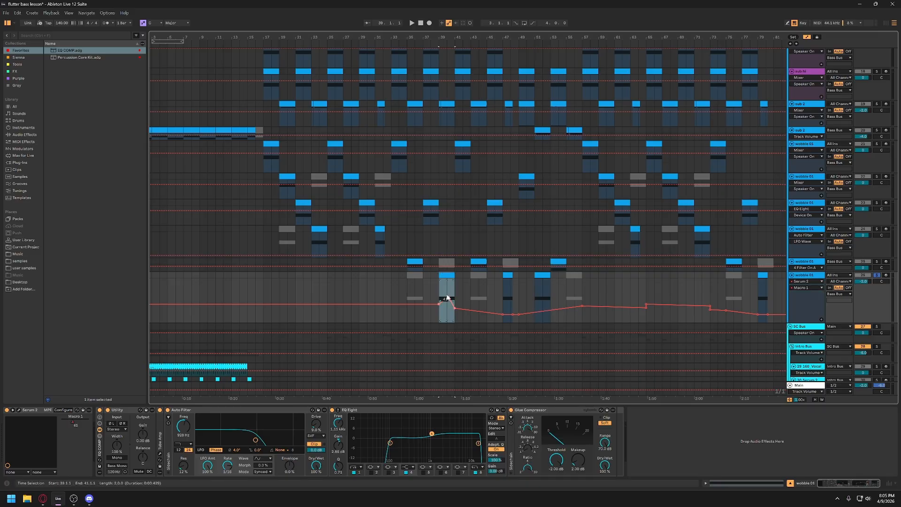
{"action": "key", "text": "space"}
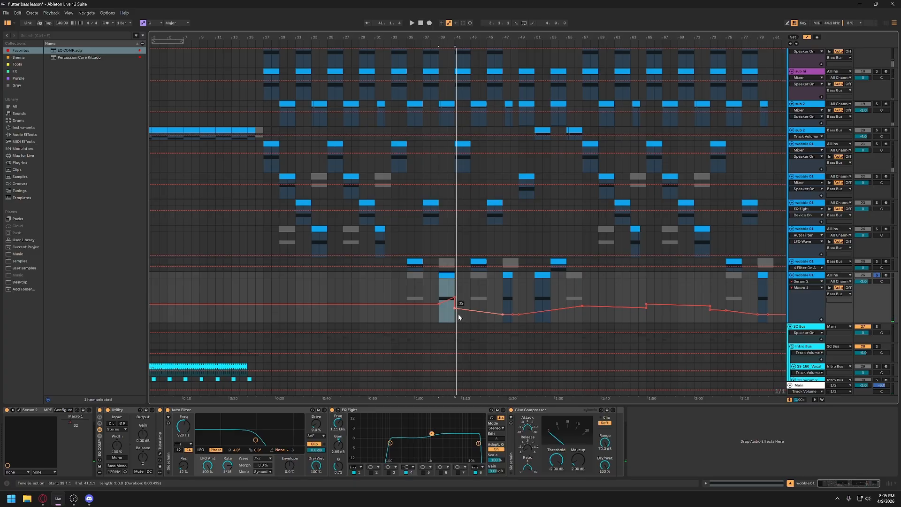
- Unsolo wobble 01 on track 26, reduce the track's height, and hide the arrangement's automation lanes
{"action": "left_click", "coordinate": [877, 276]}
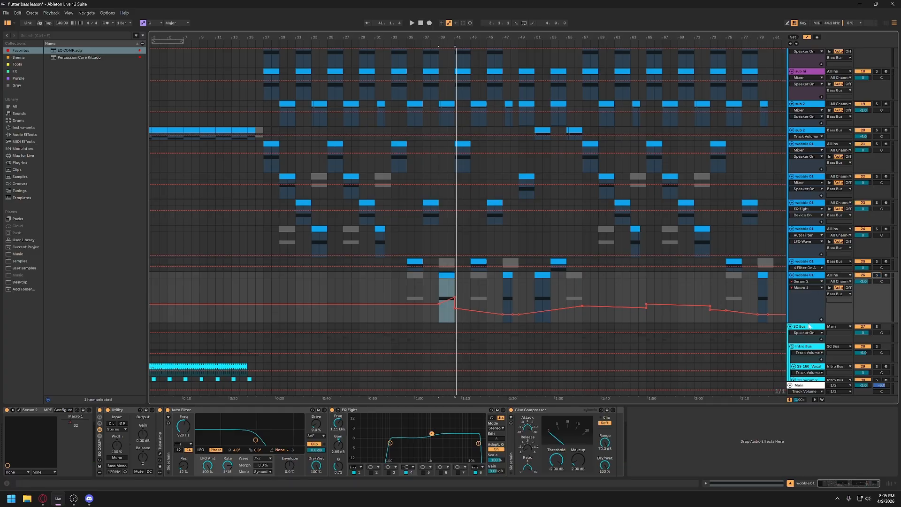
{"action": "left_click_drag", "start_coordinate": [808, 322], "coordinate": [808, 303]}
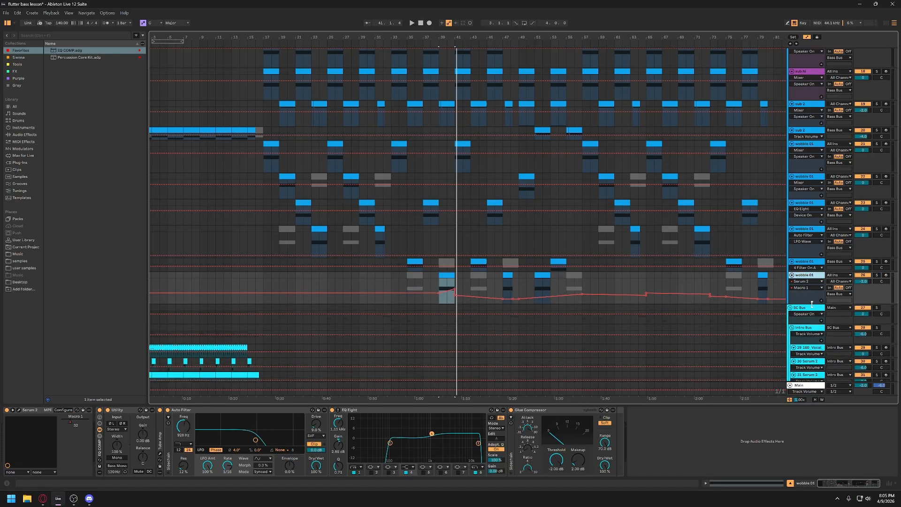
{"action": "left_click", "coordinate": [806, 38]}
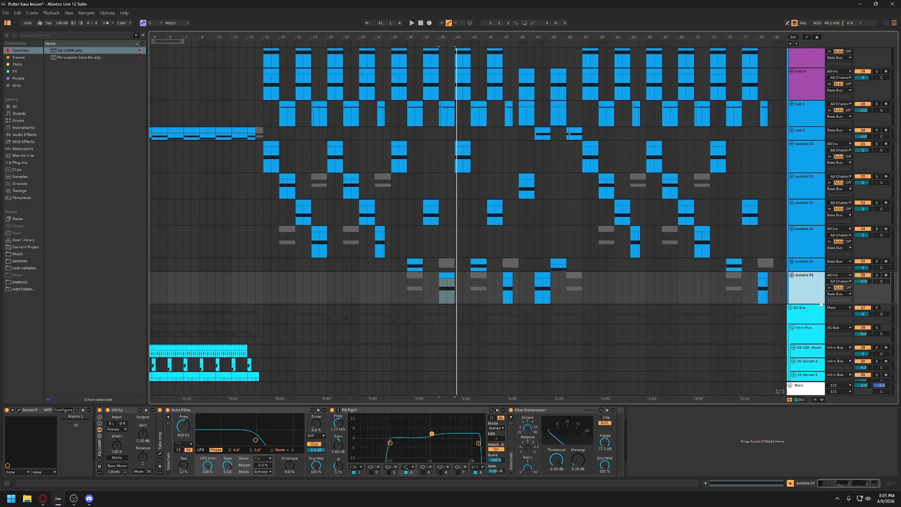
{"action": "left_click_drag", "start_coordinate": [815, 302], "coordinate": [815, 297]}
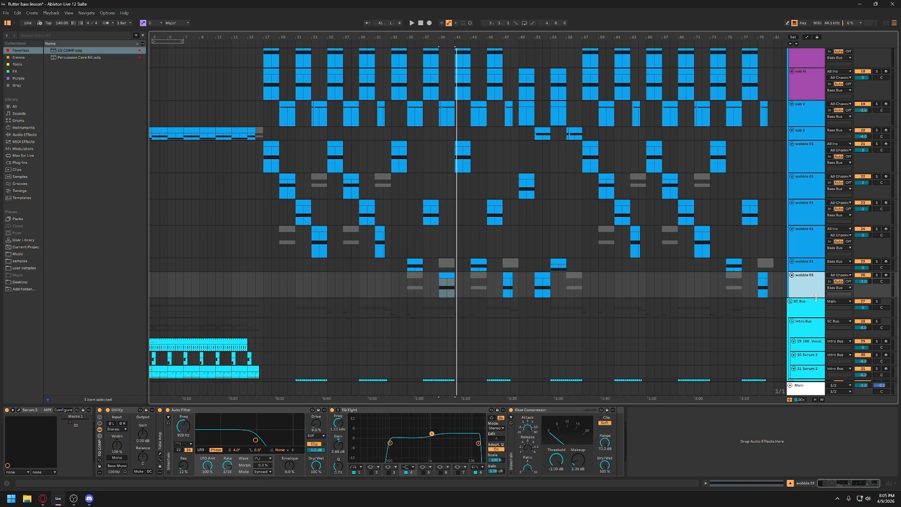
- Examine the effects chains of the Main track and SC Bus, and the vocal and Serum 2 tracks beneath
{"action": "scroll", "coordinate": [776, 321], "scroll_direction": "down", "scroll_amount": 2}
{"action": "scroll", "coordinate": [776, 321], "scroll_direction": "down", "scroll_amount": 2}
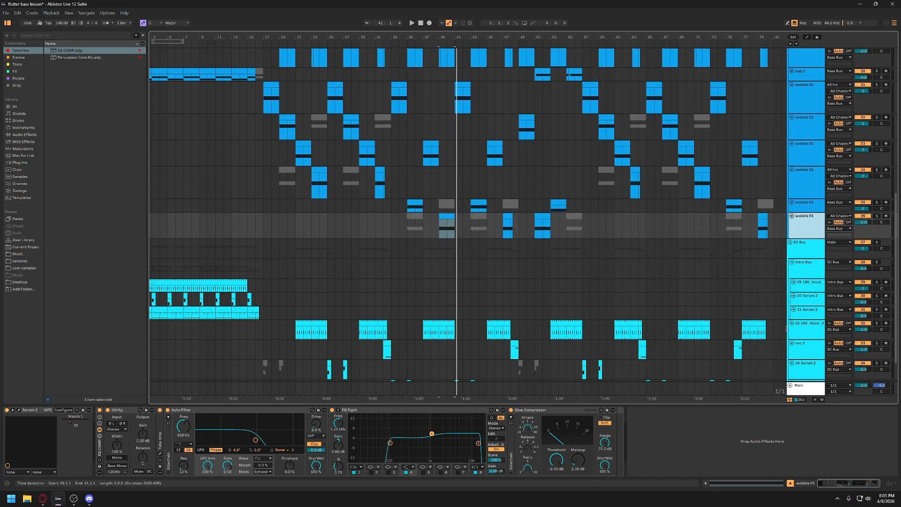
{"action": "left_click", "coordinate": [799, 391]}
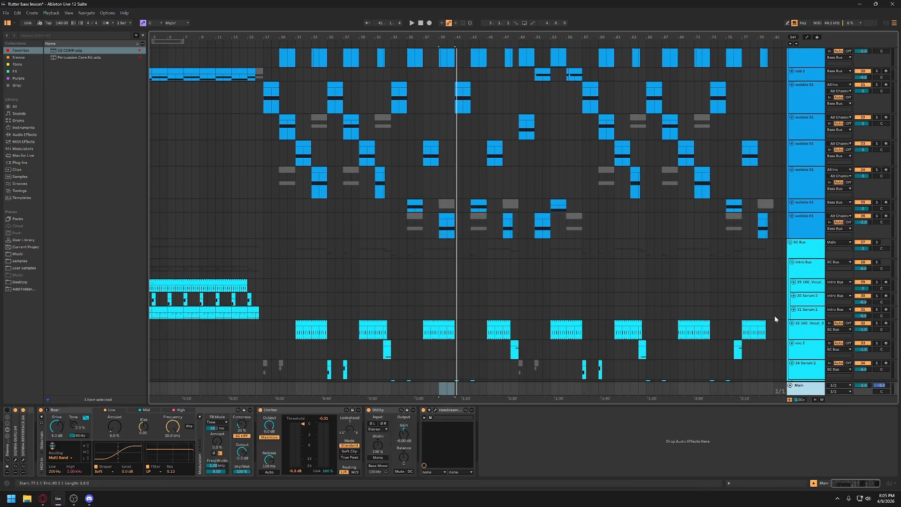
{"action": "scroll", "coordinate": [796, 303], "scroll_direction": "down", "scroll_amount": 2}
{"action": "scroll", "coordinate": [798, 305], "scroll_direction": "up", "scroll_amount": 6}
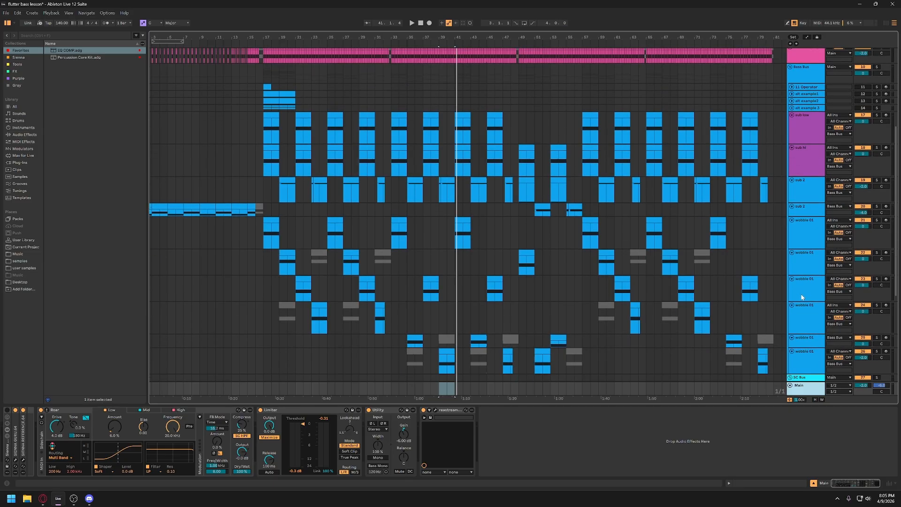
{"action": "left_click", "coordinate": [798, 321]}
{"action": "scroll", "coordinate": [796, 309], "scroll_direction": "down", "scroll_amount": 3}
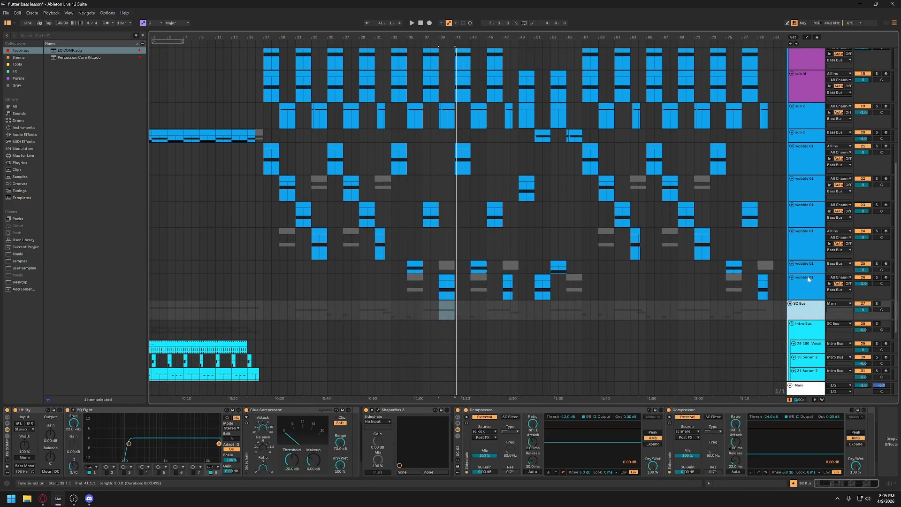
{"action": "scroll", "coordinate": [798, 281], "scroll_direction": "down", "scroll_amount": 3}
{"action": "scroll", "coordinate": [796, 212], "scroll_direction": "up", "scroll_amount": 6}
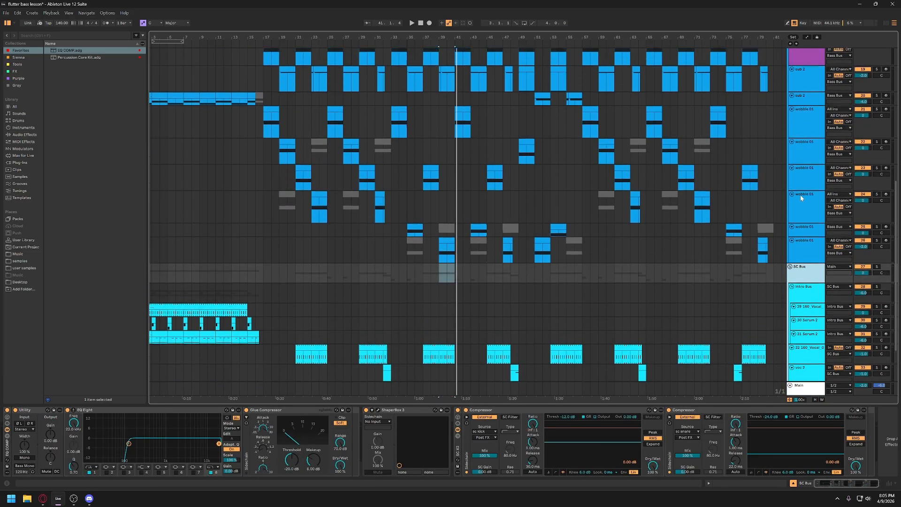
{"action": "scroll", "coordinate": [802, 188], "scroll_direction": "down", "scroll_amount": 6}
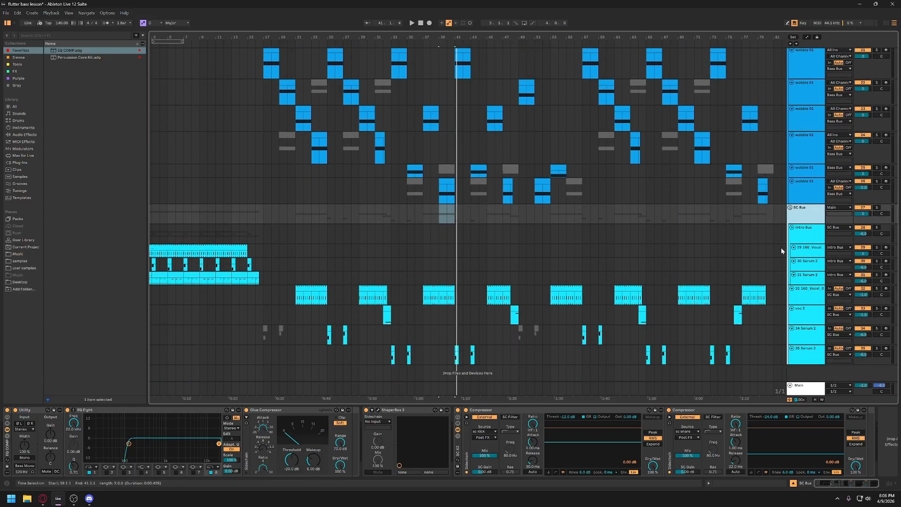
- Collapse the trigs group and show the effects chains of the kick snare bus and Bass Bus
{"action": "scroll", "coordinate": [783, 244], "scroll_direction": "up", "scroll_amount": 15}
{"action": "left_click", "coordinate": [800, 115]}
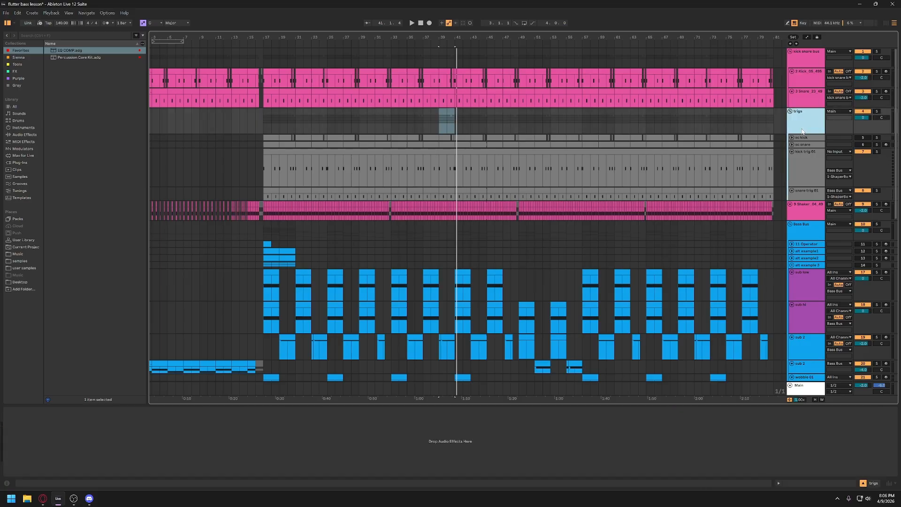
{"action": "left_click", "coordinate": [791, 111]}
{"action": "left_click", "coordinate": [809, 56]}
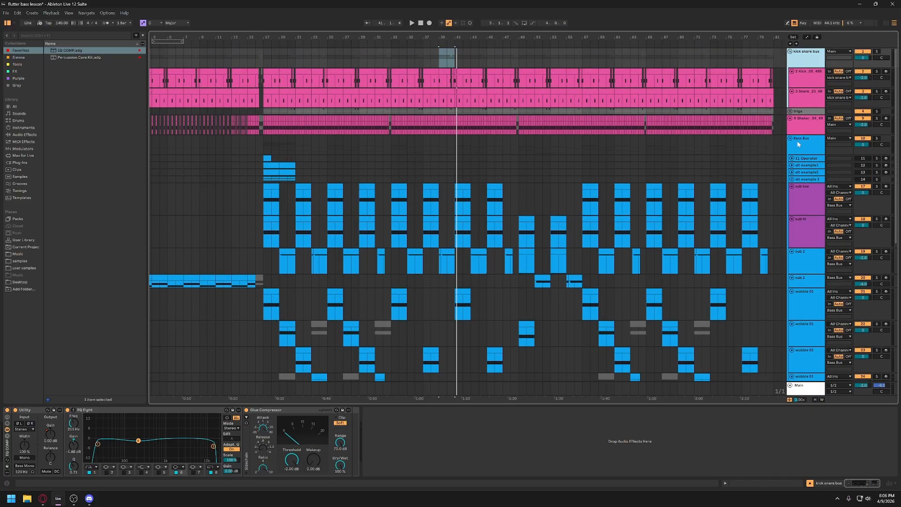
{"action": "left_click", "coordinate": [799, 146]}
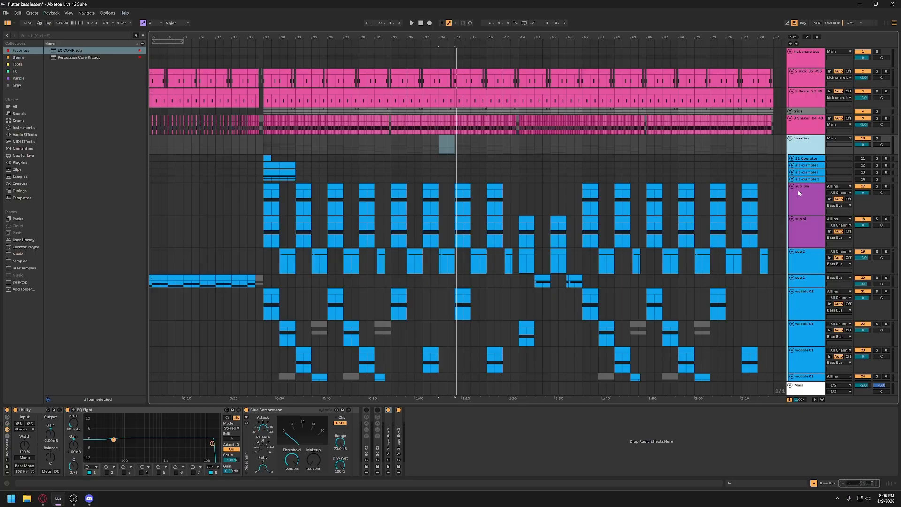
- Open the ShaperBox 3 plug-in on the Bass Bus to view its volume curve, and close its window
{"action": "scroll", "coordinate": [798, 192], "scroll_direction": "down", "scroll_amount": 5}
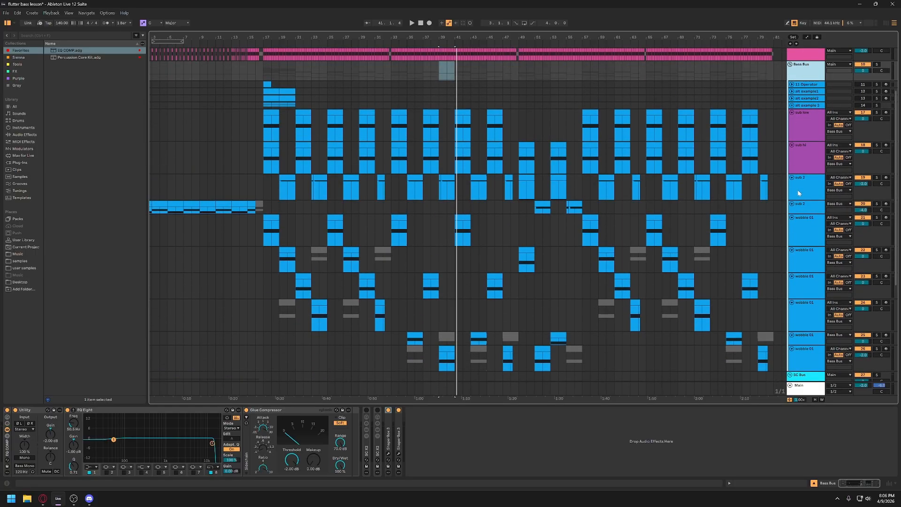
{"action": "scroll", "coordinate": [797, 189], "scroll_direction": "up", "scroll_amount": 2}
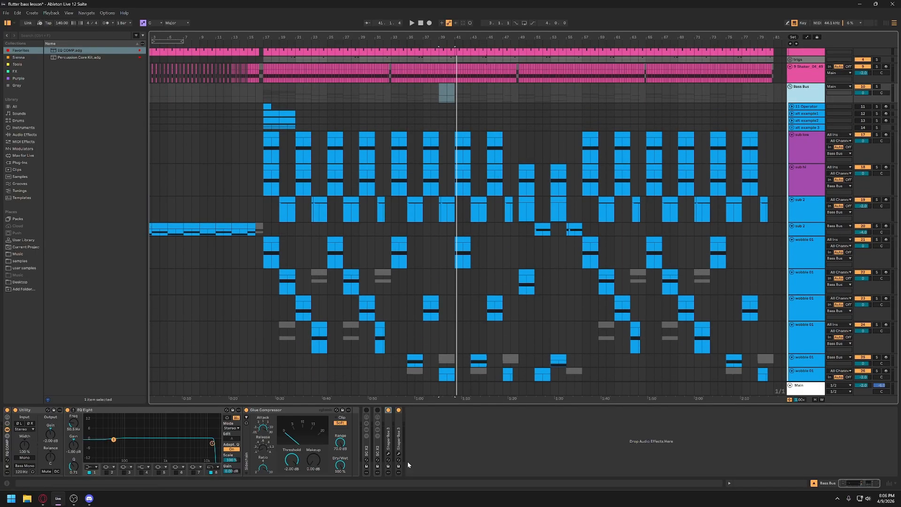
{"action": "left_click", "coordinate": [388, 455]}
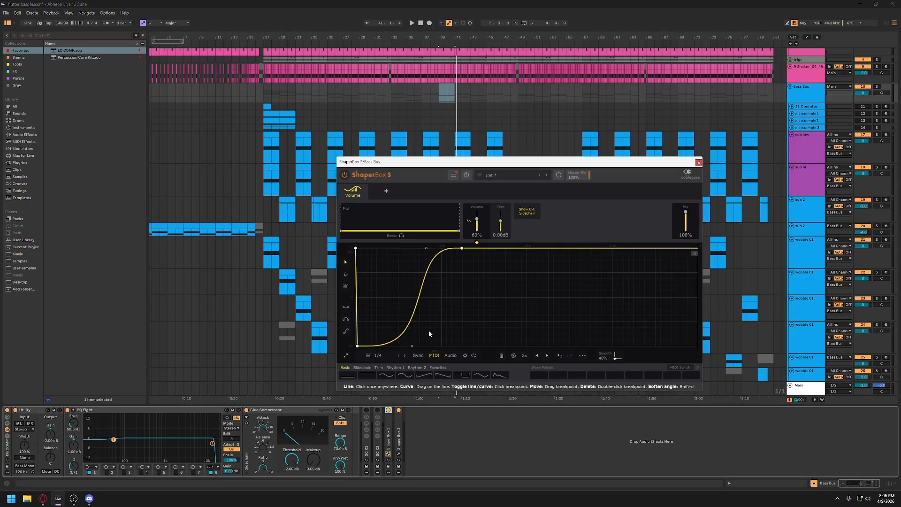
{"action": "left_click", "coordinate": [388, 454]}
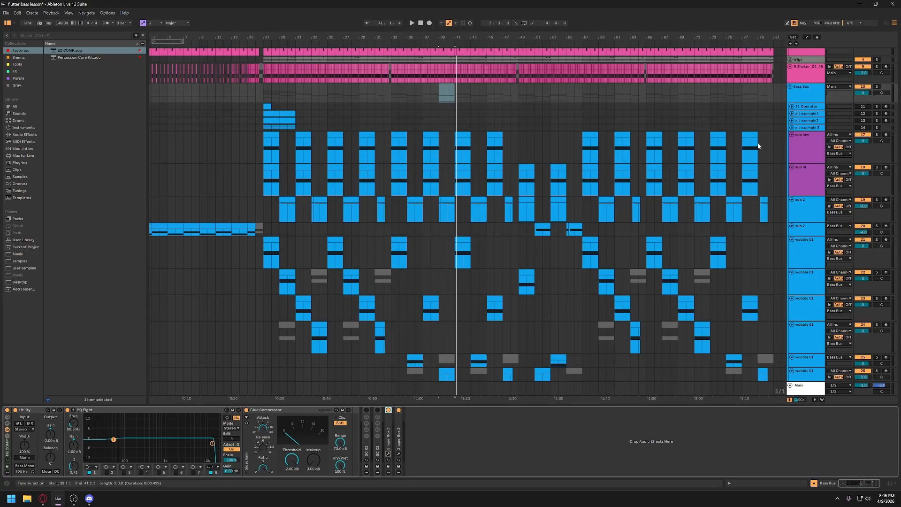
- Collapse the Bass Bus group and examine the SC Bus's effects chain through to its two sidechain compressors
{"action": "left_click", "coordinate": [791, 86]}
{"action": "left_click", "coordinate": [798, 159]}
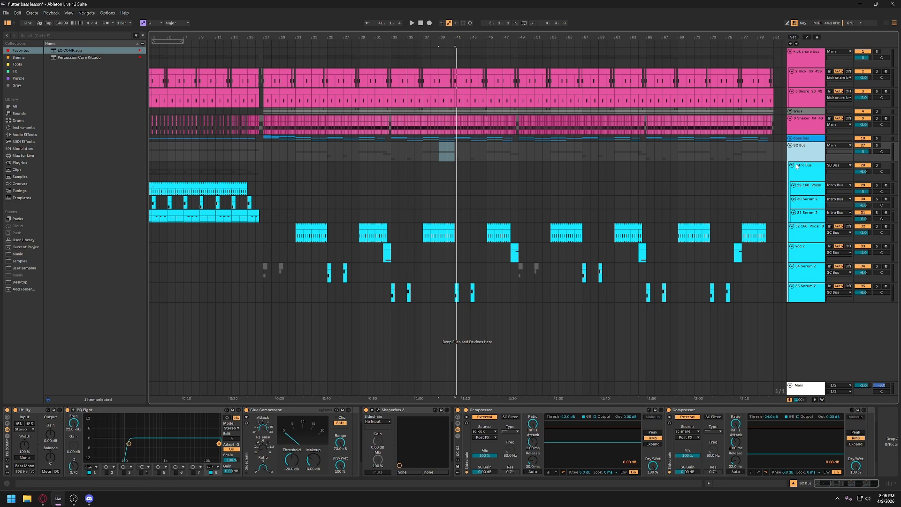
{"action": "scroll", "coordinate": [516, 440], "scroll_direction": "right", "scroll_amount": 2}
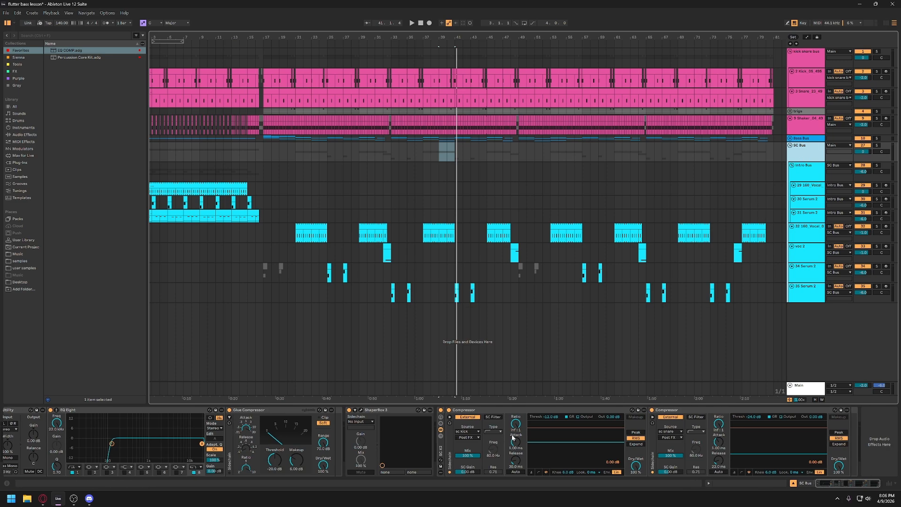
{"action": "left_click", "coordinate": [549, 419]}
{"action": "left_click", "coordinate": [454, 158]}
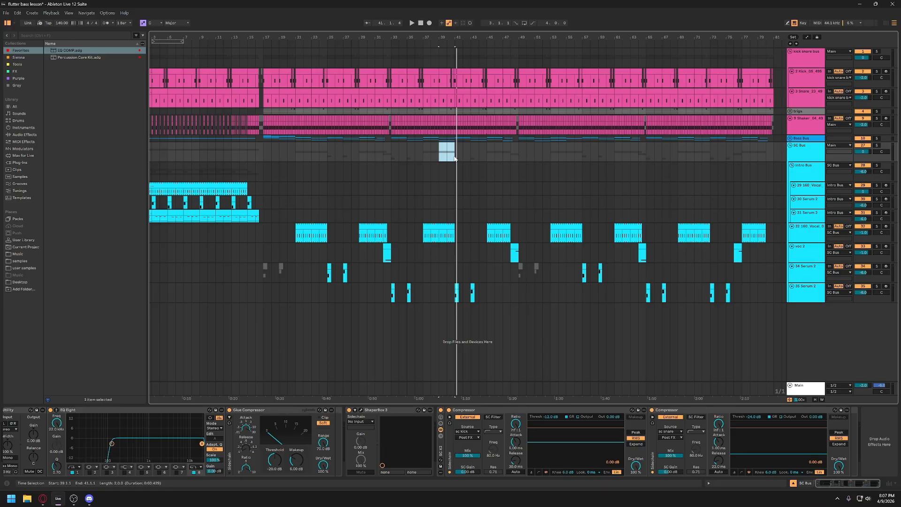
{"action": "left_click", "coordinate": [454, 157]}
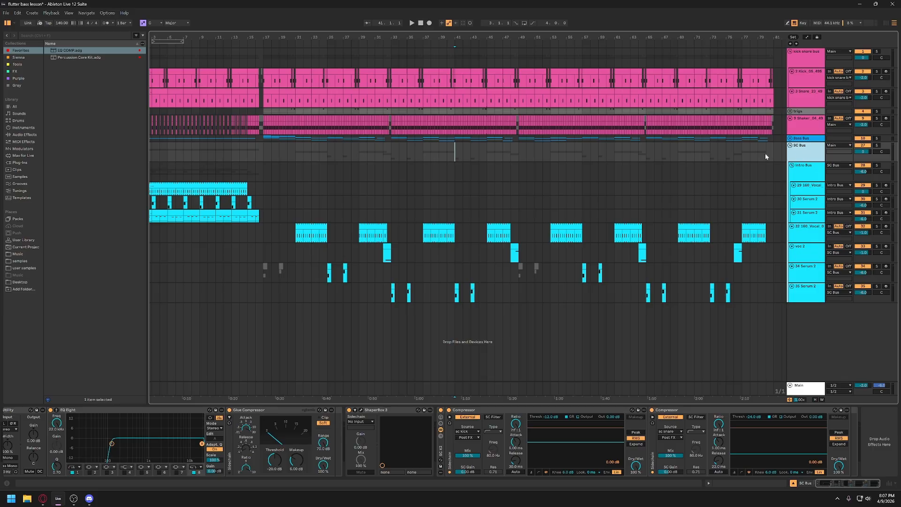